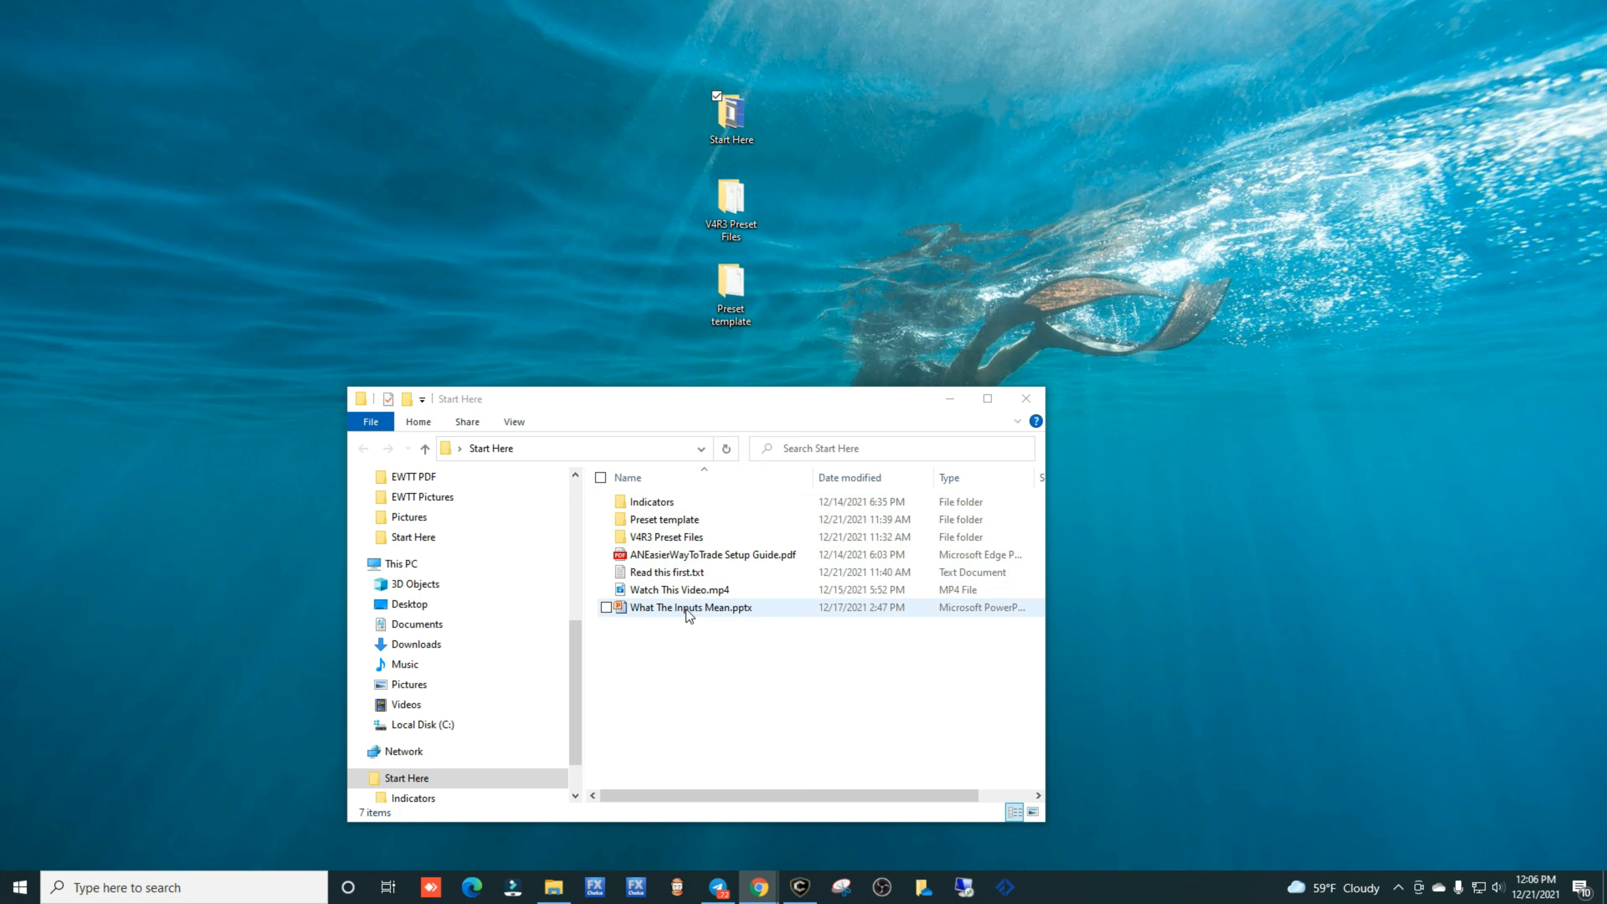
- Read the Read this first.txt file in the Start Here folder, and close the file and the folder
double_click(680, 577)
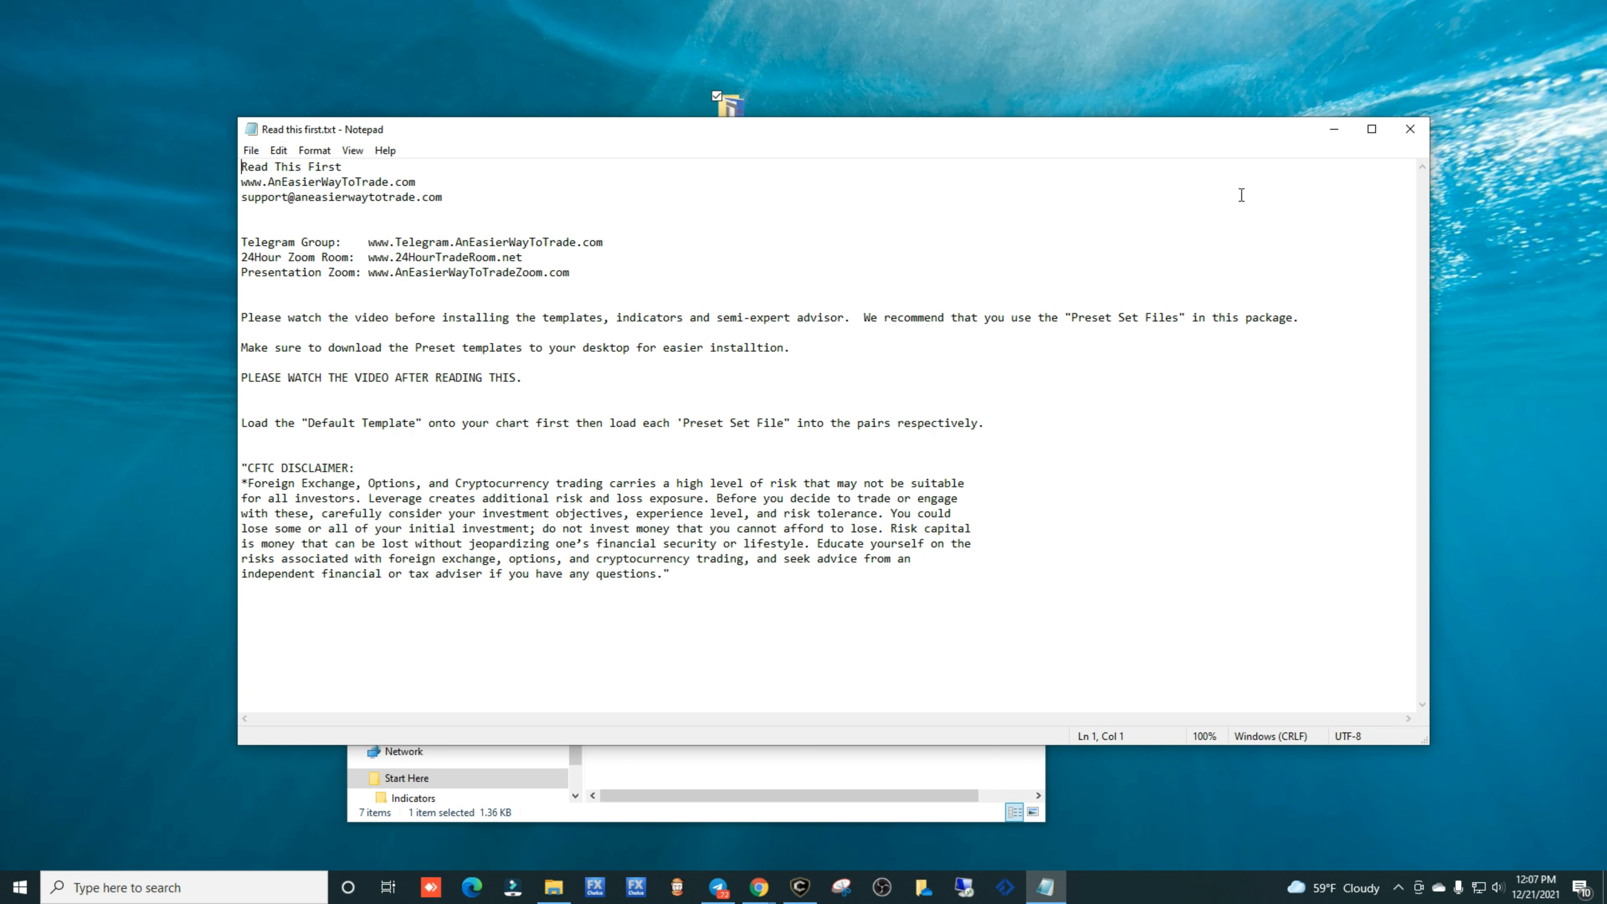
left_click(1411, 135)
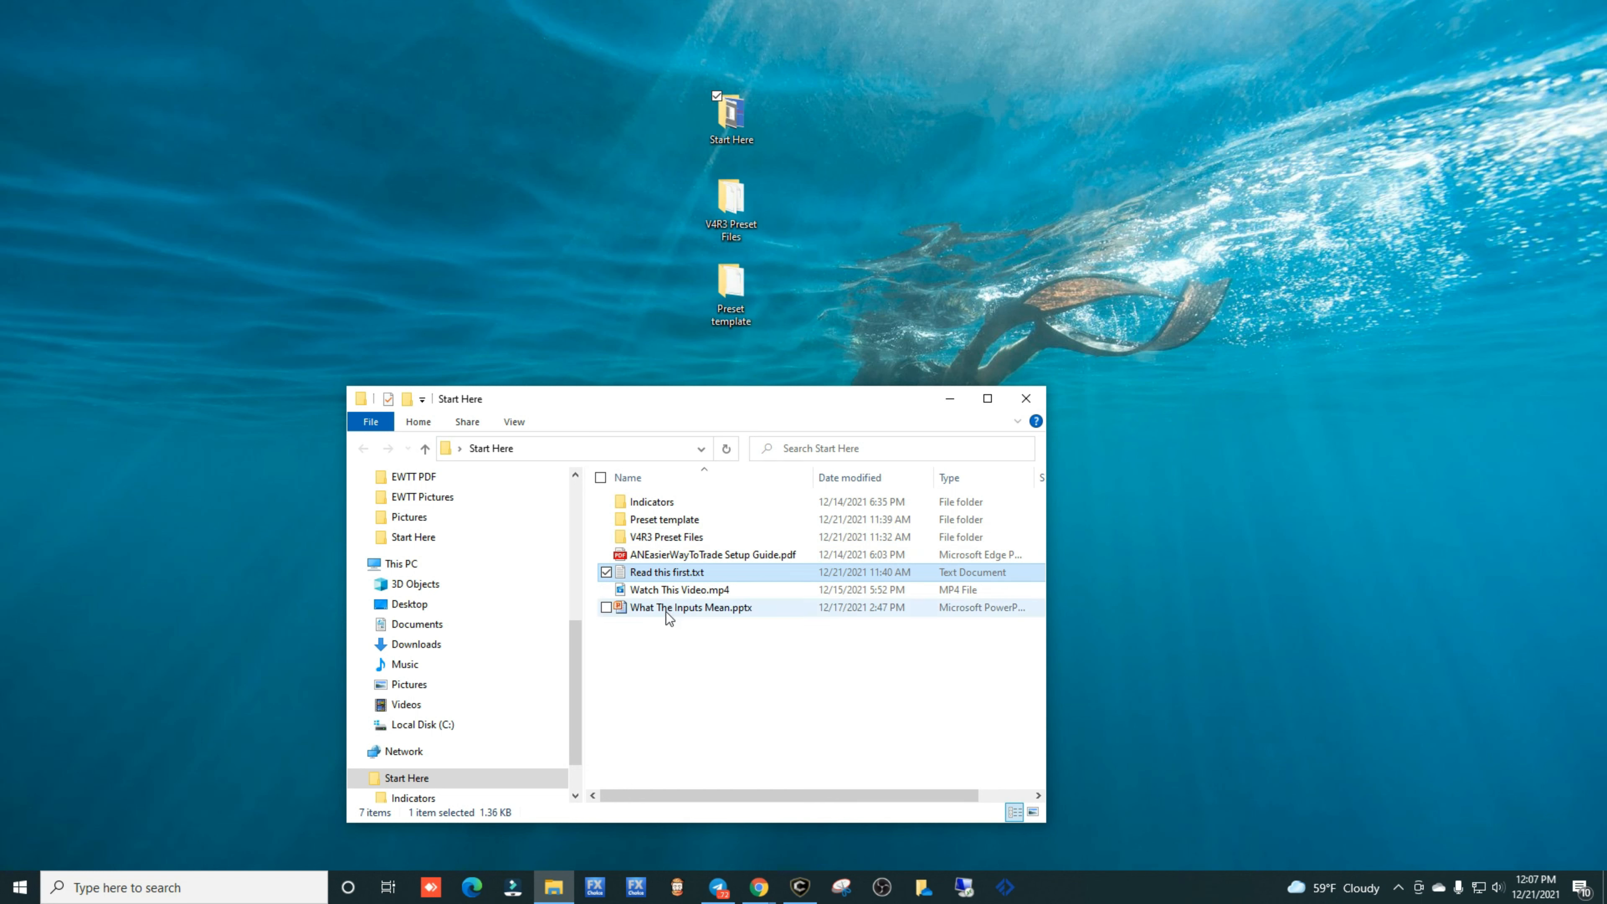
left_click(1026, 400)
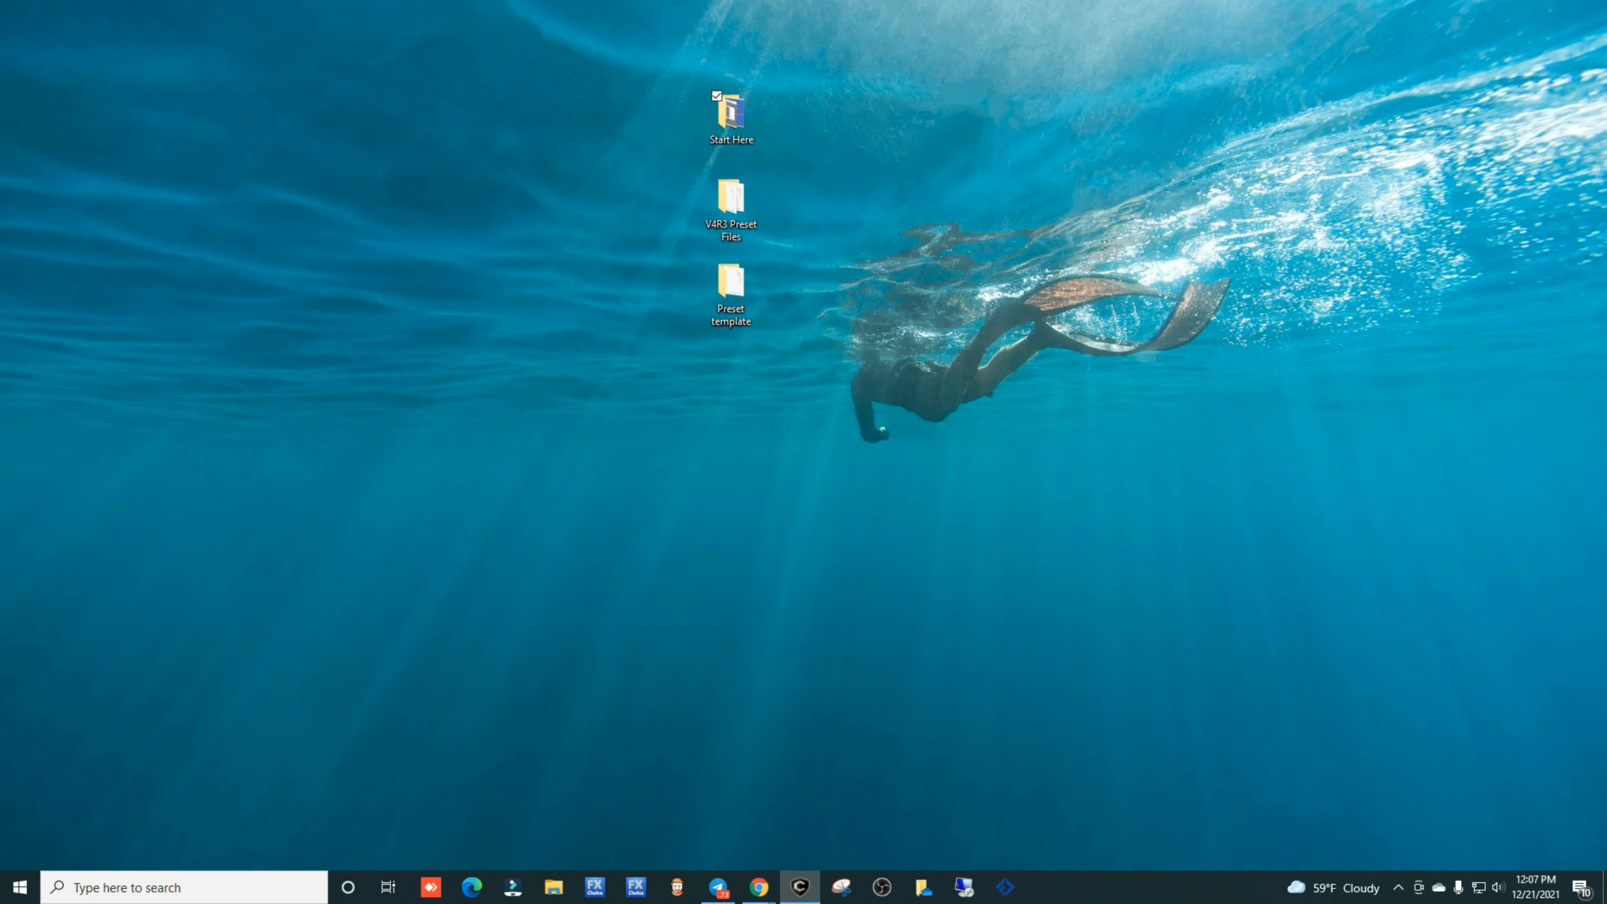
- Switch to the CarbonProFX MetaTrader 5 terminal and look through the Market Watch symbols, including the US30.f futures
left_click_drag(1606, 136, 715, 3)
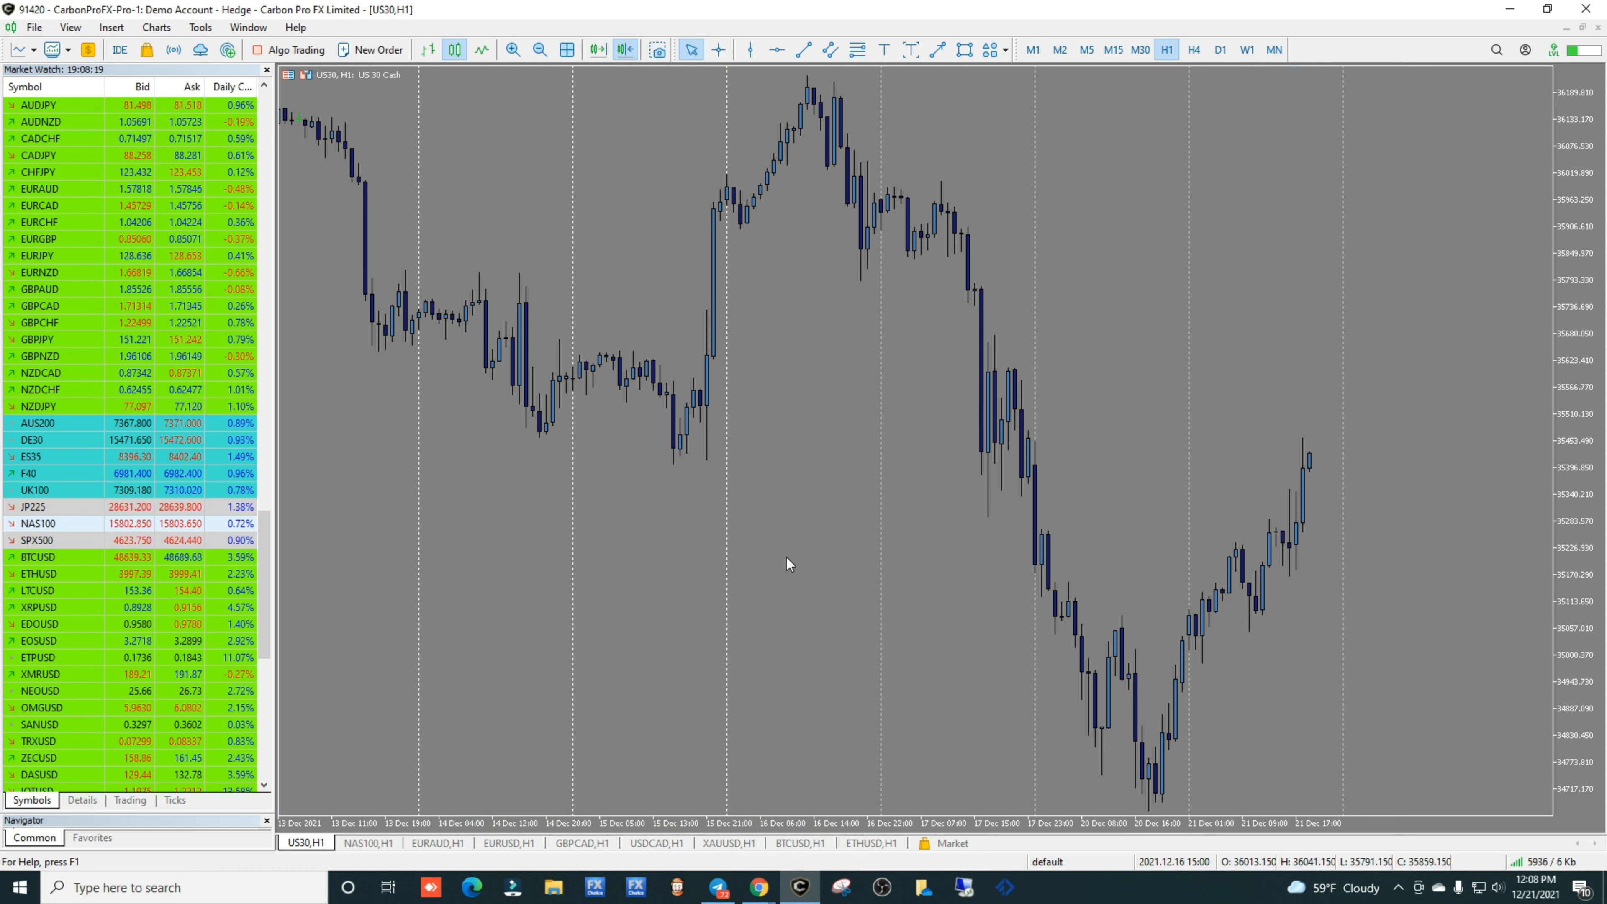
left_click_drag(264, 563, 271, 692)
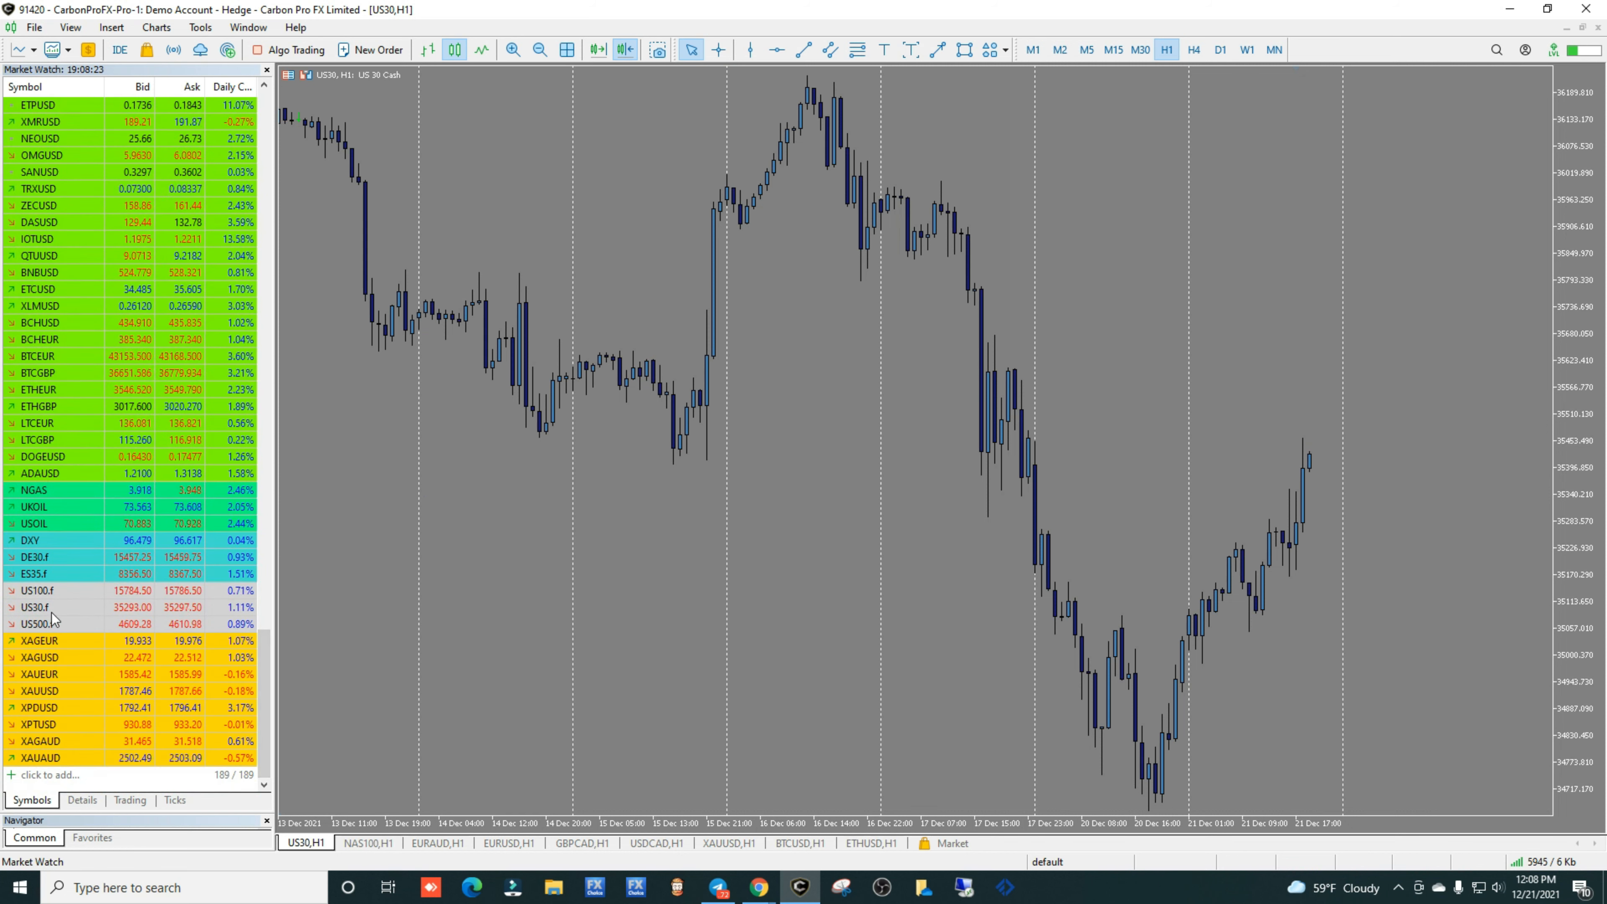
mouse_move(49, 613)
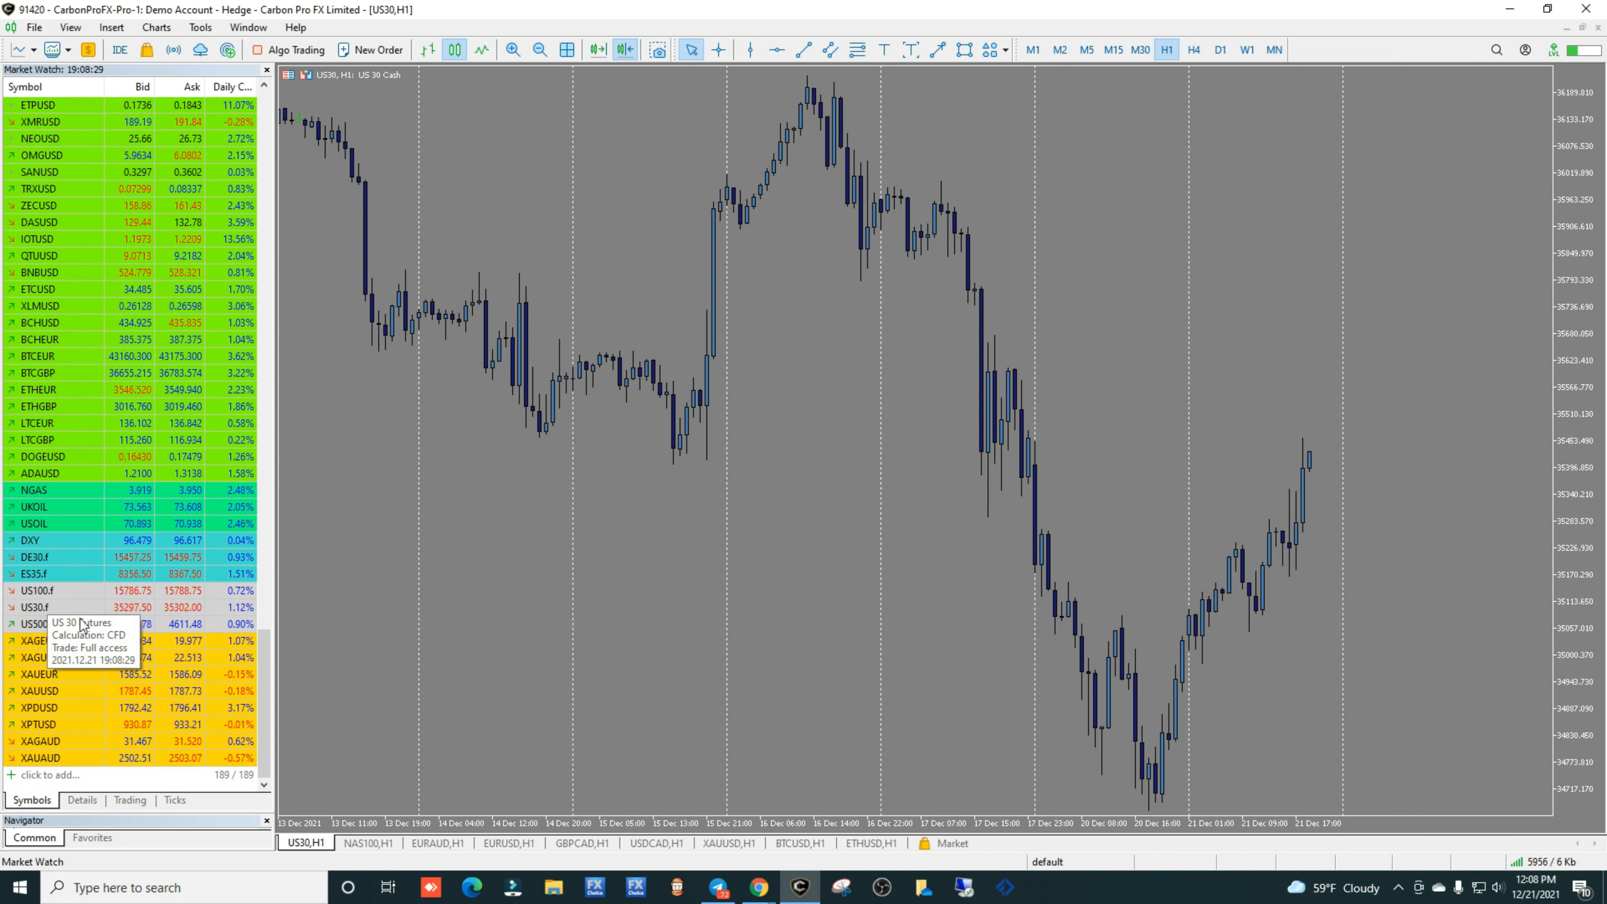
left_click_drag(263, 697, 259, 153)
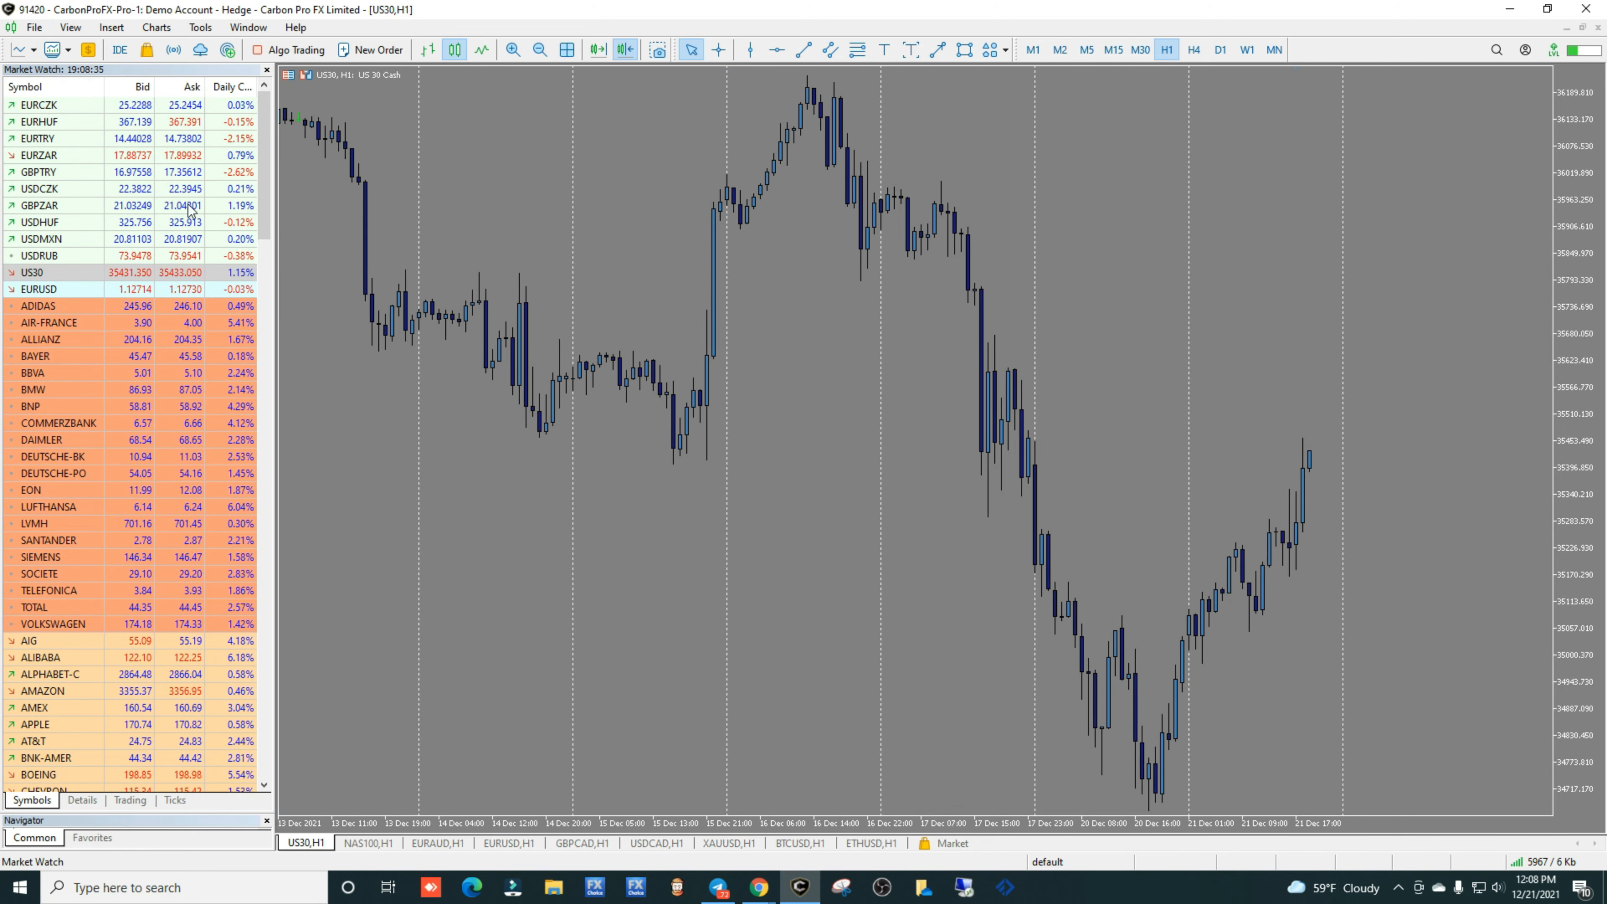
- Hide the Market Watch window and show it again
left_click(70, 27)
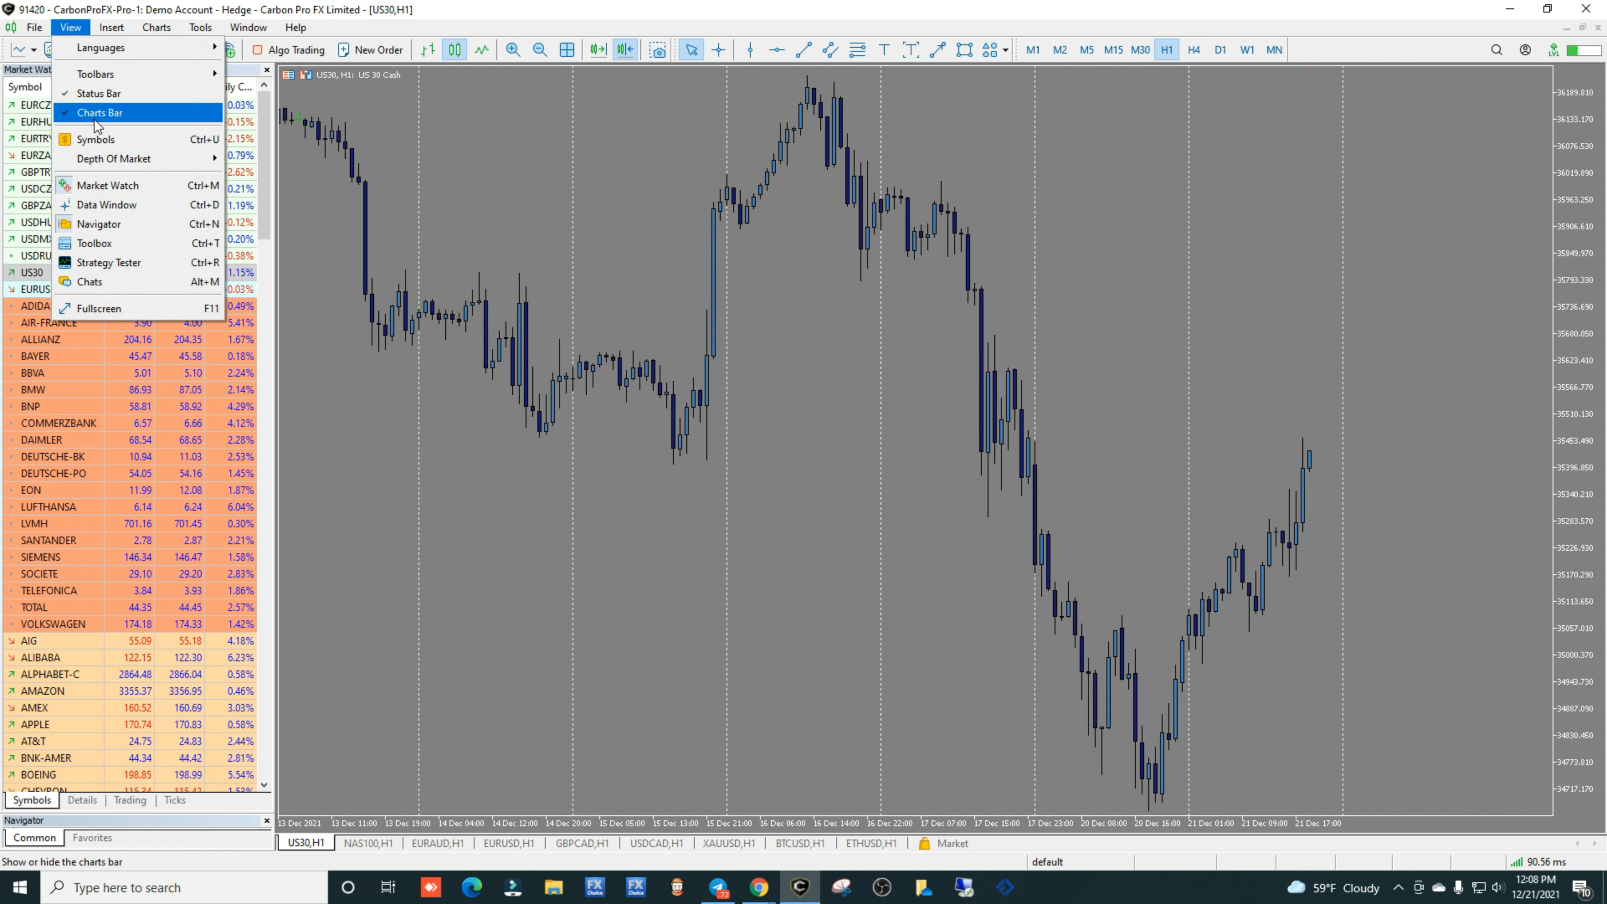
left_click(101, 185)
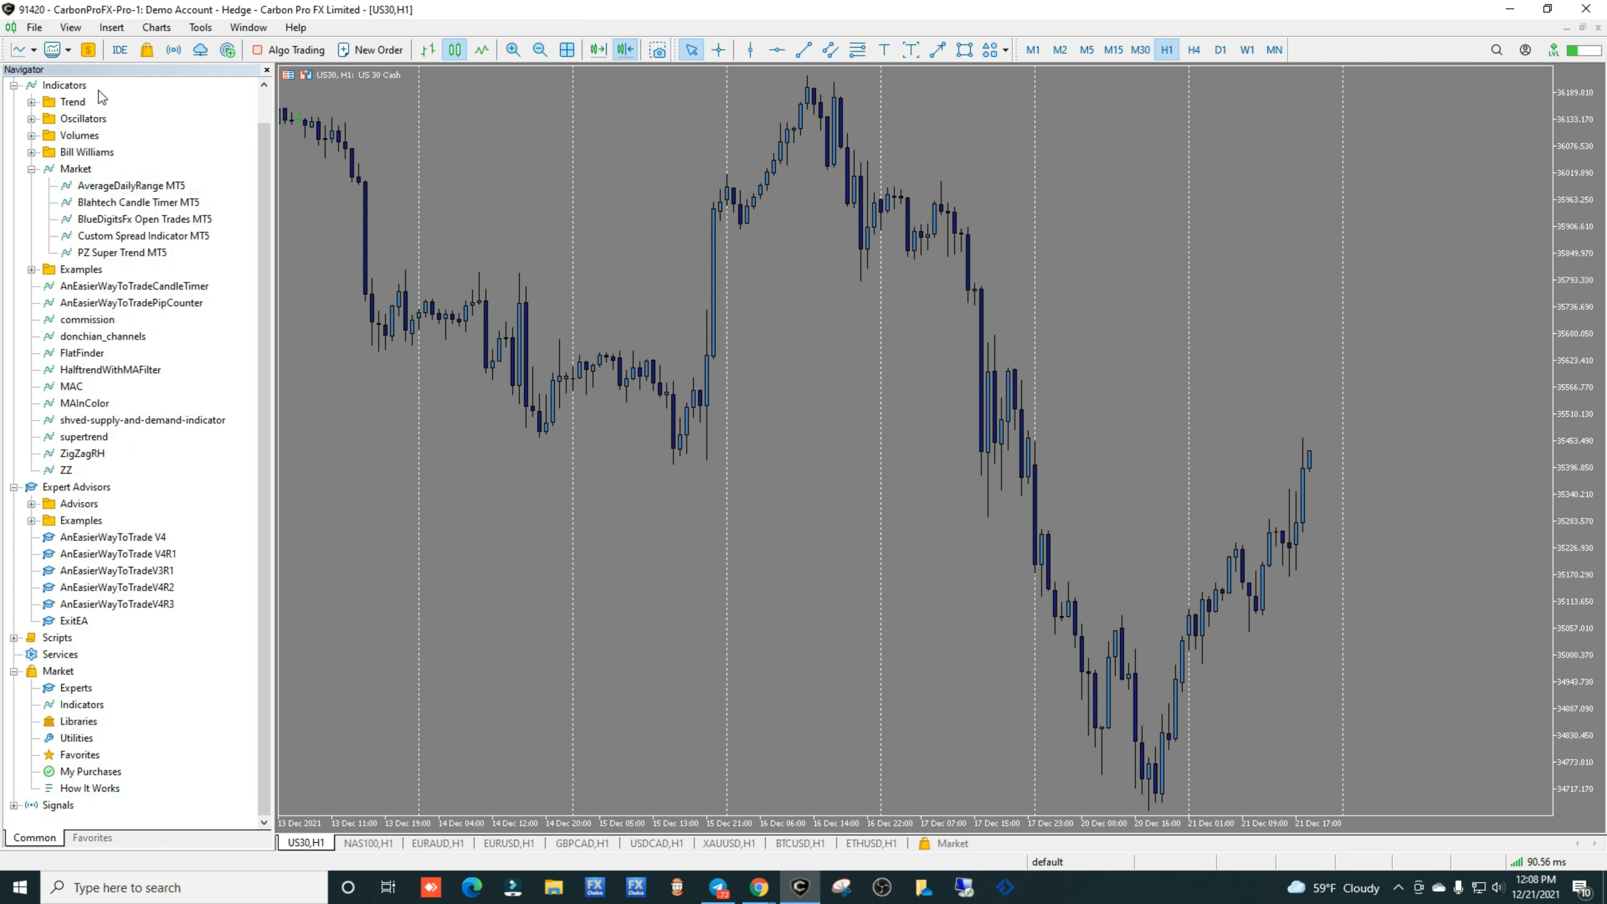
left_click(71, 28)
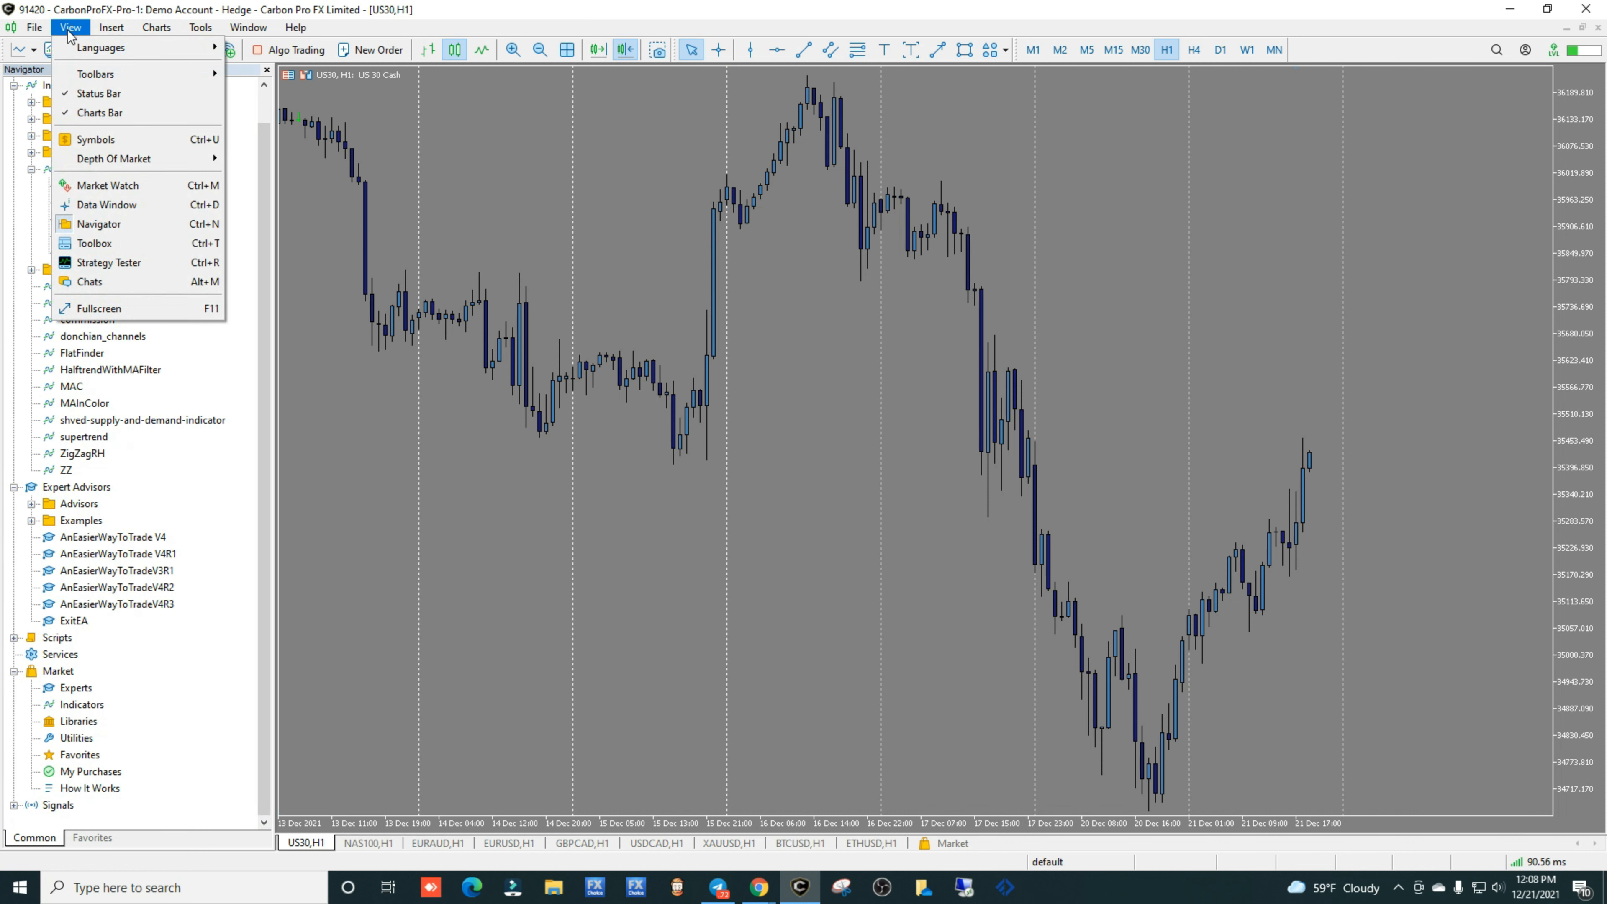
left_click(103, 186)
- Review the Market Watch symbol options, including Show All, and check the US30 symbol's options for opening a chart
right_click(113, 238)
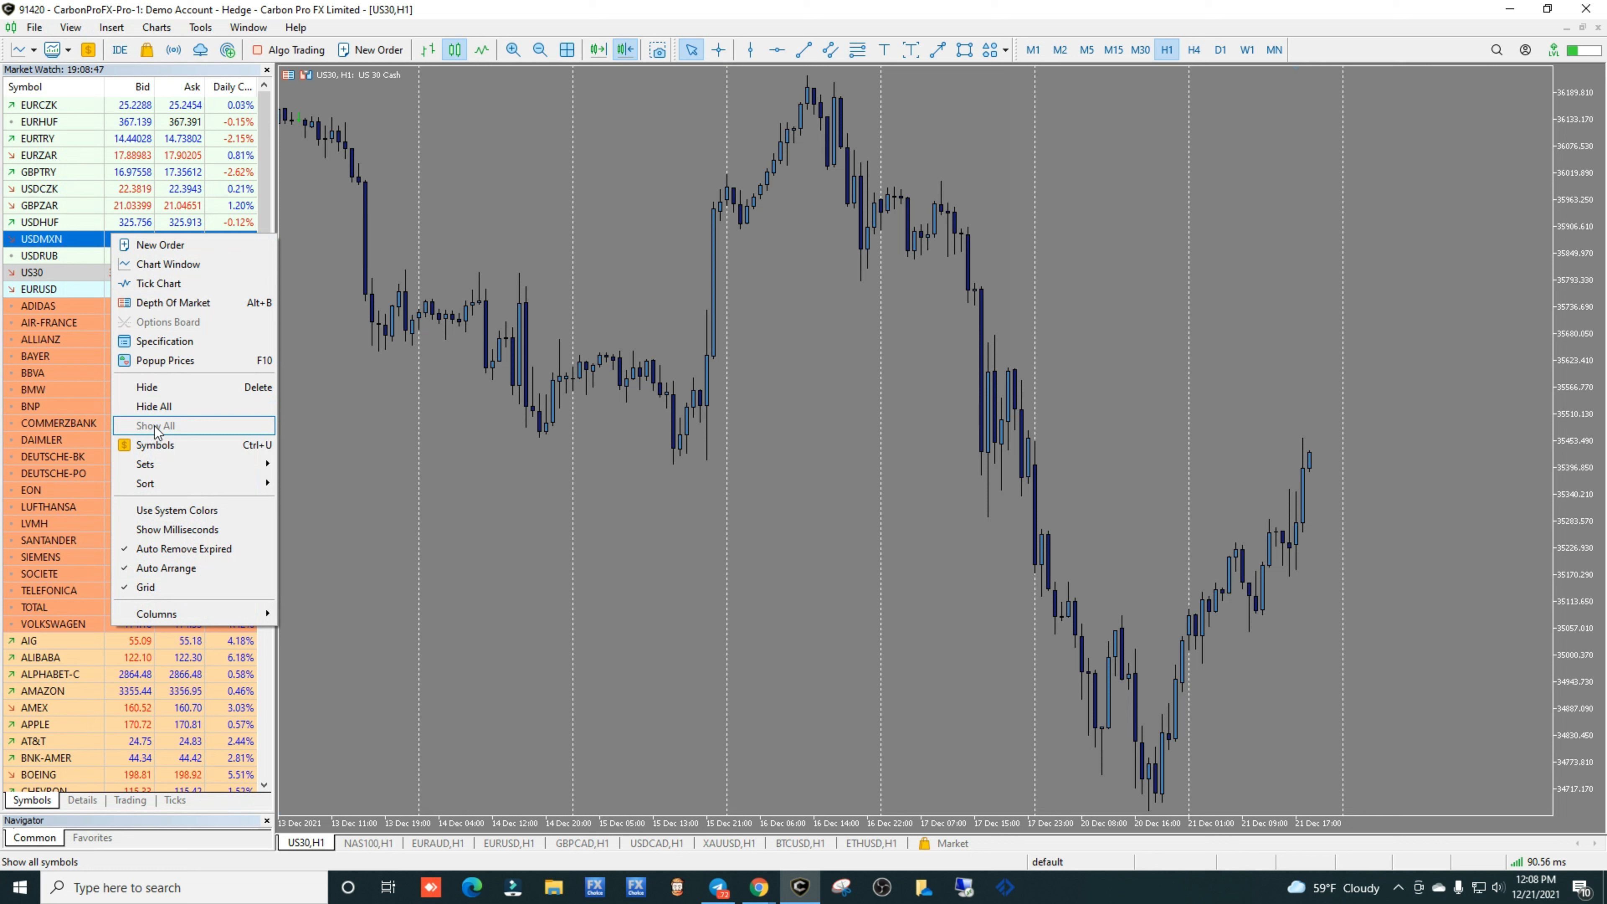
left_click(50, 607)
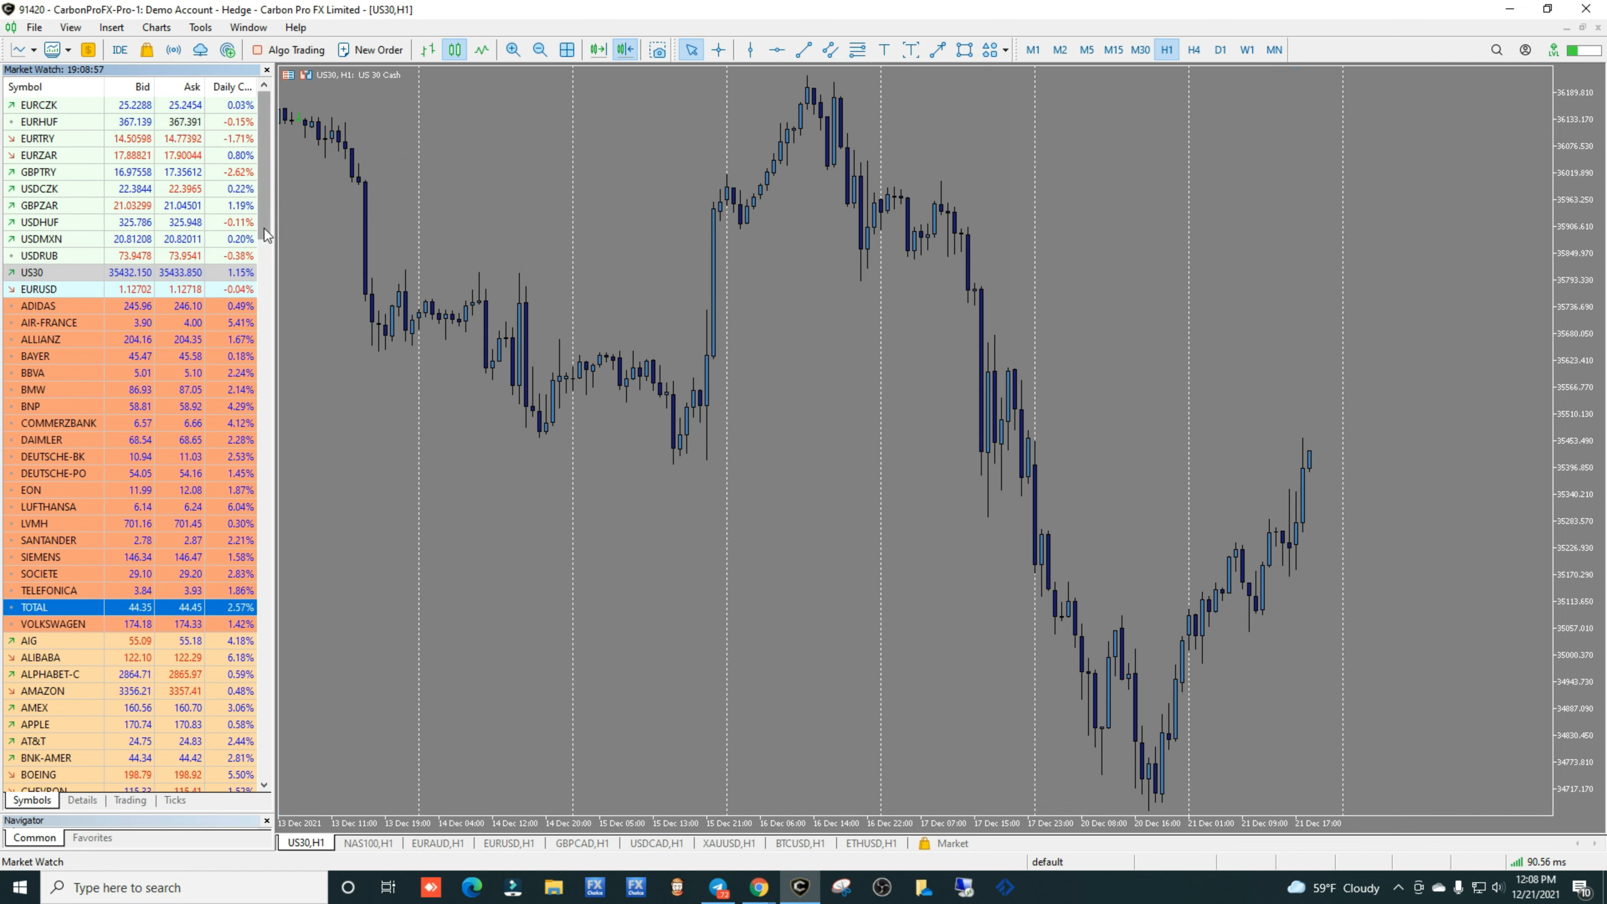
mouse_move(42, 274)
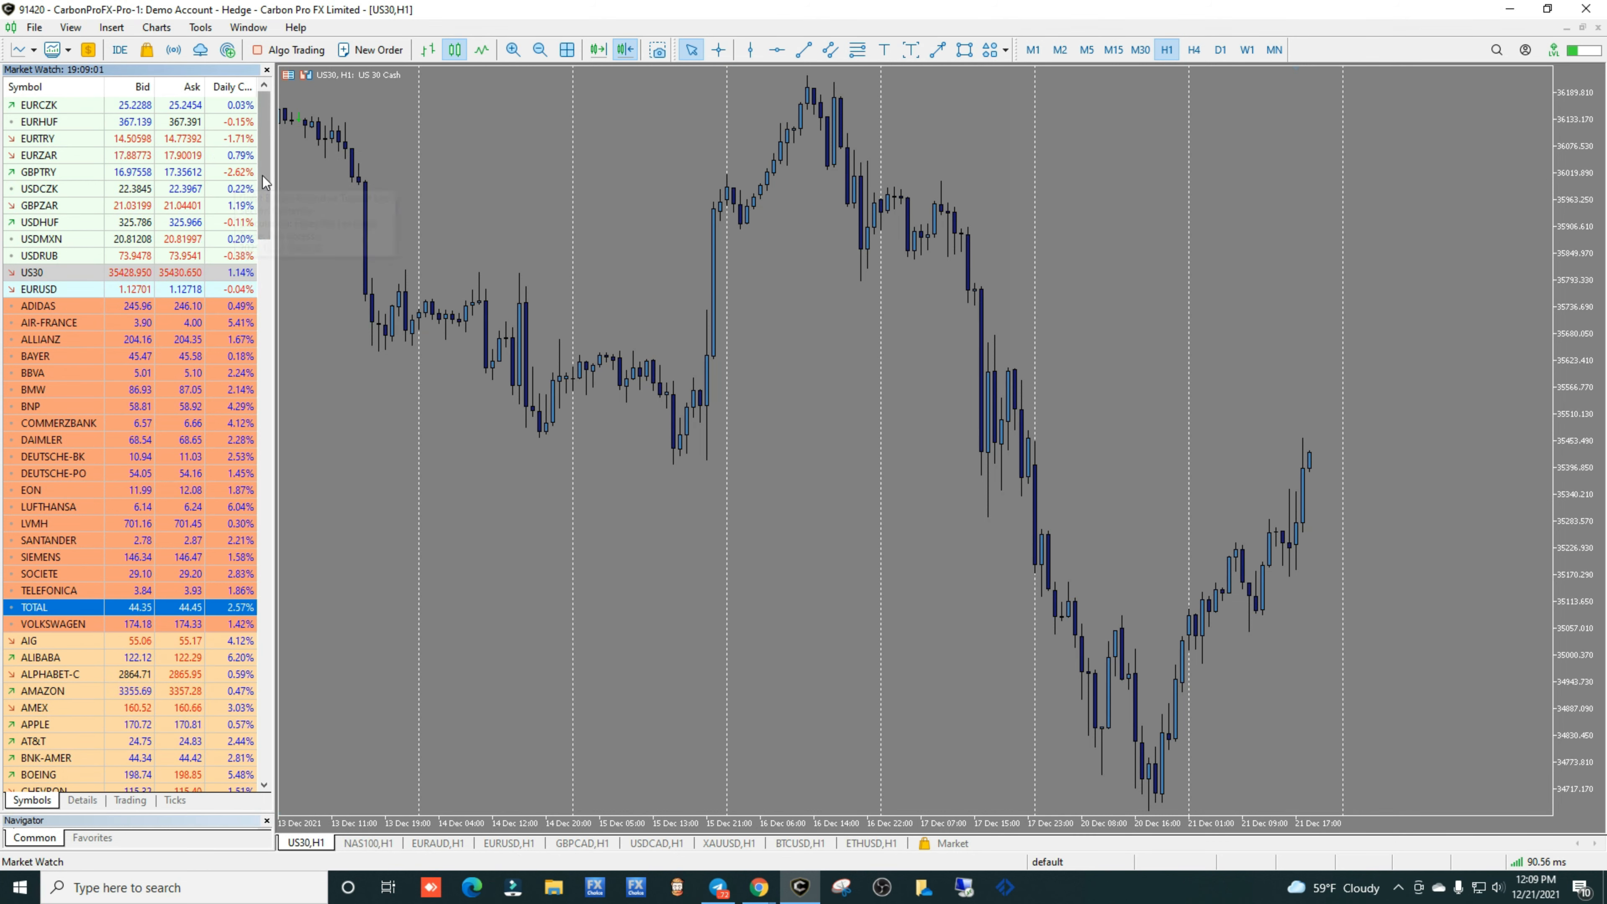
mouse_move(262, 177)
left_mouse_down()
mouse_move(265, 576)
mouse_move(265, 176)
left_mouse_up()
right_click(63, 273)
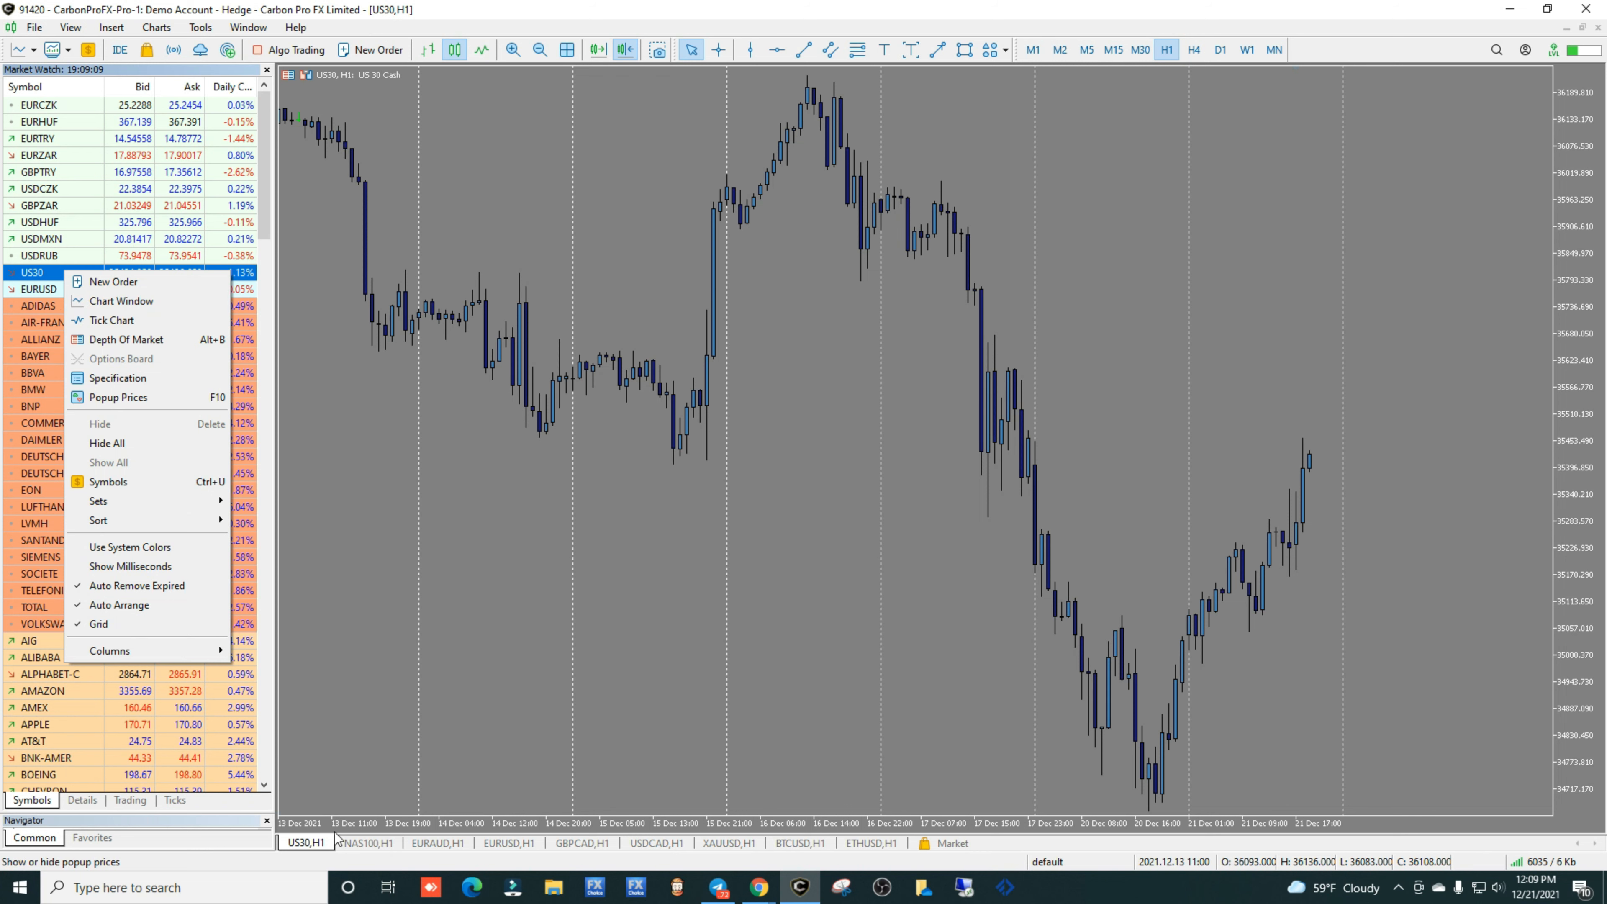
left_click(324, 618)
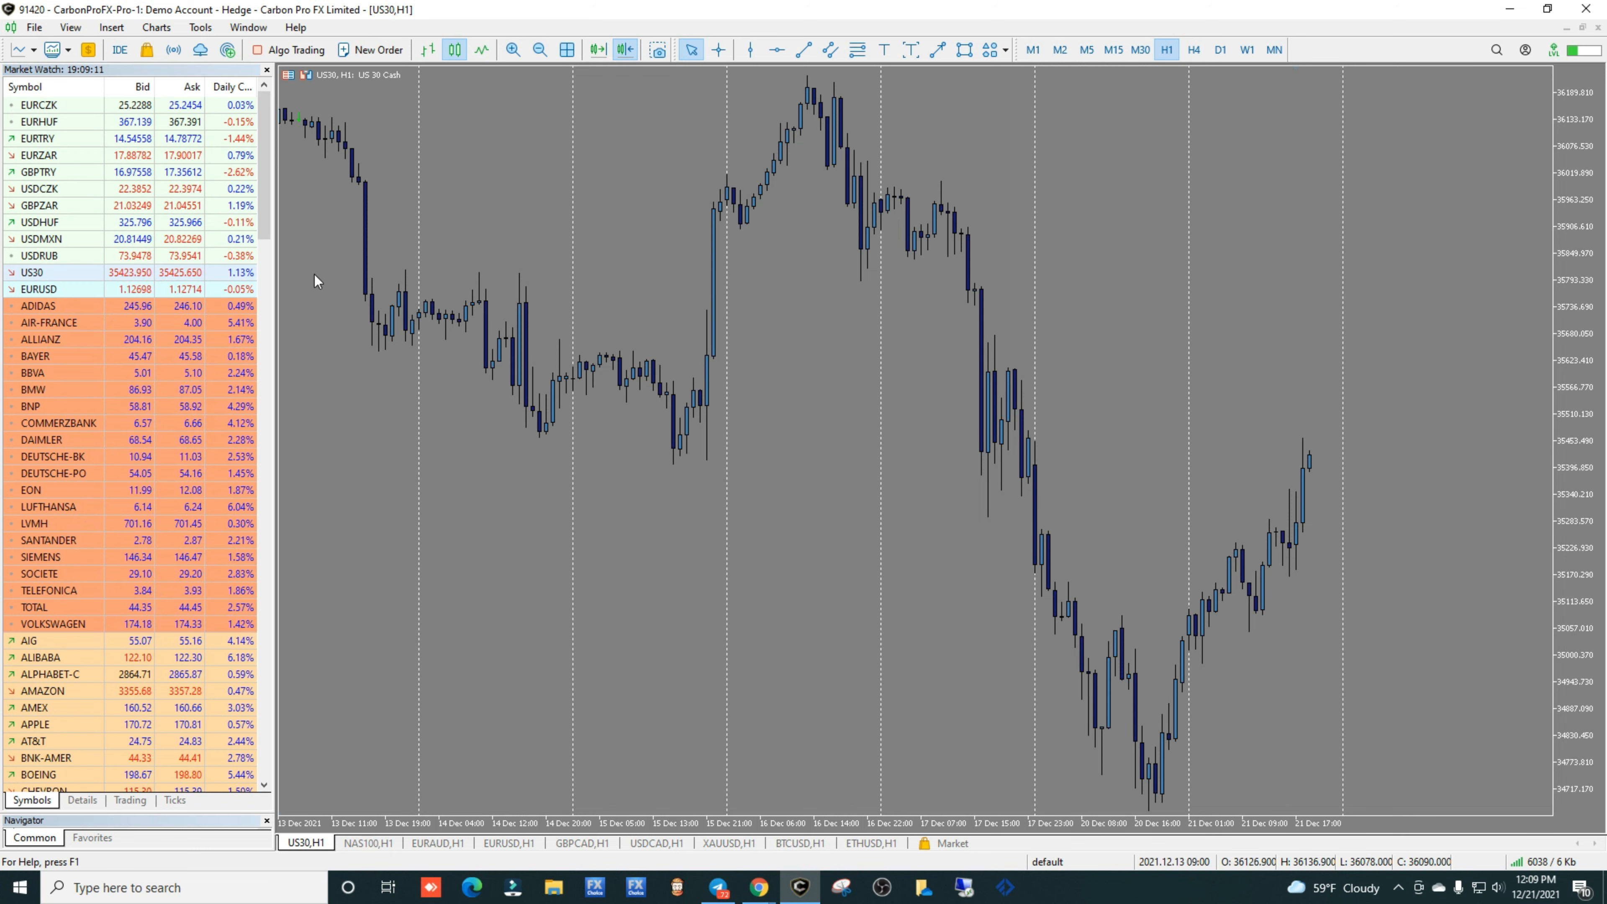
- Find NAS100 among the Market Watch symbols and review its options for opening a chart
left_click_drag(264, 220, 266, 641)
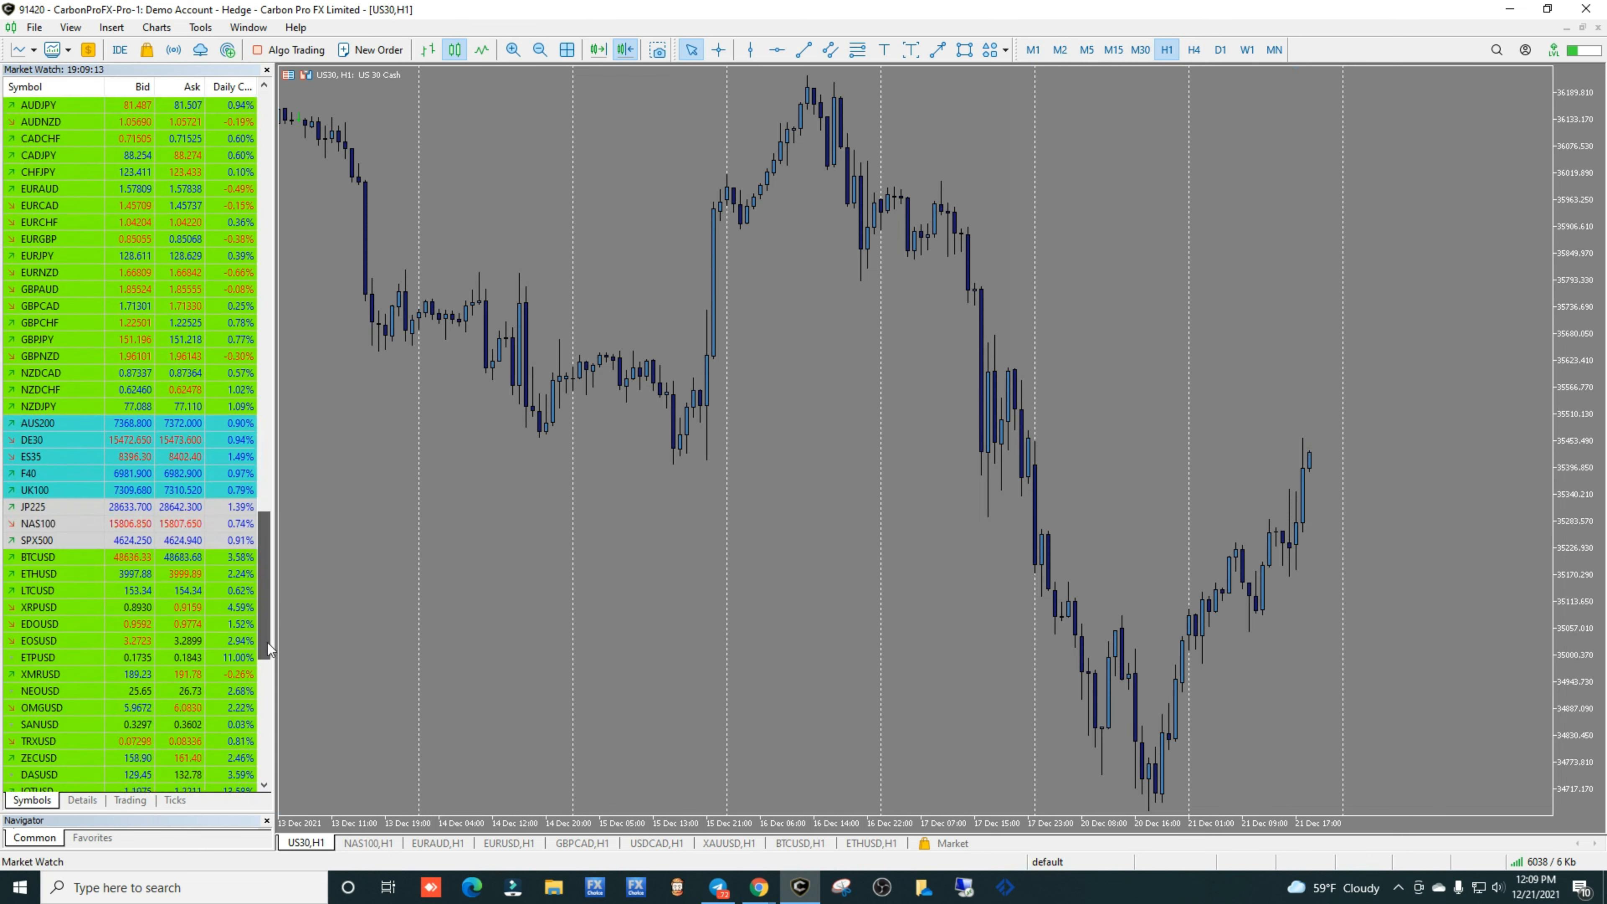
right_click(35, 492)
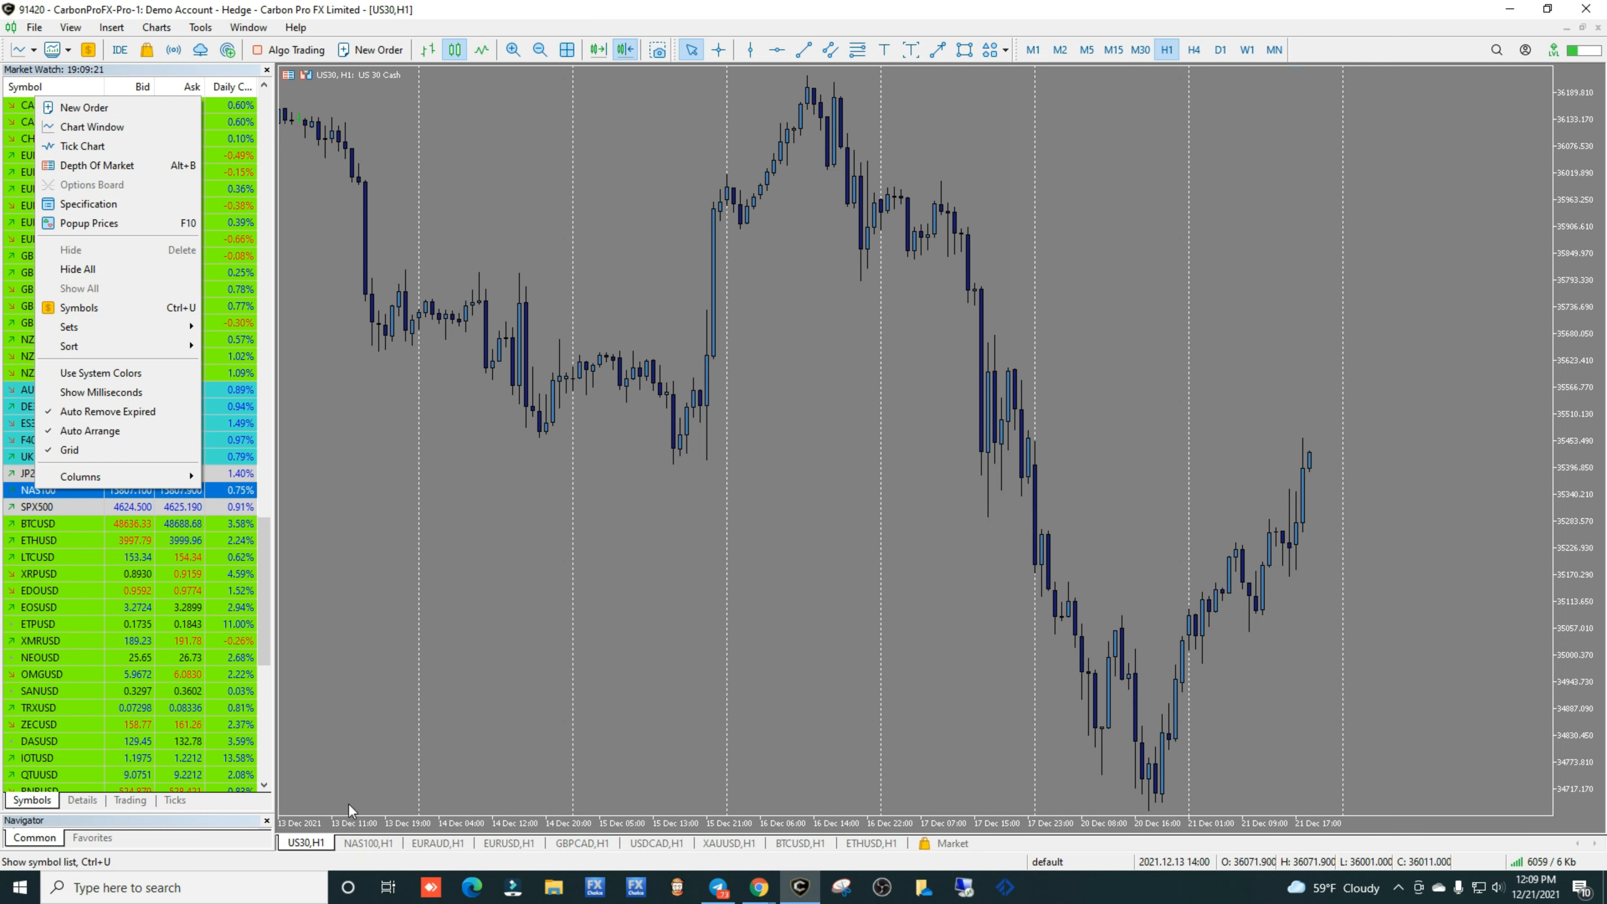
left_click(533, 583)
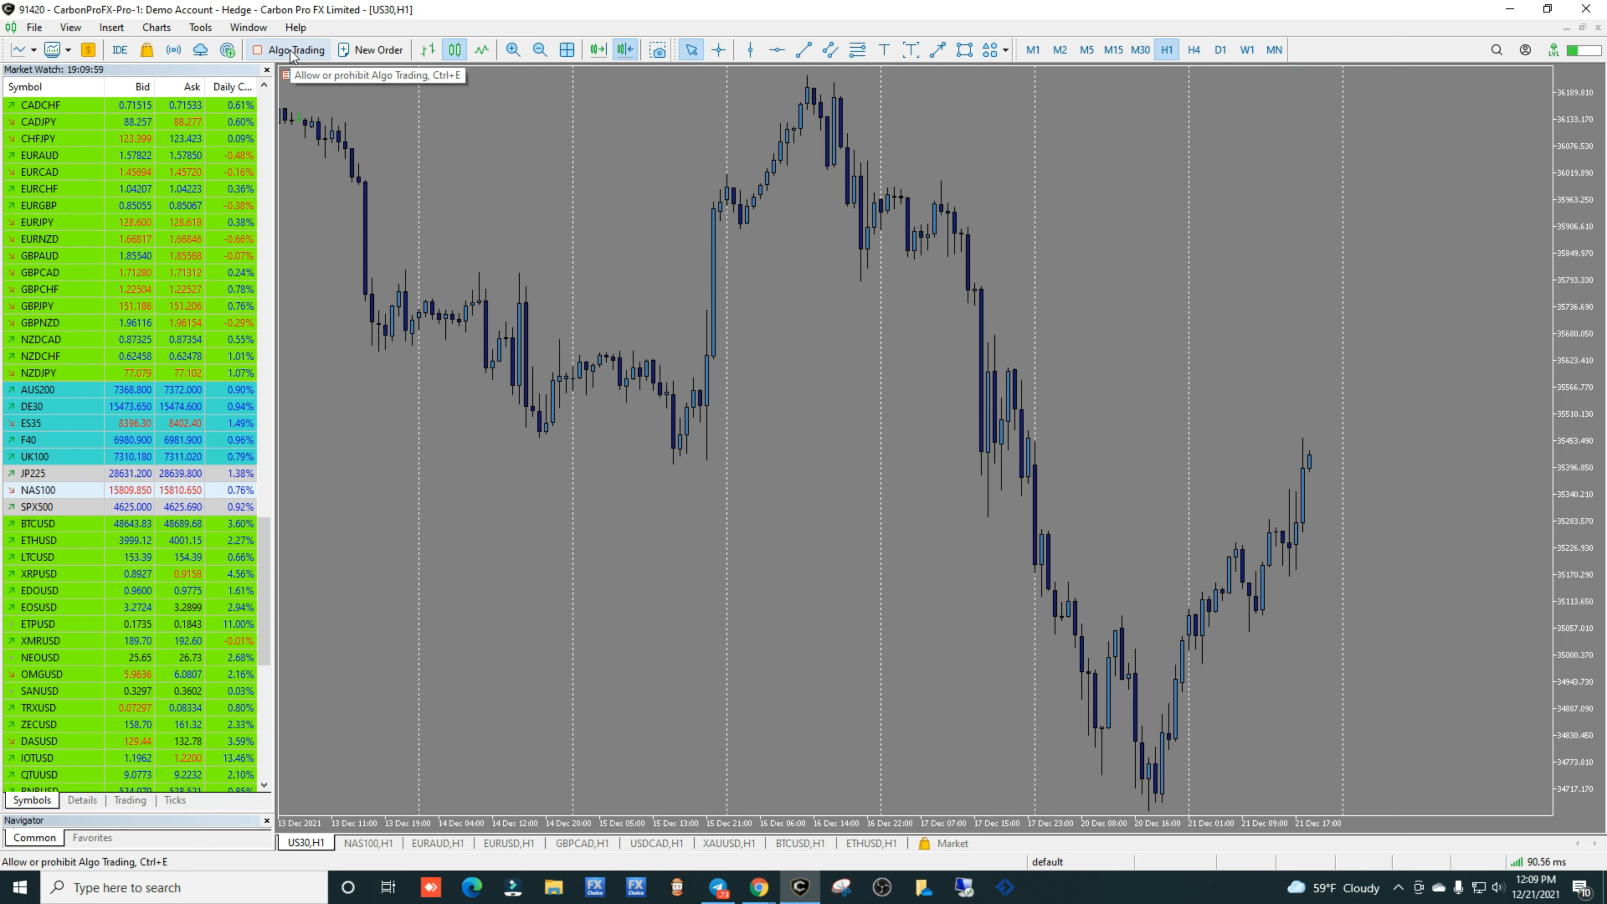
- Turn Algo Trading on and back off
left_click(268, 56)
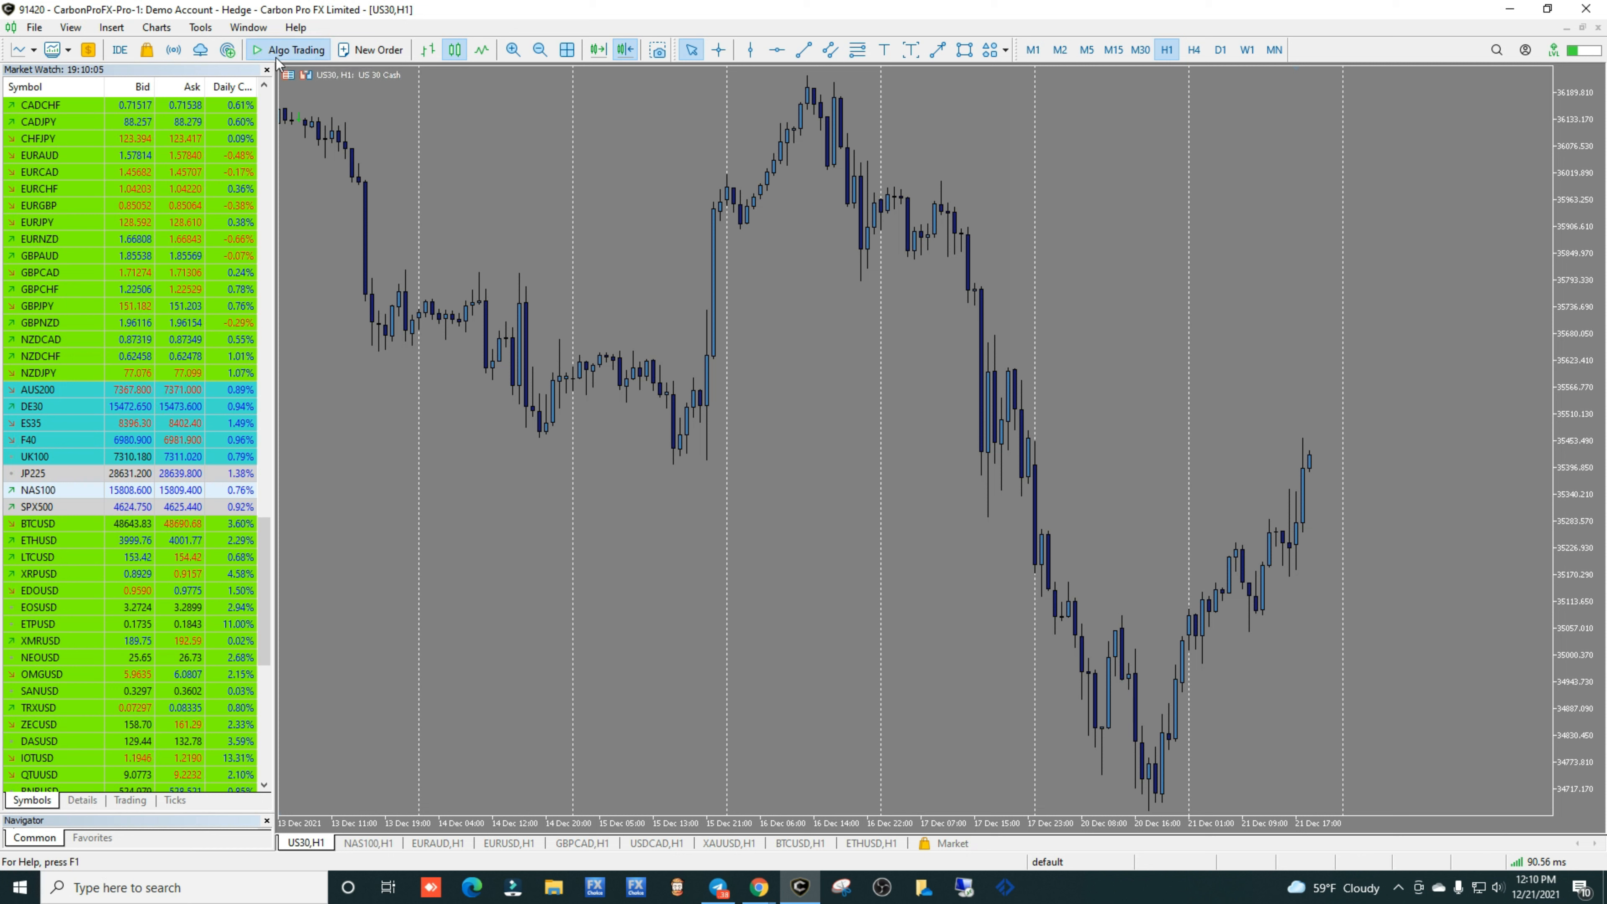
left_click(279, 56)
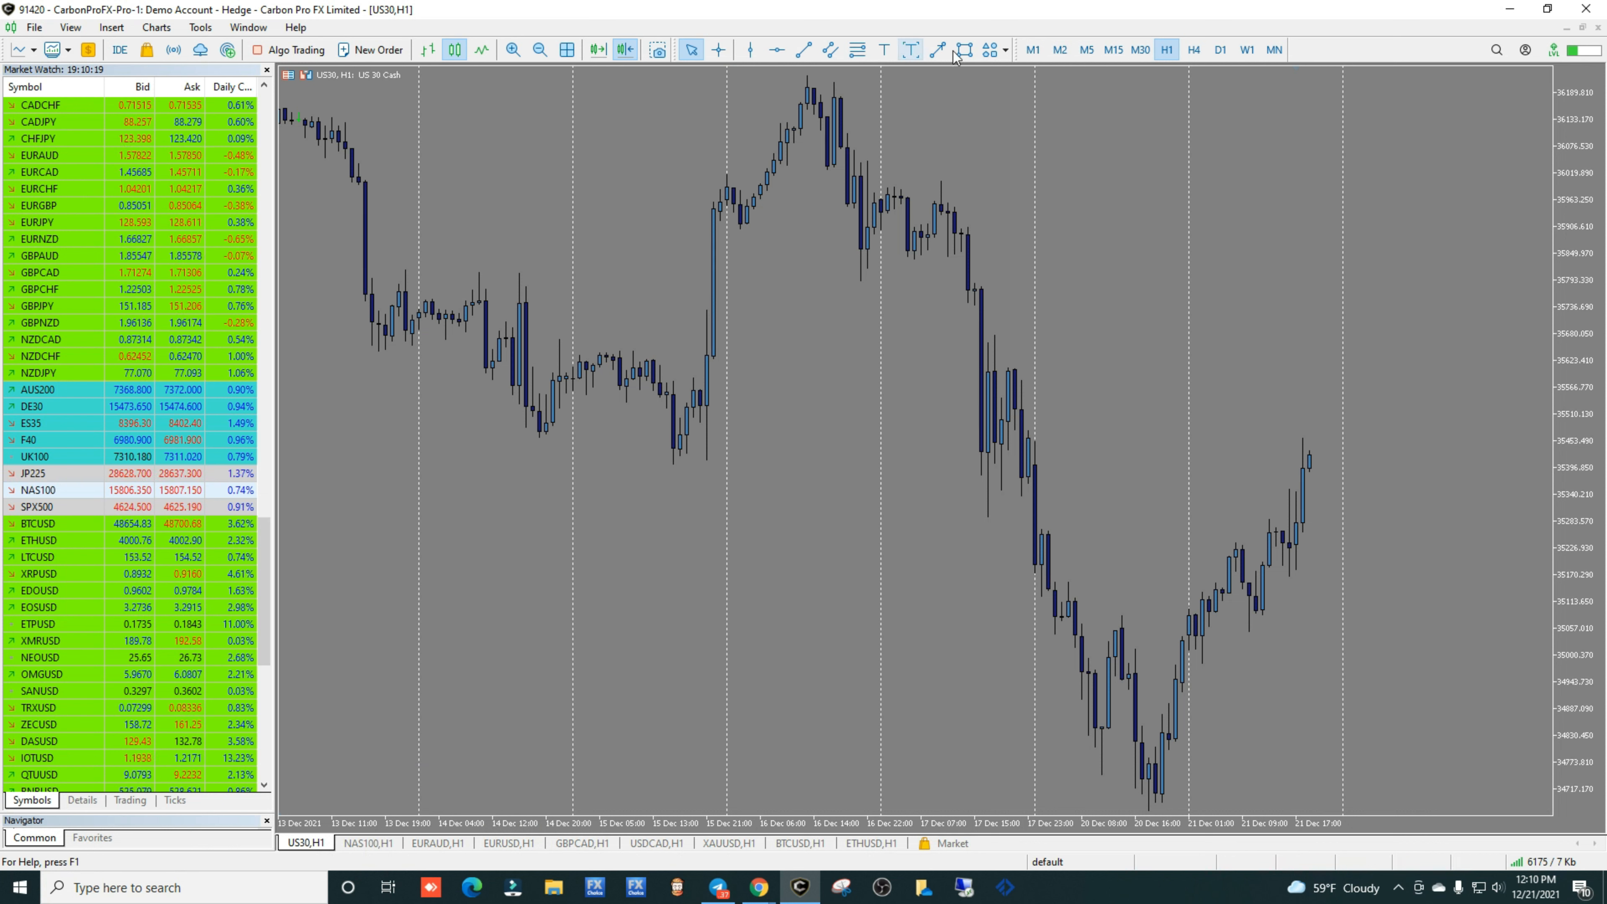
- Check which toolbars are enabled, move the Timeframes toolbar to a second row and return it to its original place
right_click(755, 57)
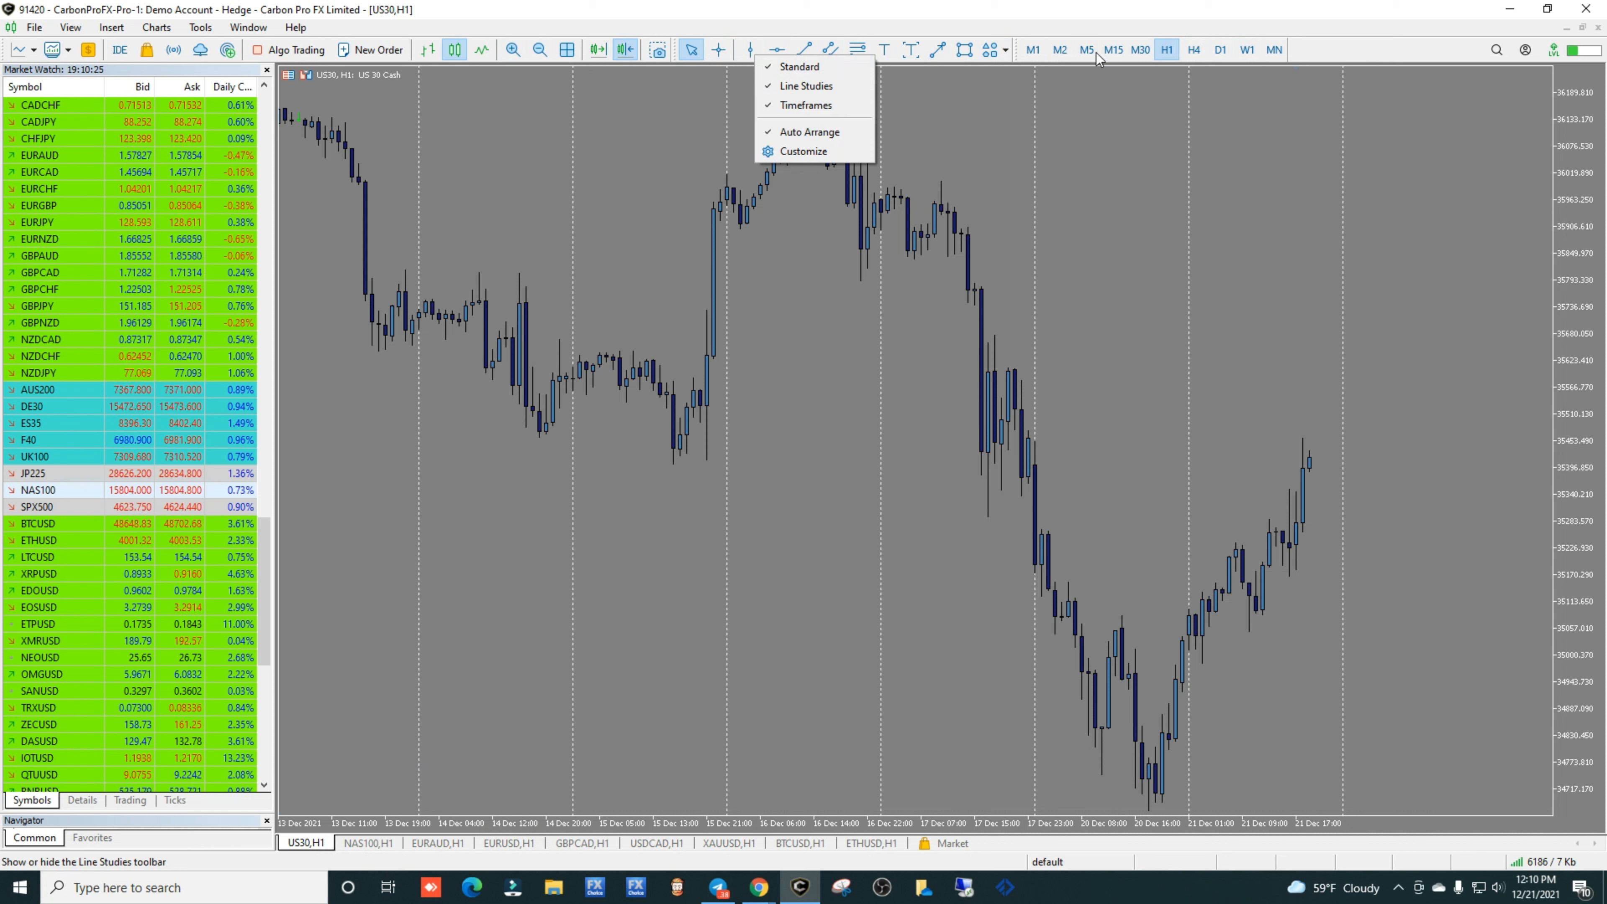
left_click(1019, 51)
left_click_drag(28, 67, 9, 79)
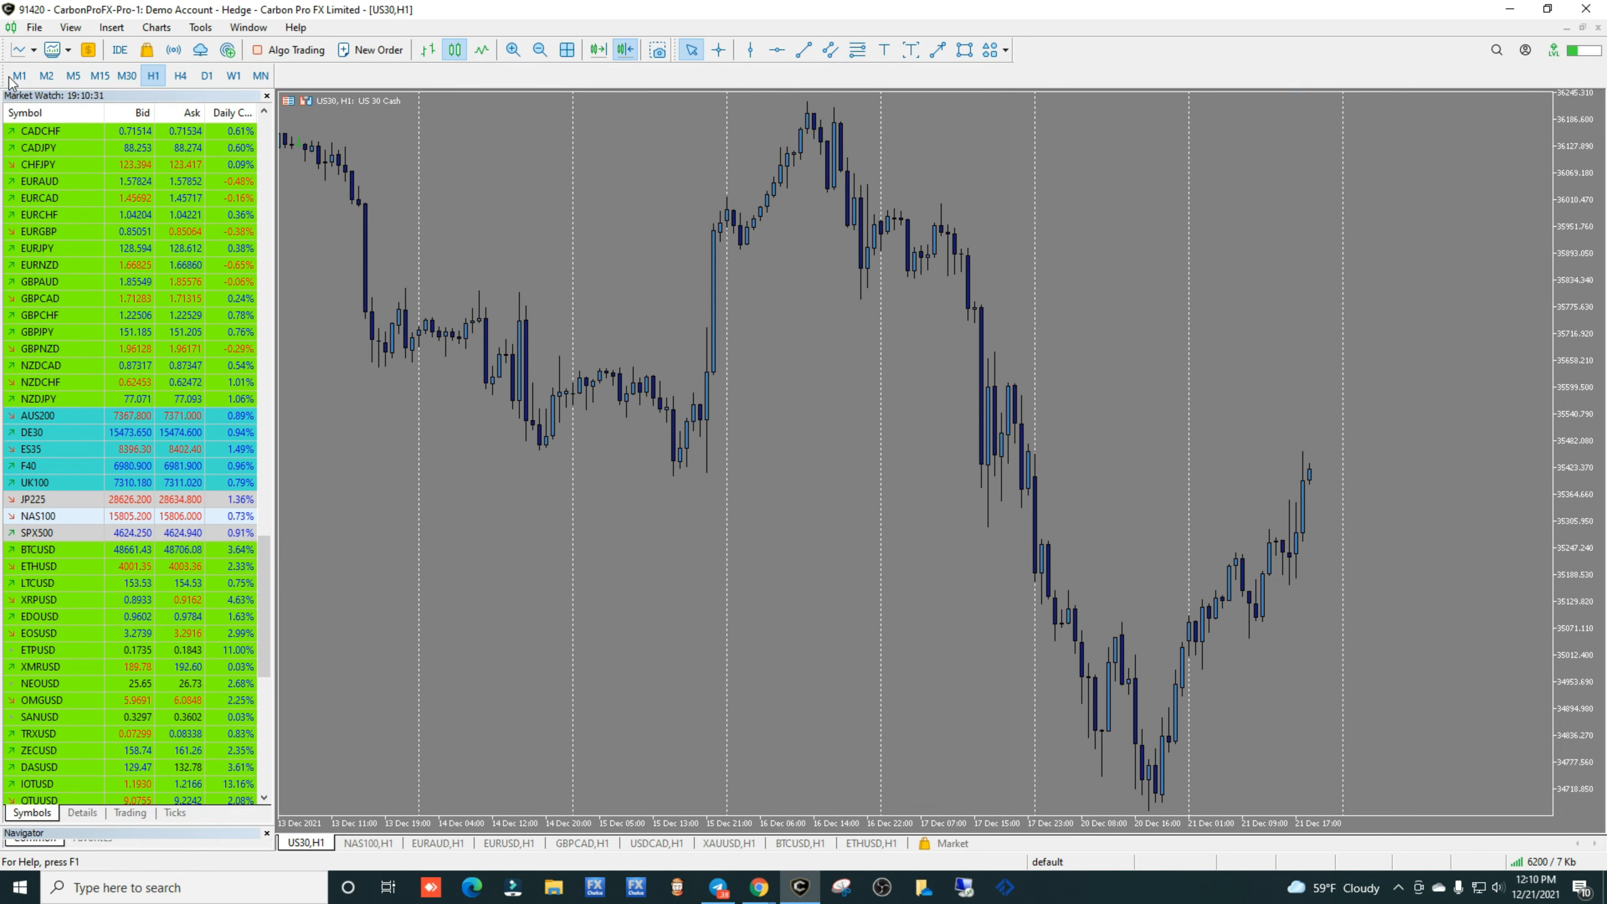
left_click_drag(1020, 55, 1020, 53)
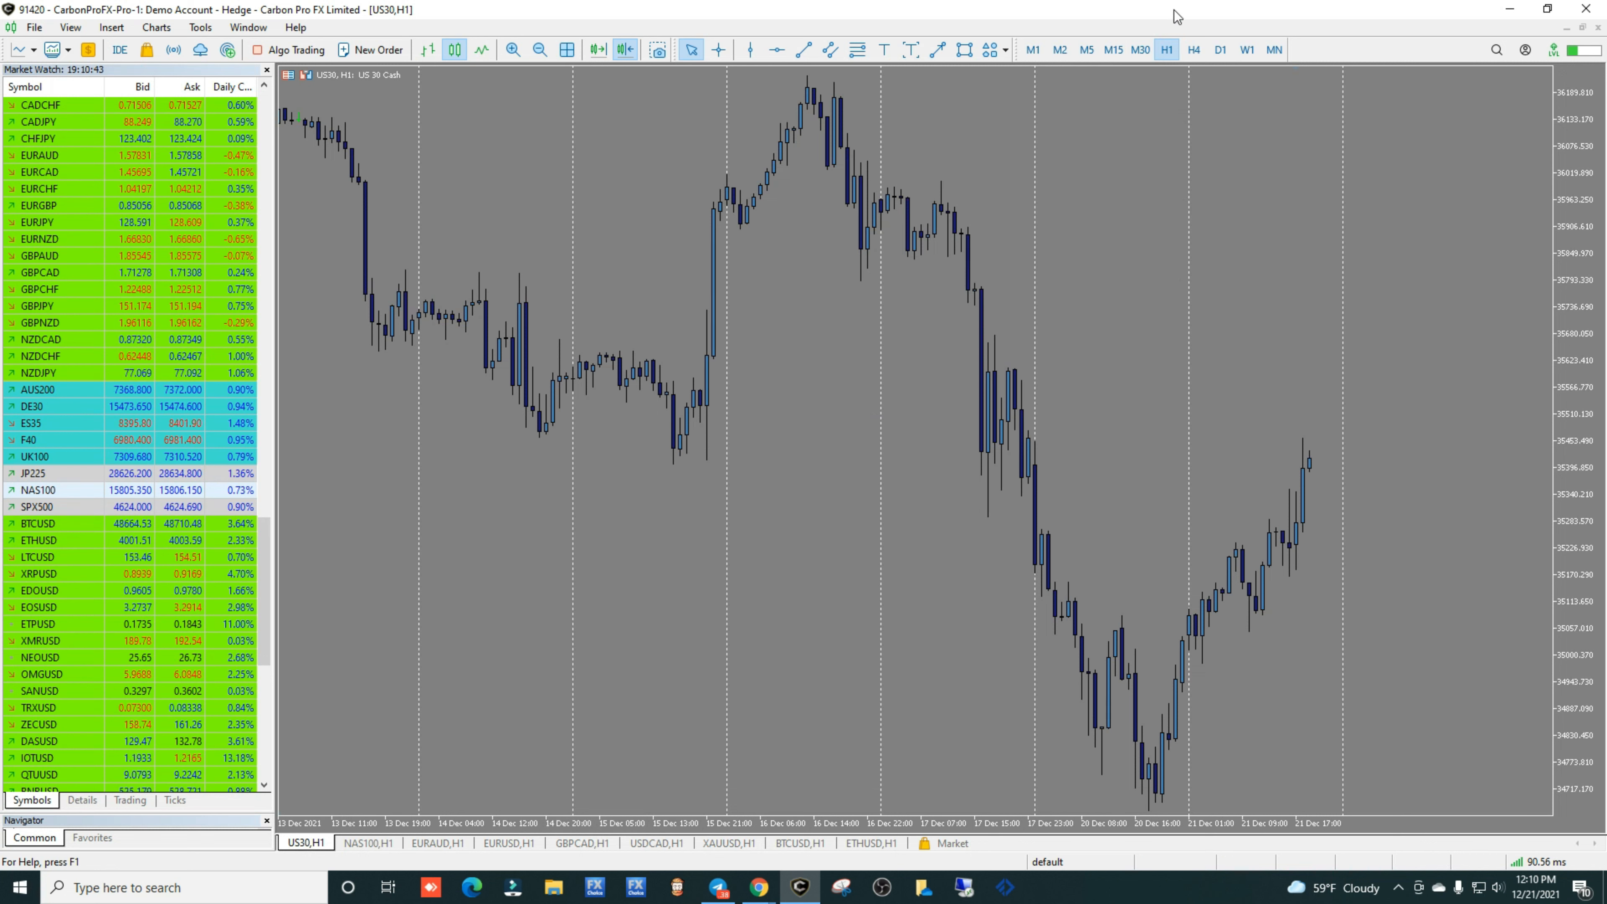
- Minimize the terminal to check the preset folders on the desktop, and restore it
left_click(1512, 10)
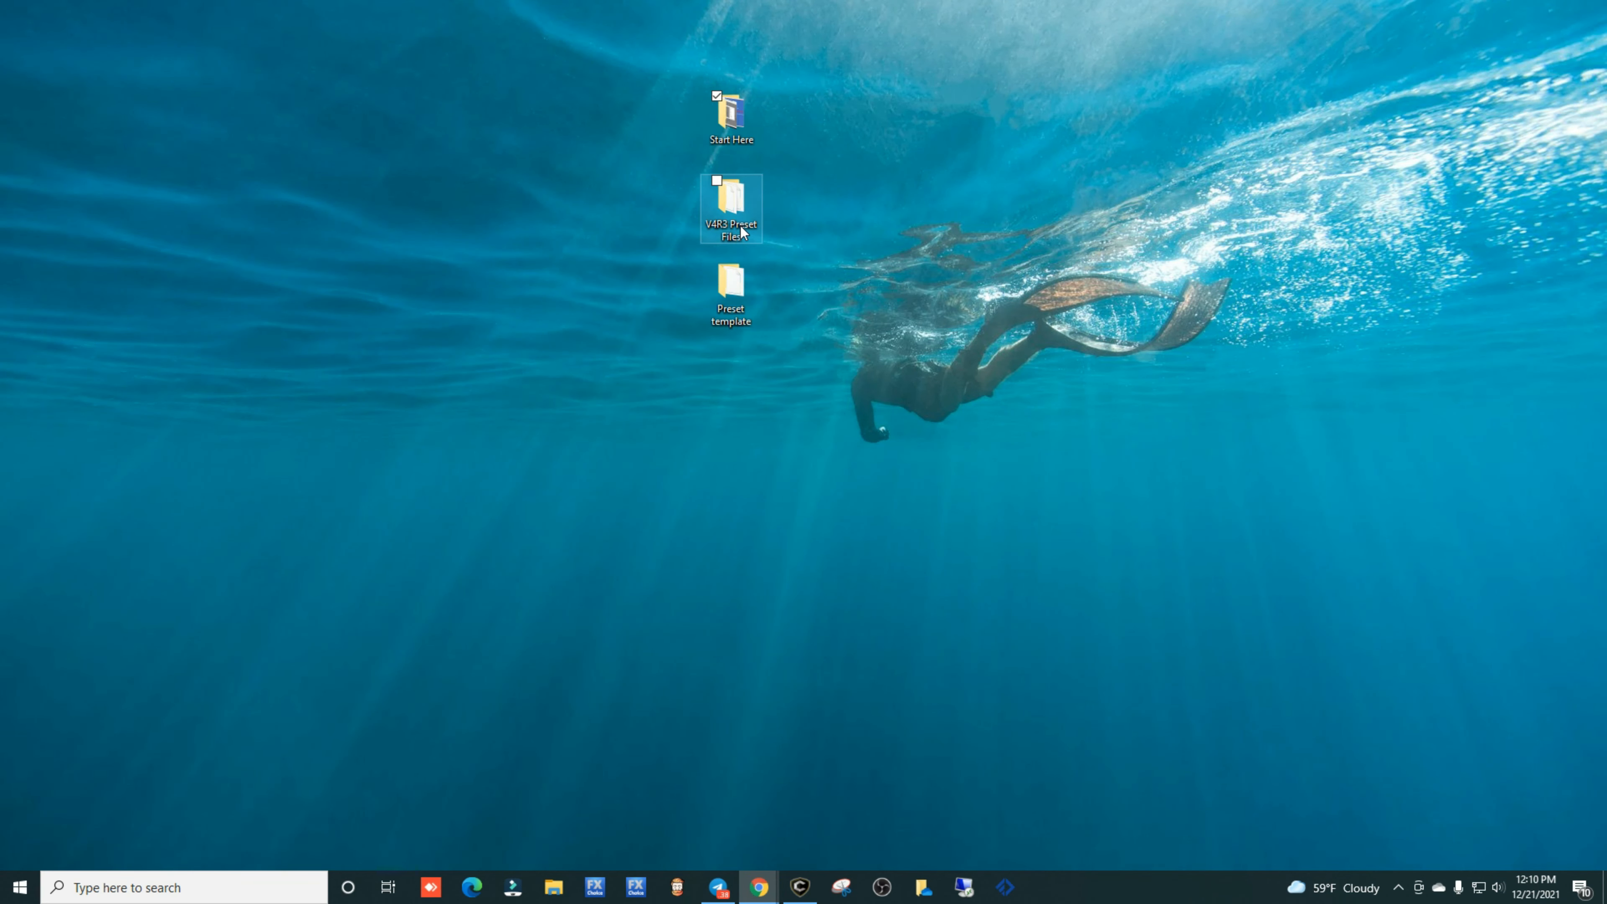
left_click(802, 888)
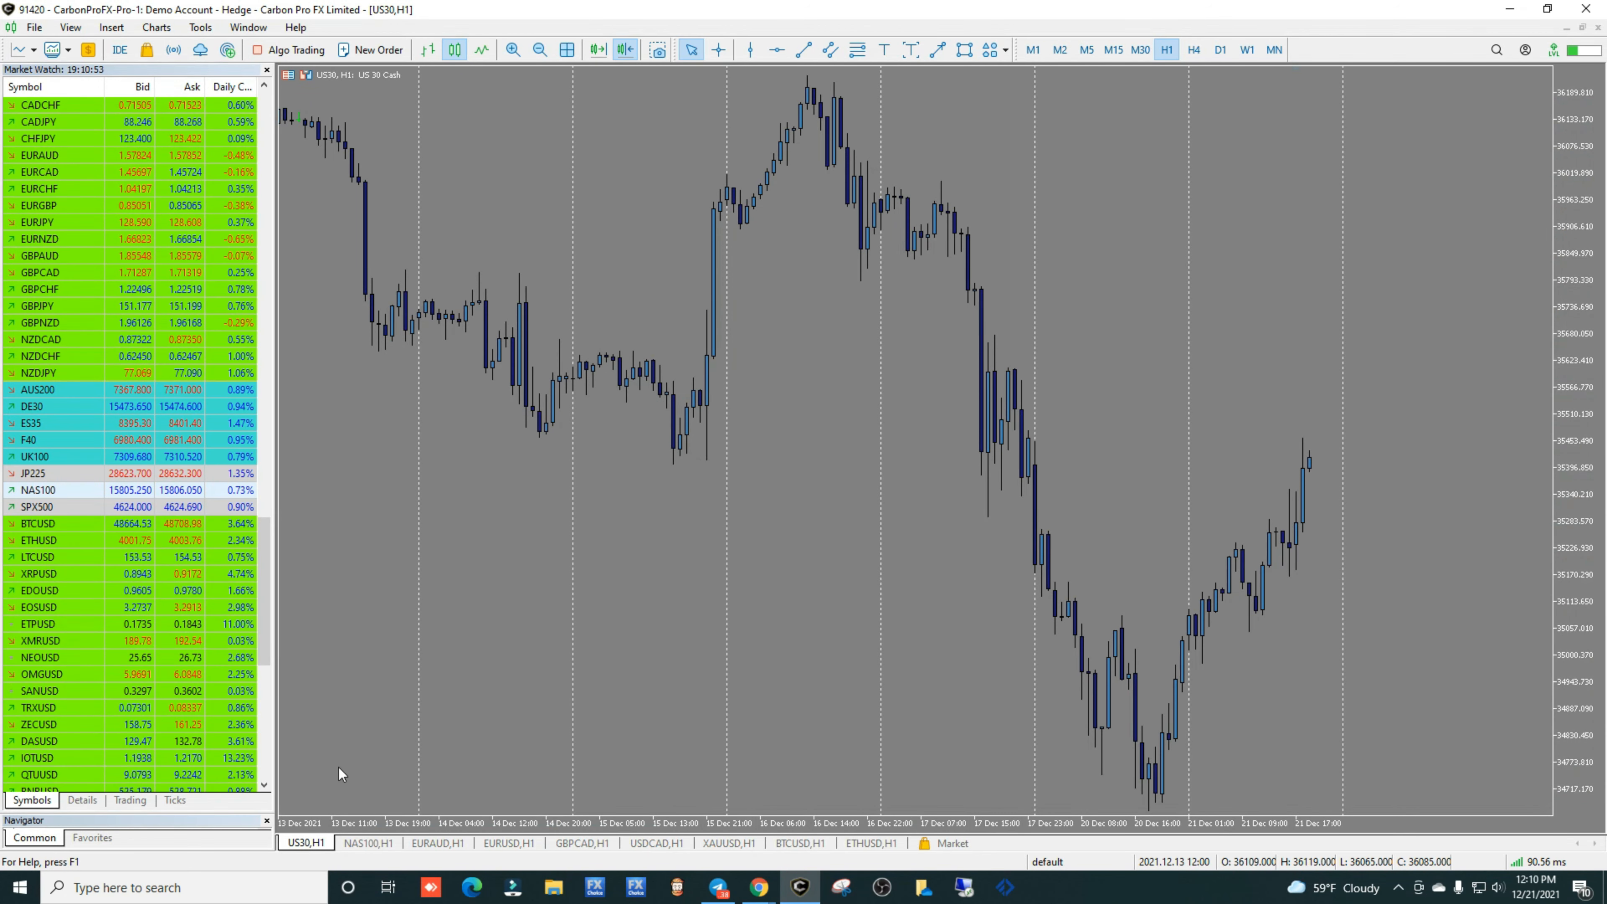
right_click(653, 169)
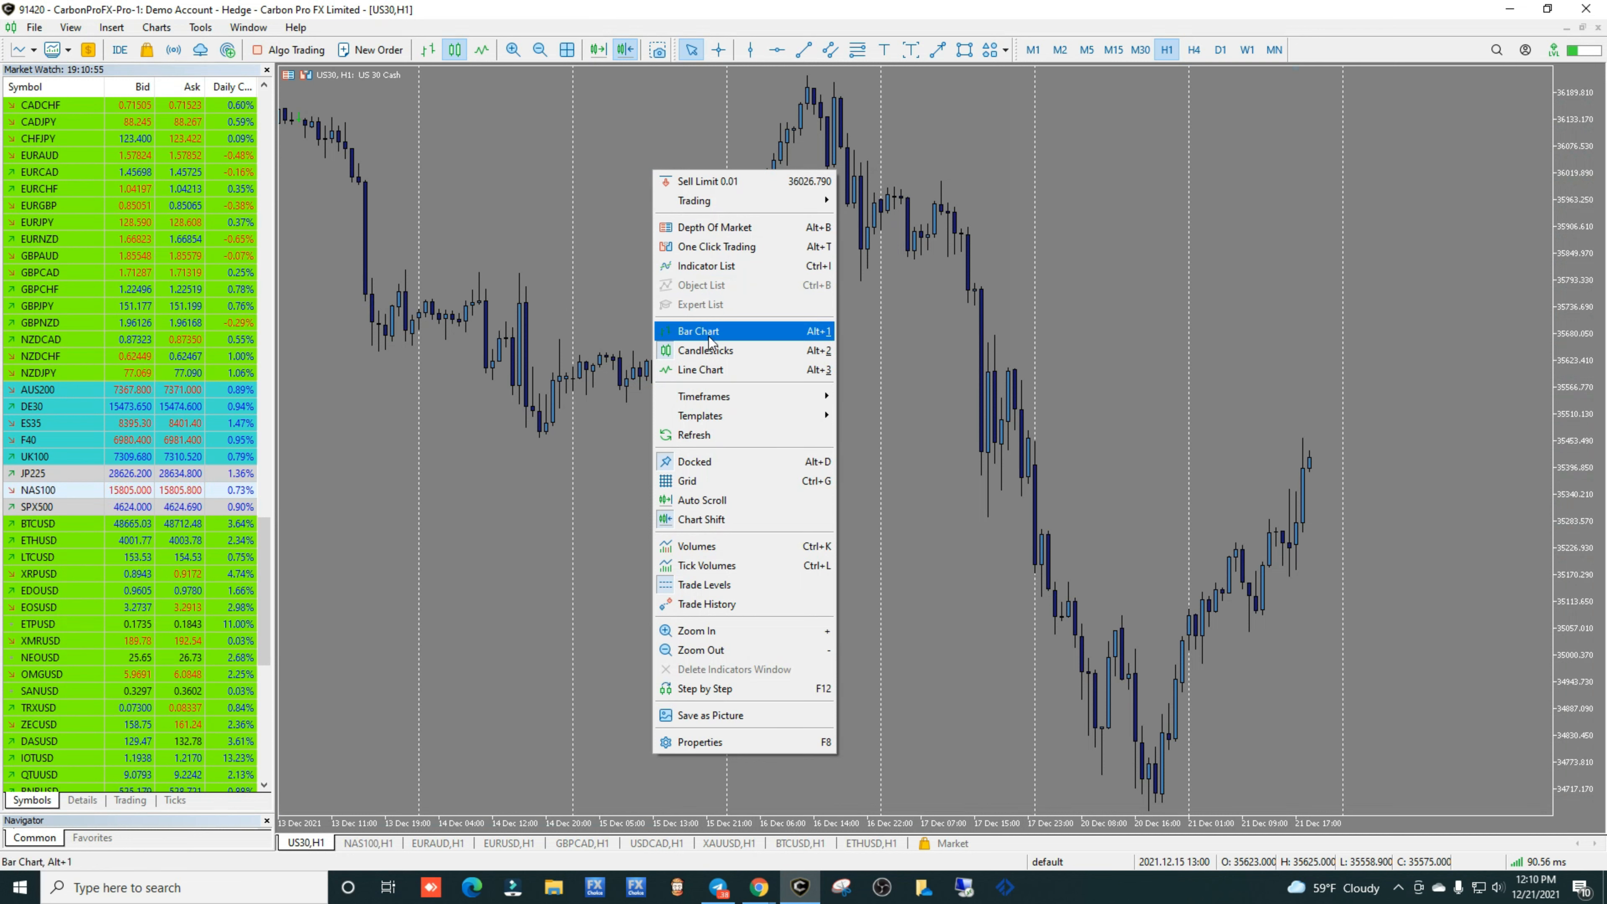
mouse_move(775, 416)
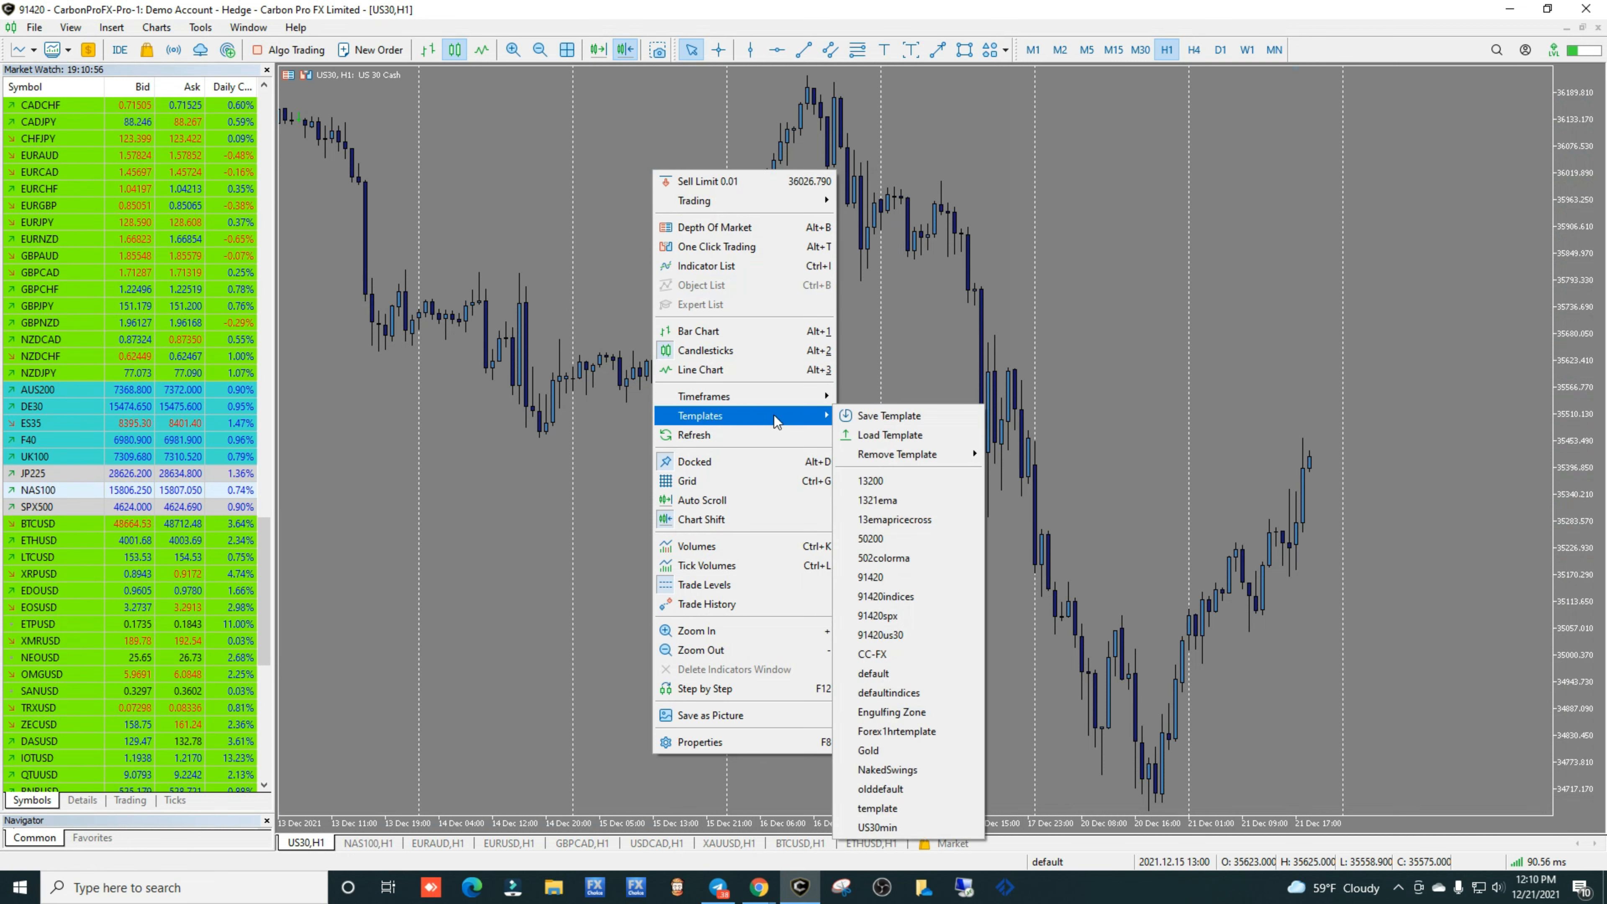
left_click(876, 437)
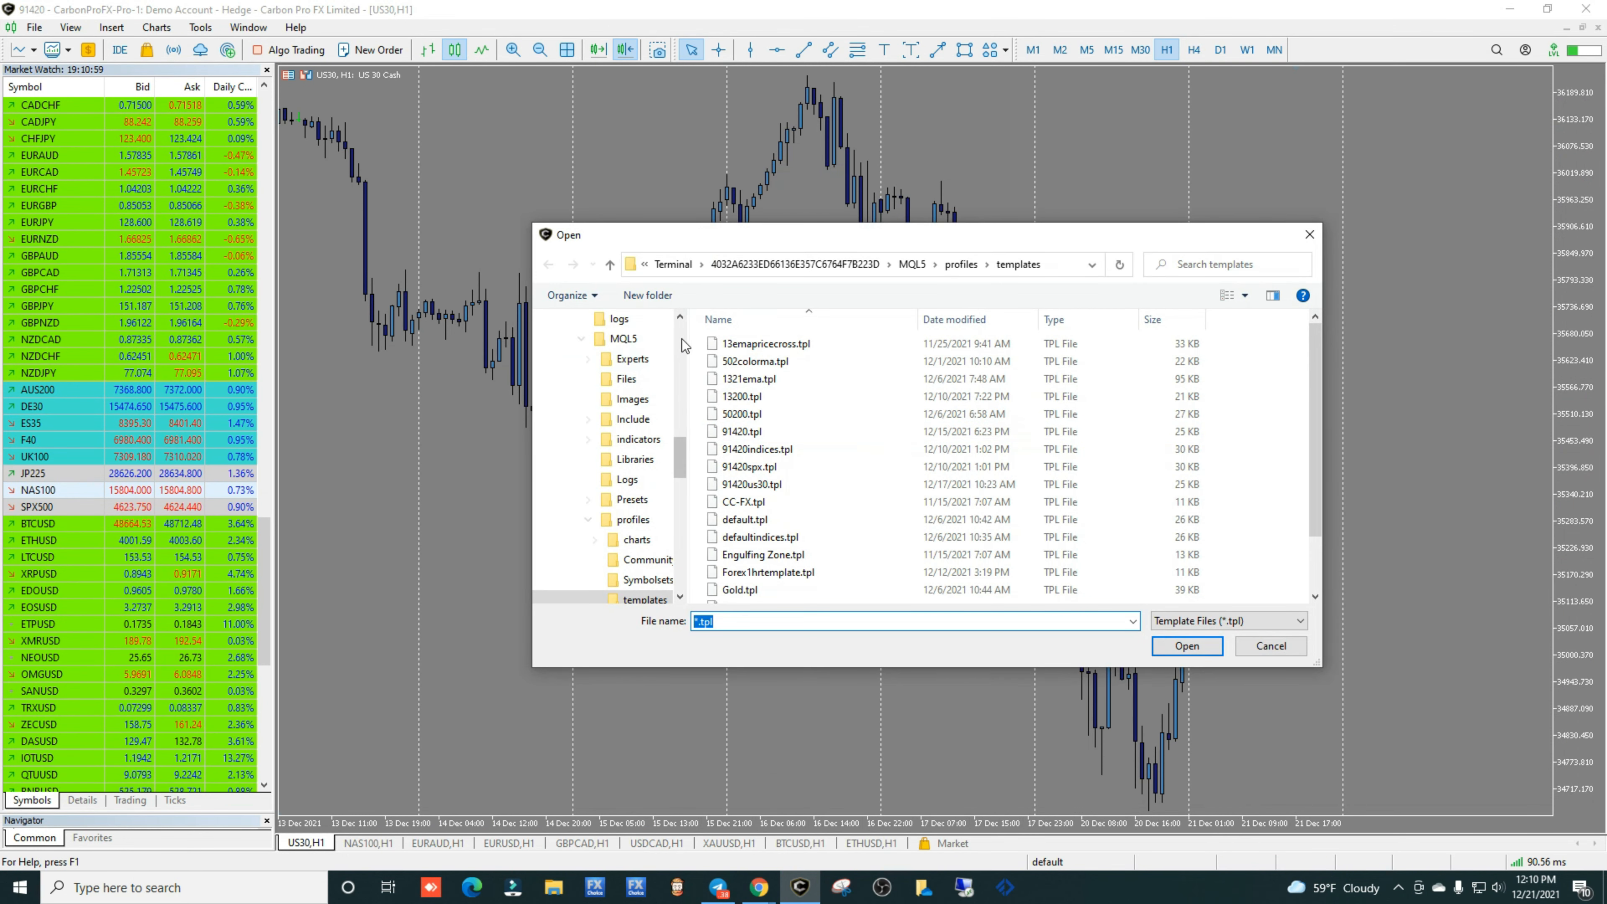
scroll(681, 332, "up", 10)
left_click(573, 353)
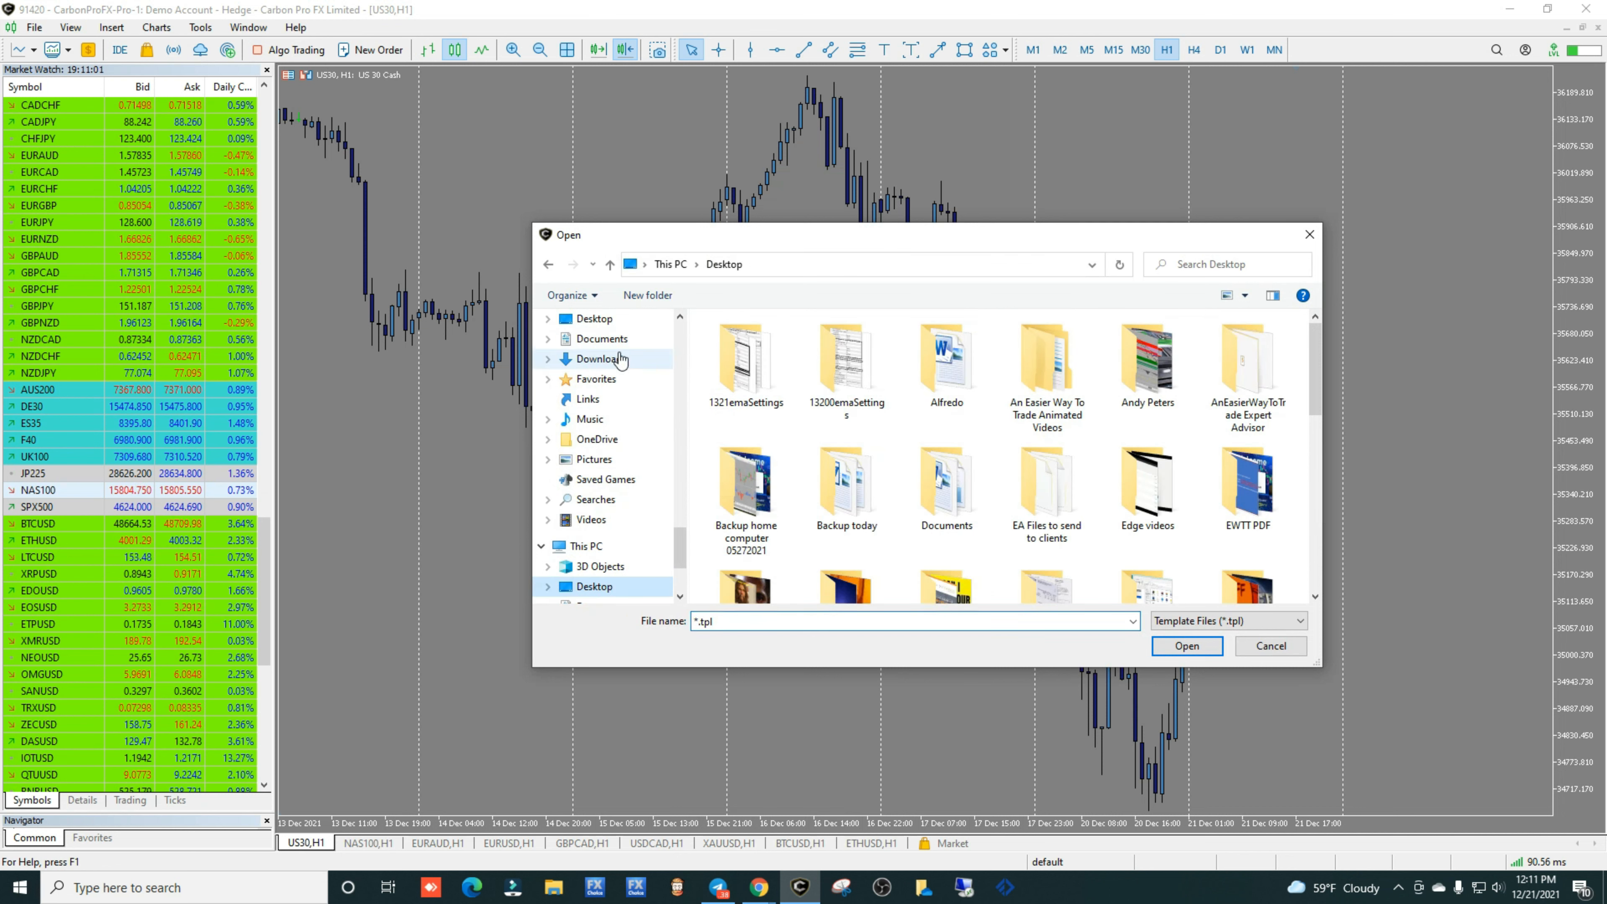
left_click_drag(1312, 359, 1308, 538)
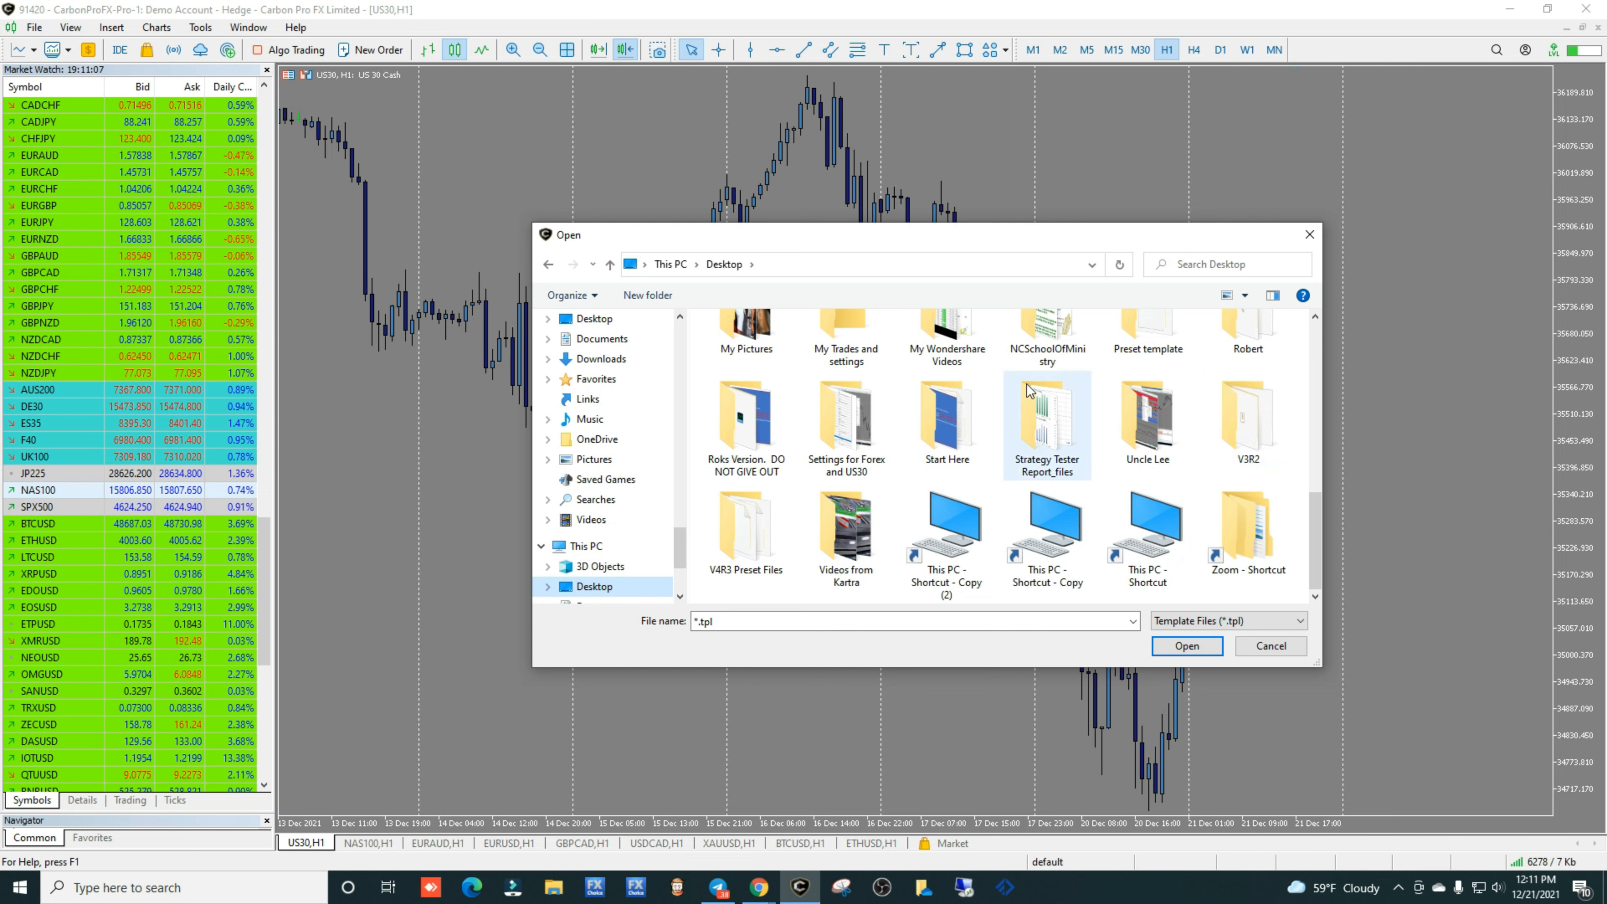
left_click_drag(1311, 525, 1311, 394)
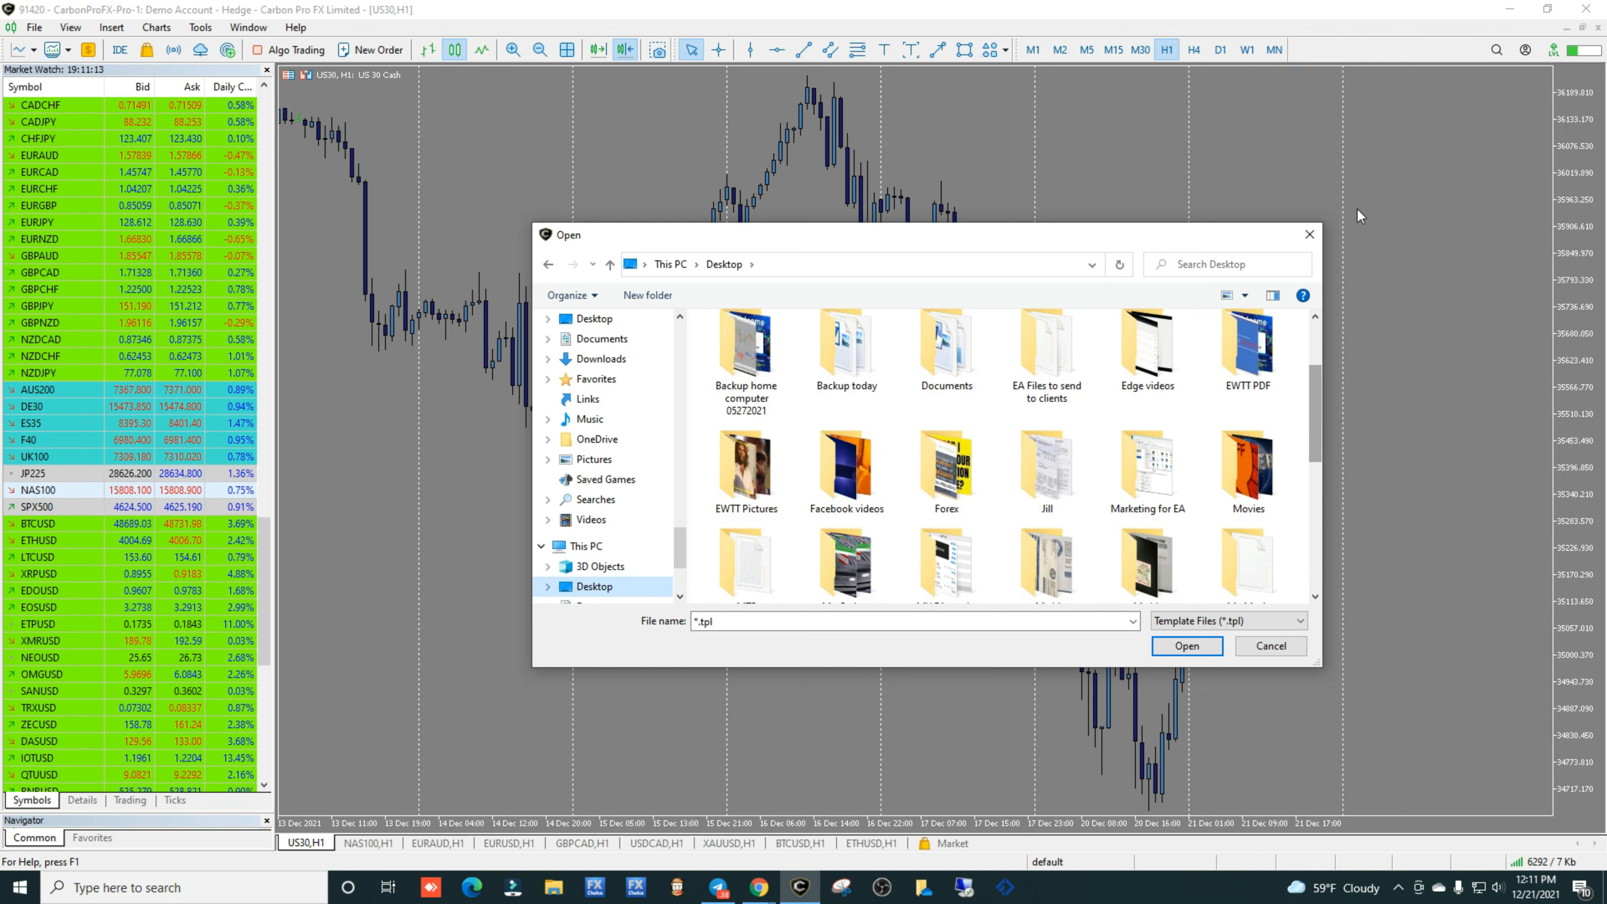
left_click(1306, 235)
left_click(1509, 8)
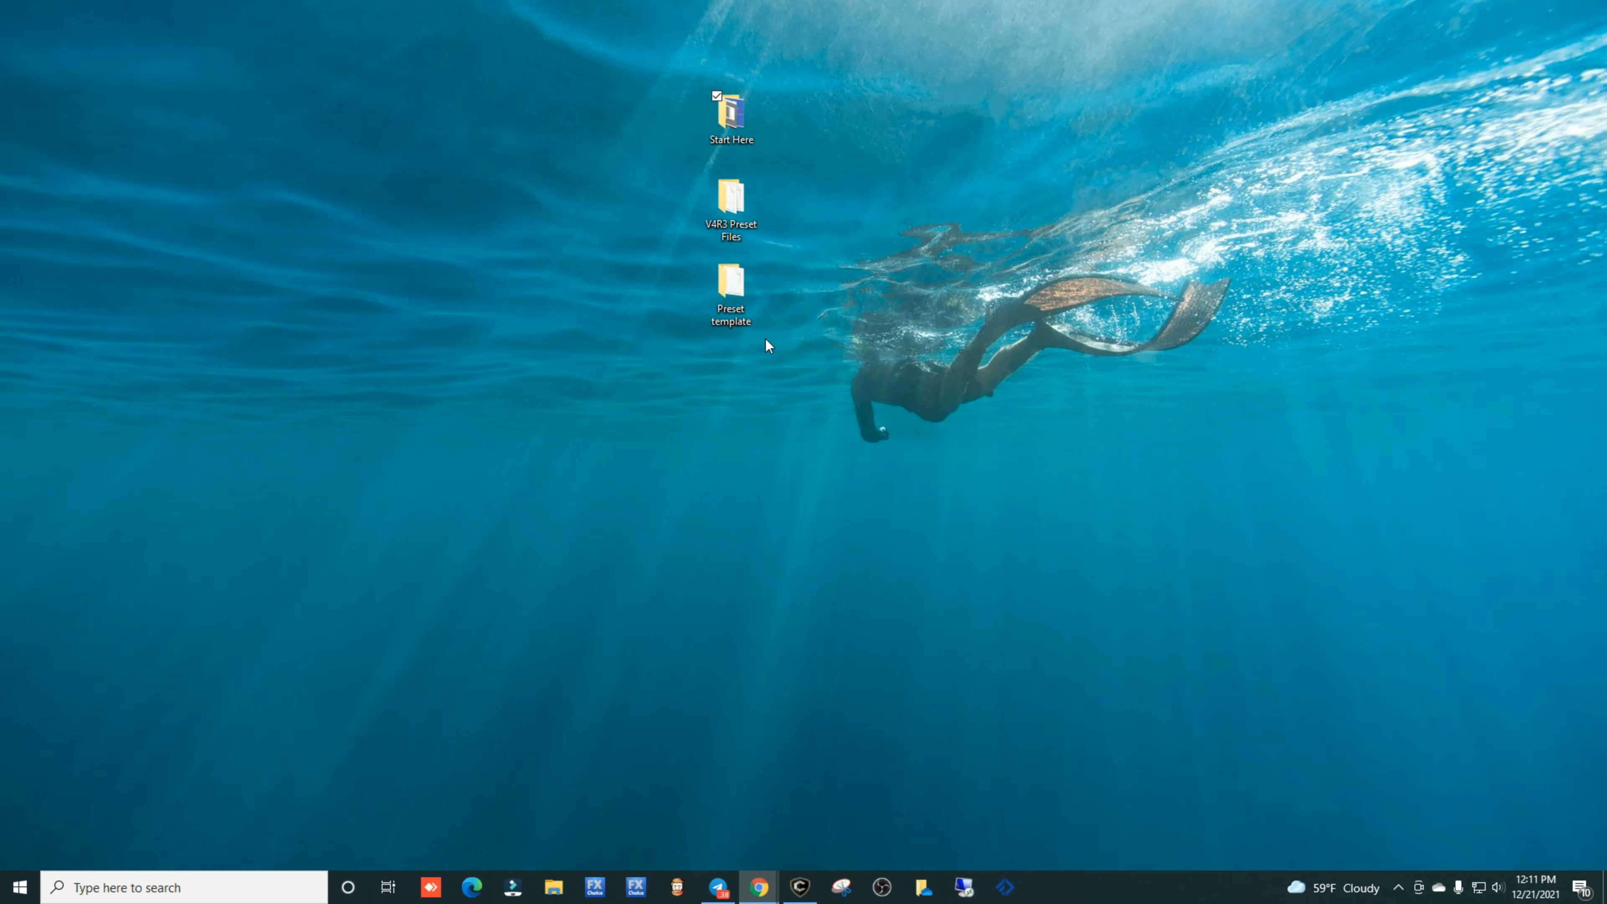
left_click(801, 887)
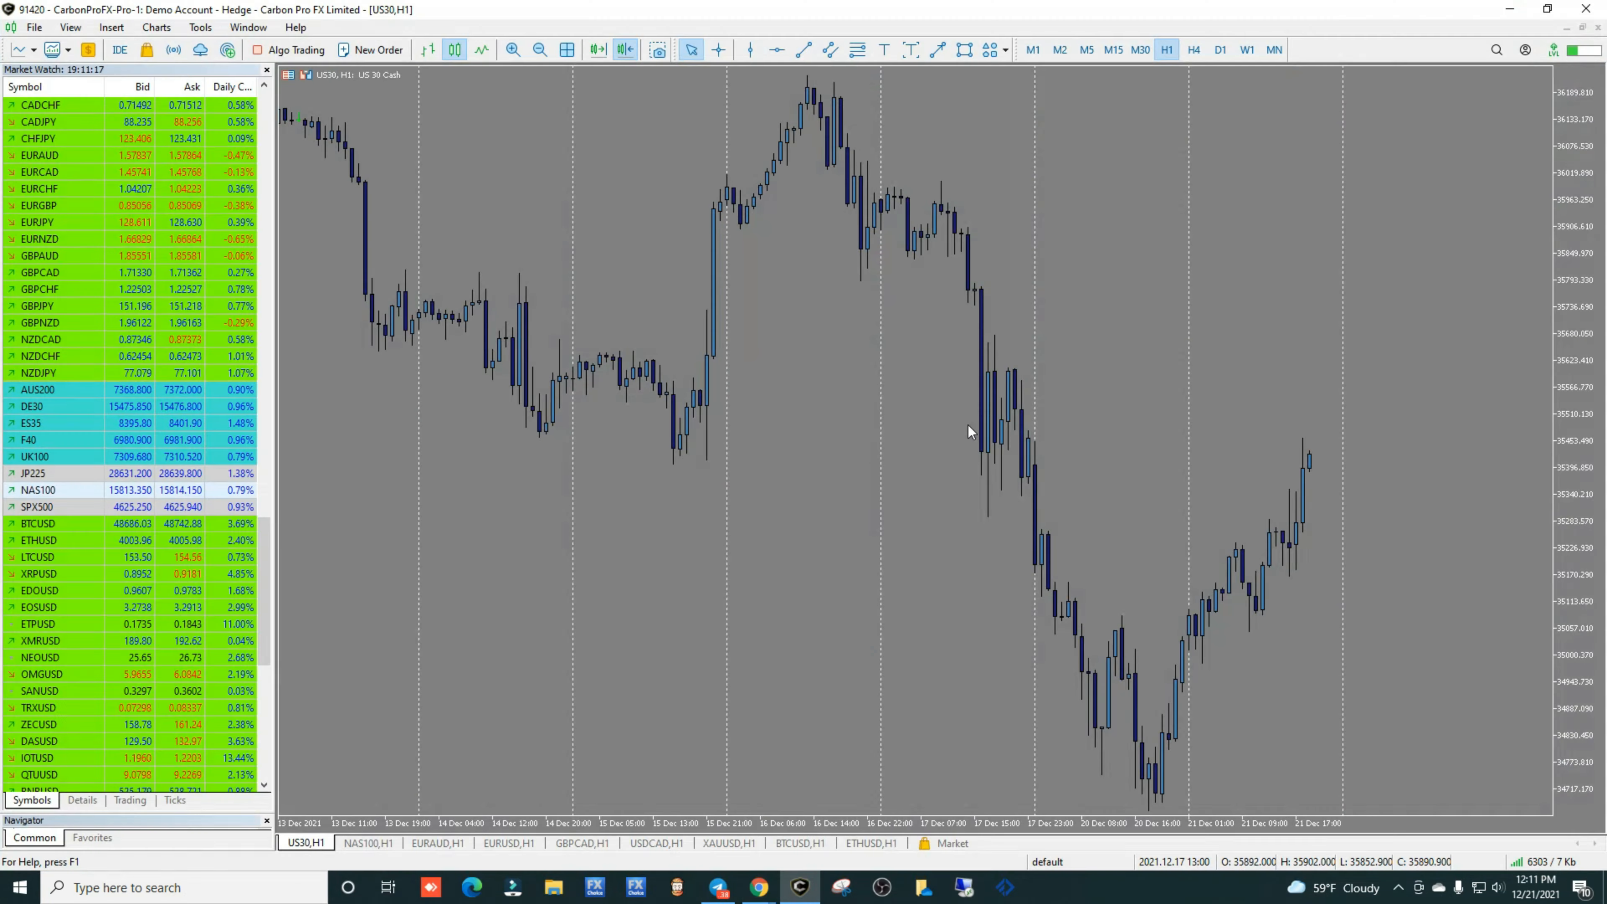
- Load the Default.tpl template from the desktop's Preset template folder onto the US30 chart
right_click(549, 172)
mouse_move(595, 418)
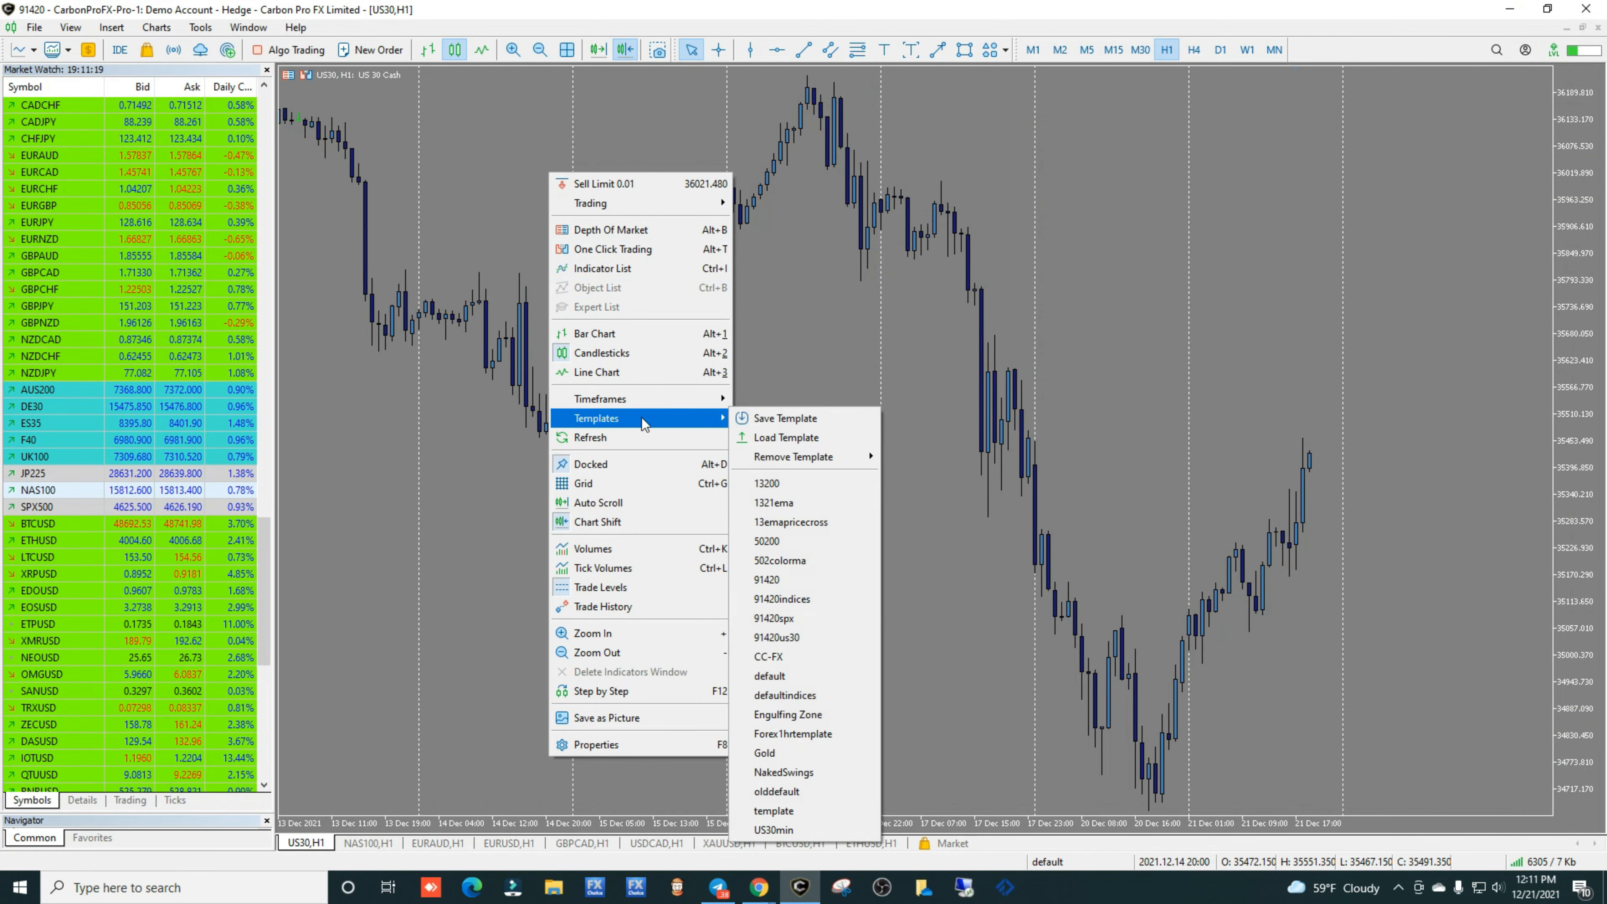
left_click(778, 434)
scroll(676, 325, "up", 10)
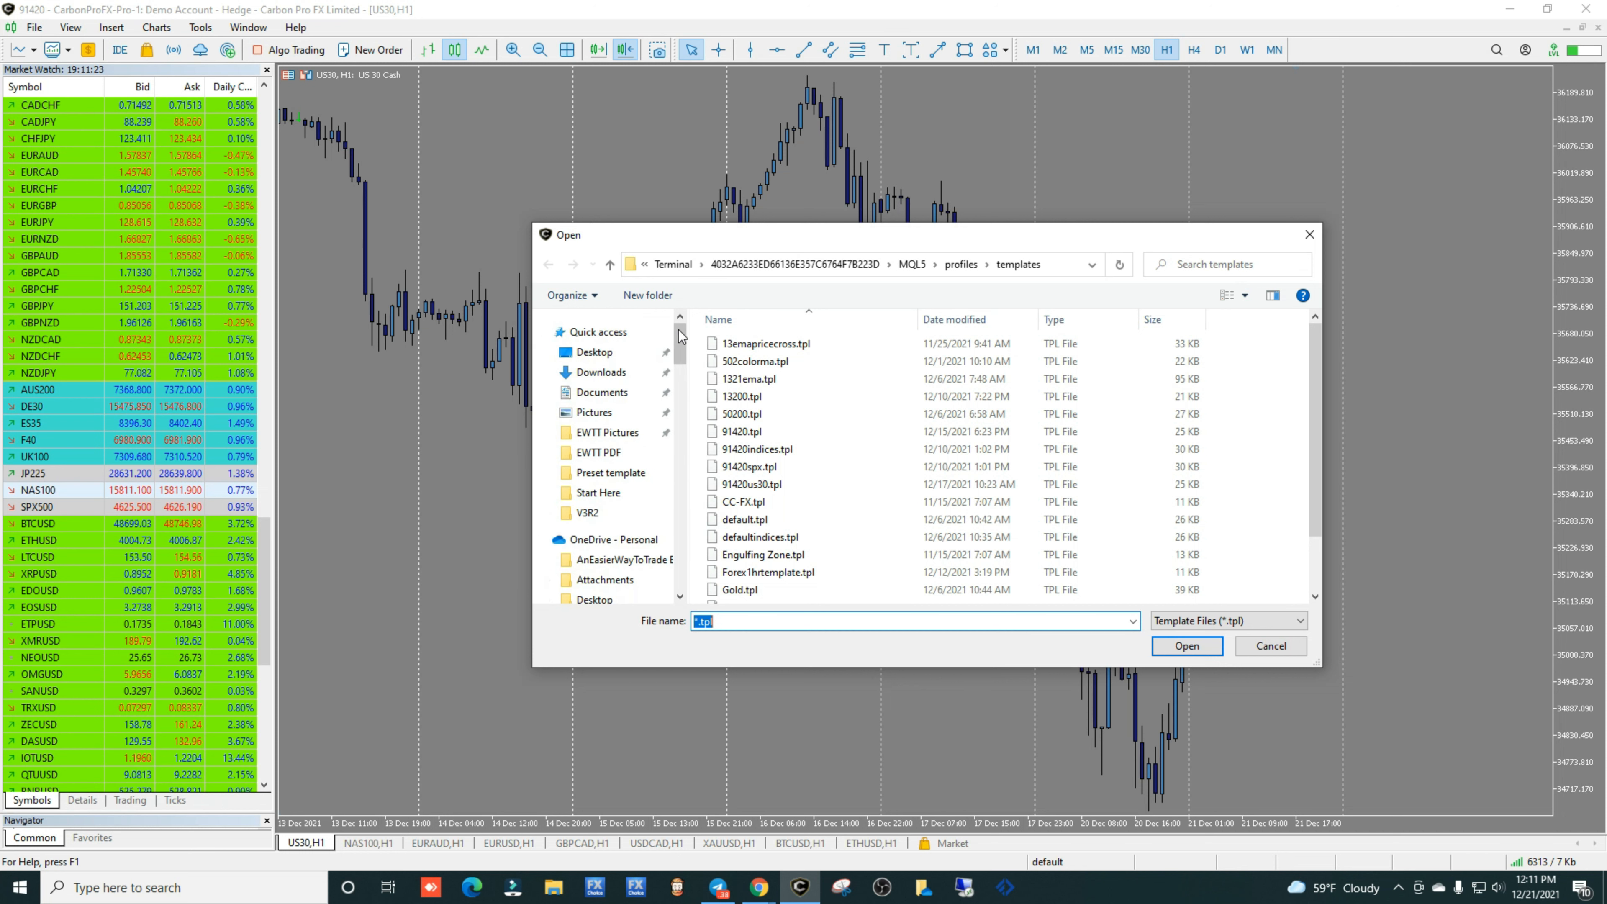
left_click(594, 352)
left_click_drag(1312, 359, 1306, 504)
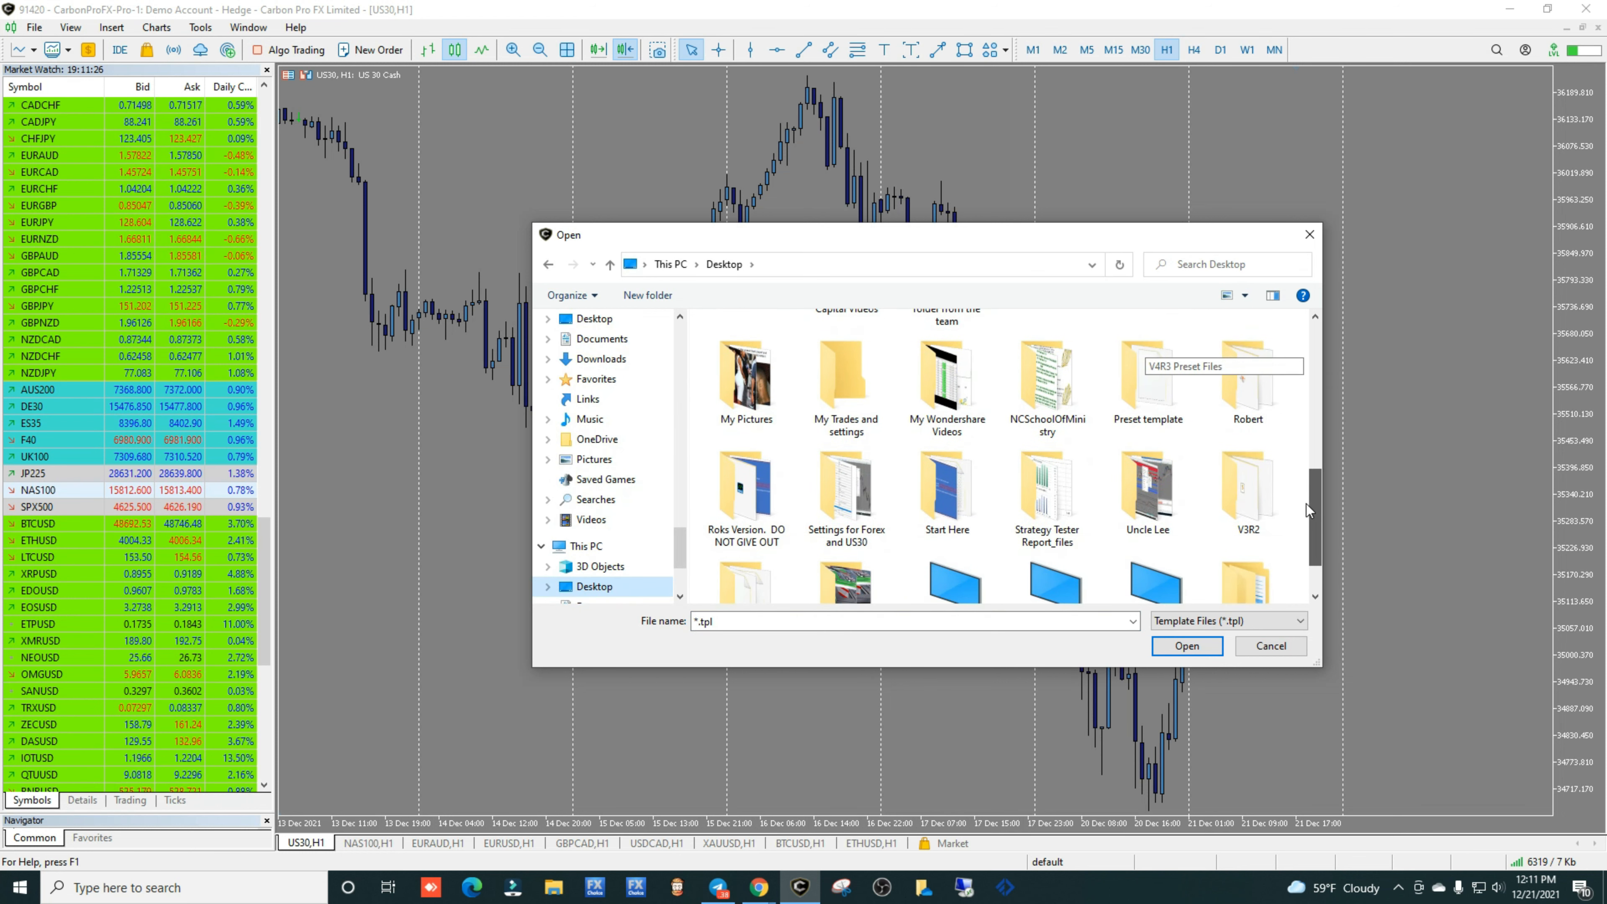
double_click(1153, 387)
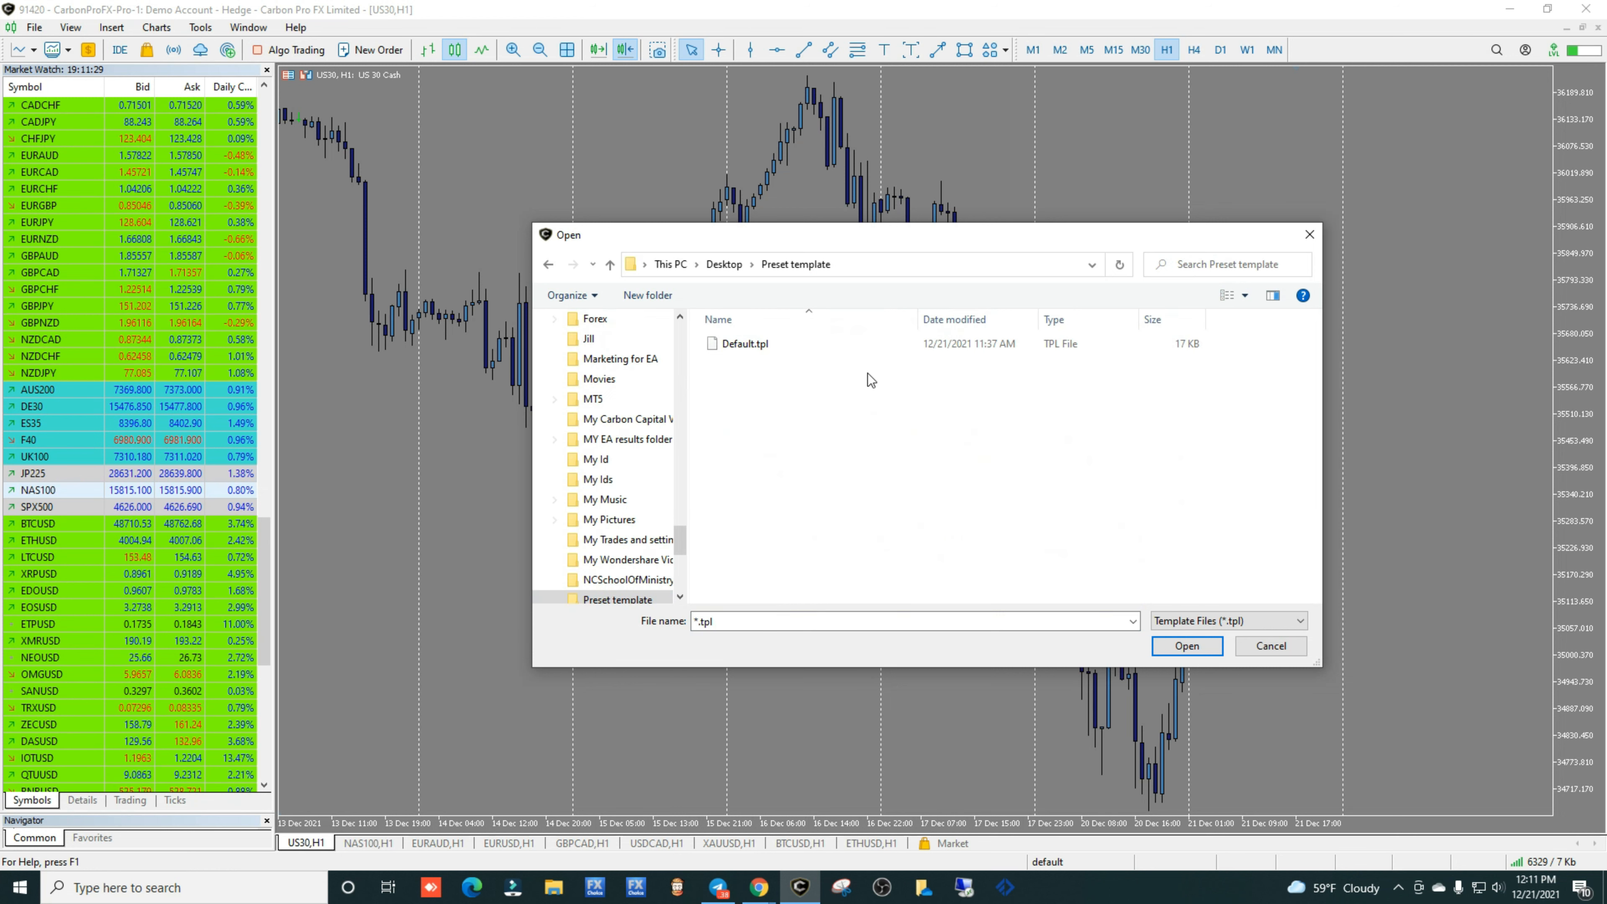
double_click(760, 346)
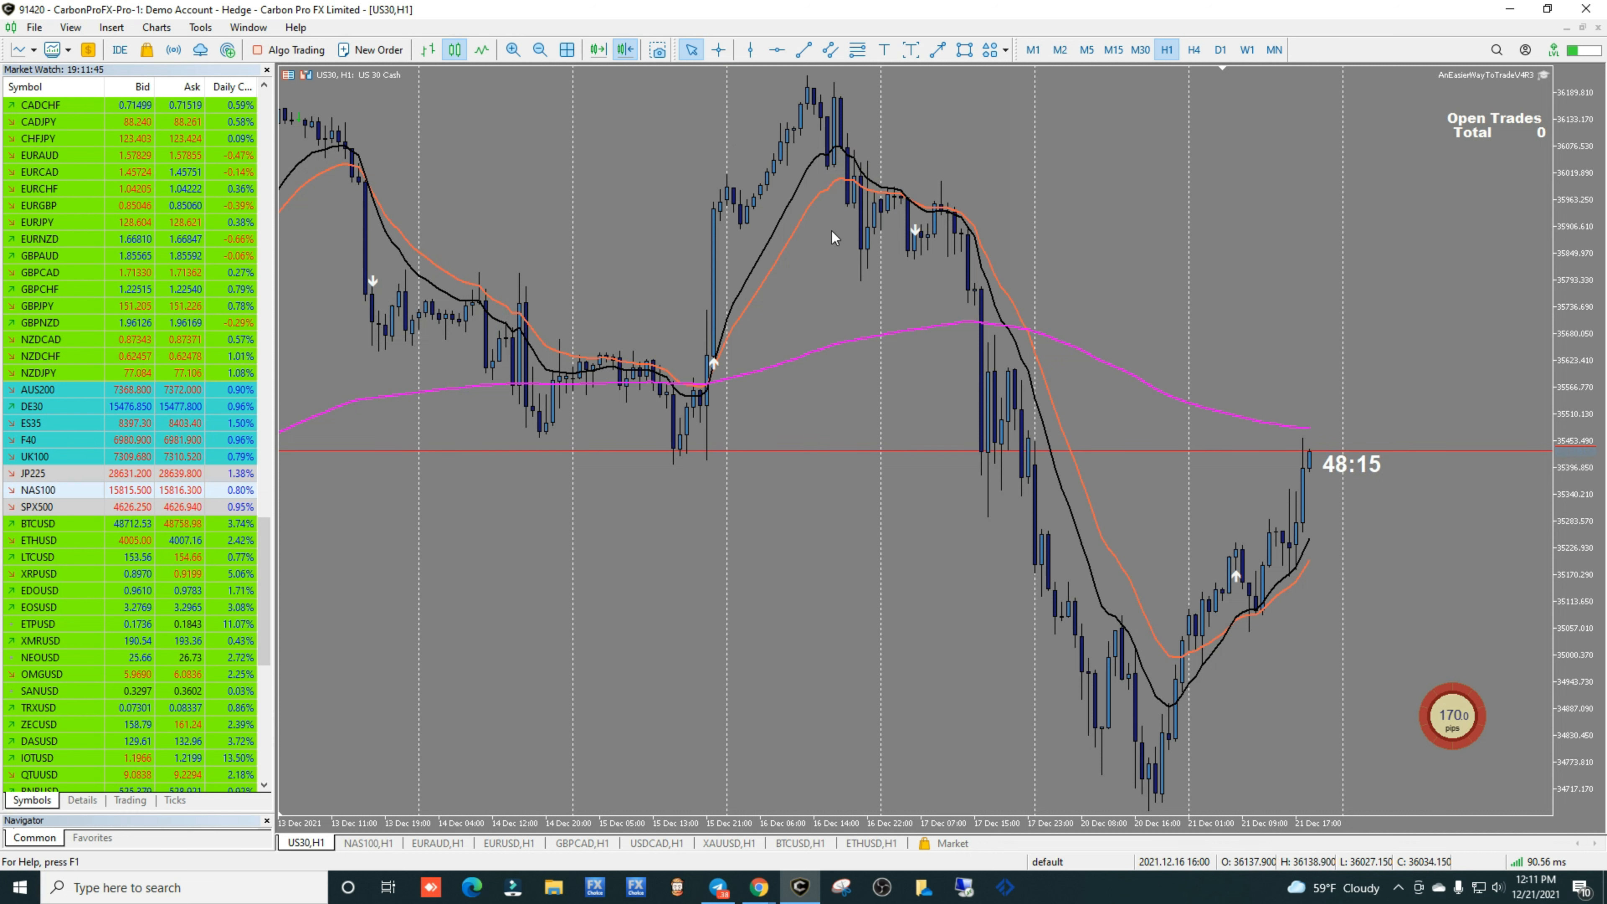
- Switch to the desktop, examine the Indicators folder inside Start Here, and return to the trading terminal
left_click(1509, 11)
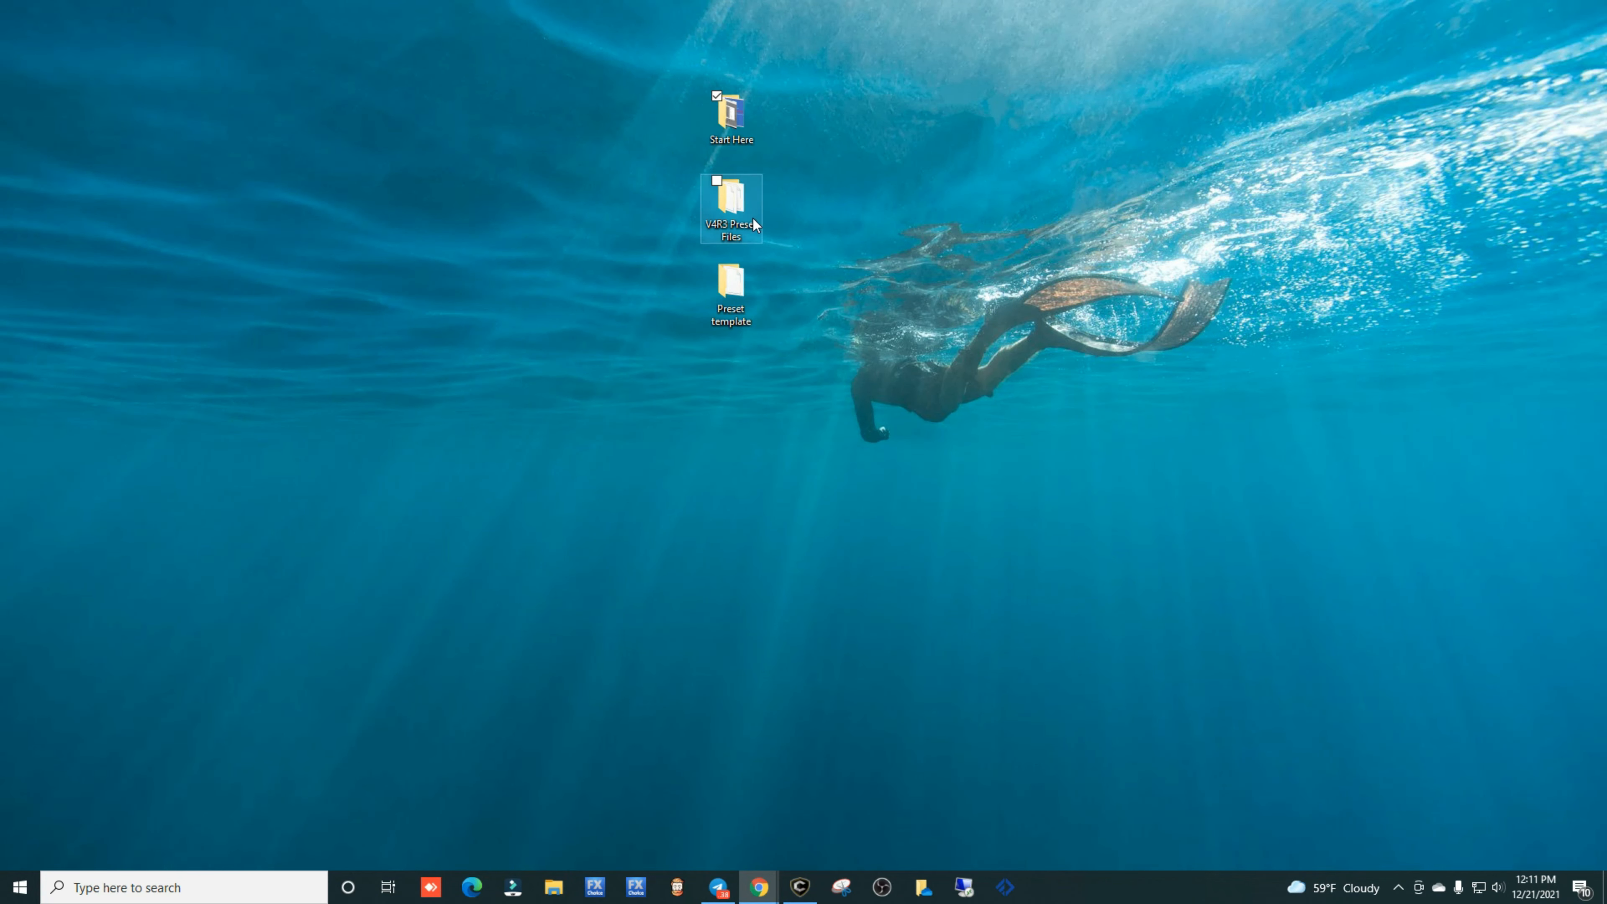
double_click(733, 117)
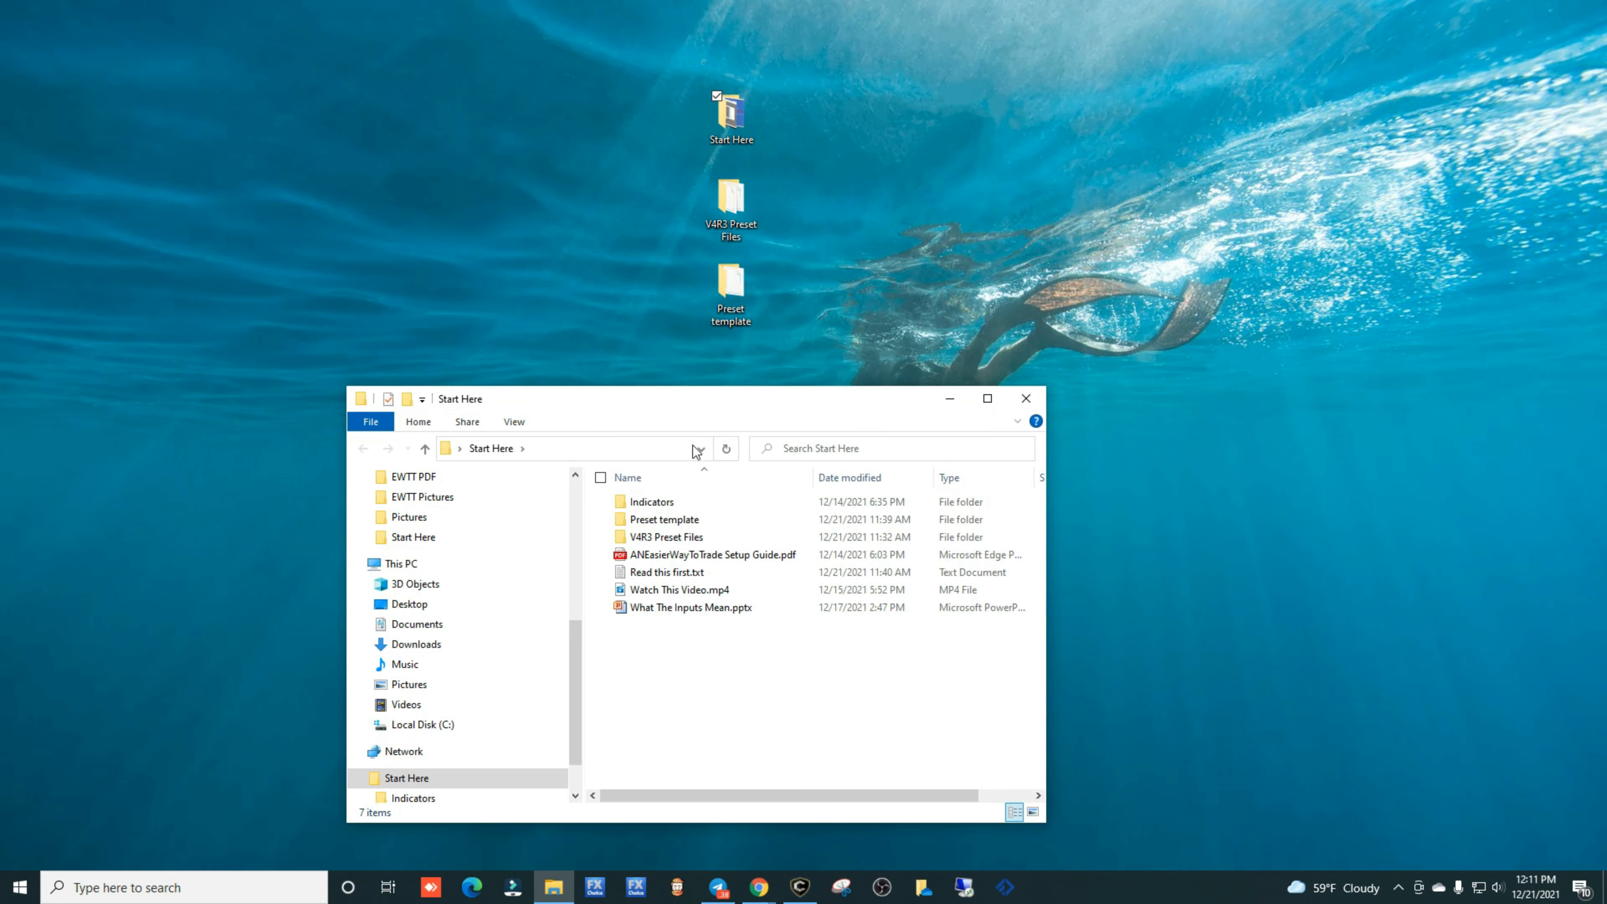
left_click(666, 507)
double_click(667, 507)
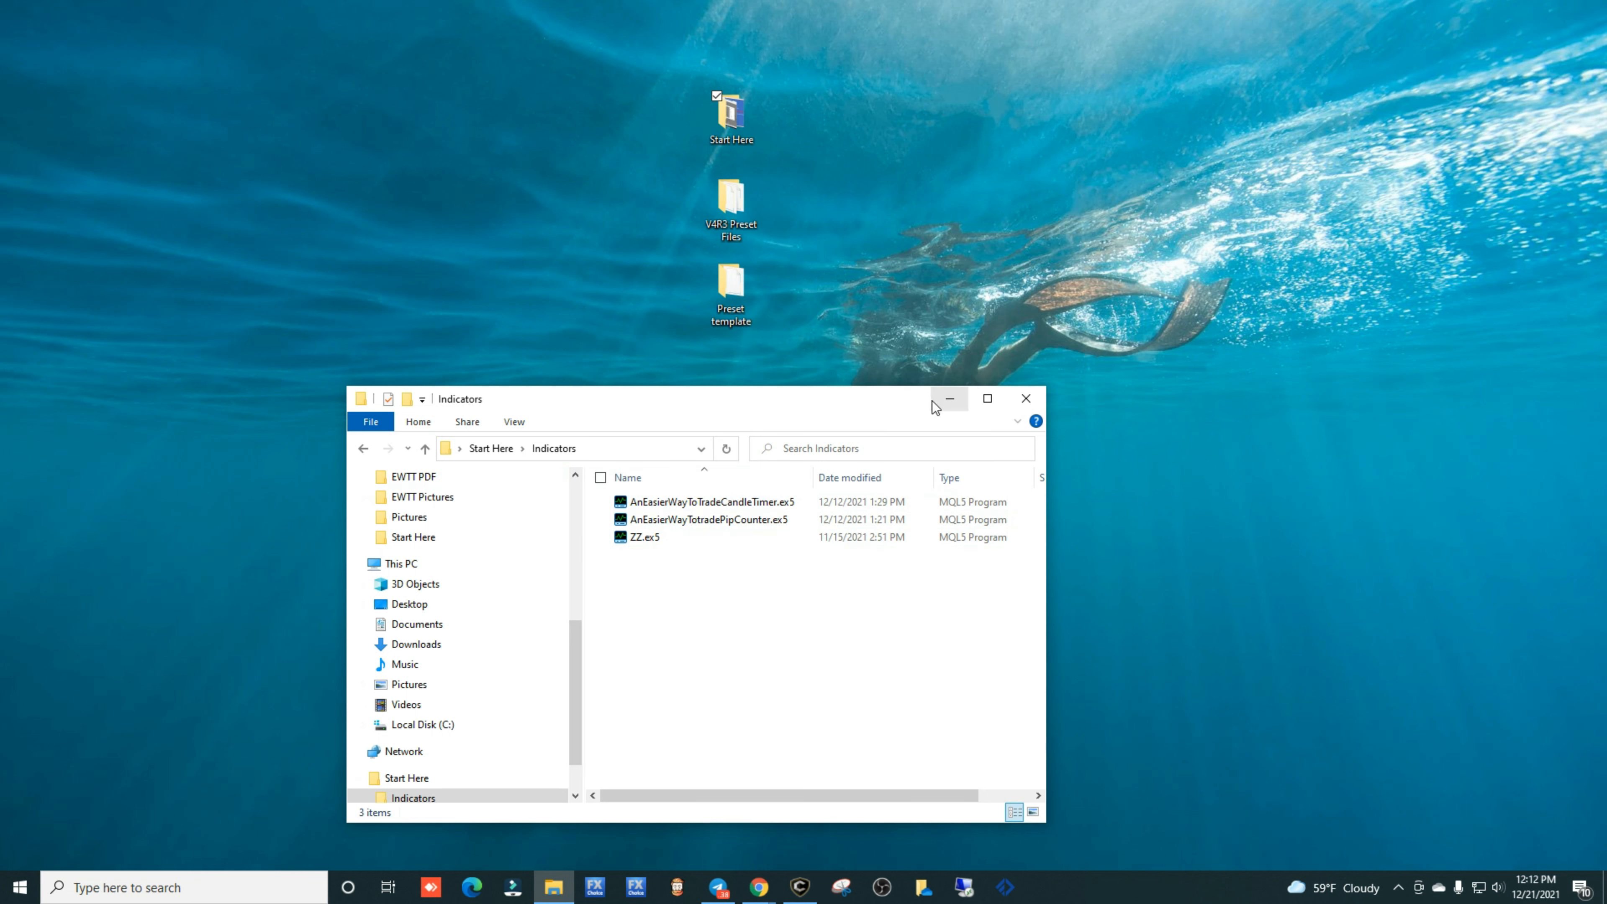
left_click(949, 400)
left_click(792, 891)
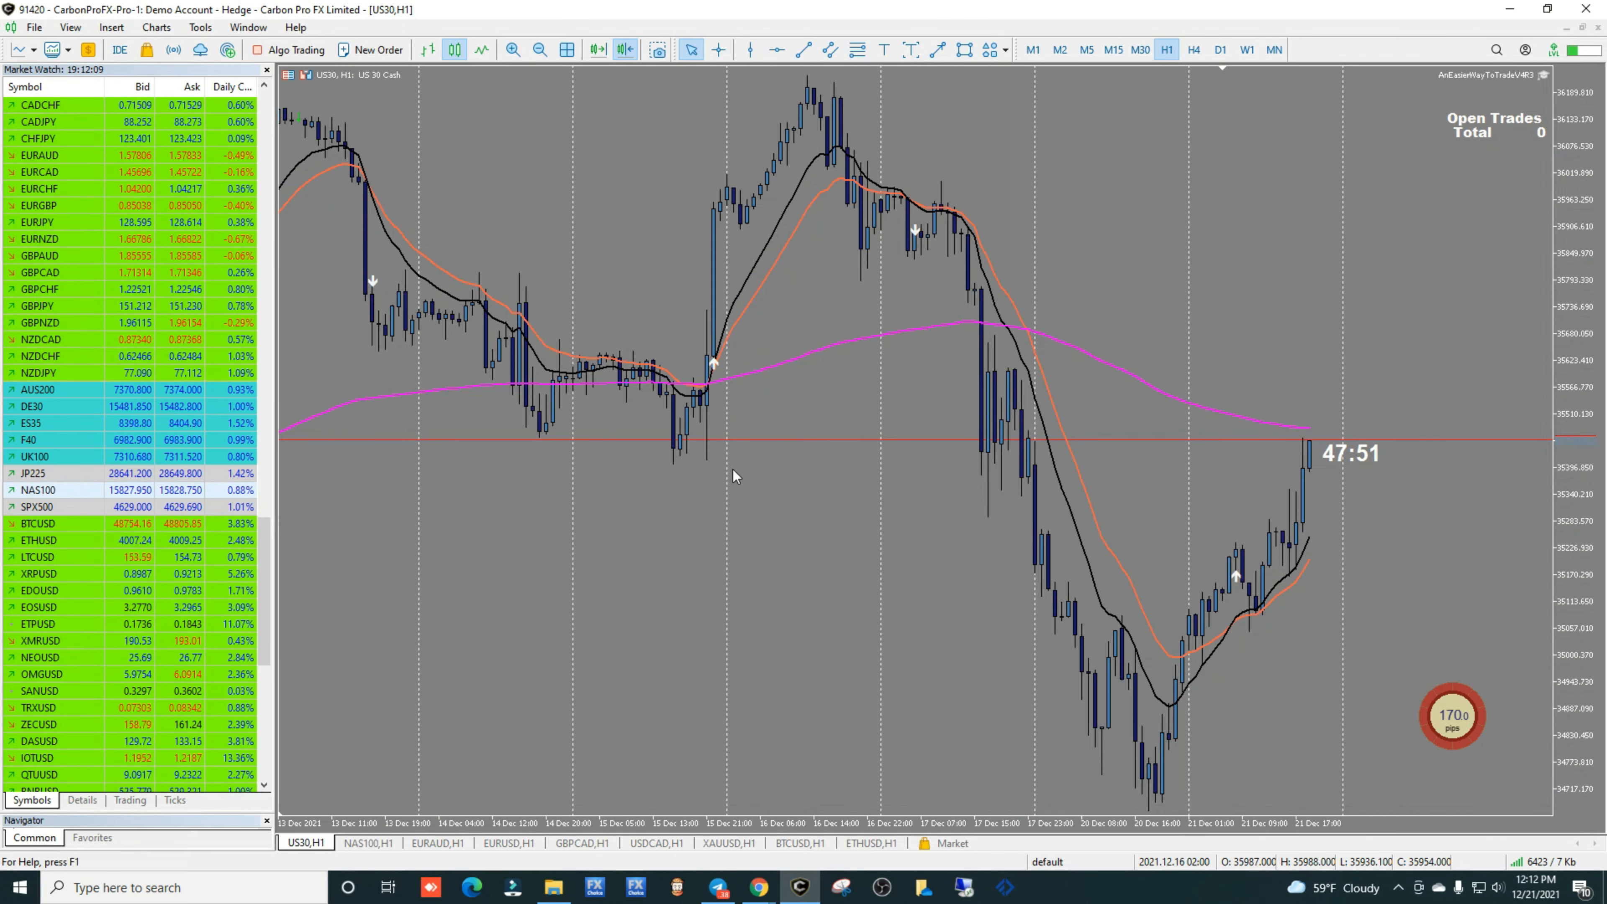
- Load Default.tpl from the desktop's Preset template folder onto the US30 chart again
right_click(593, 142)
mouse_move(652, 383)
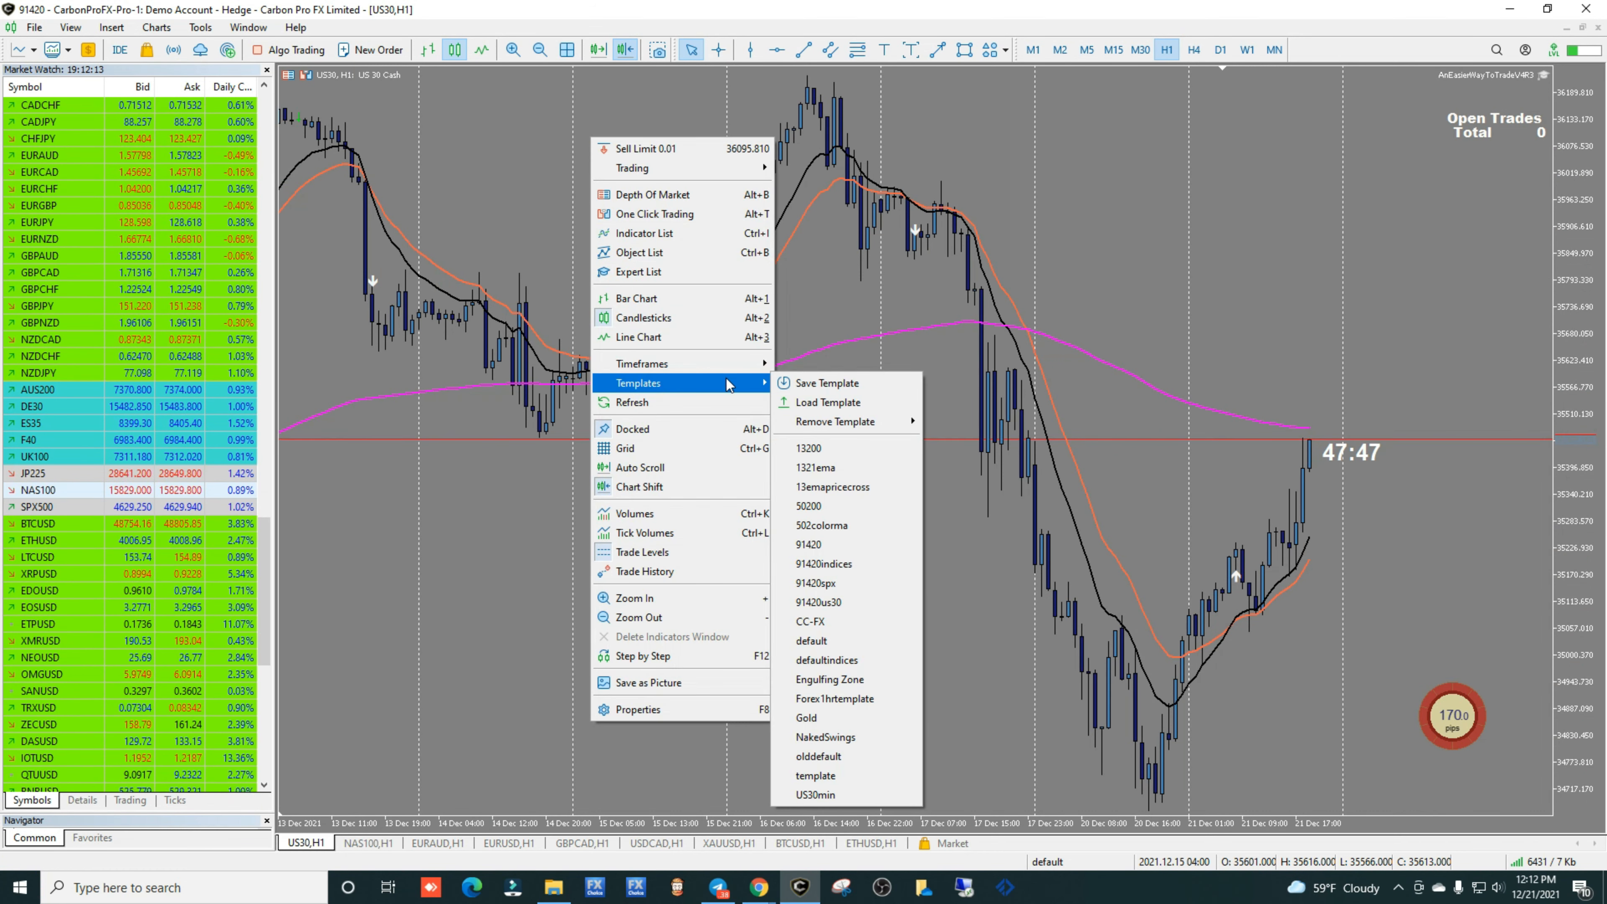
left_click(820, 403)
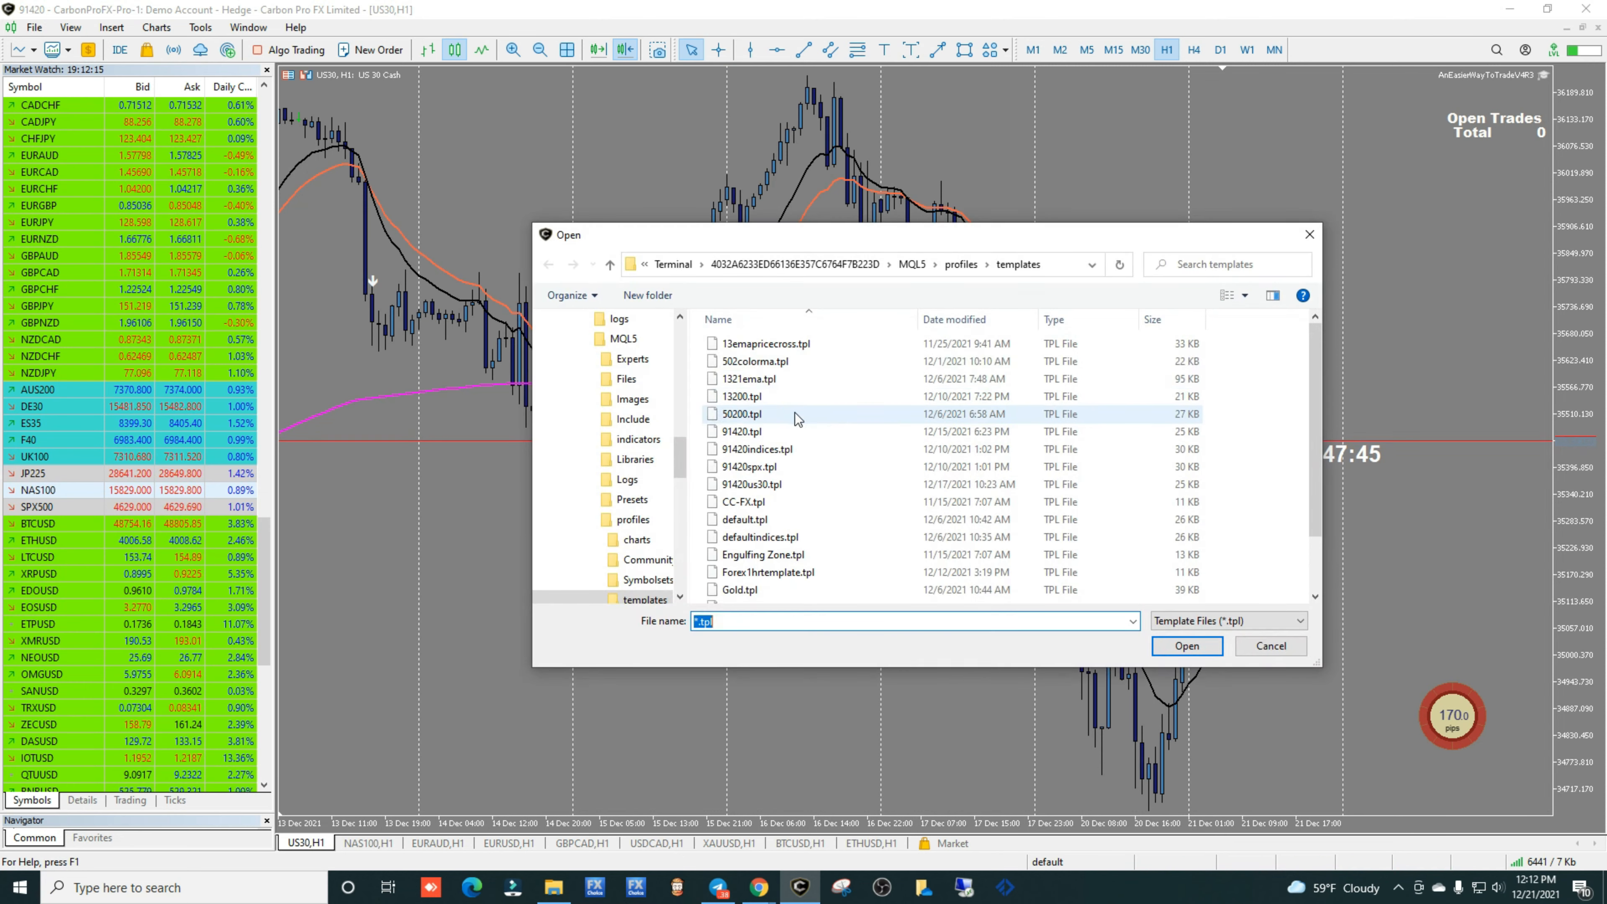
left_click_drag(680, 454, 683, 343)
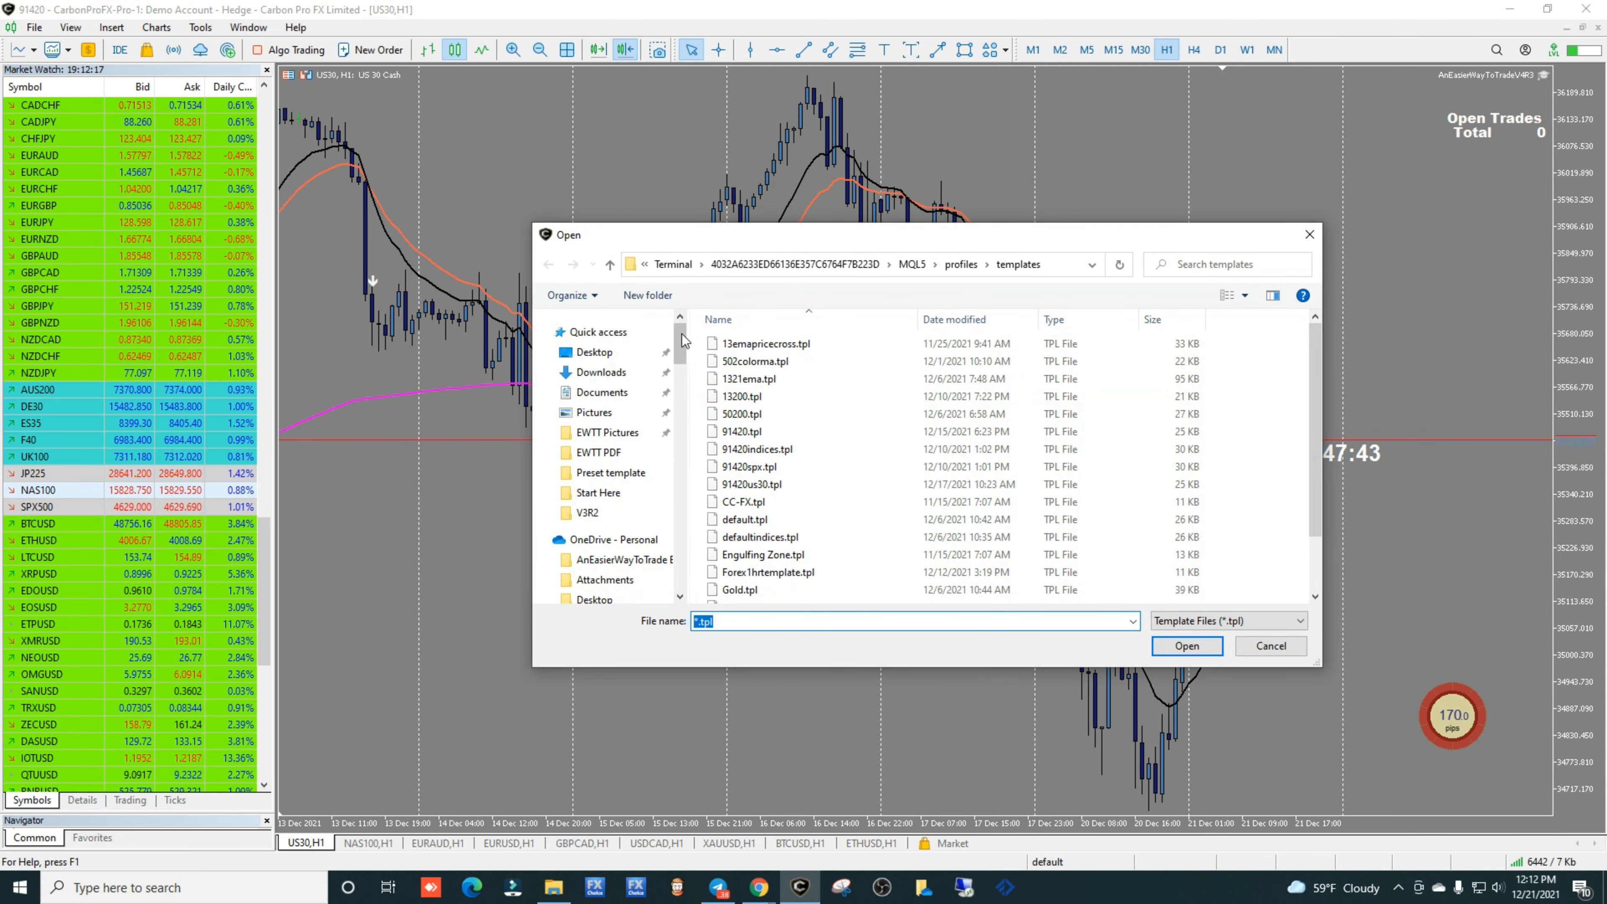
left_click(599, 355)
scroll(1044, 399, "down", 5)
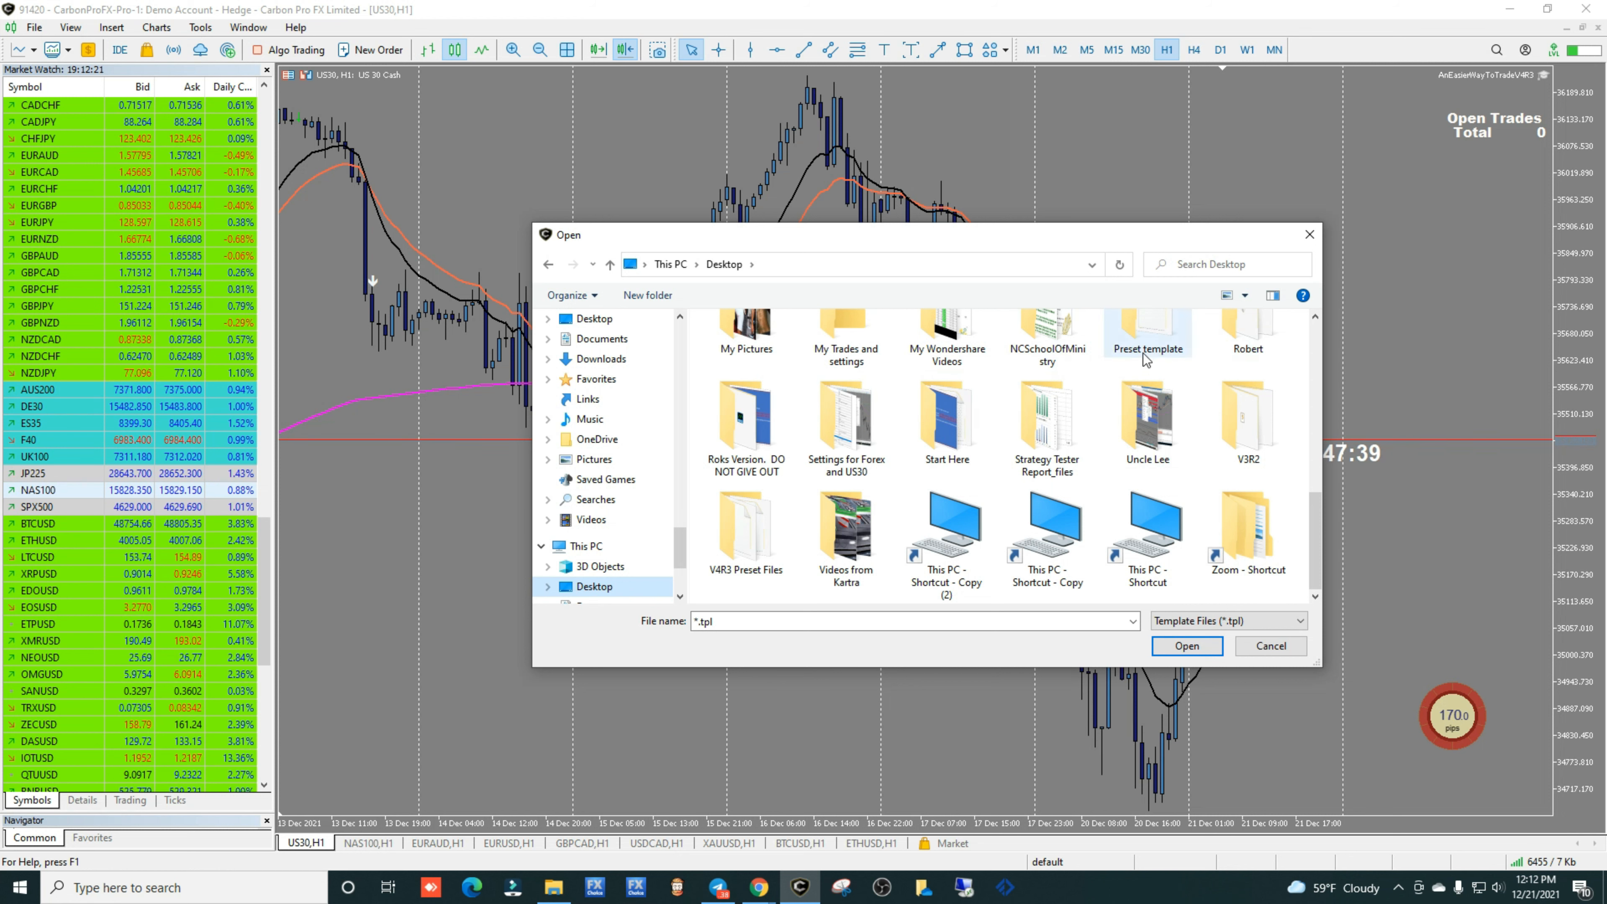
left_click(1159, 352)
double_click(1159, 352)
double_click(767, 353)
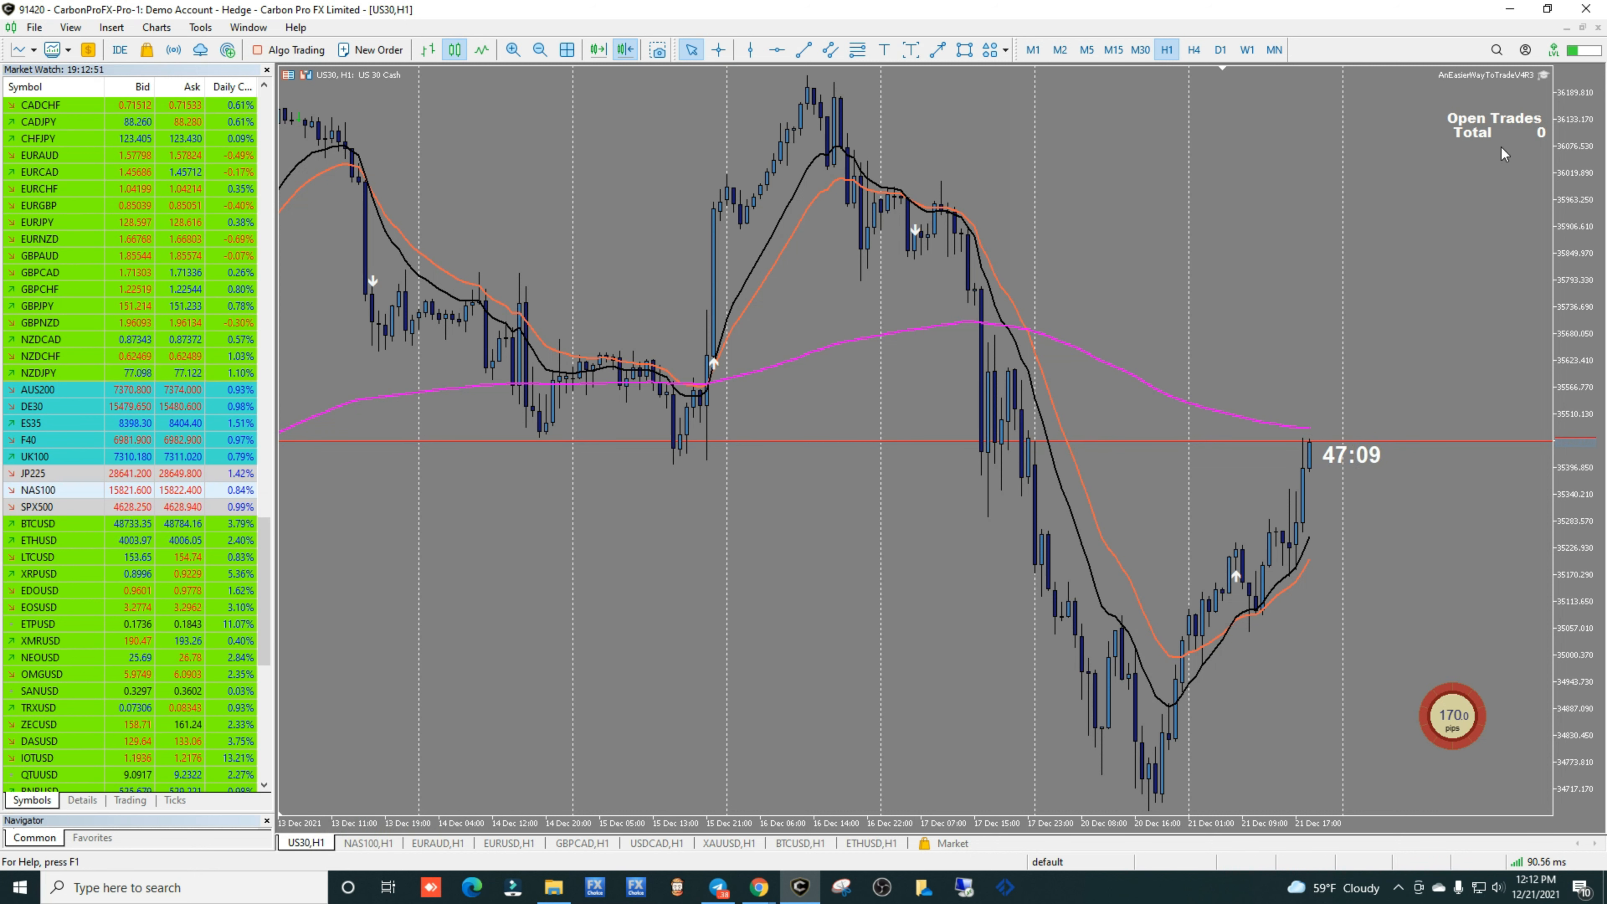
- Load the us30h1.set preset from the desktop's V4R3 Preset Files folder into the US30 expert advisor's inputs
left_click(1544, 77)
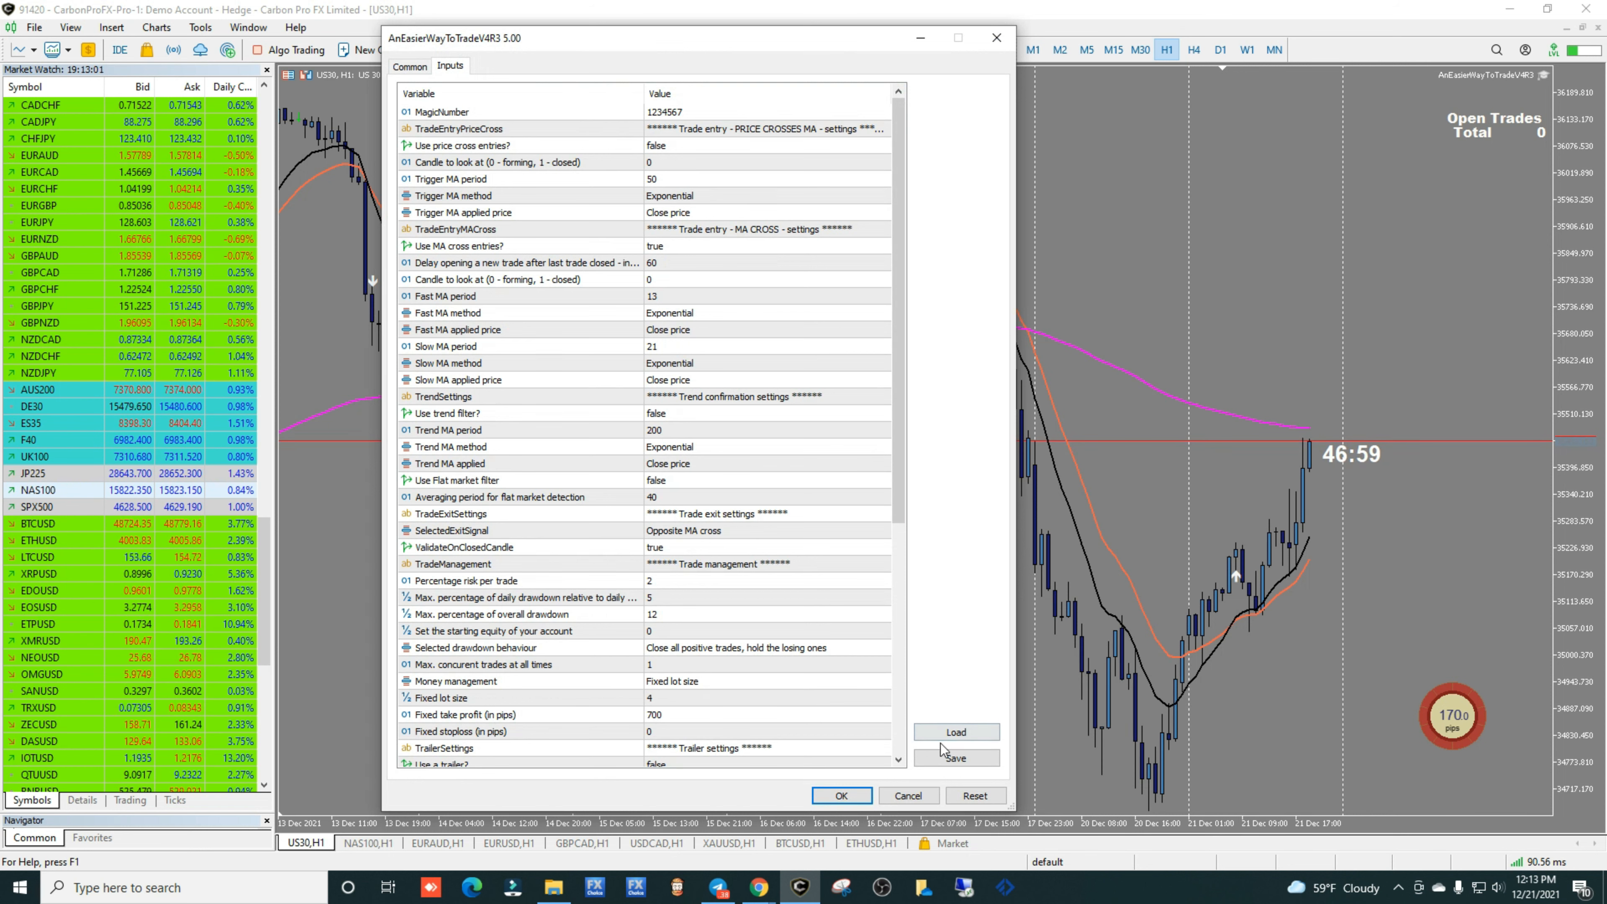
left_click(948, 733)
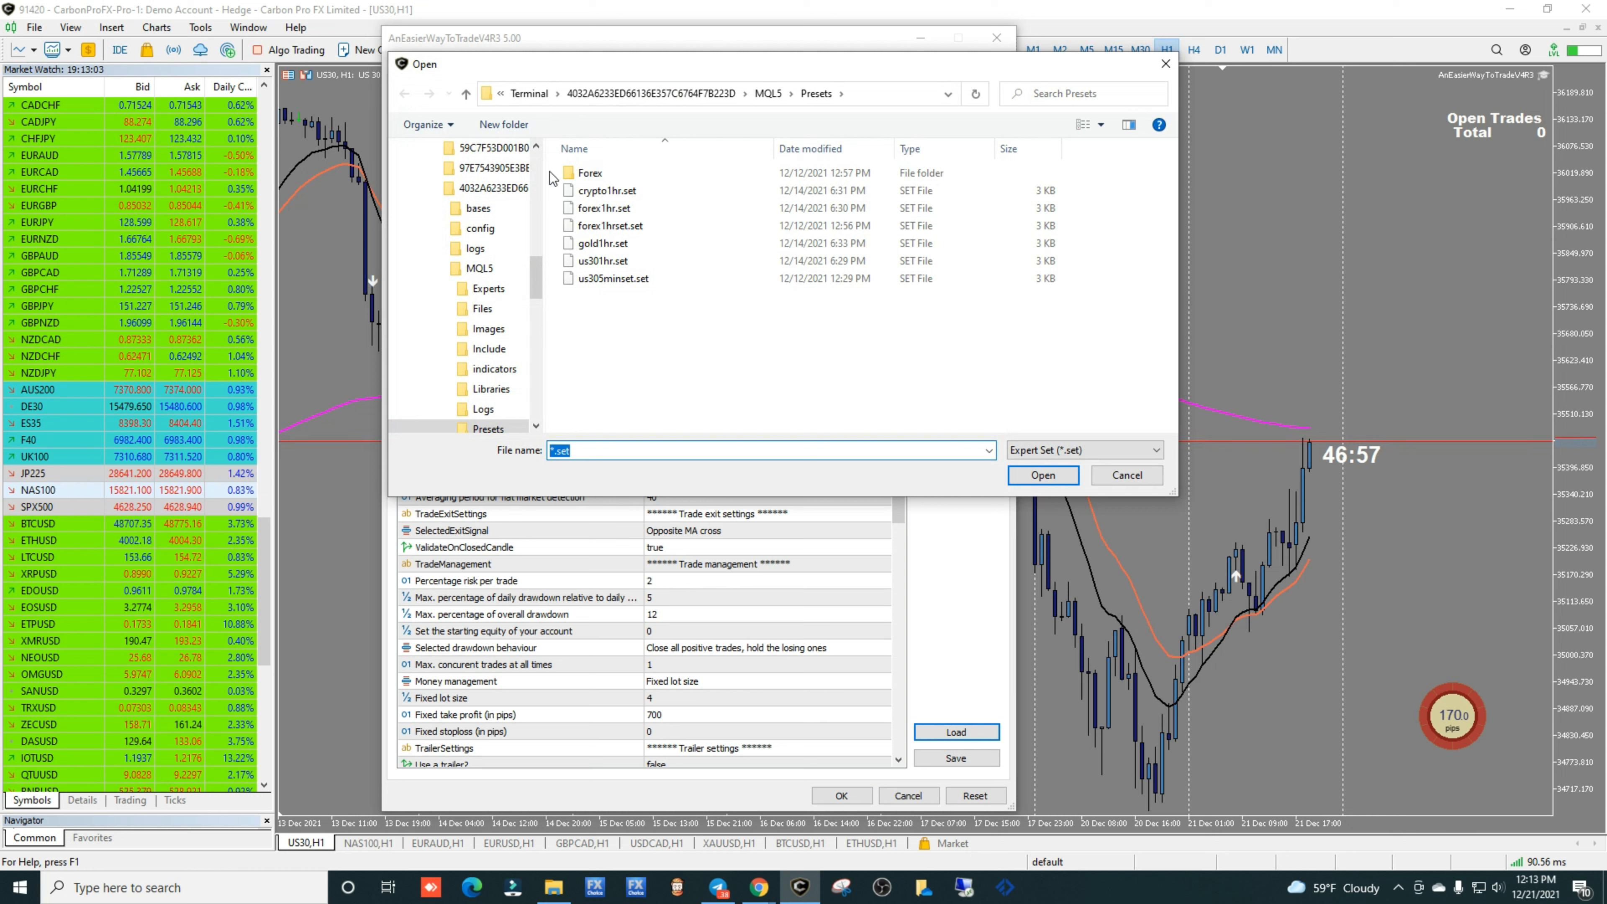
scroll(538, 159, "up", 6)
left_click(459, 187)
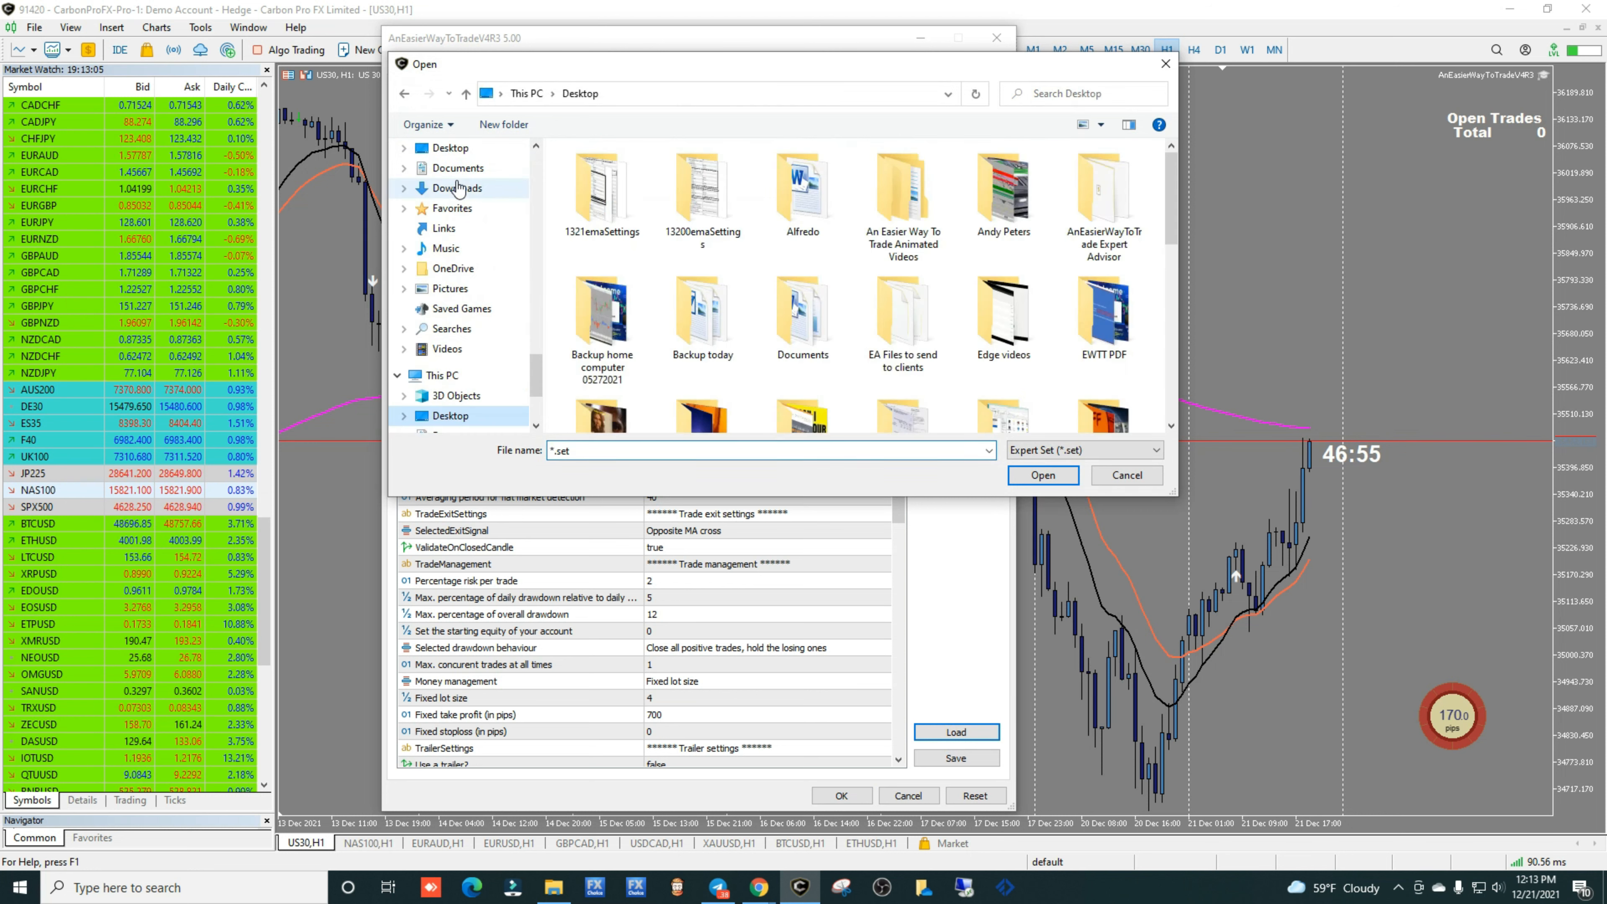
left_click_drag(1170, 205, 1159, 380)
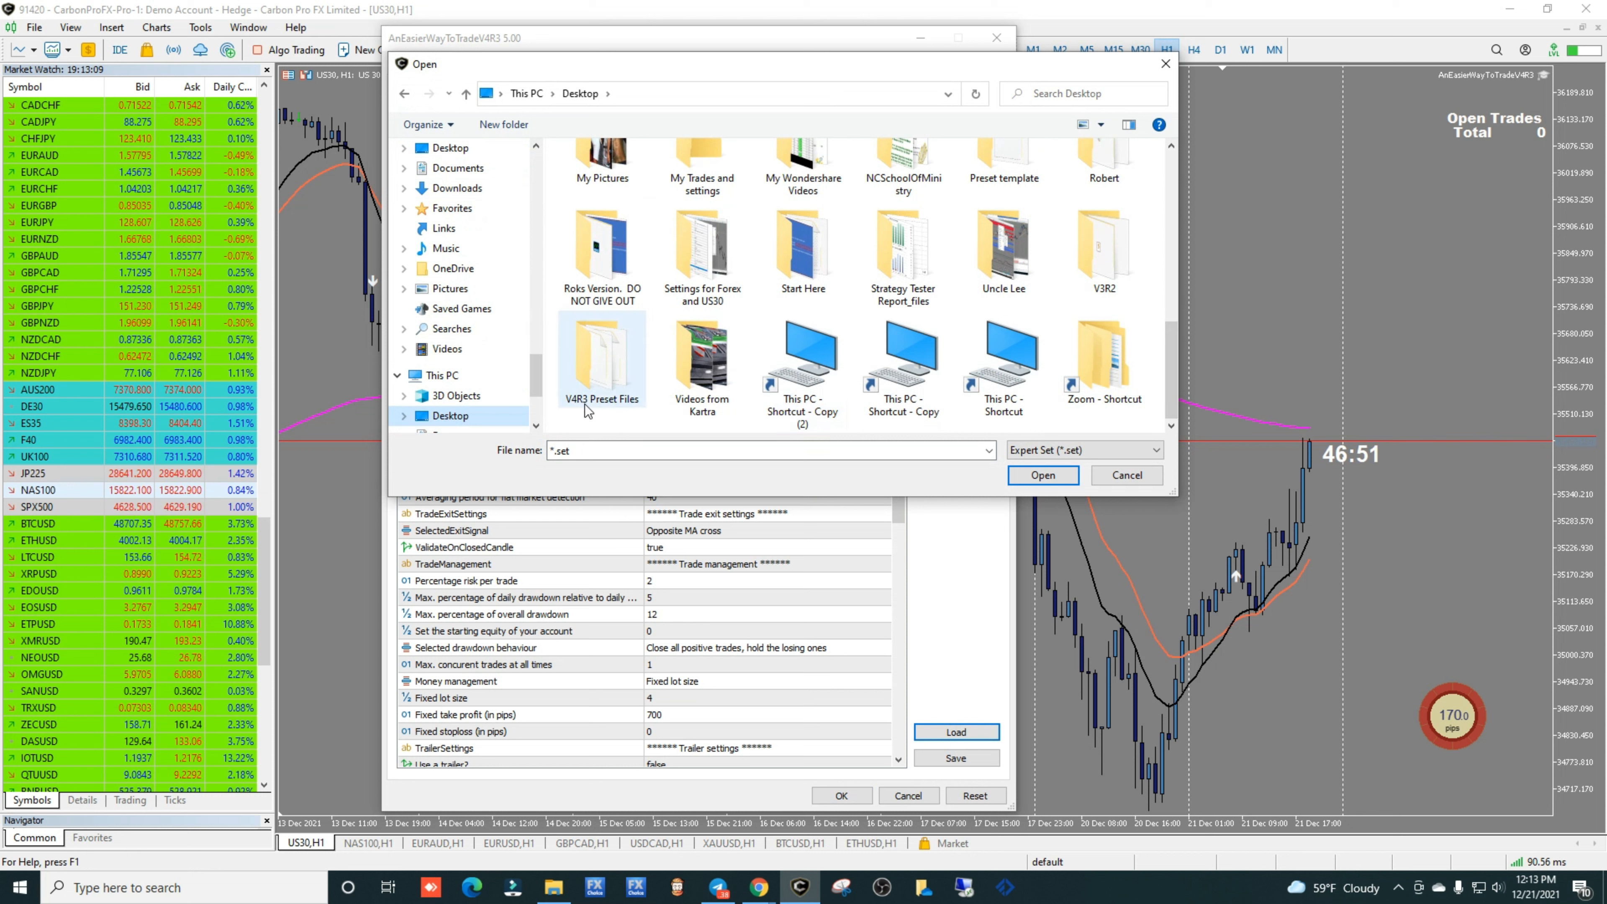
double_click(602, 350)
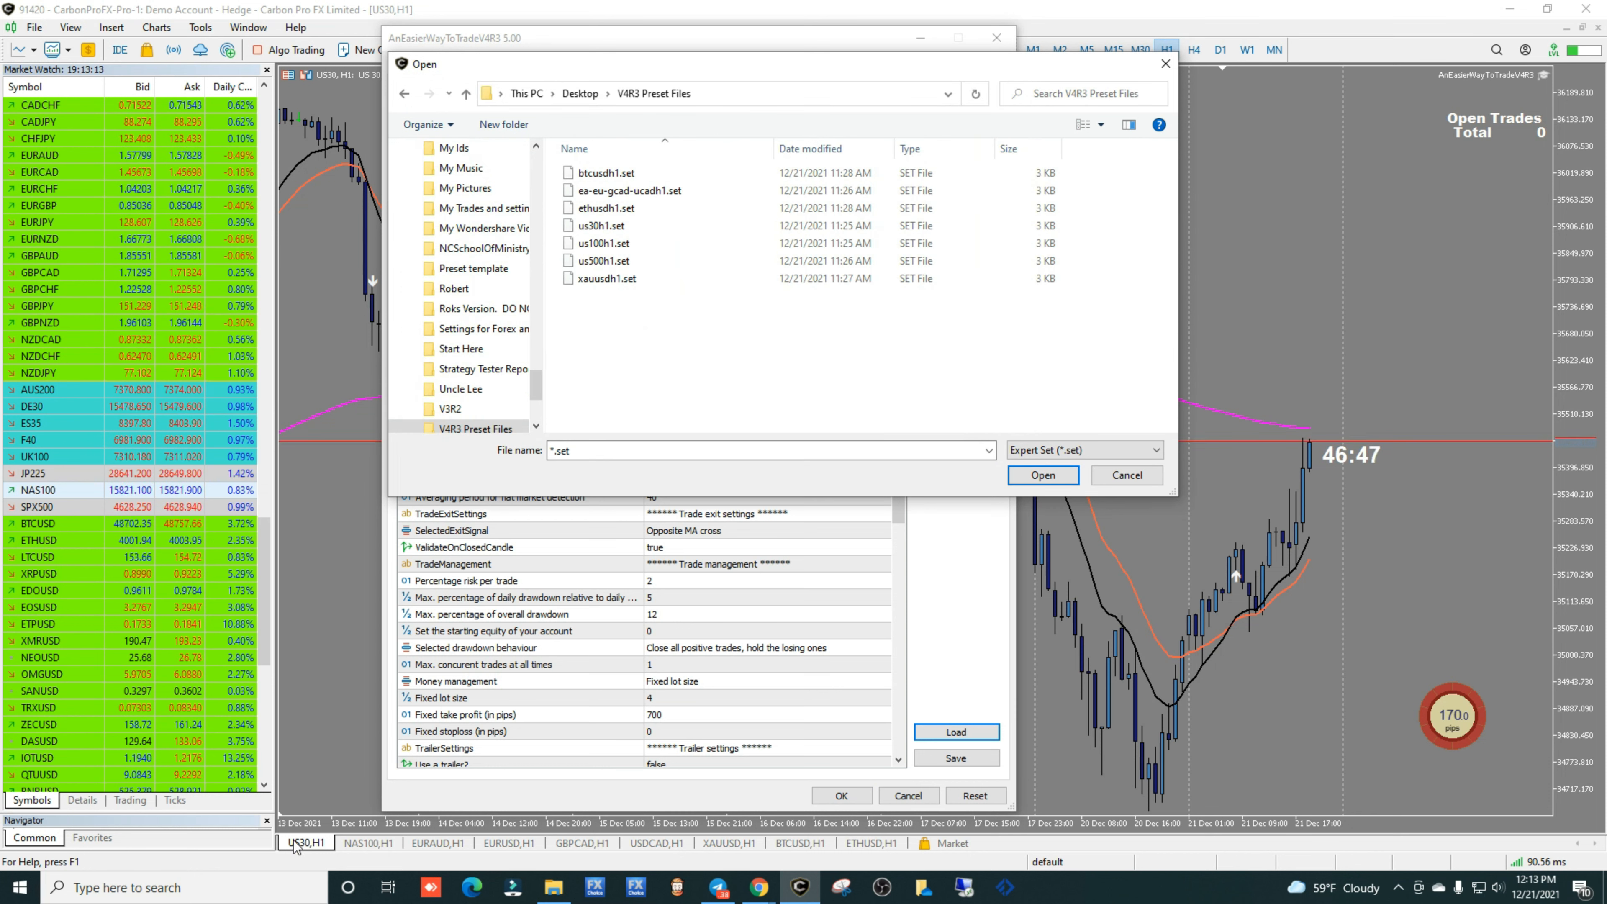
double_click(602, 226)
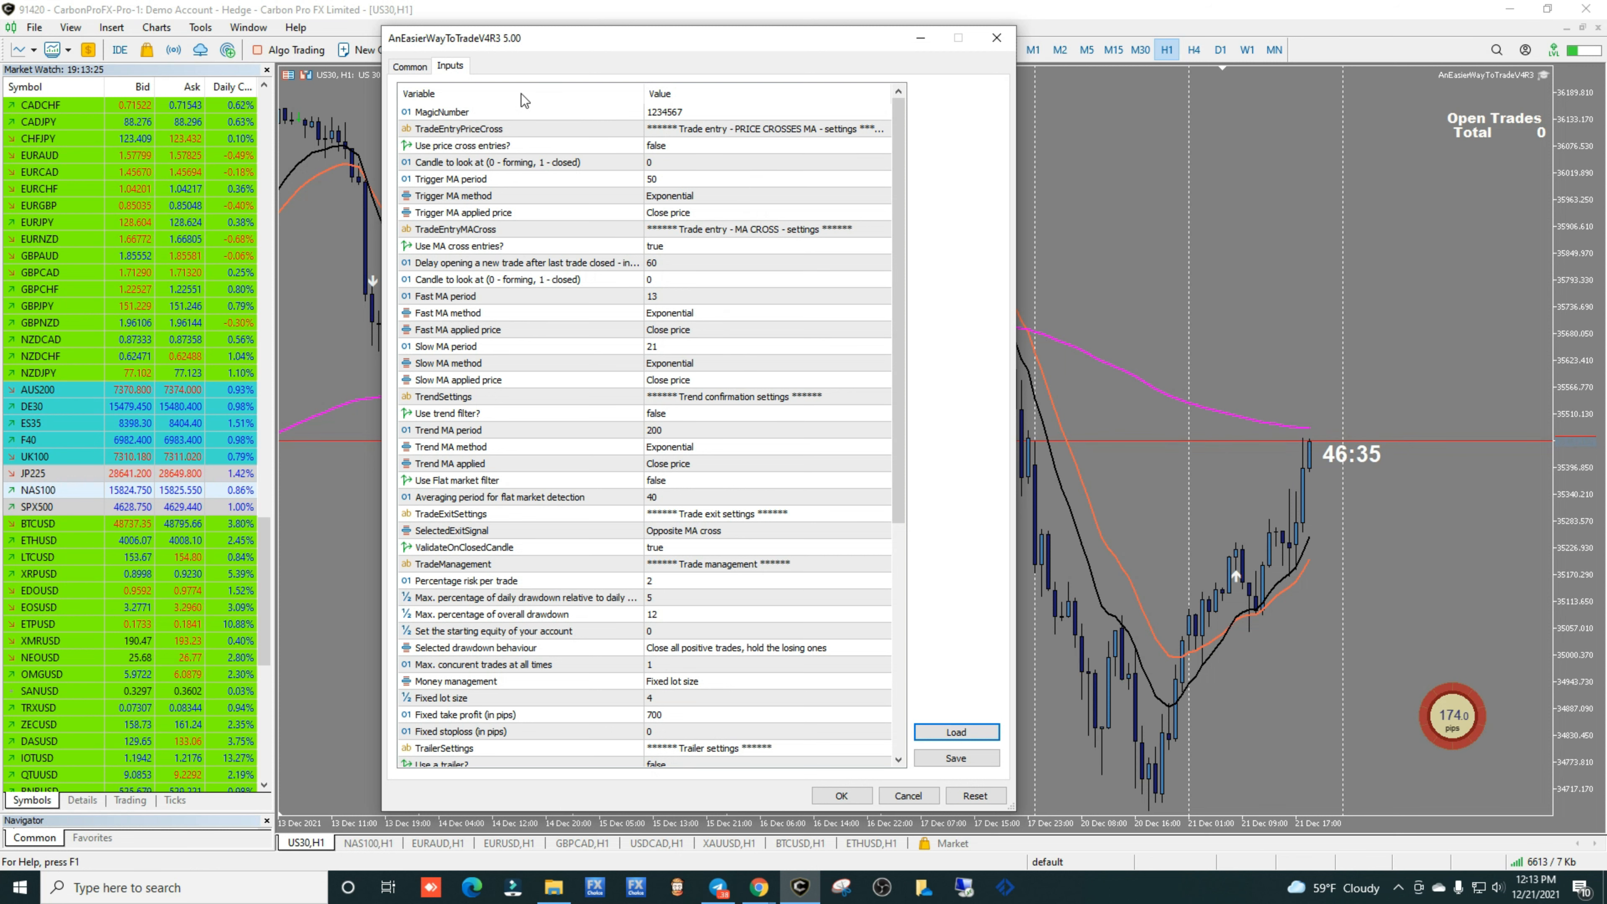
- Check the expert advisor's trading permissions, set its fixed stoploss to 35 pips, and apply the US30 settings
left_click(411, 66)
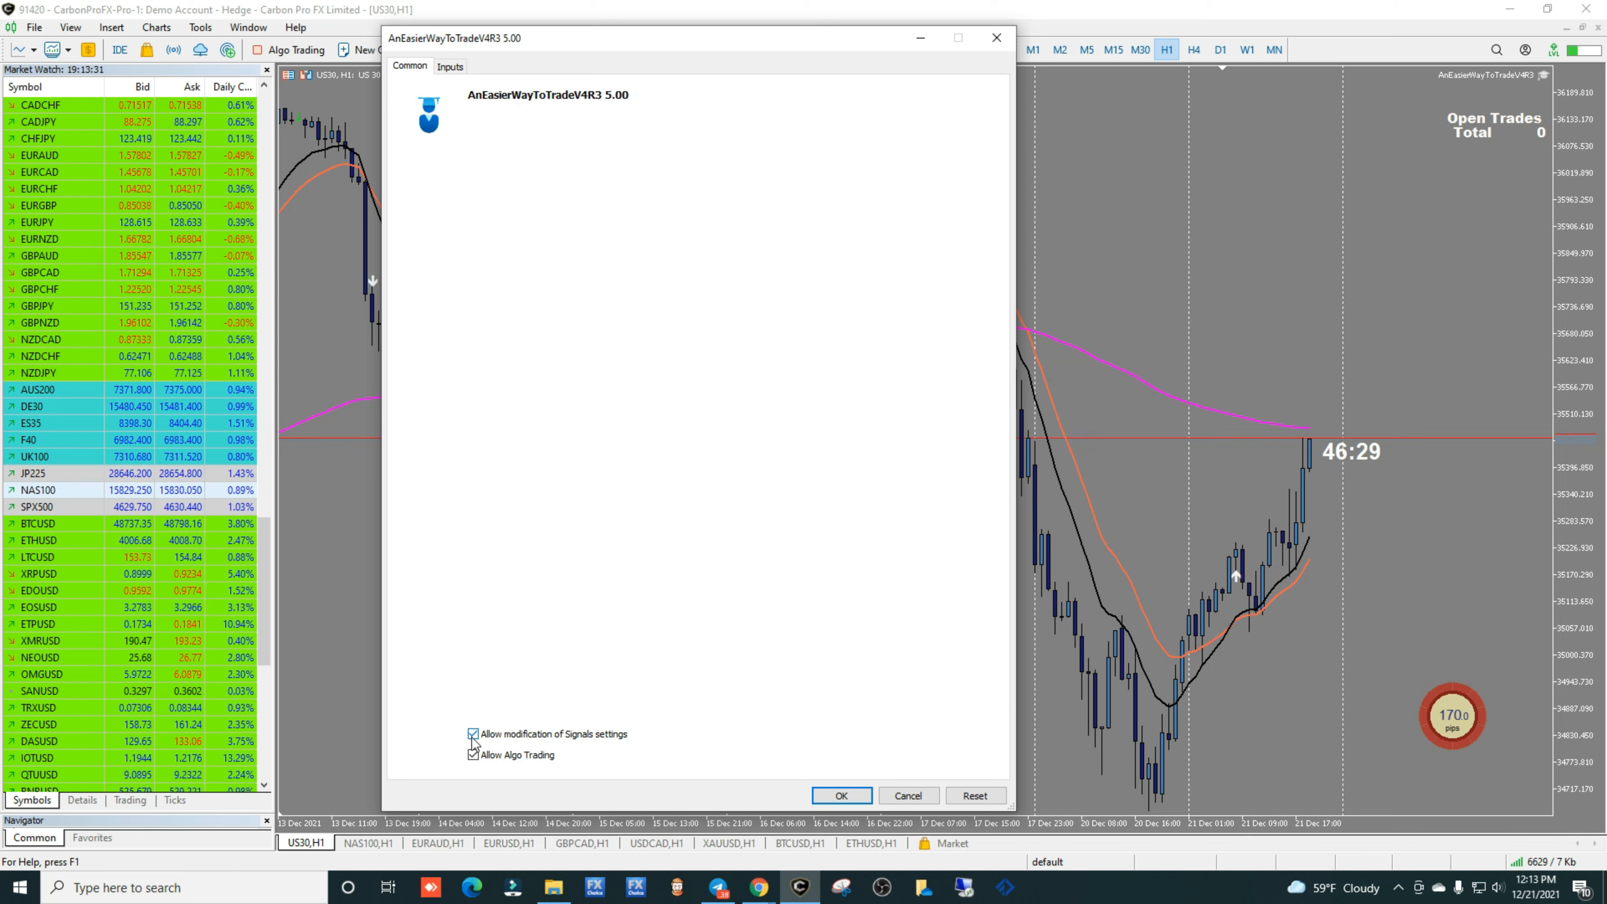
left_click(450, 67)
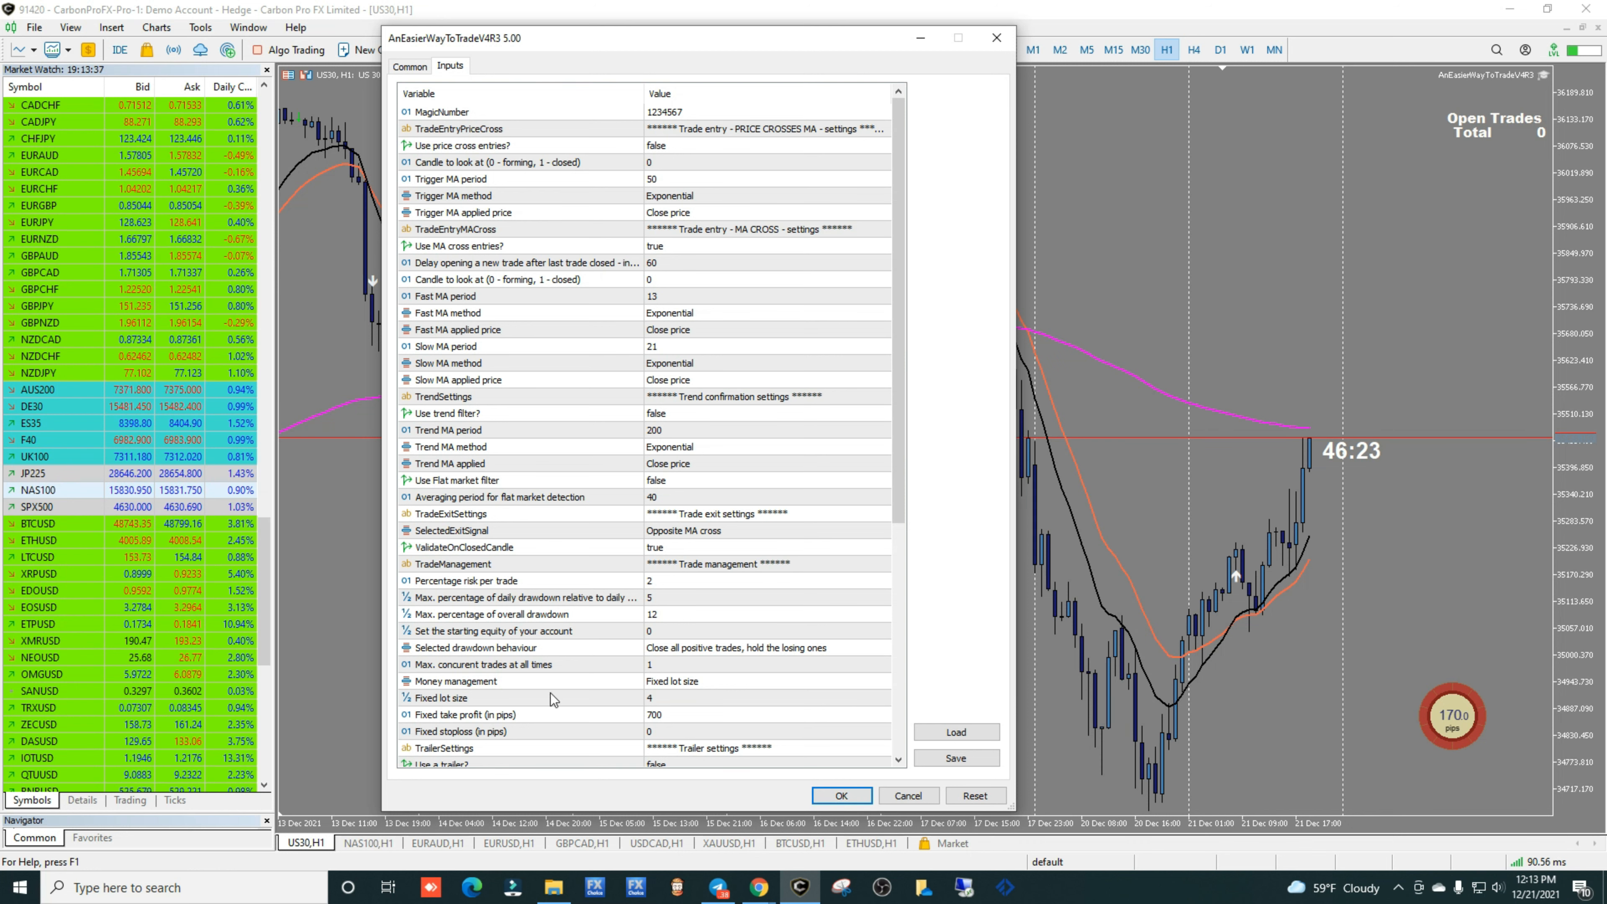
left_click_drag(900, 493, 904, 647)
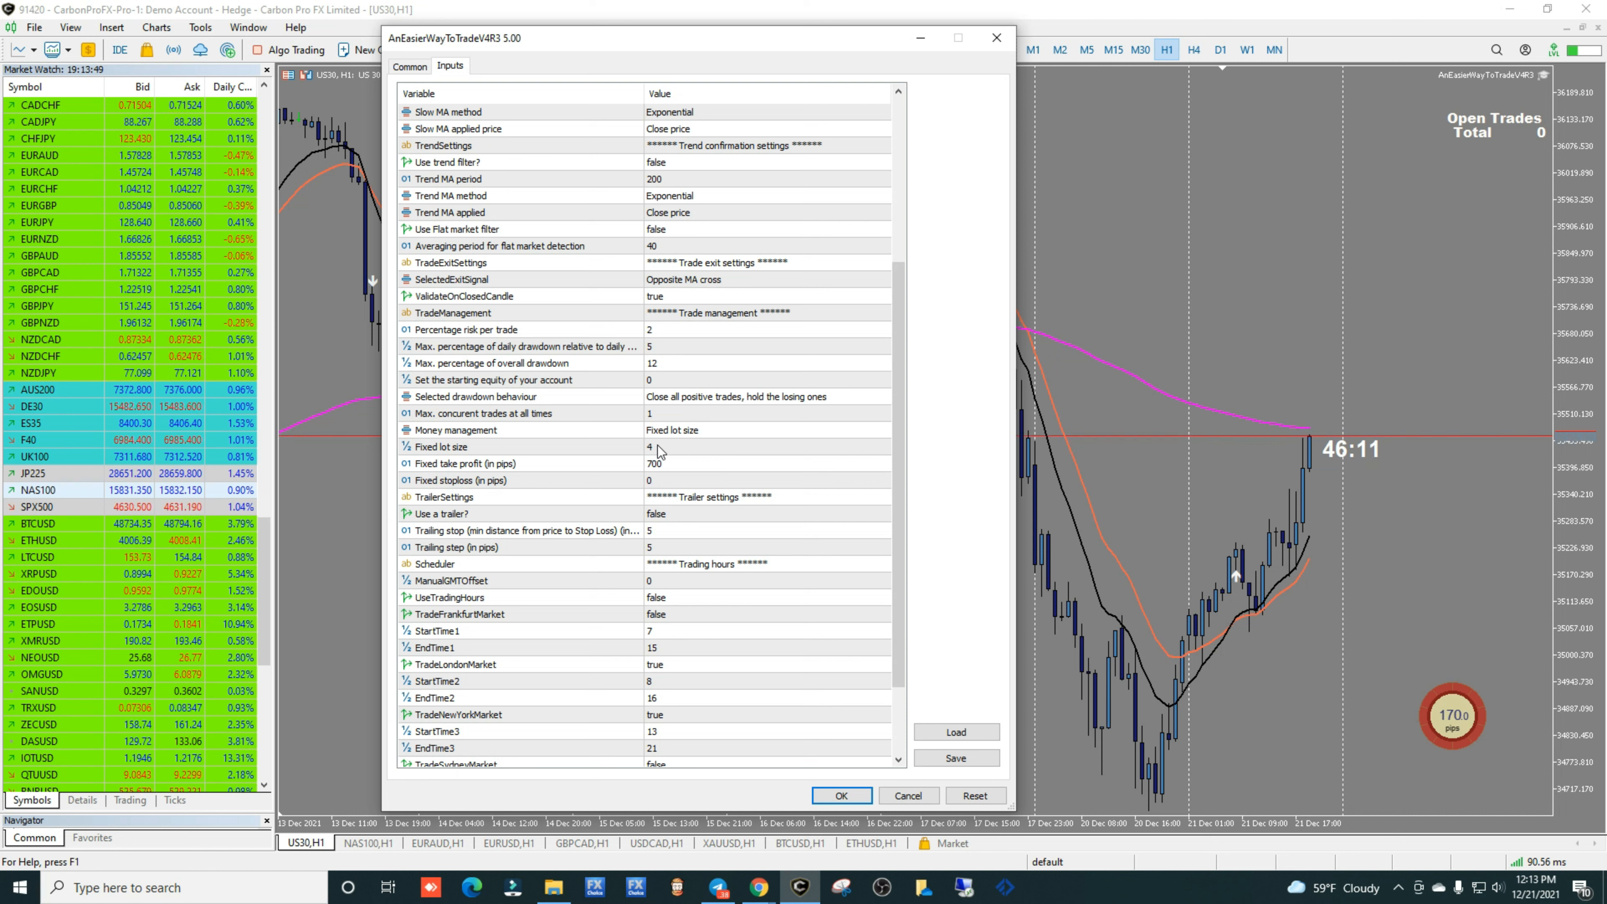
double_click(655, 482)
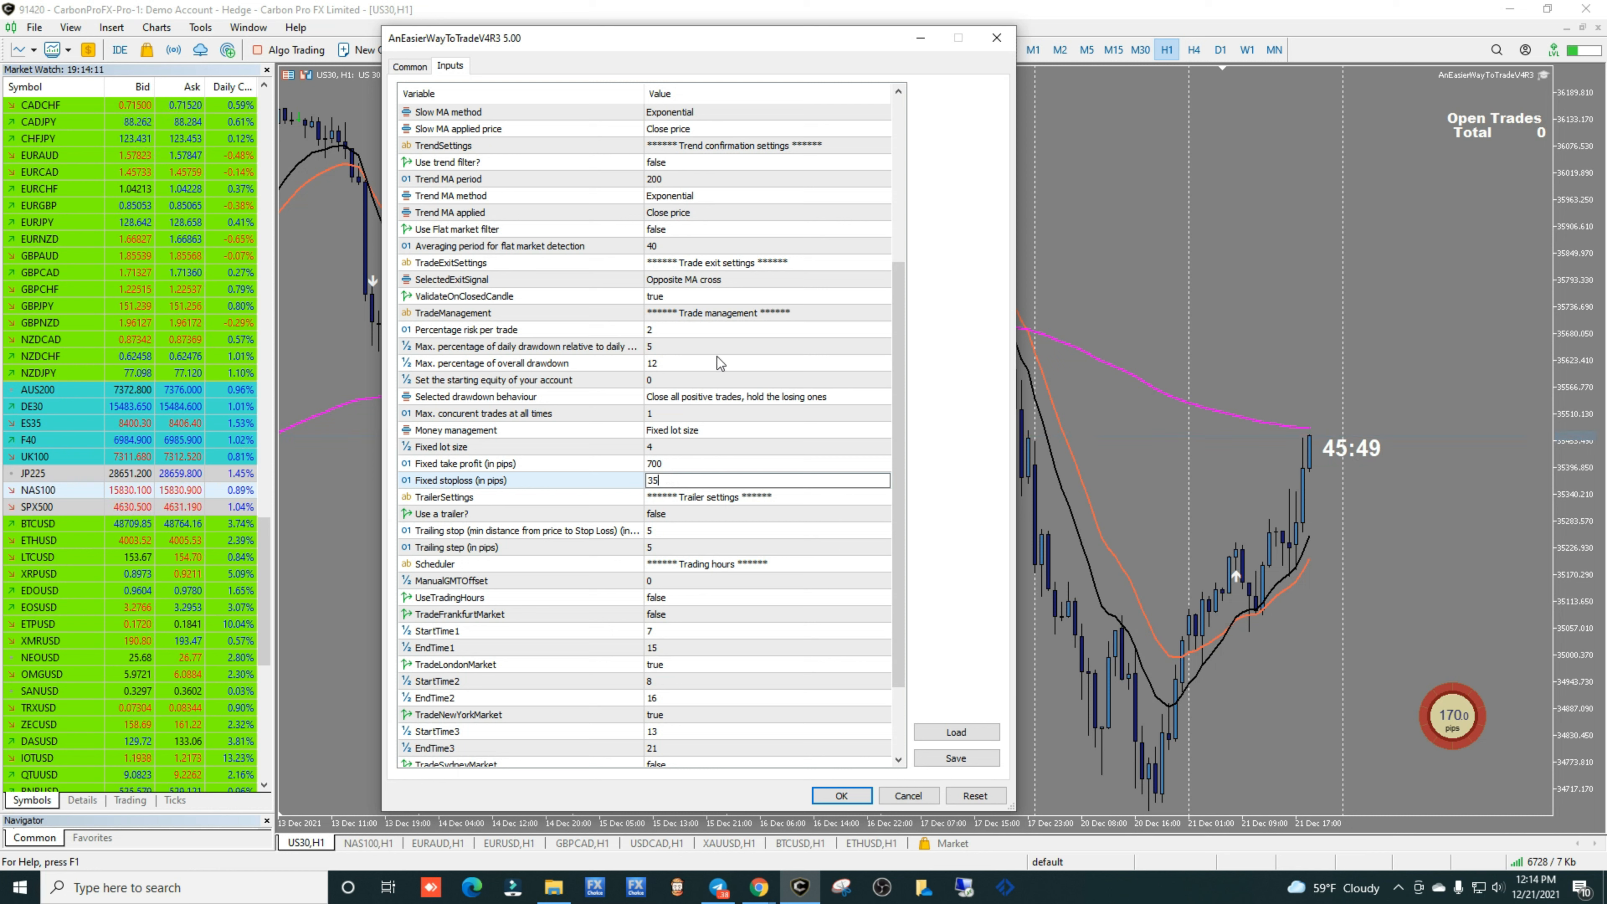
left_click(842, 796)
left_click(842, 796)
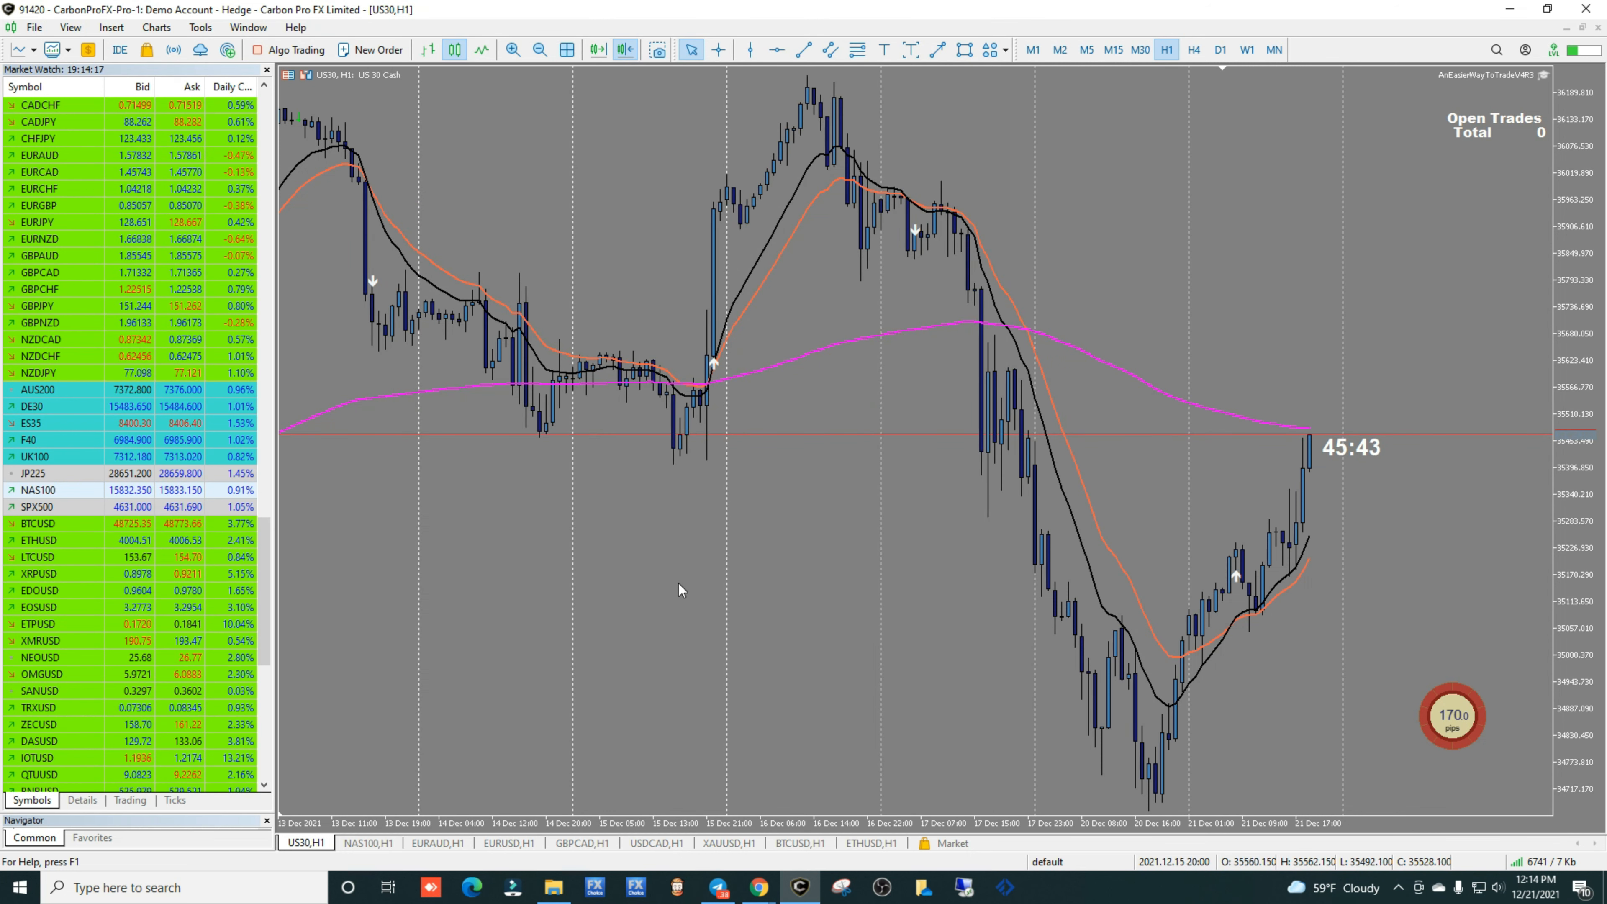
- Load the Default.tpl template from the desktop's Preset template folder onto the NAS100 chart
left_click(368, 844)
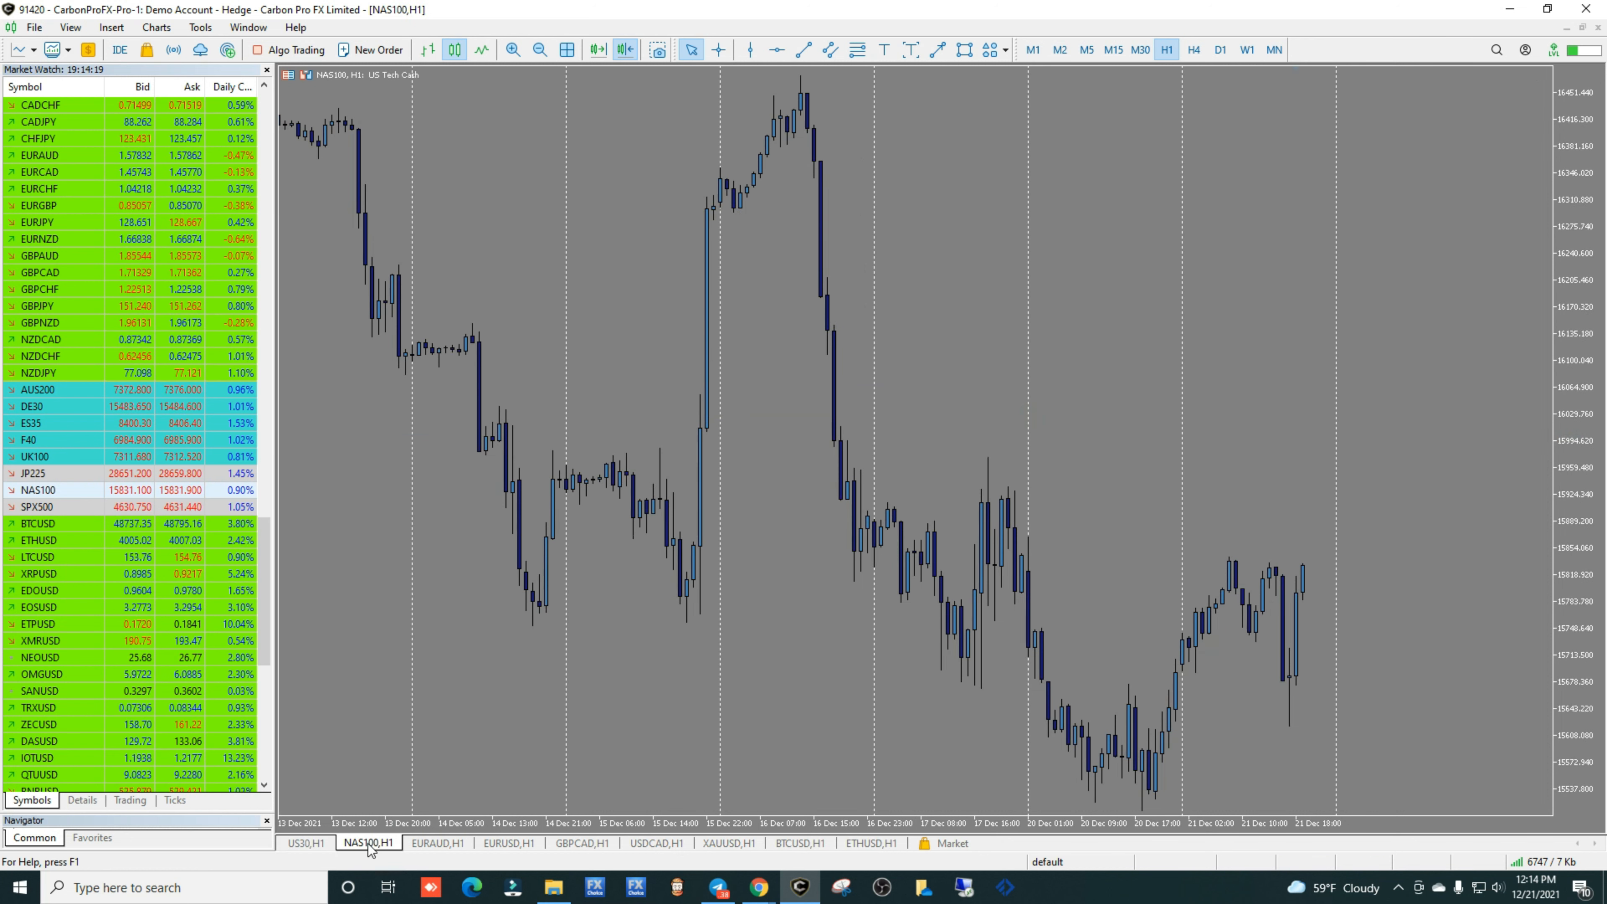
right_click(643, 216)
mouse_move(715, 461)
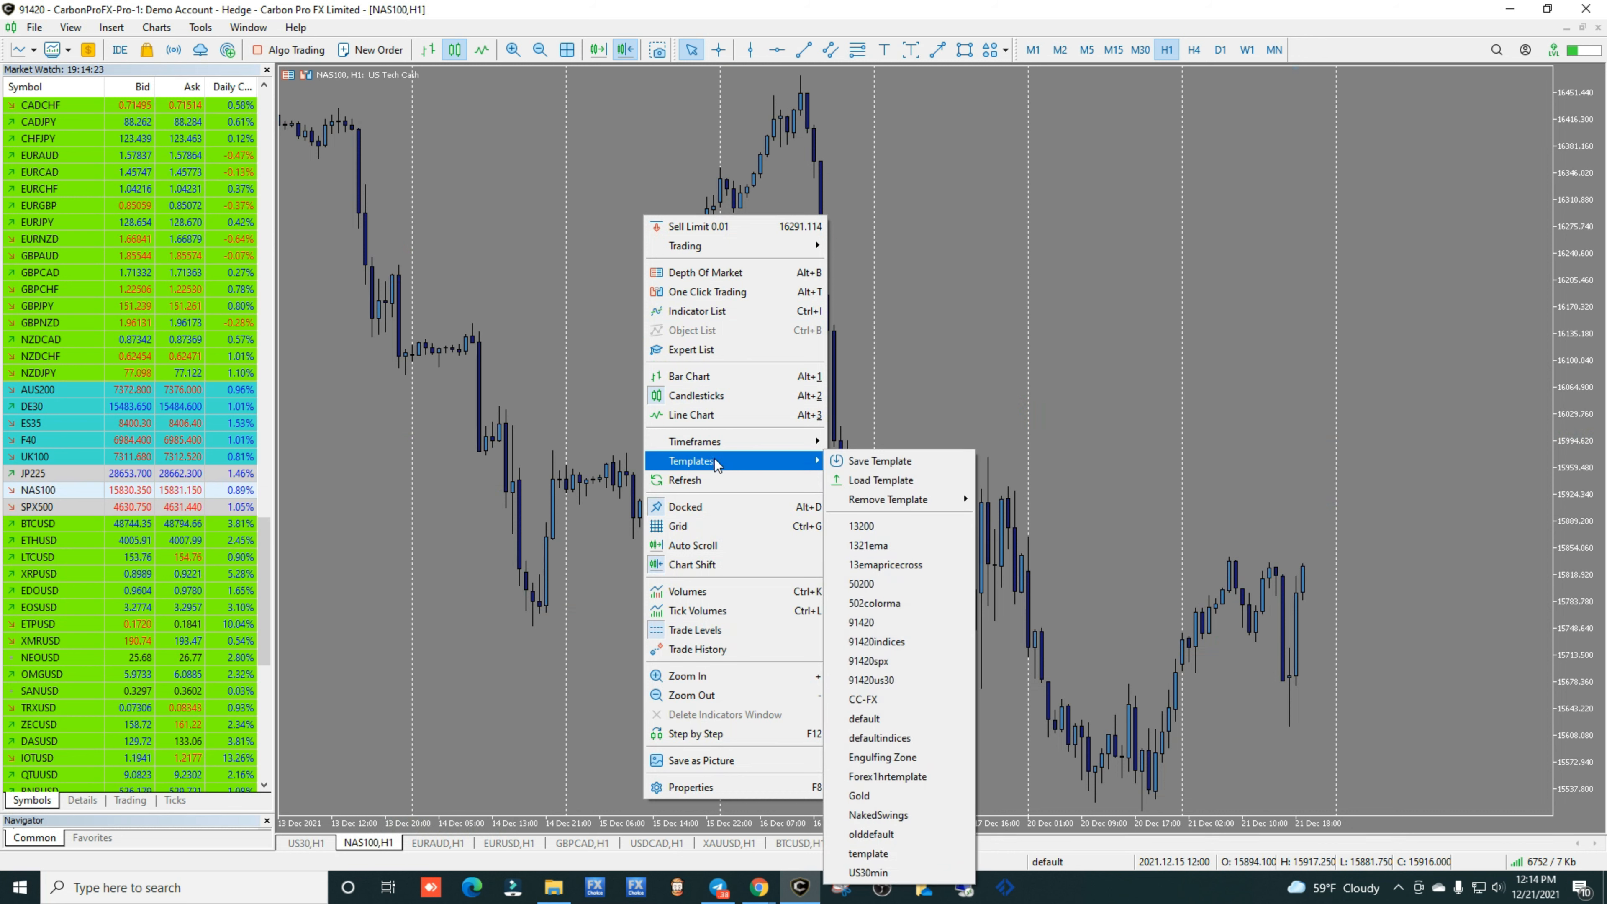
left_click(867, 481)
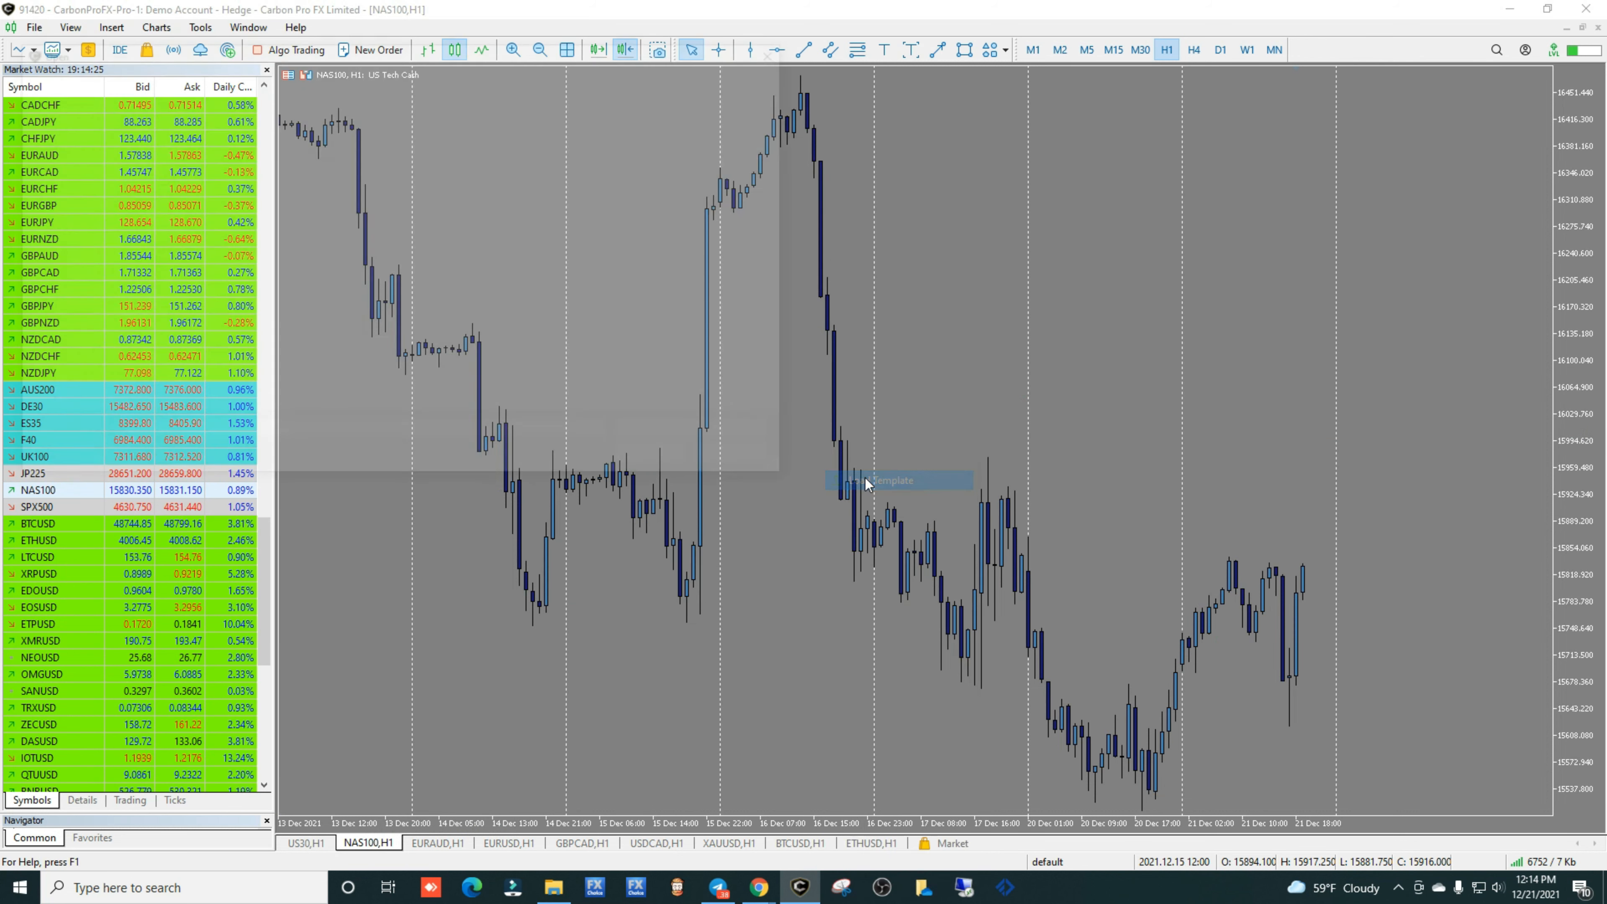
left_click(159, 143)
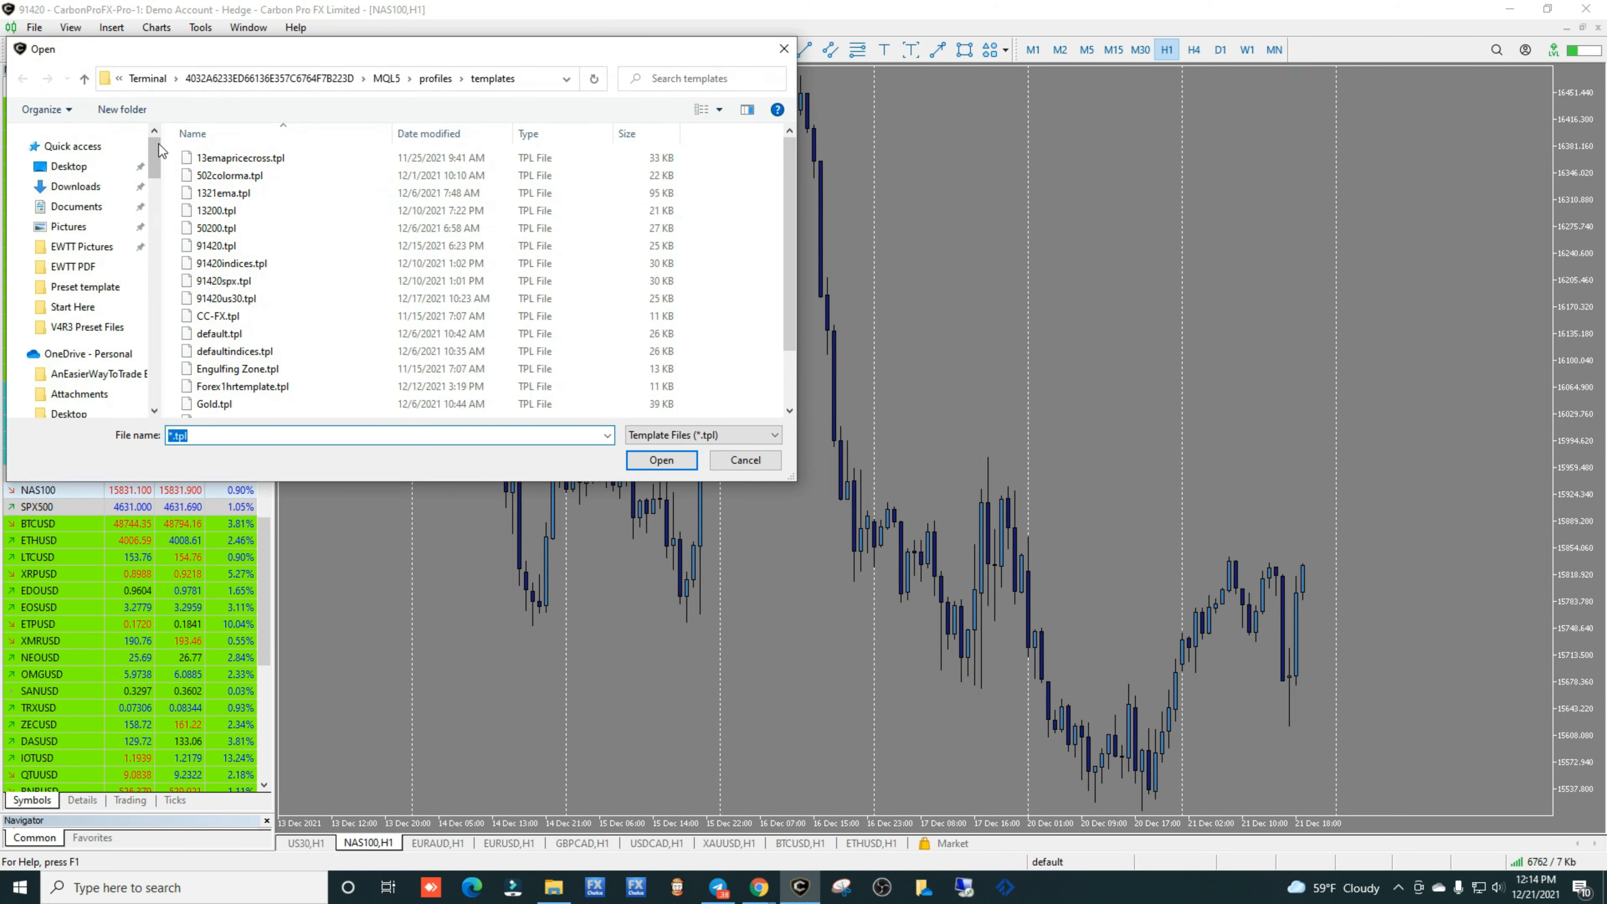
left_click(68, 165)
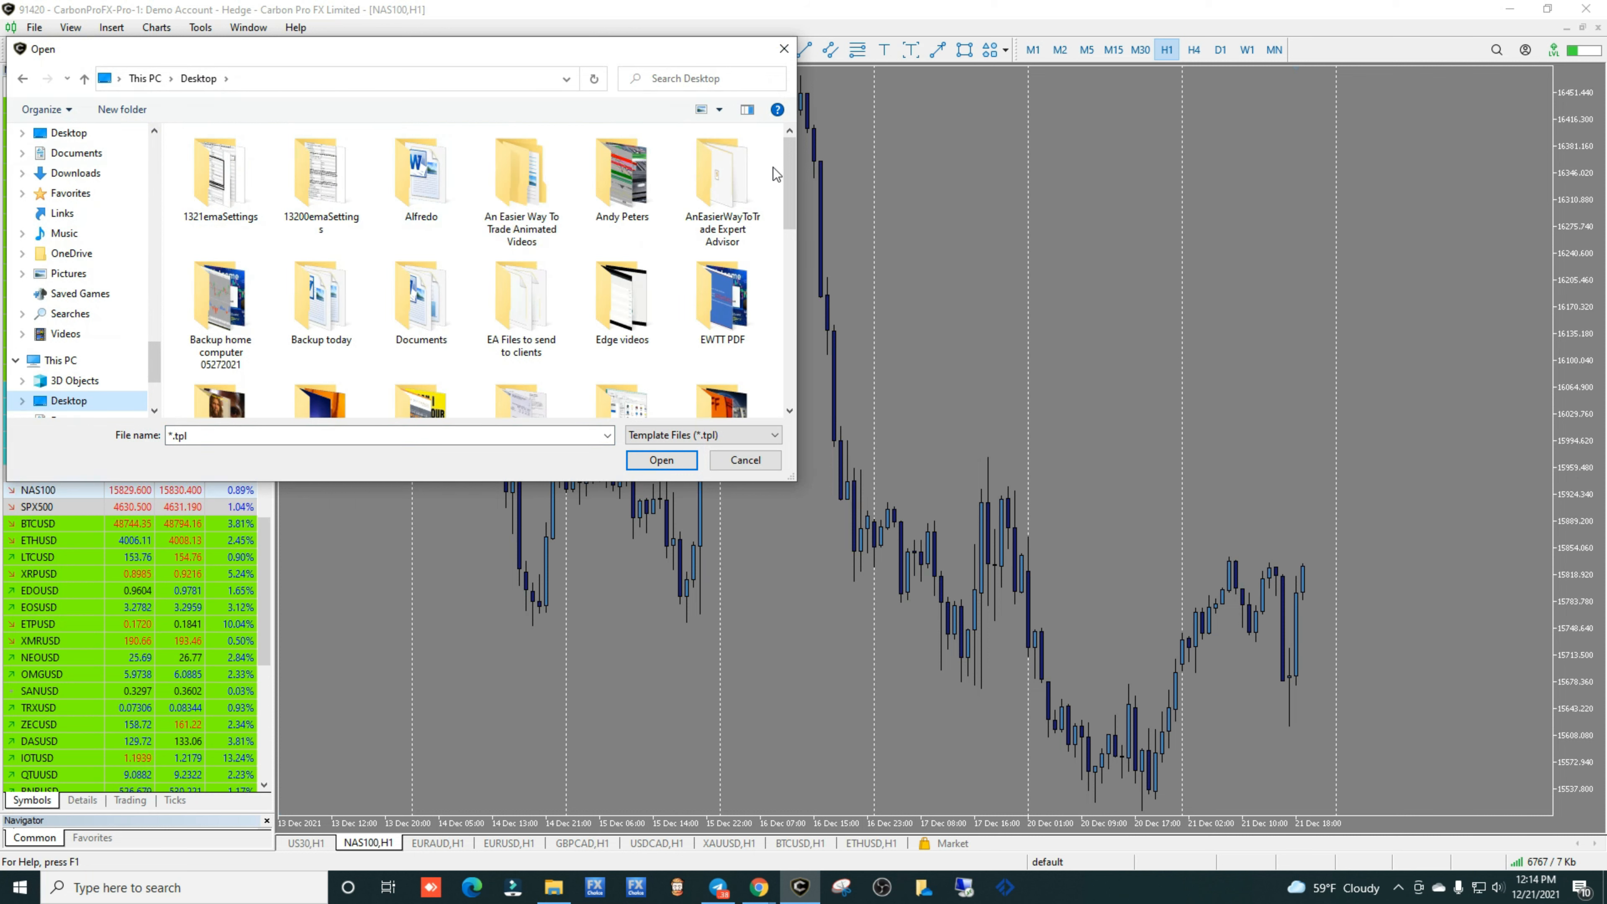
left_click_drag(789, 170, 768, 352)
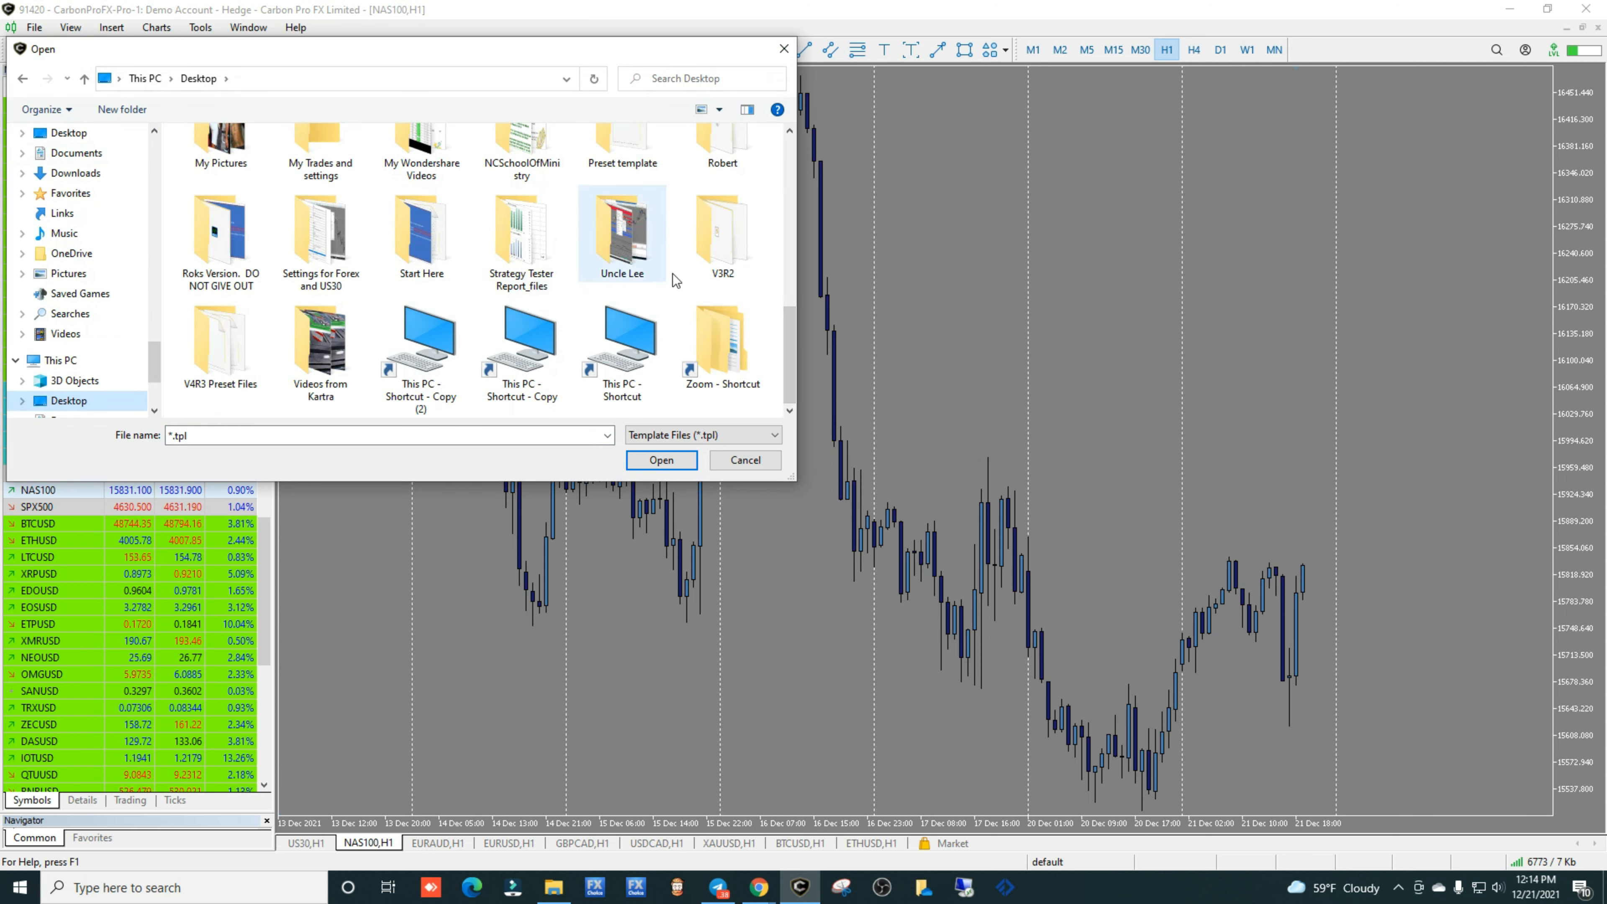
double_click(625, 155)
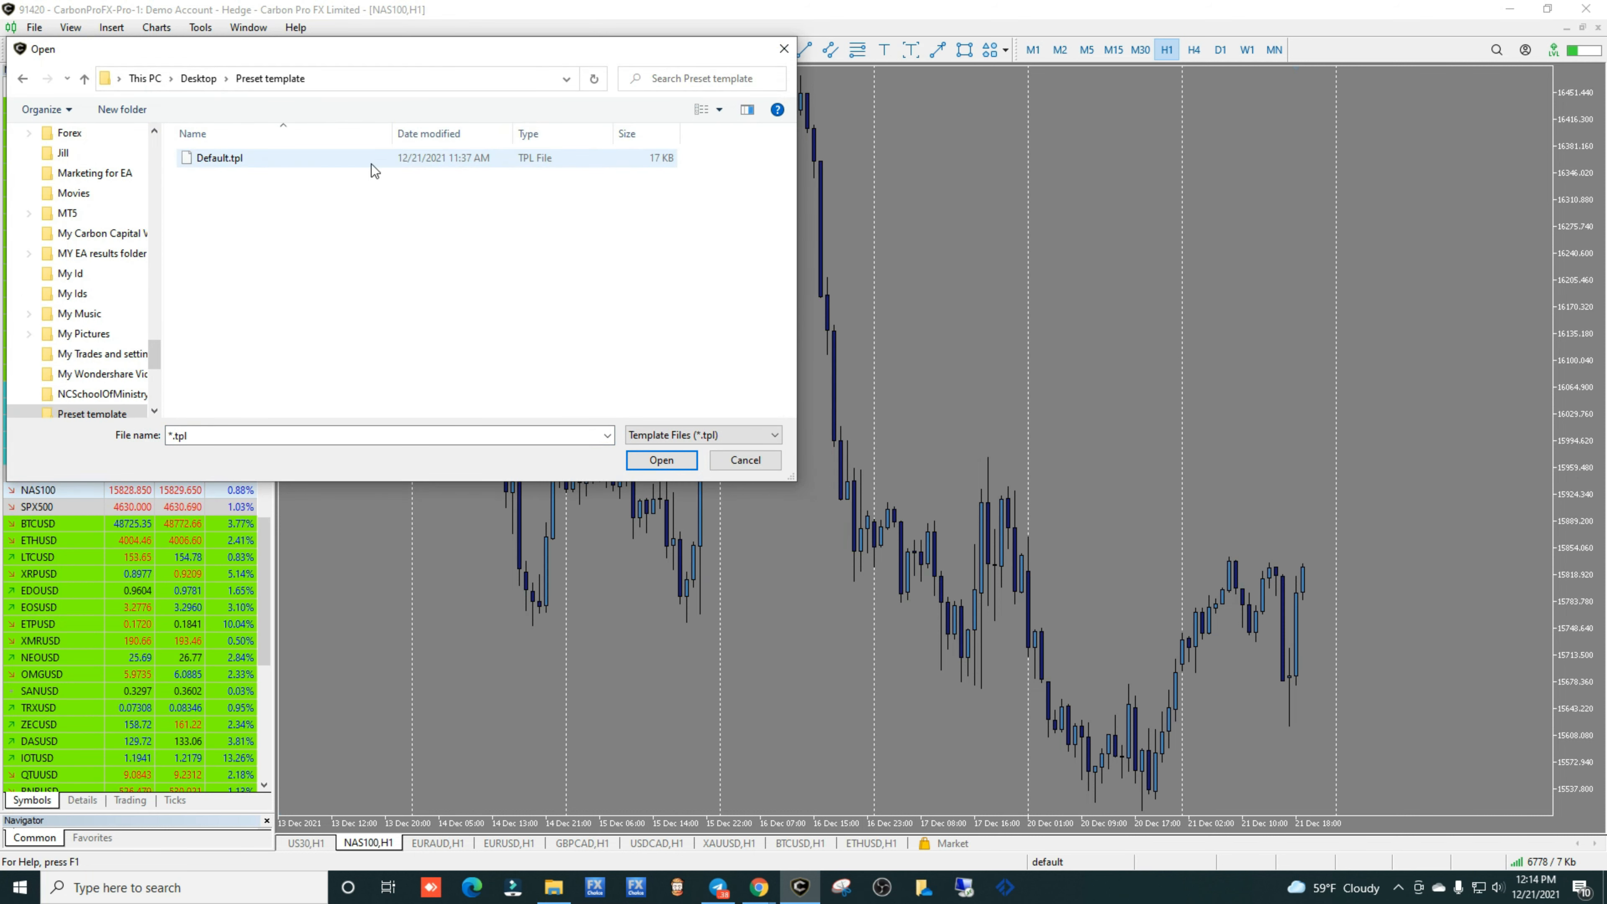
double_click(235, 165)
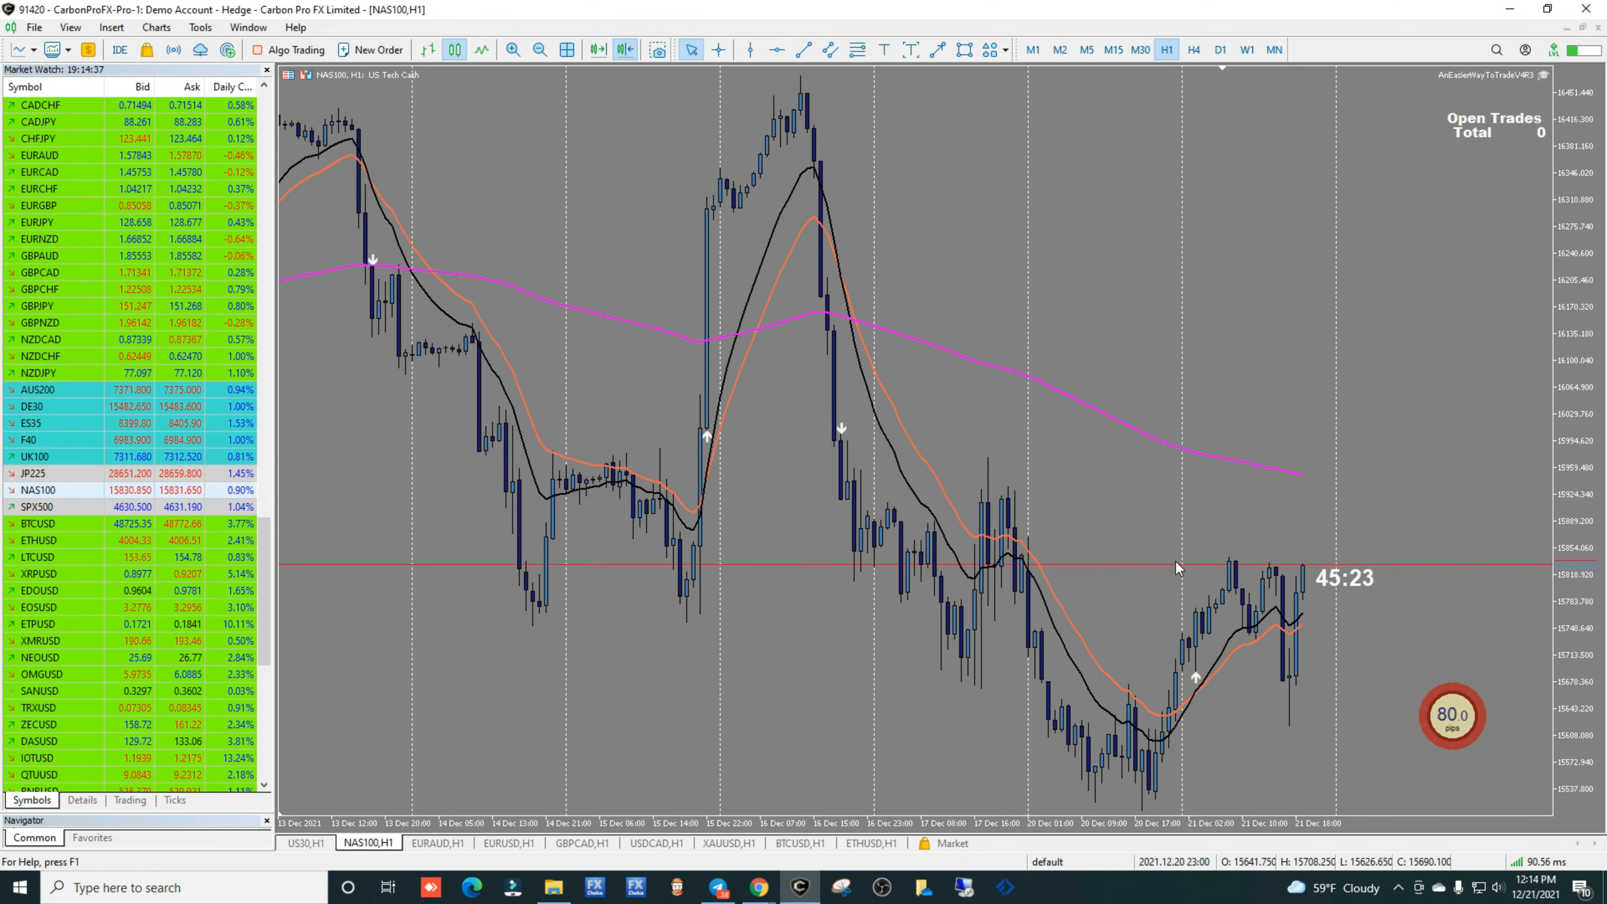
- Load the us100h1.set preset from the desktop's V4R3 Preset Files folder into the NAS100 expert advisor's inputs
double_click(1544, 76)
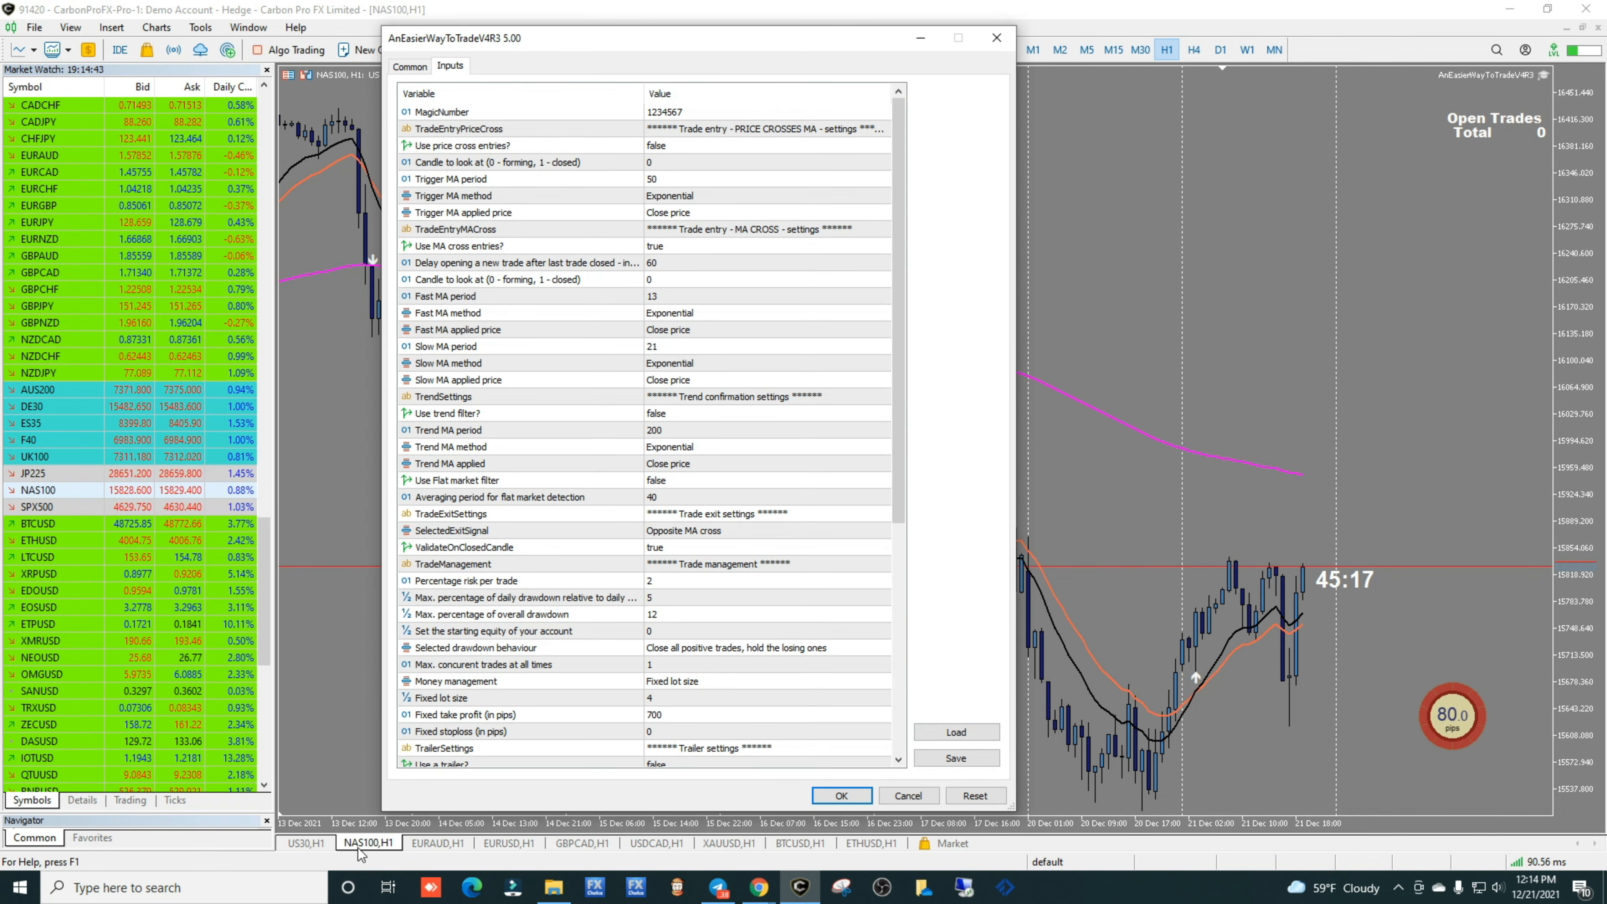
left_click(956, 732)
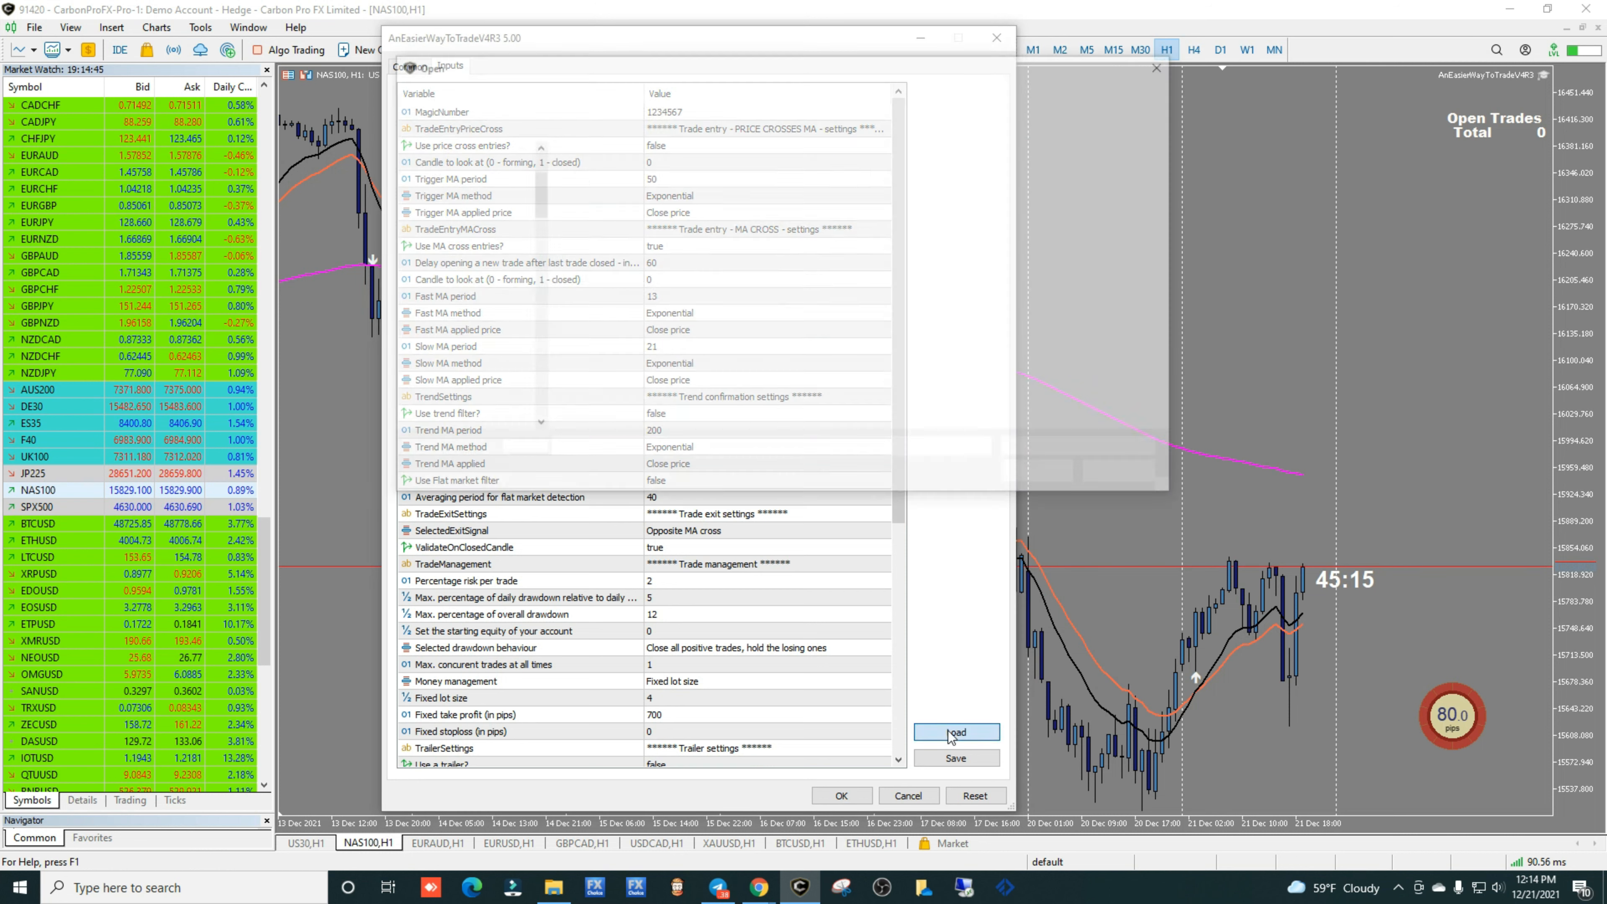
scroll(538, 177, "up", 10)
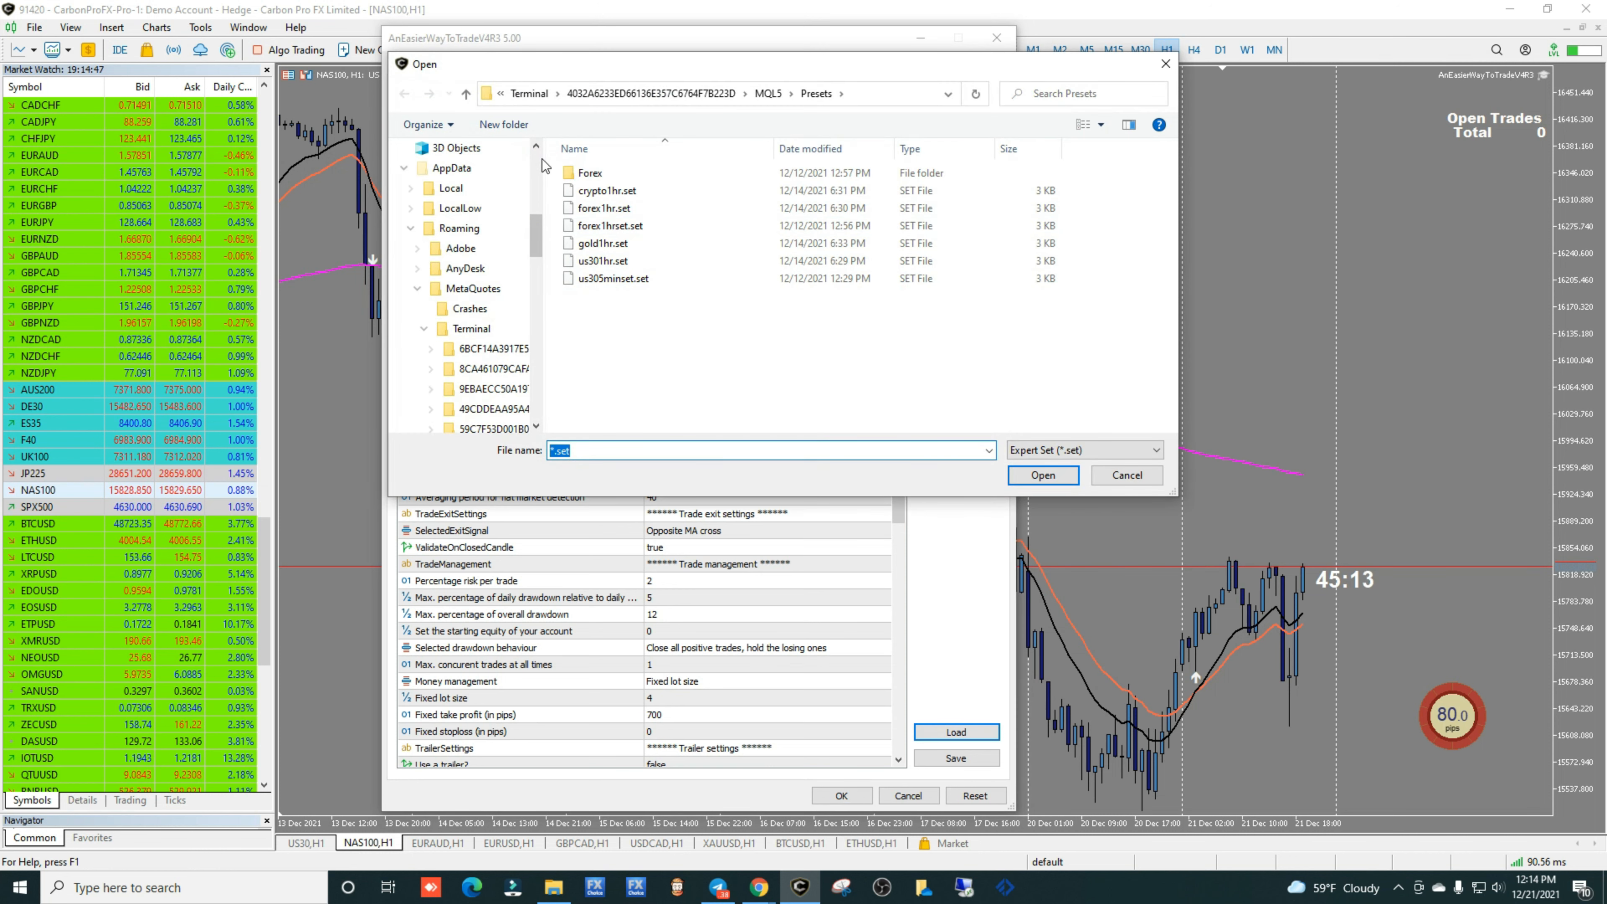
left_click(450, 181)
left_click_drag(1175, 202, 1169, 373)
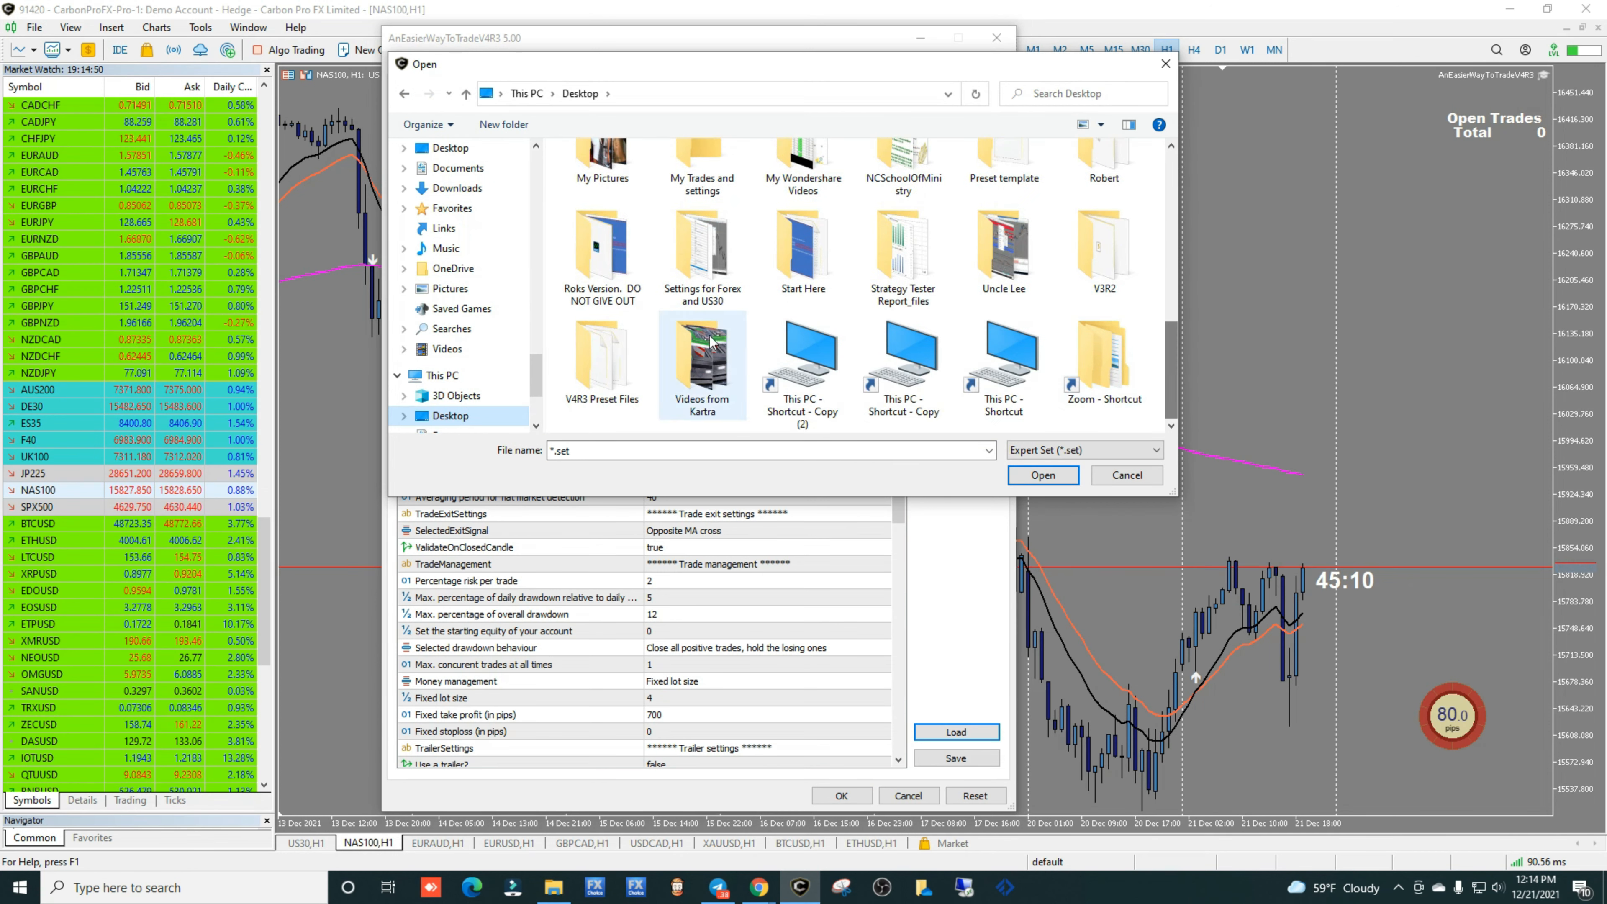
double_click(611, 396)
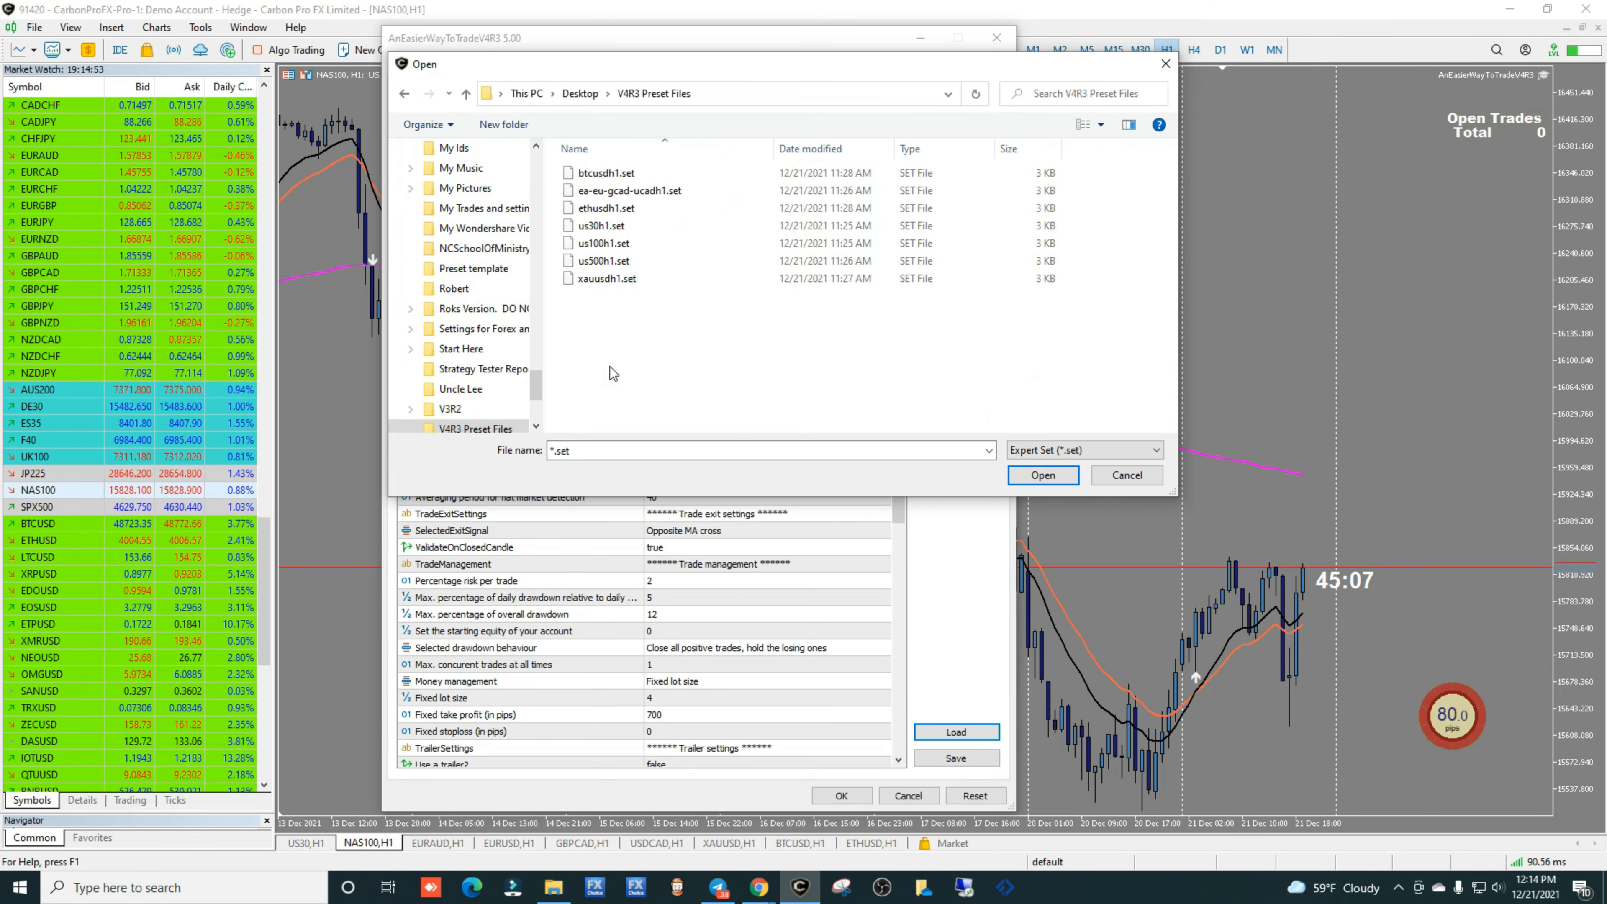
double_click(602, 244)
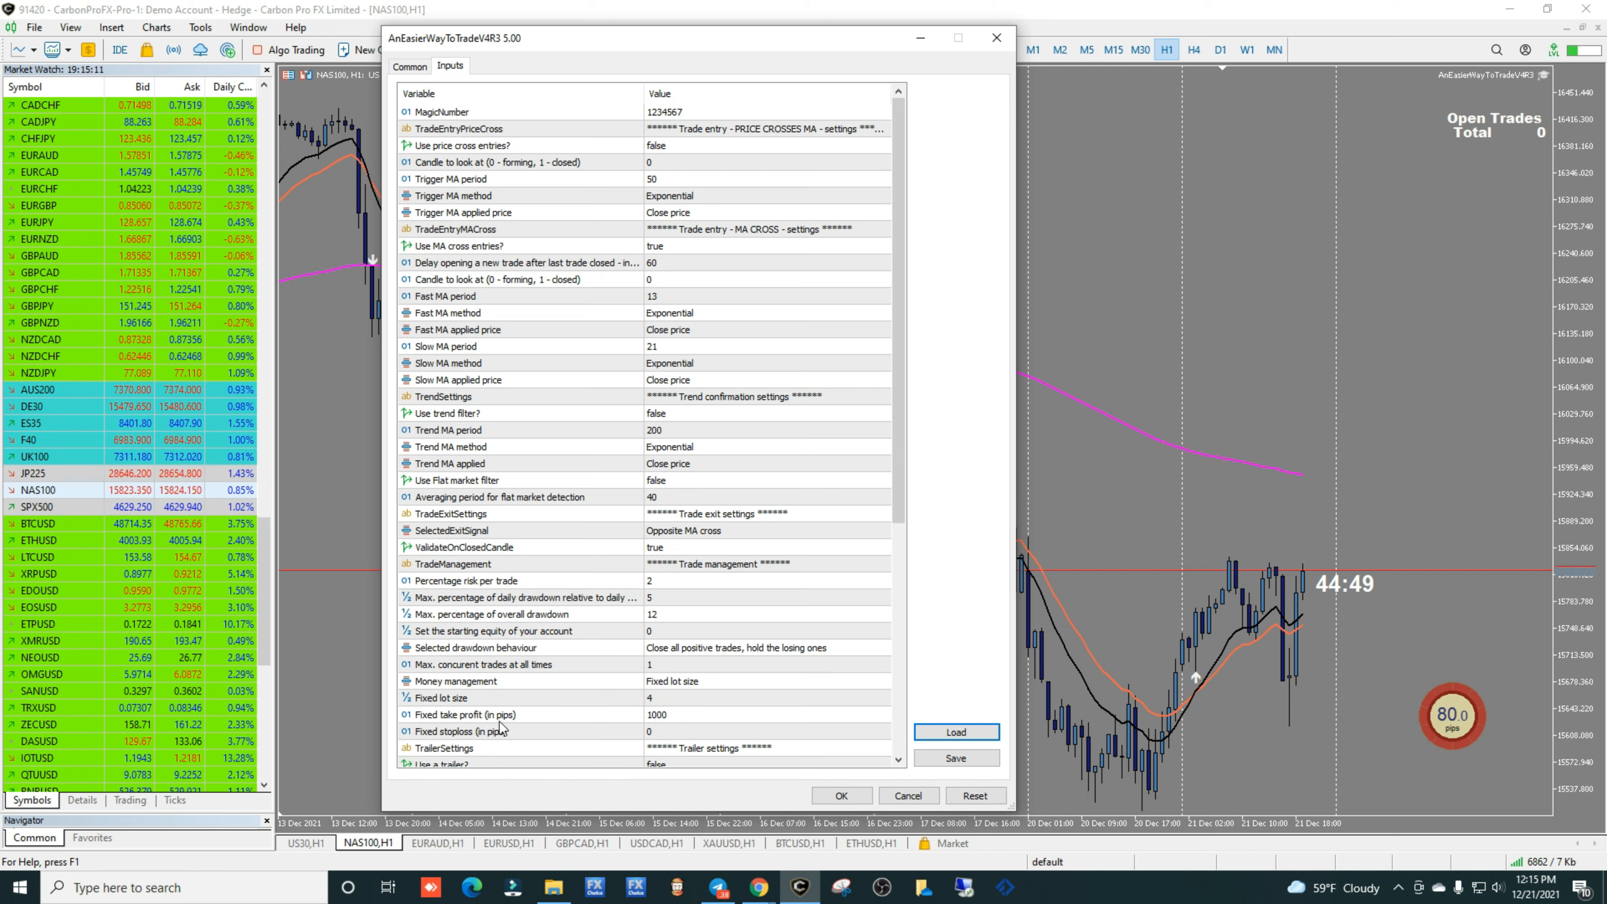
- Set the NAS100 expert advisor's fixed stoploss to 3500 pips, check its trading permissions, and apply the settings
double_click(668, 733)
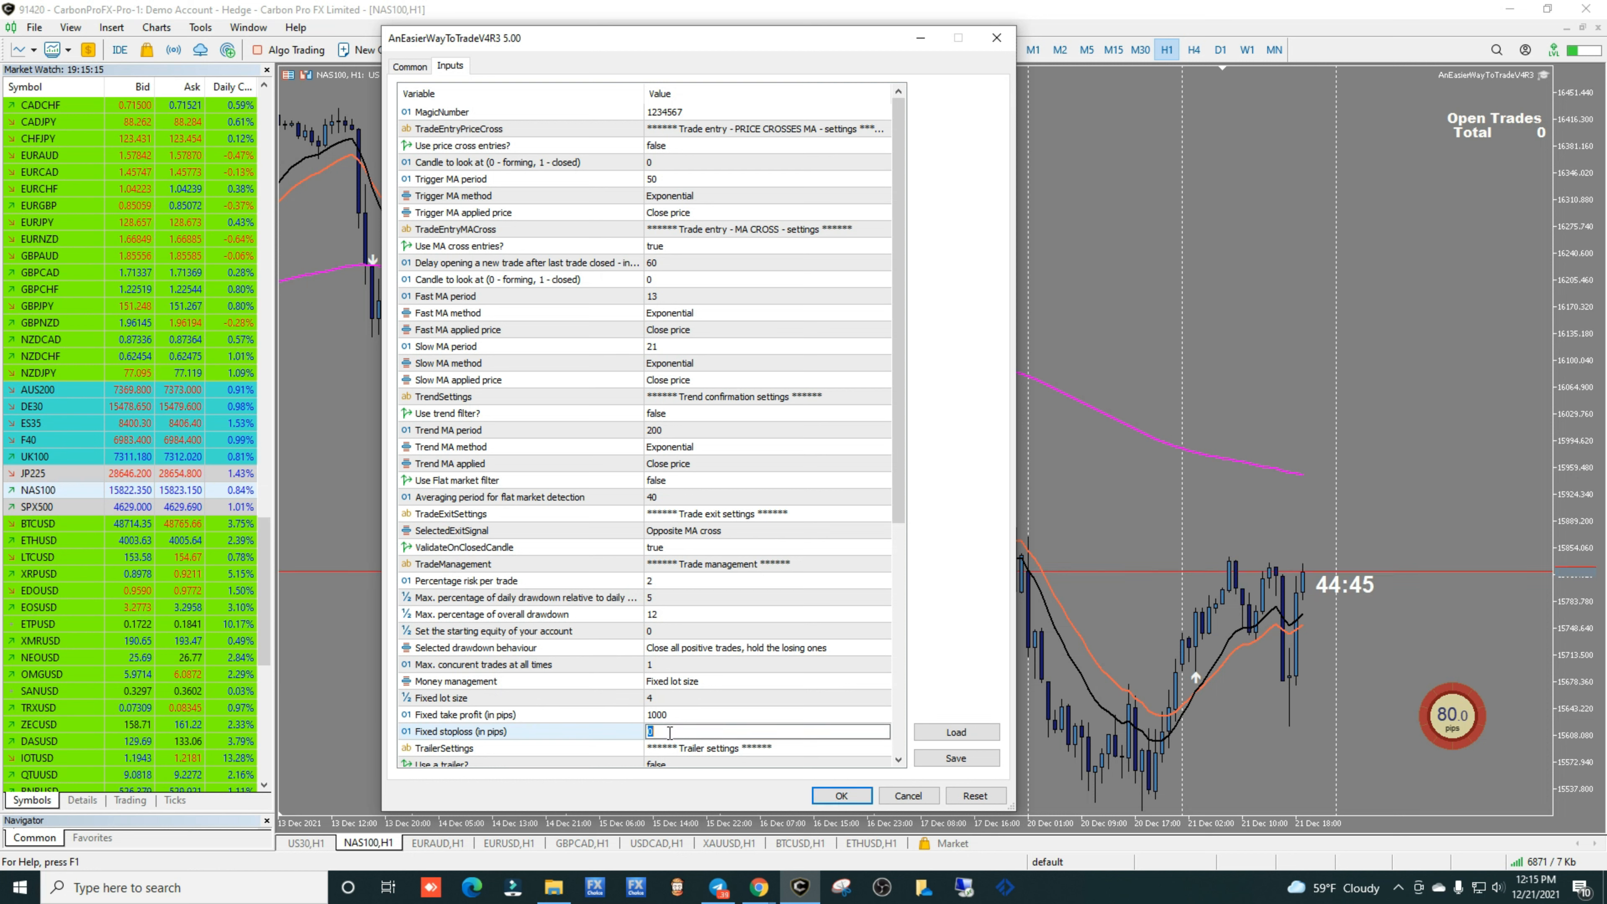
type("350")
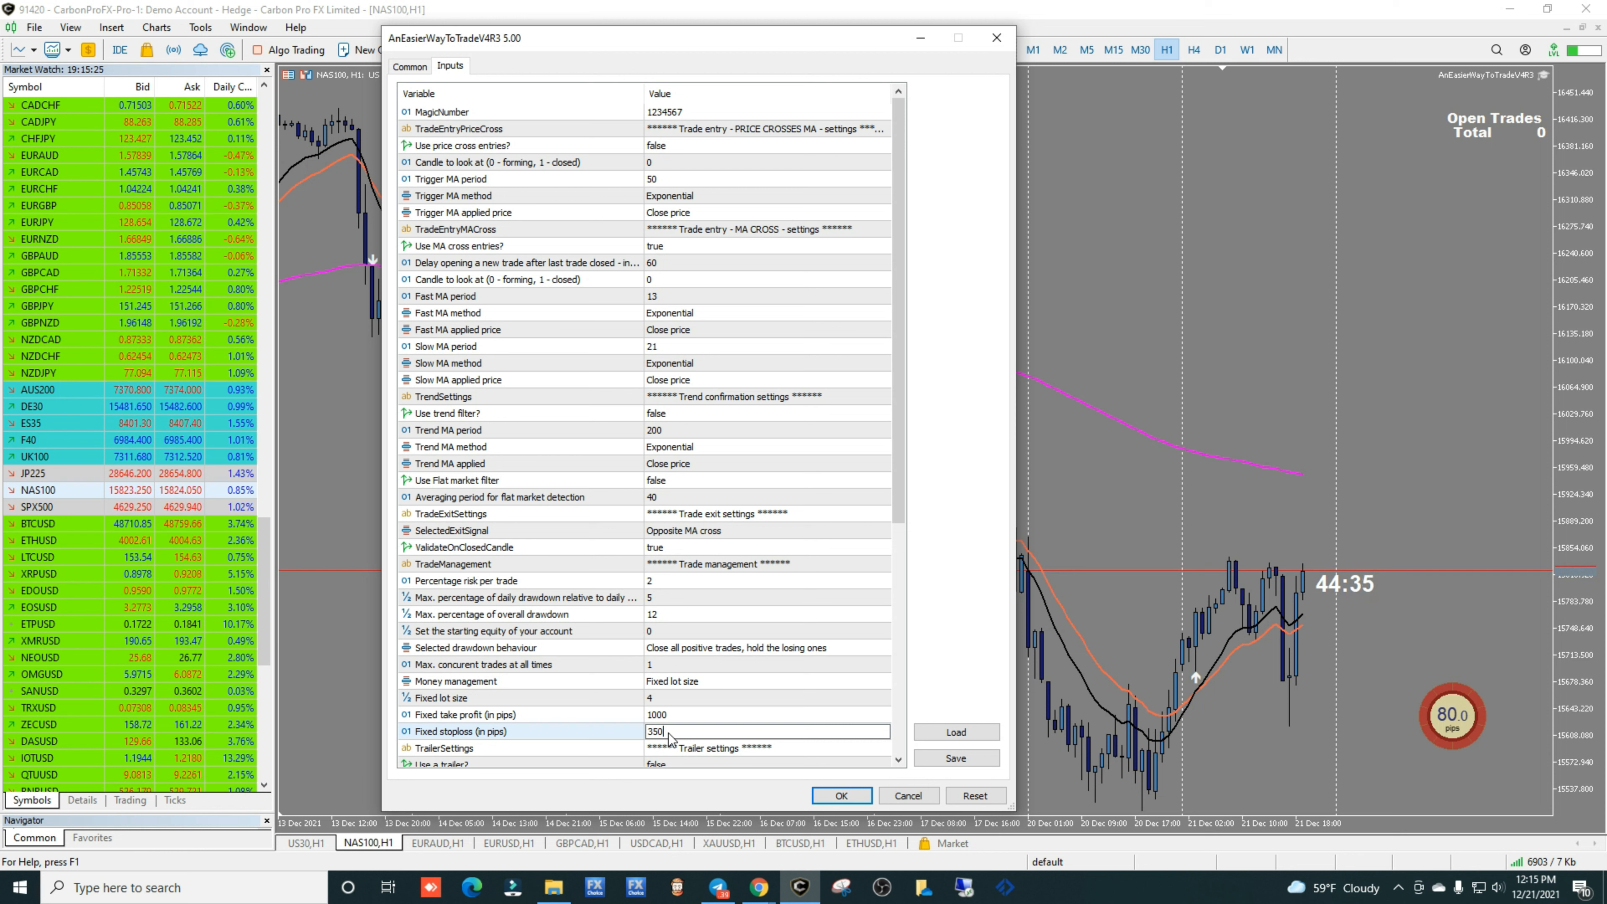
type("0")
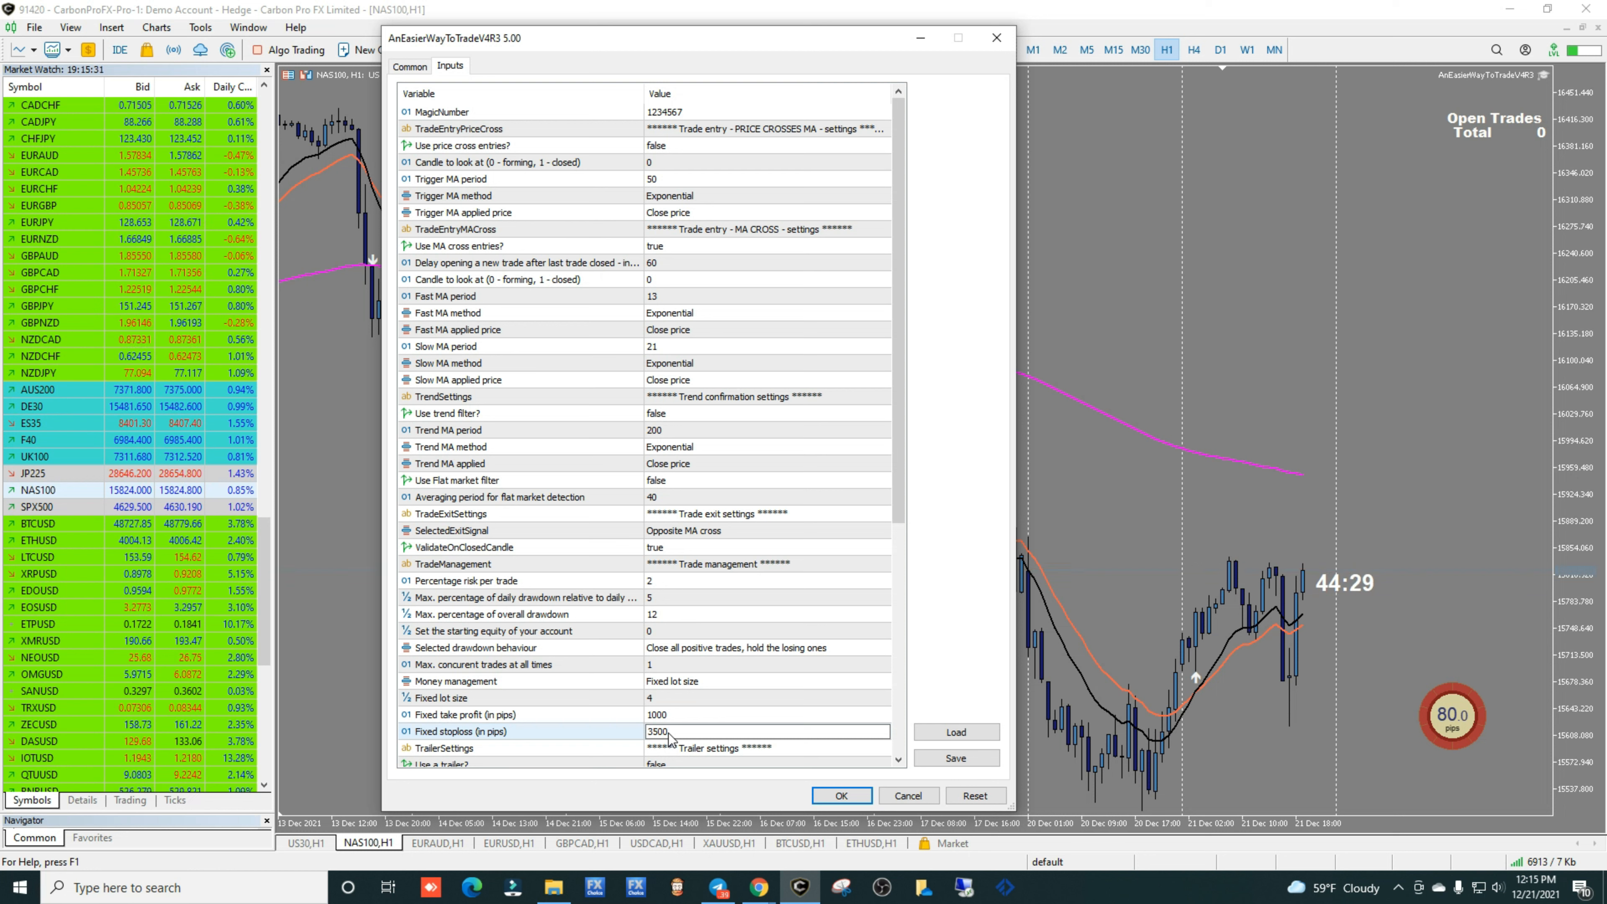
left_click(902, 497)
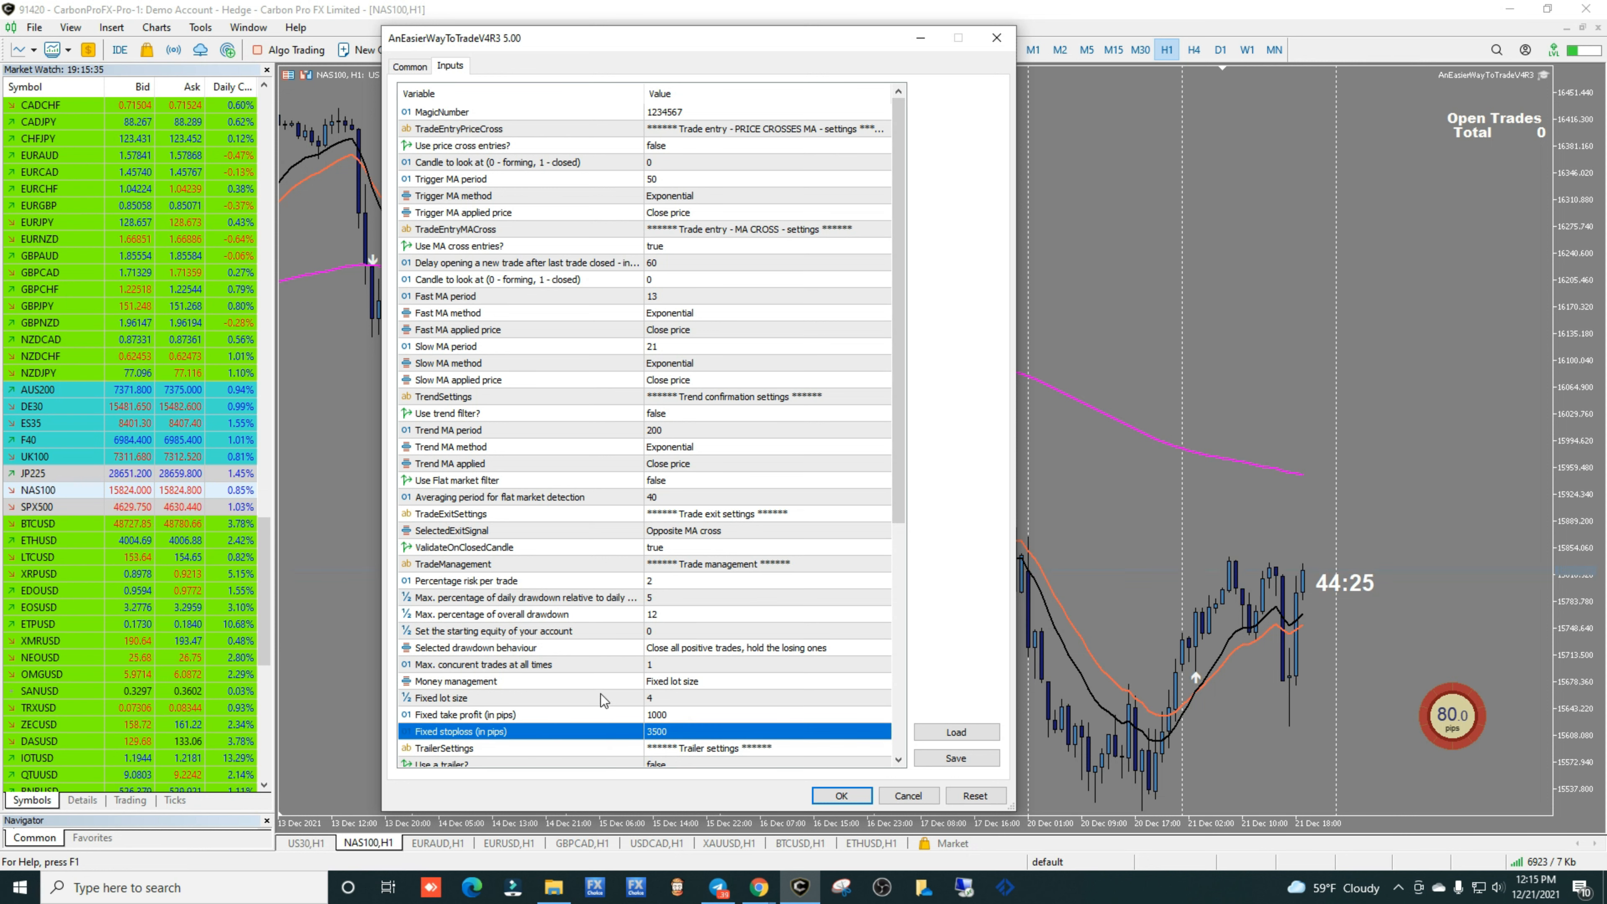
left_click_drag(903, 509, 901, 588)
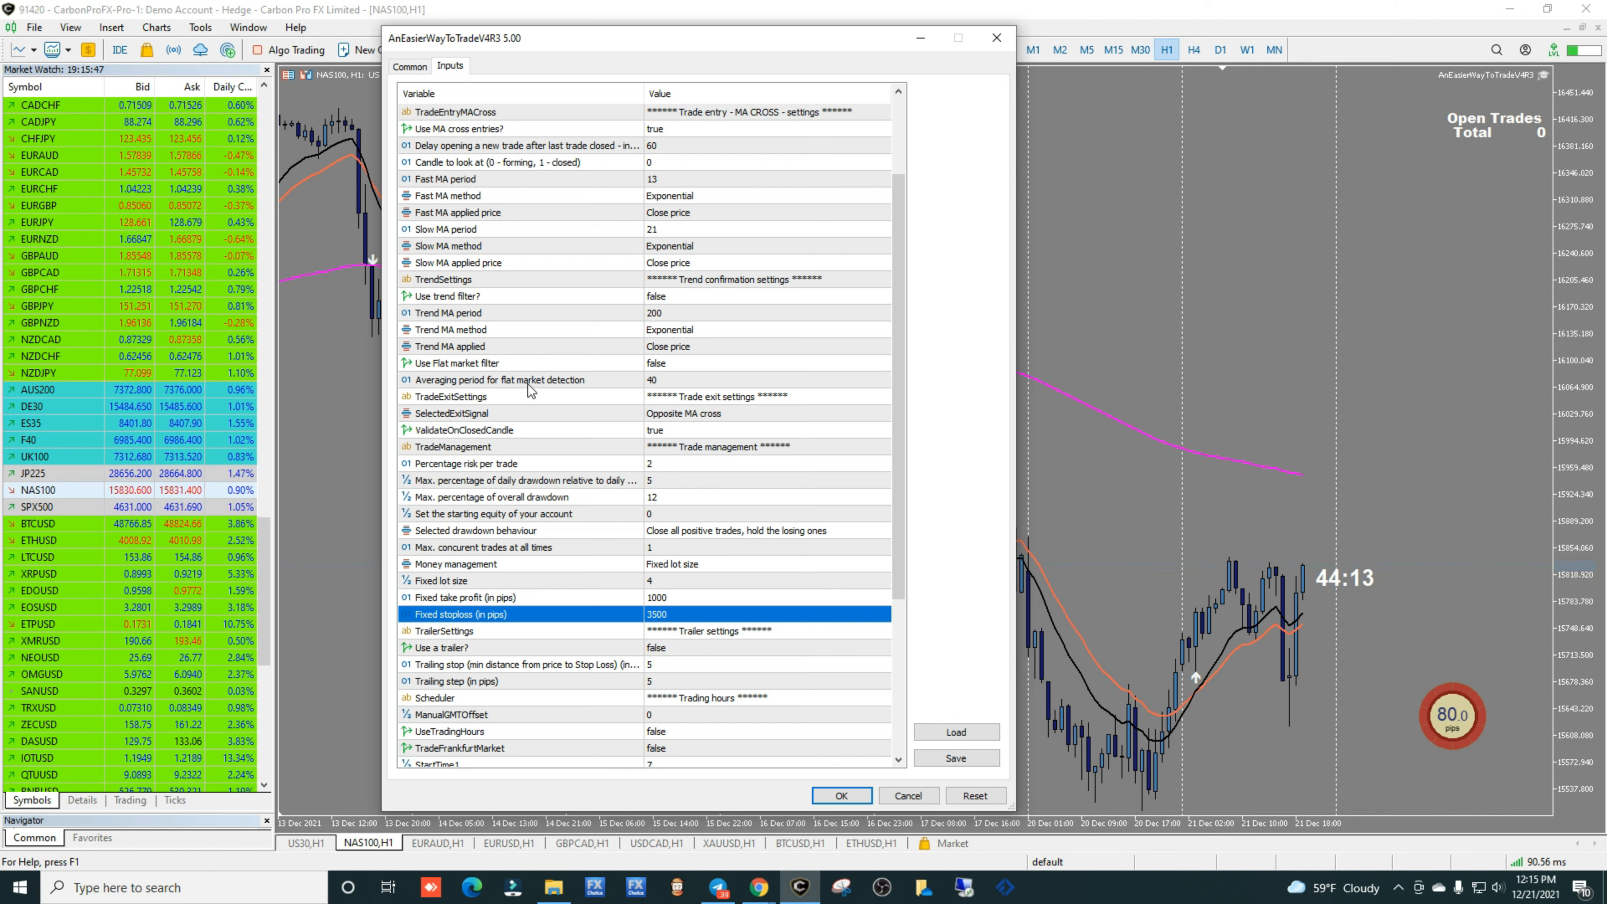
left_click(422, 67)
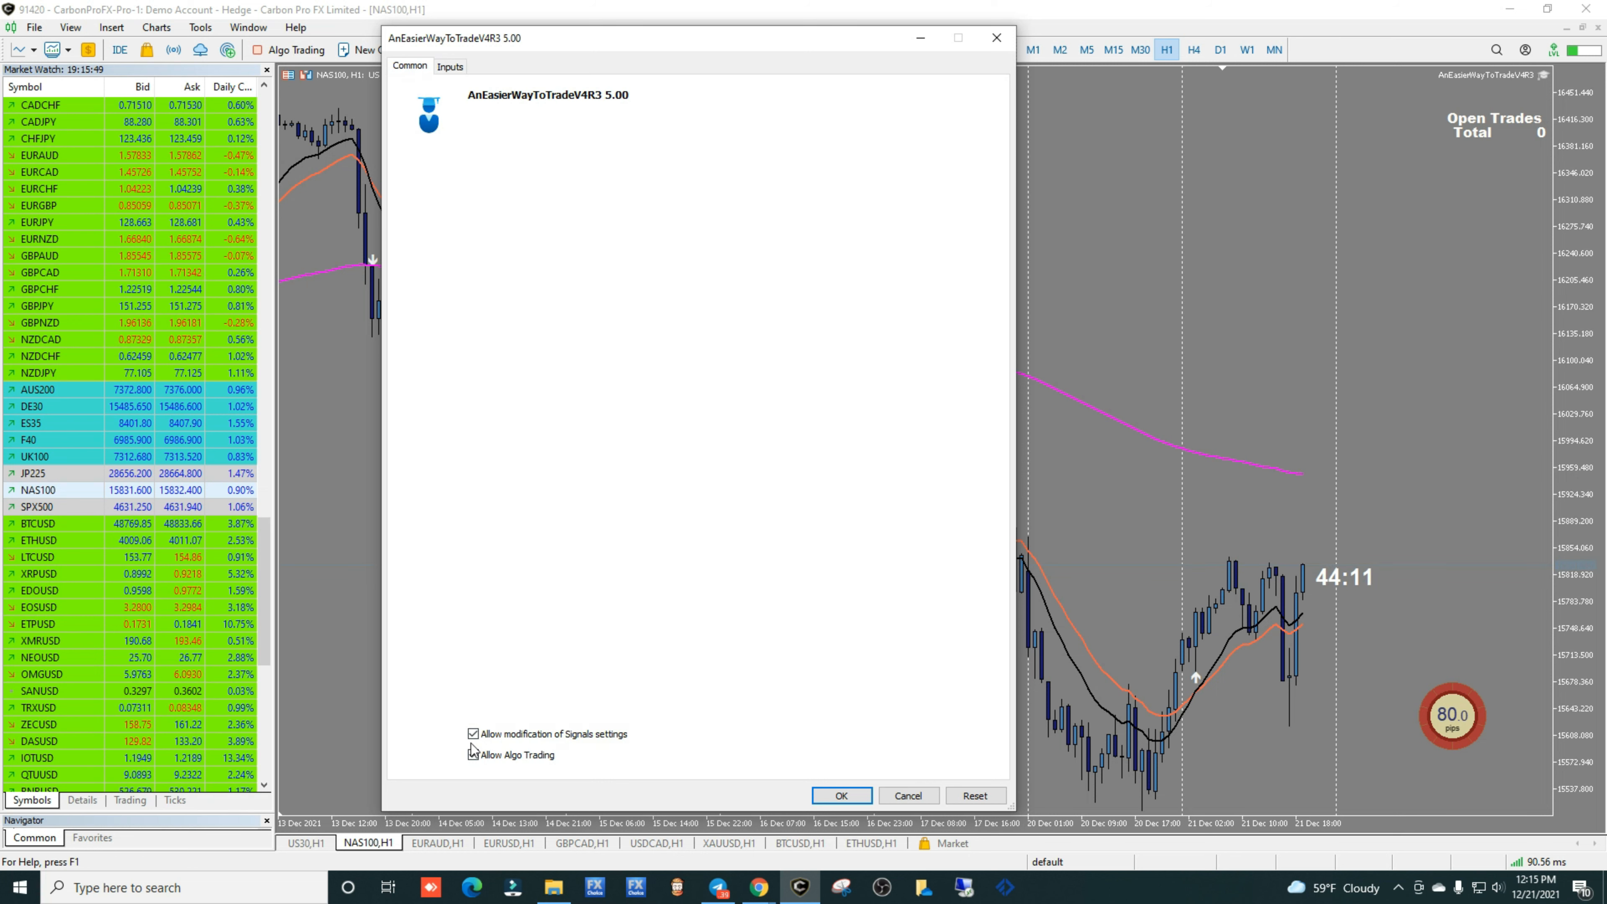
left_click(847, 797)
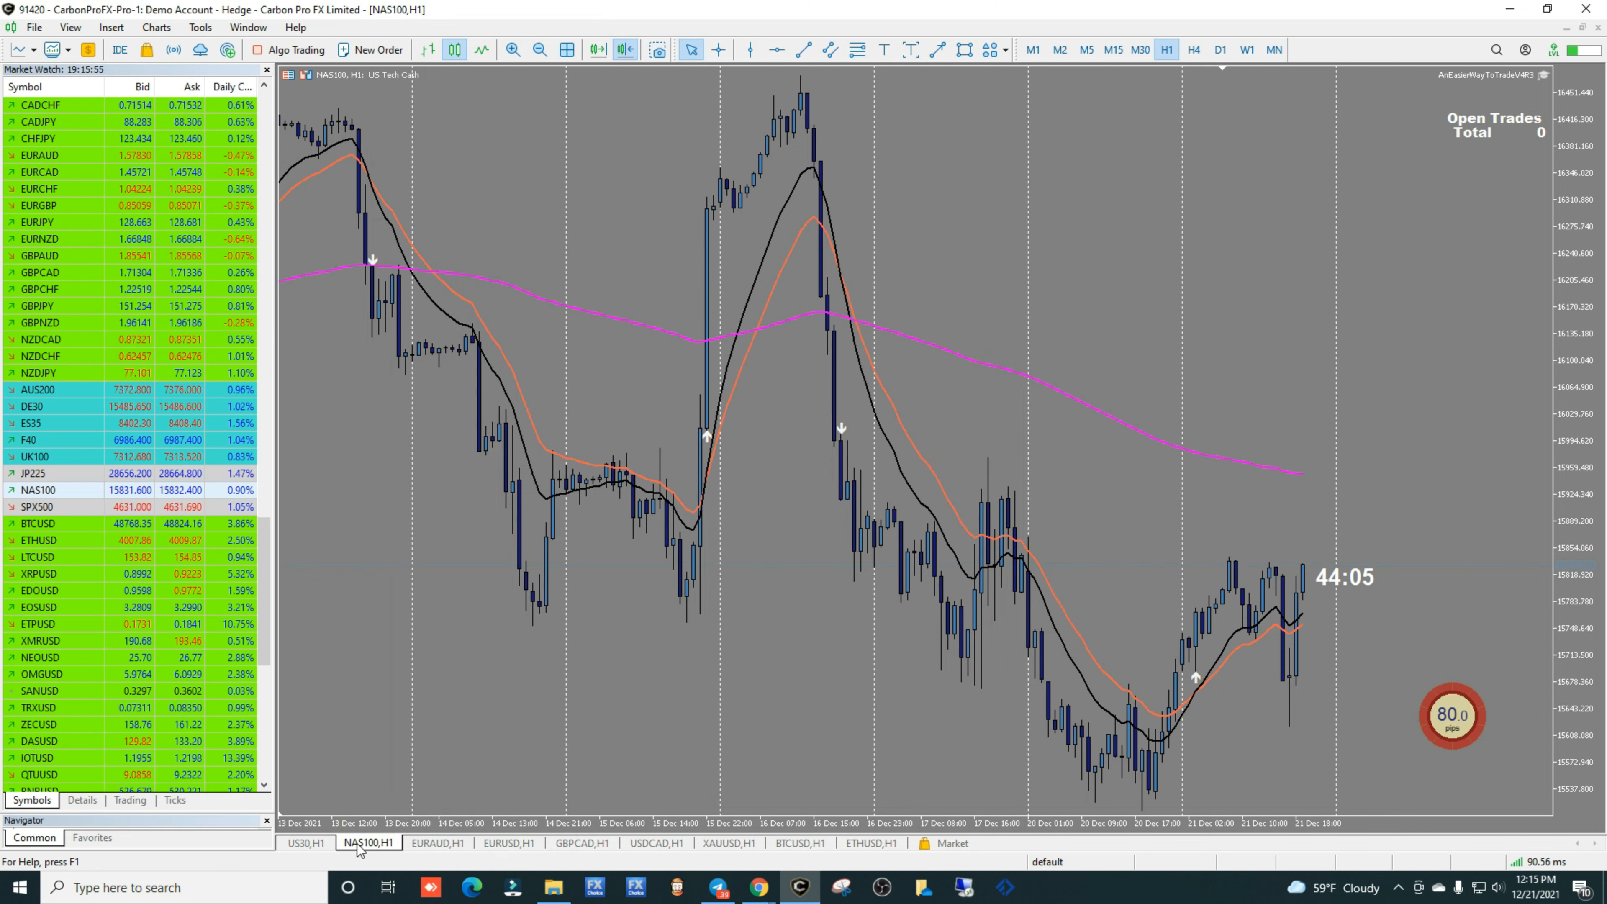
left_click(319, 846)
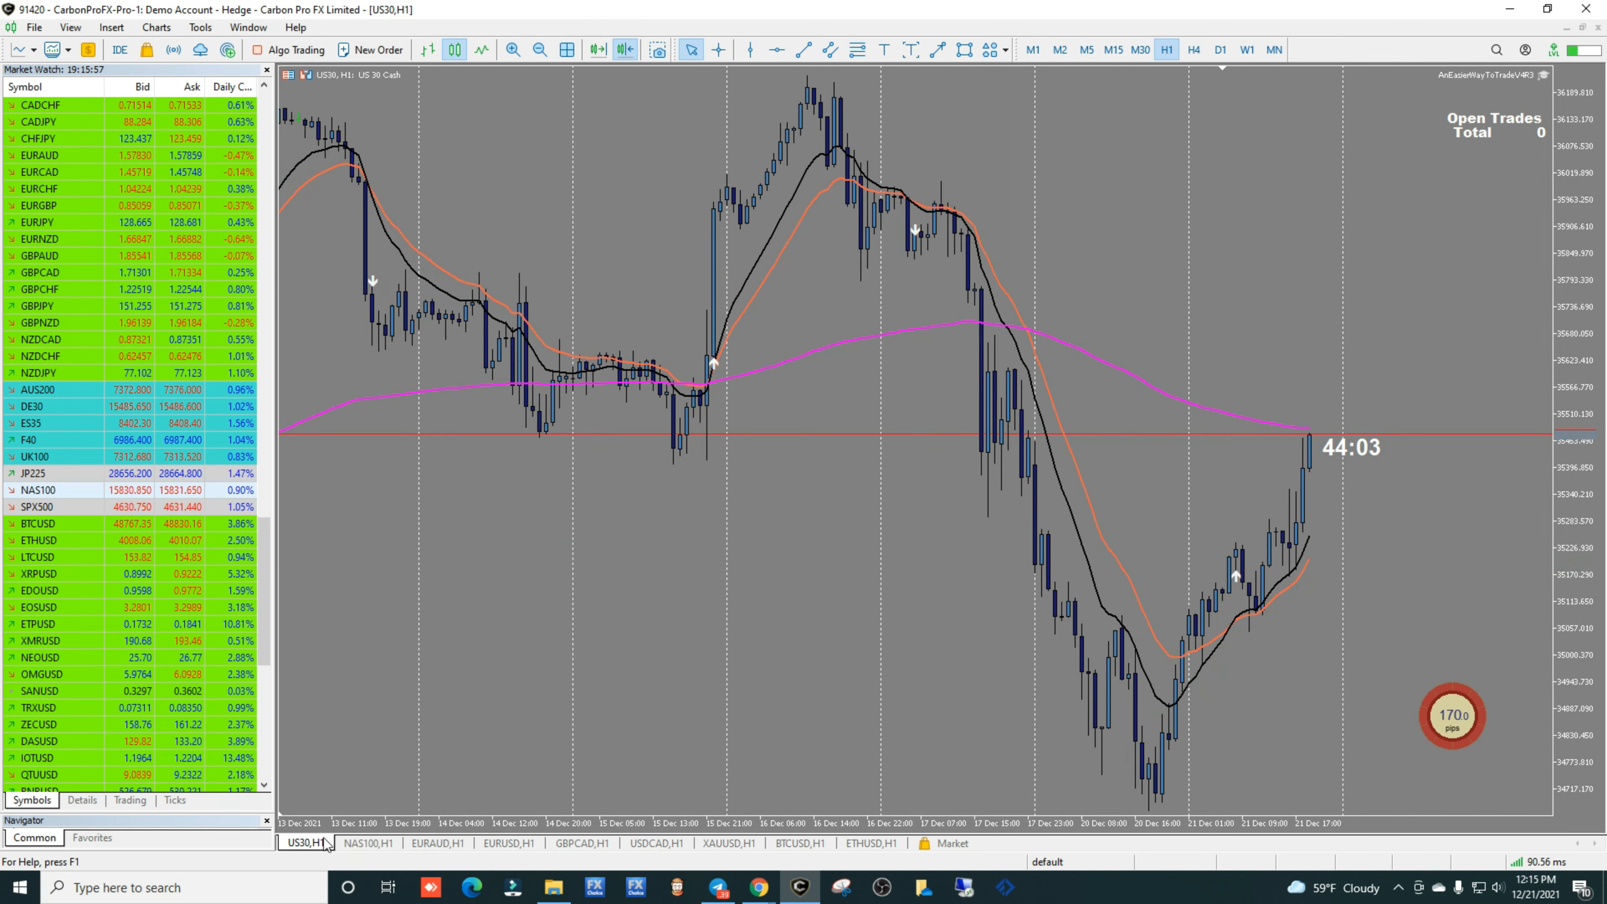
right_click(633, 213)
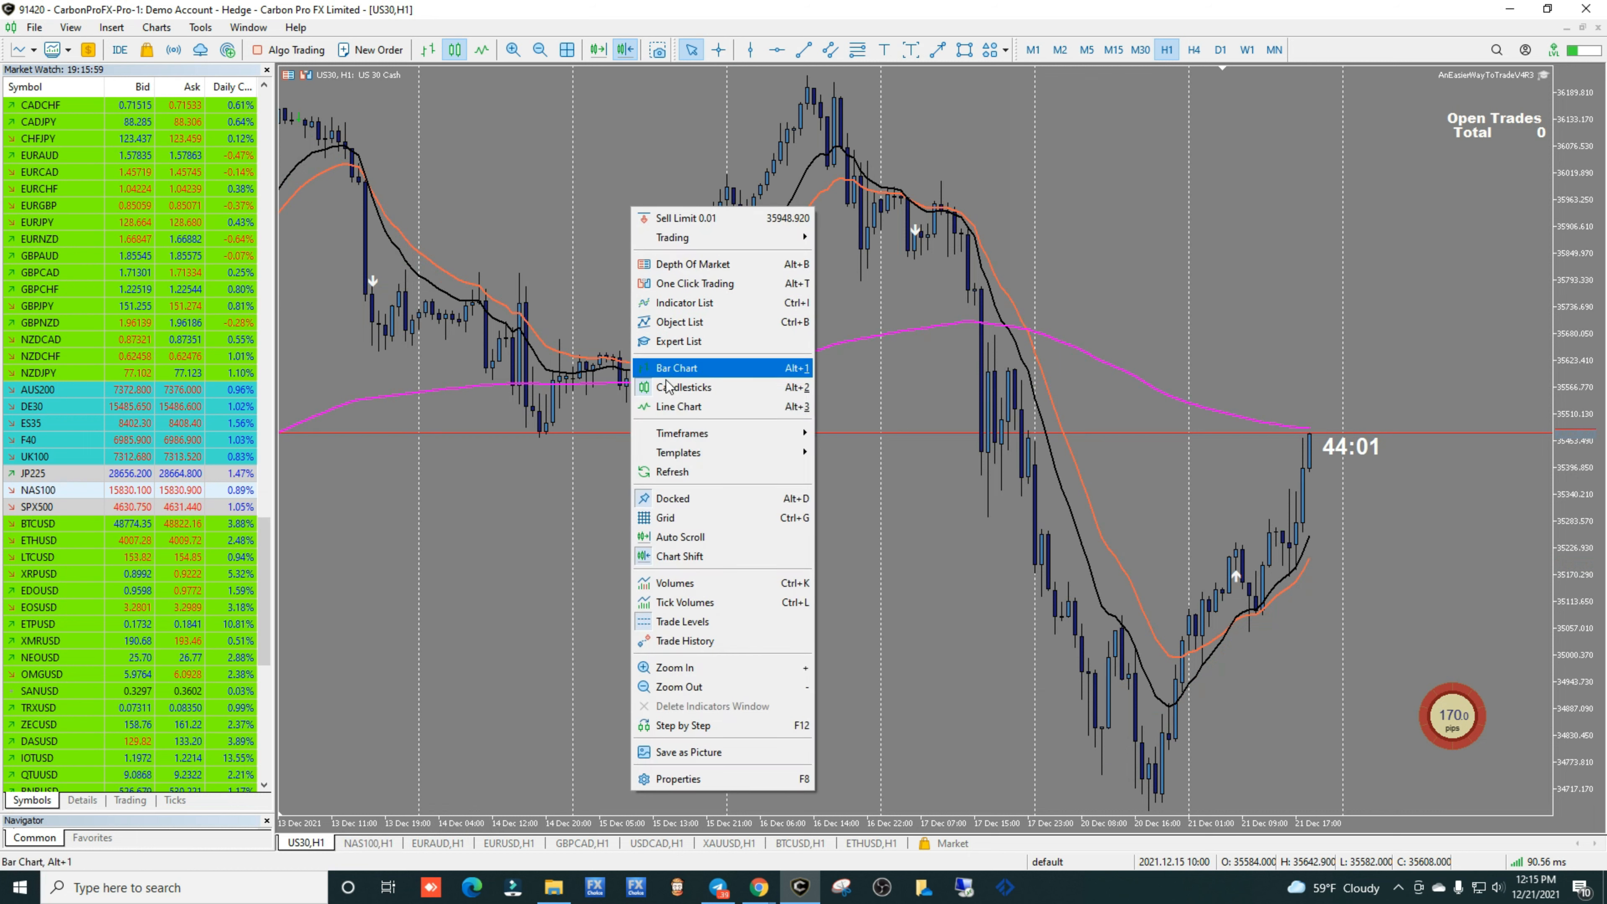
mouse_move(791, 457)
left_click(855, 453)
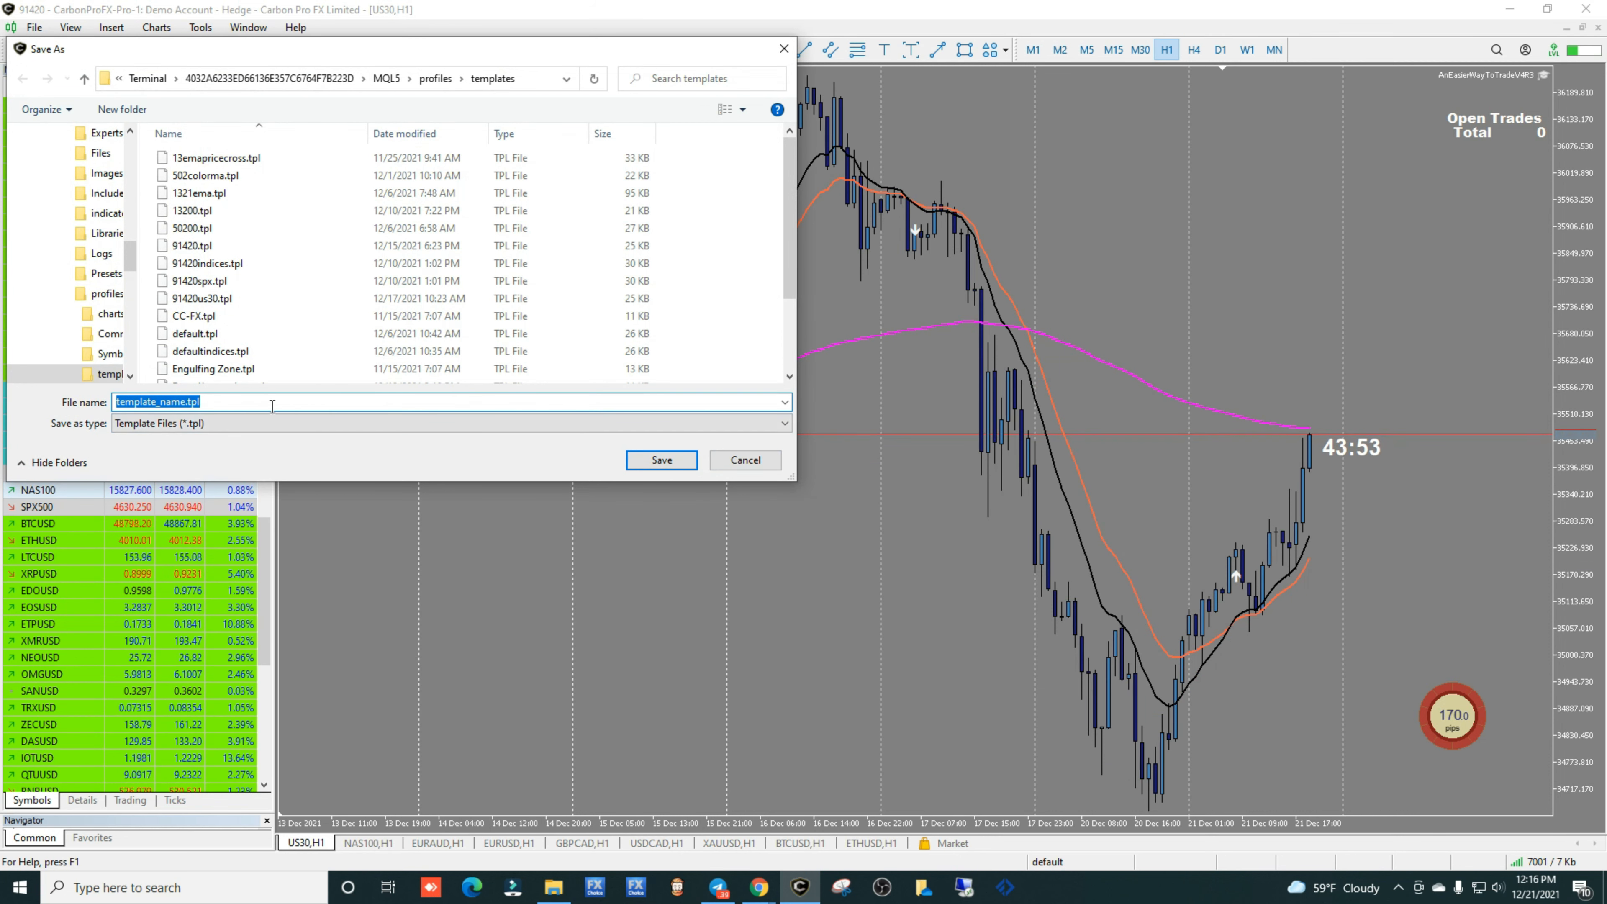
left_click(746, 460)
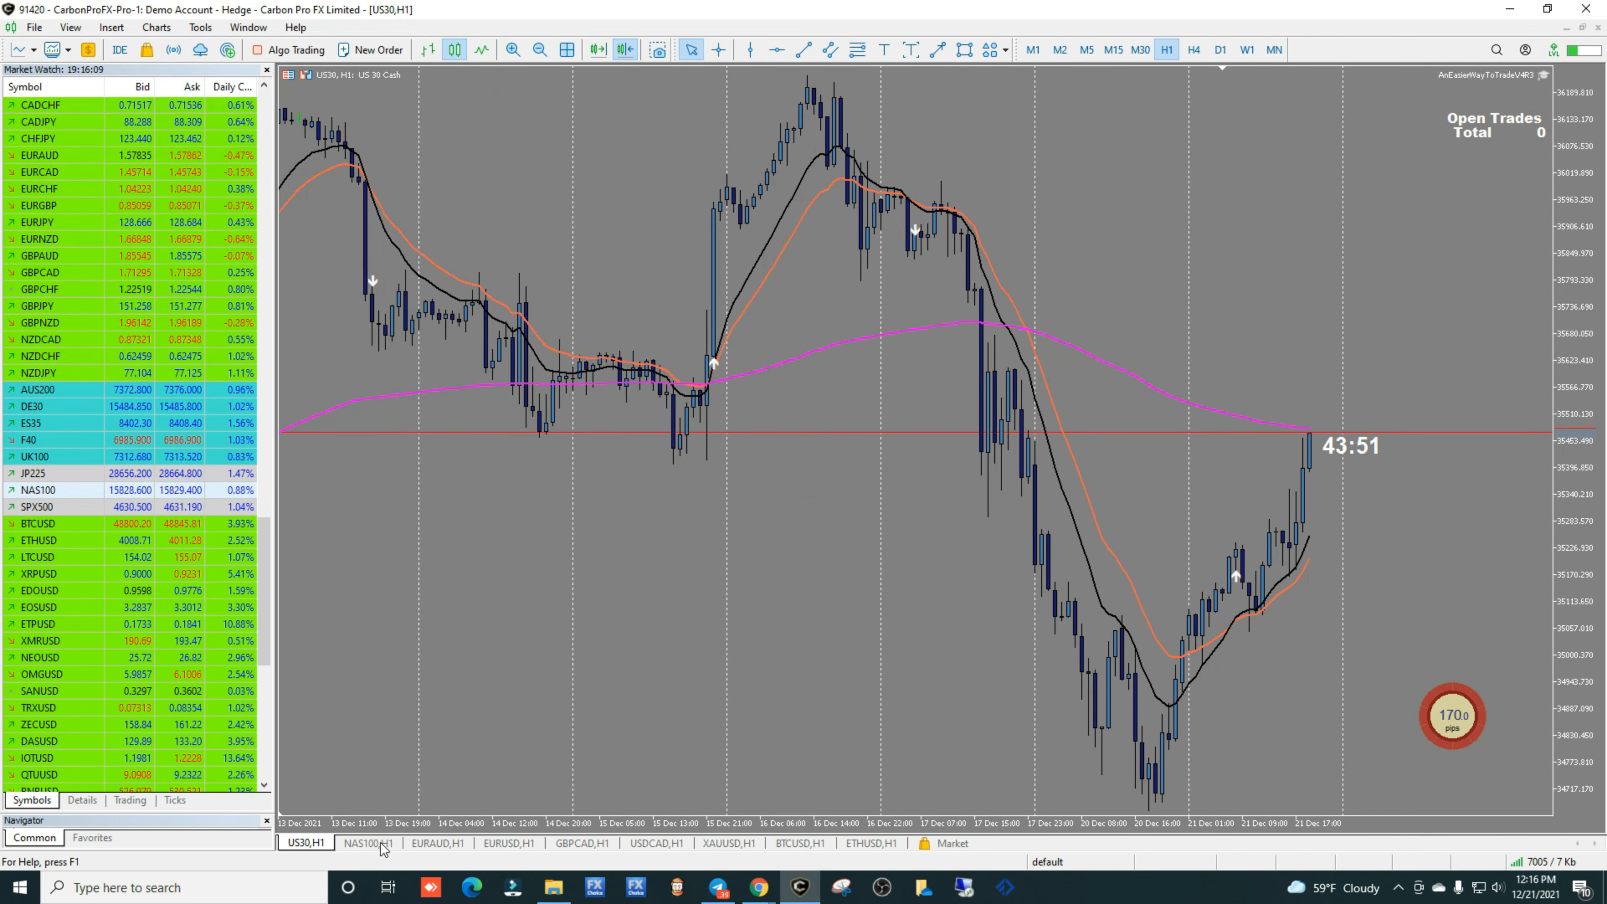
key("ctrl+Tab")
right_click(612, 240)
mouse_move(678, 479)
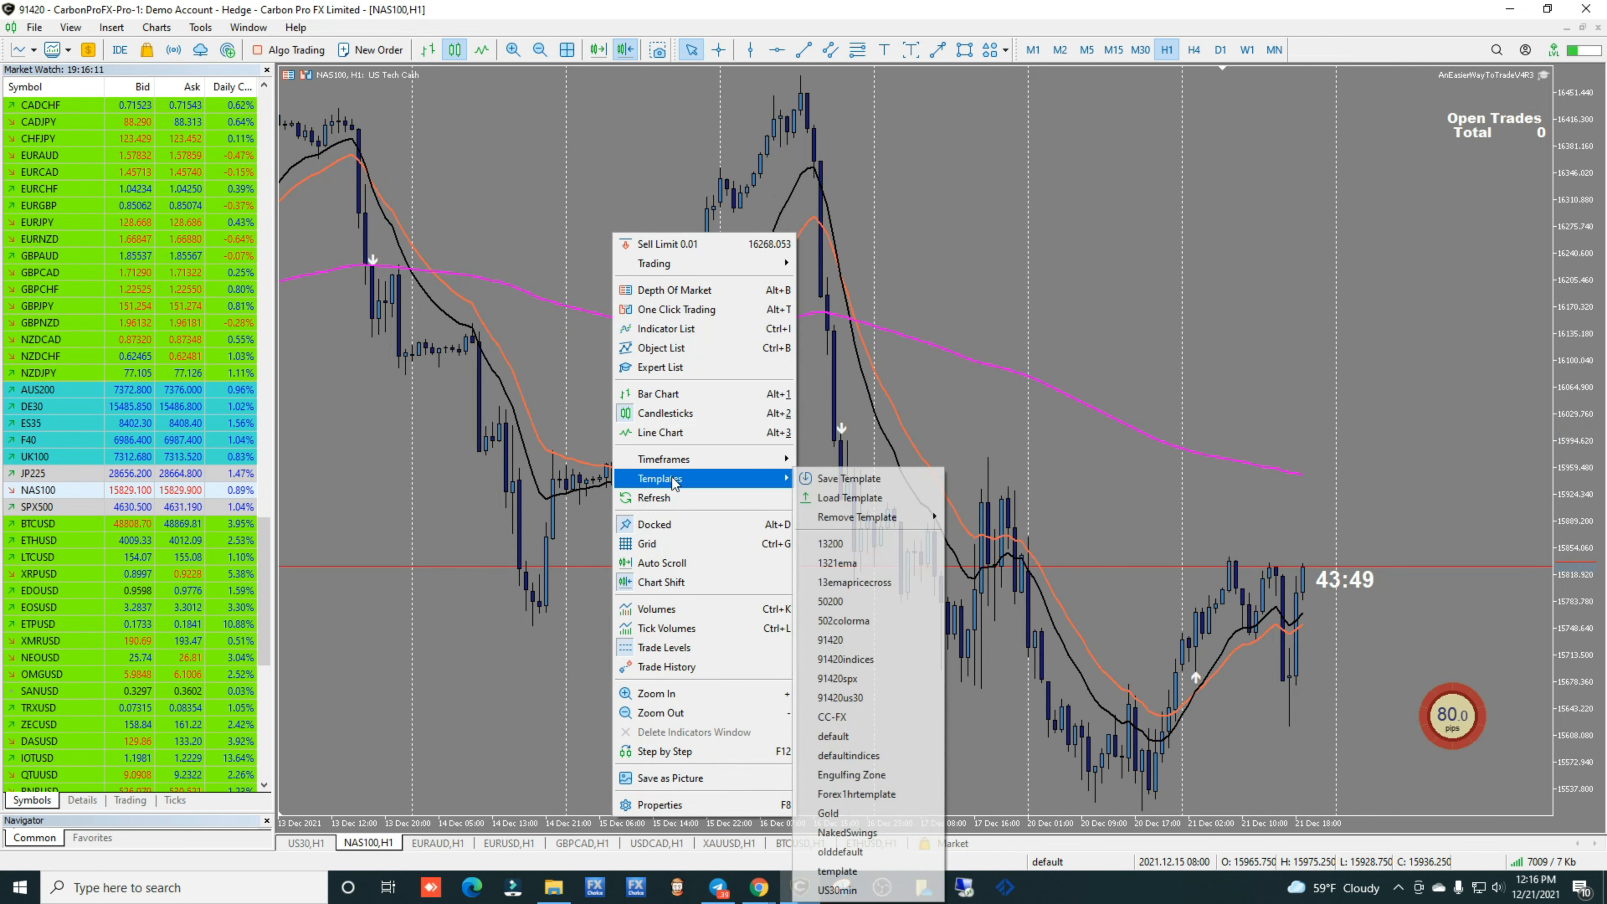
left_click(831, 478)
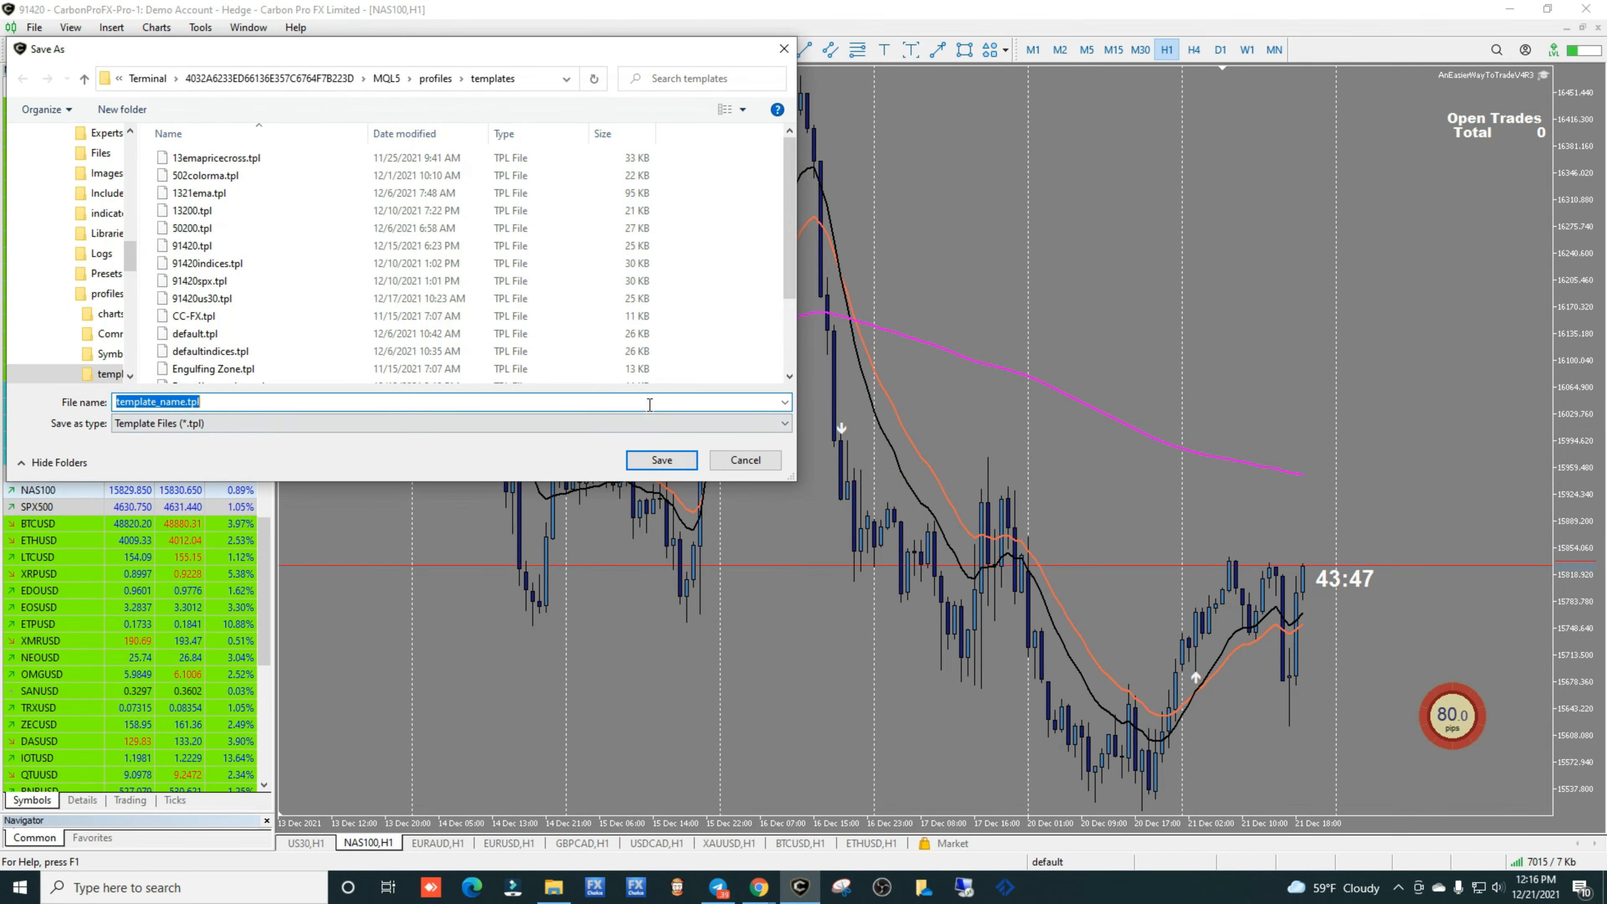
left_click(742, 461)
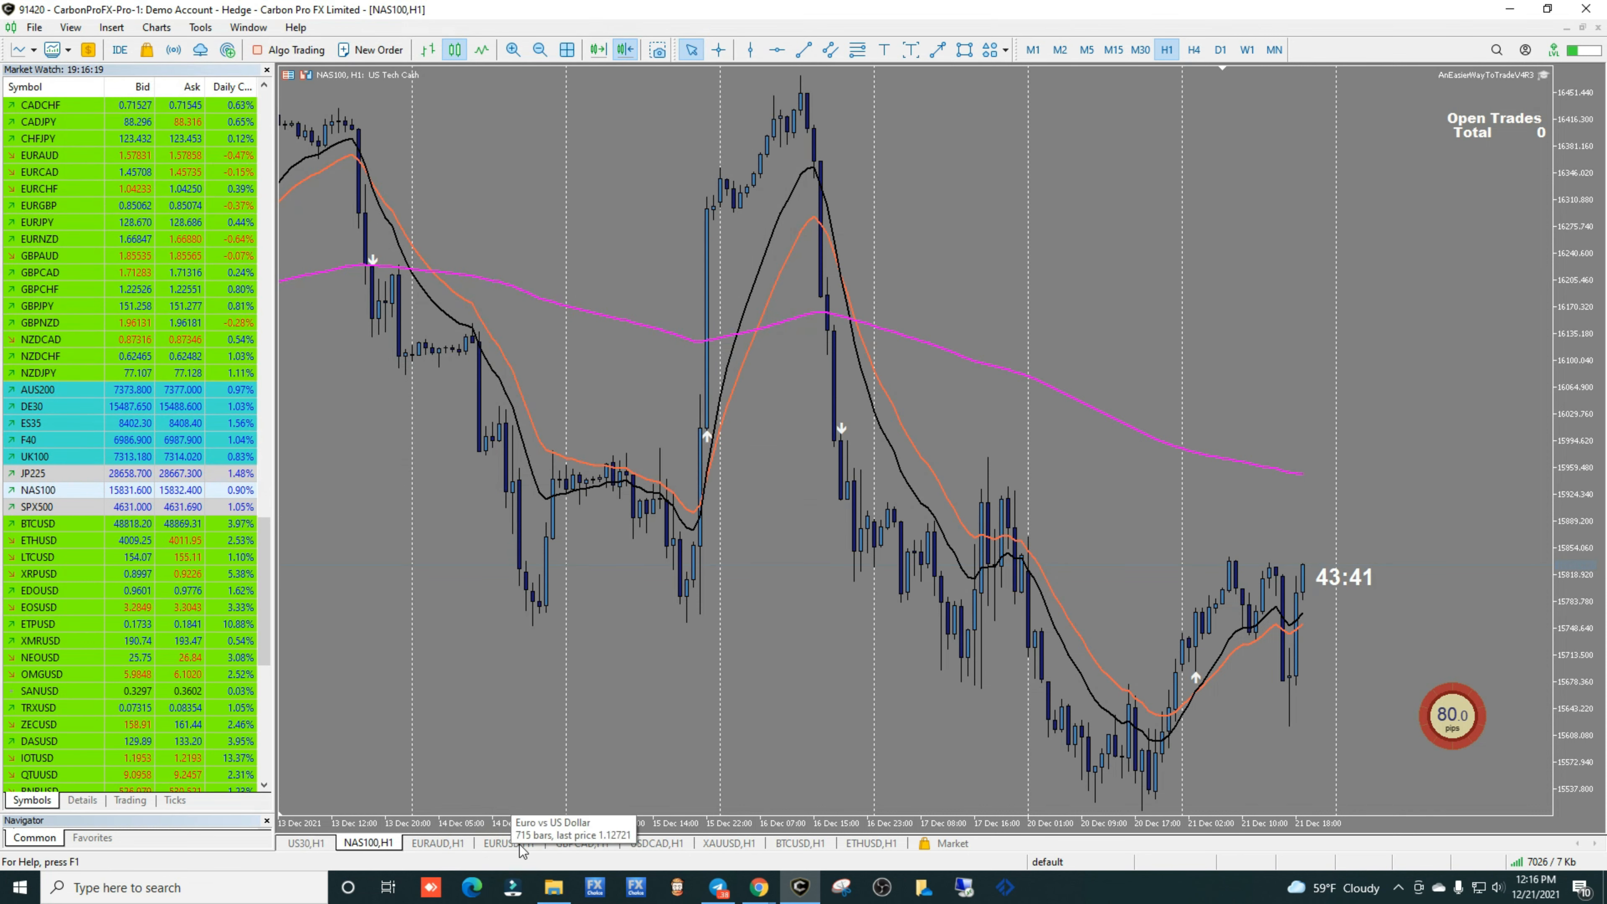
- Load the Default.tpl template from the desktop's Preset template folder onto the EURAUD chart
left_click(442, 845)
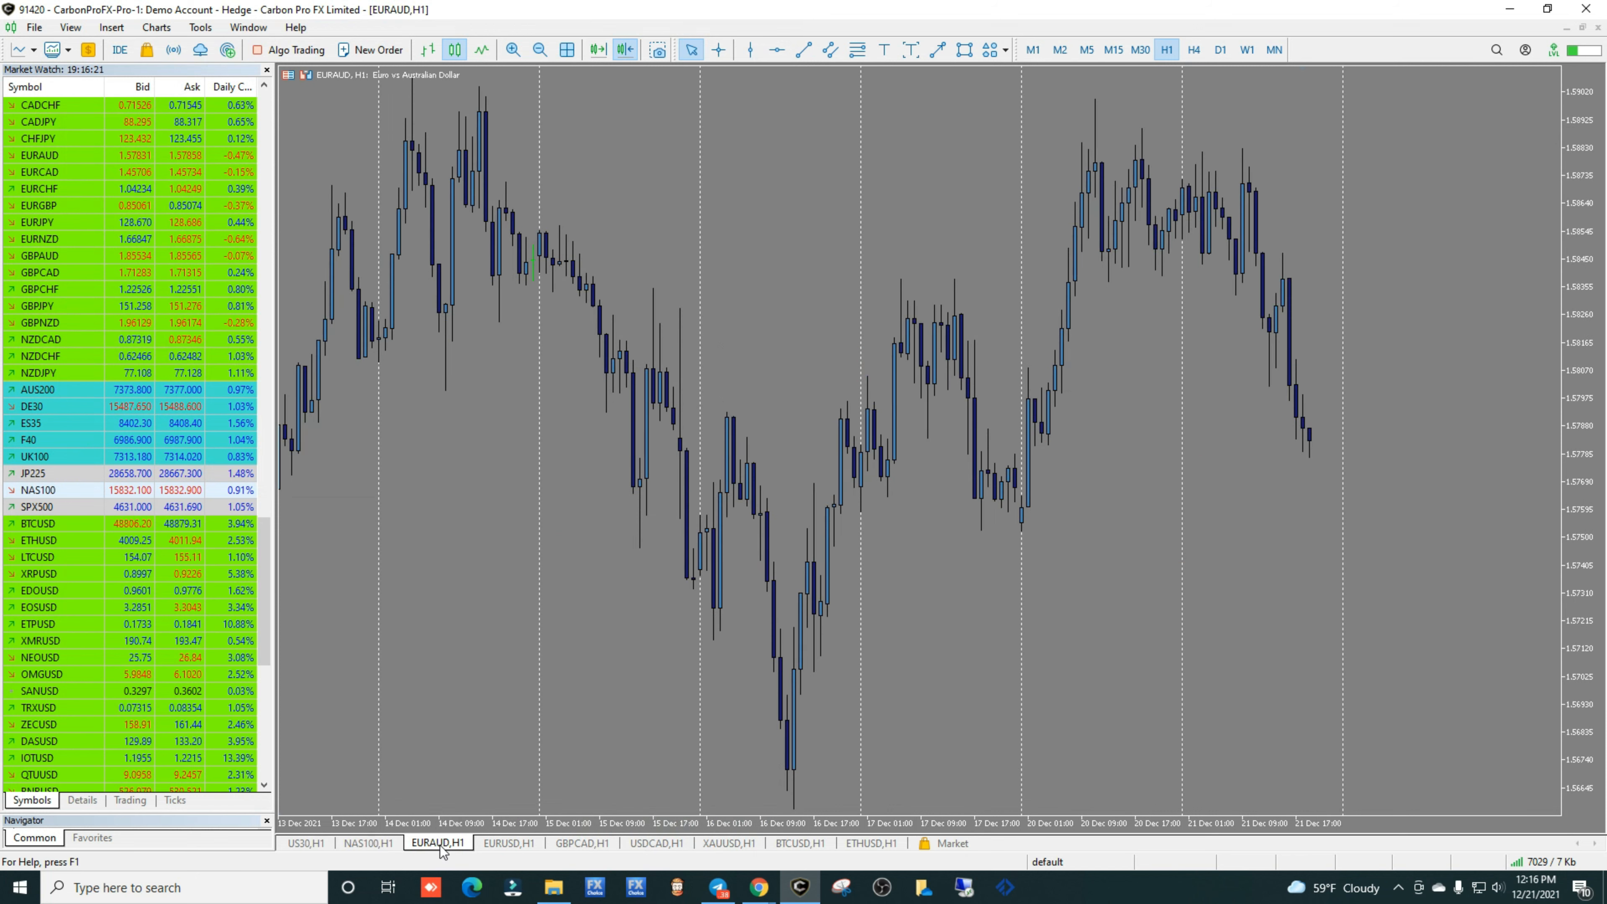
right_click(774, 159)
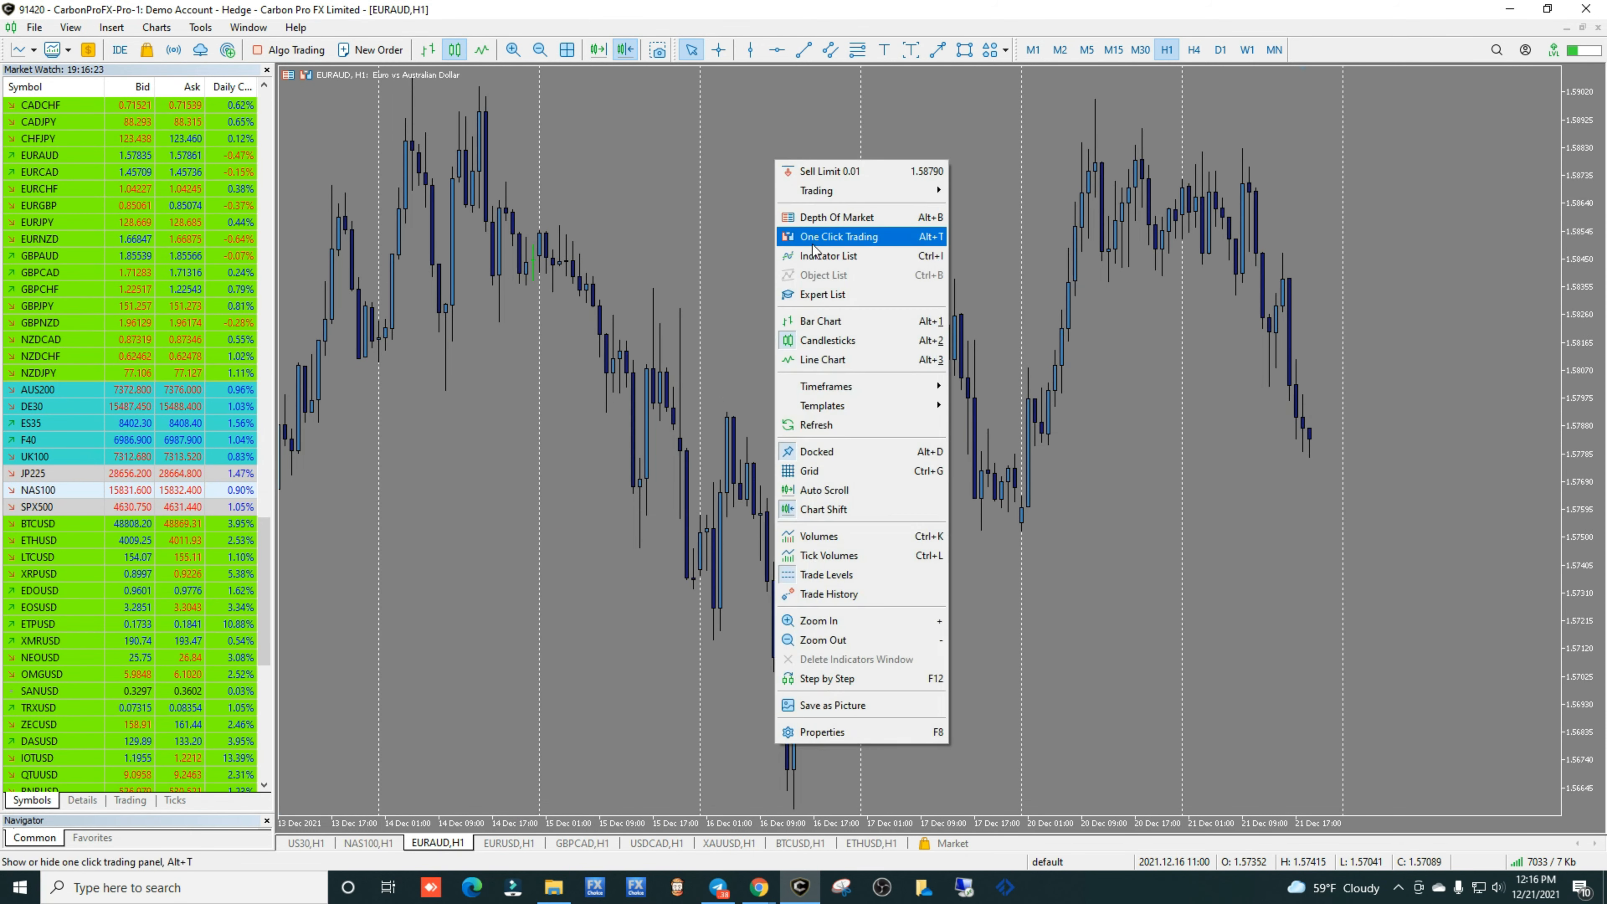
mouse_move(902, 408)
left_click(990, 425)
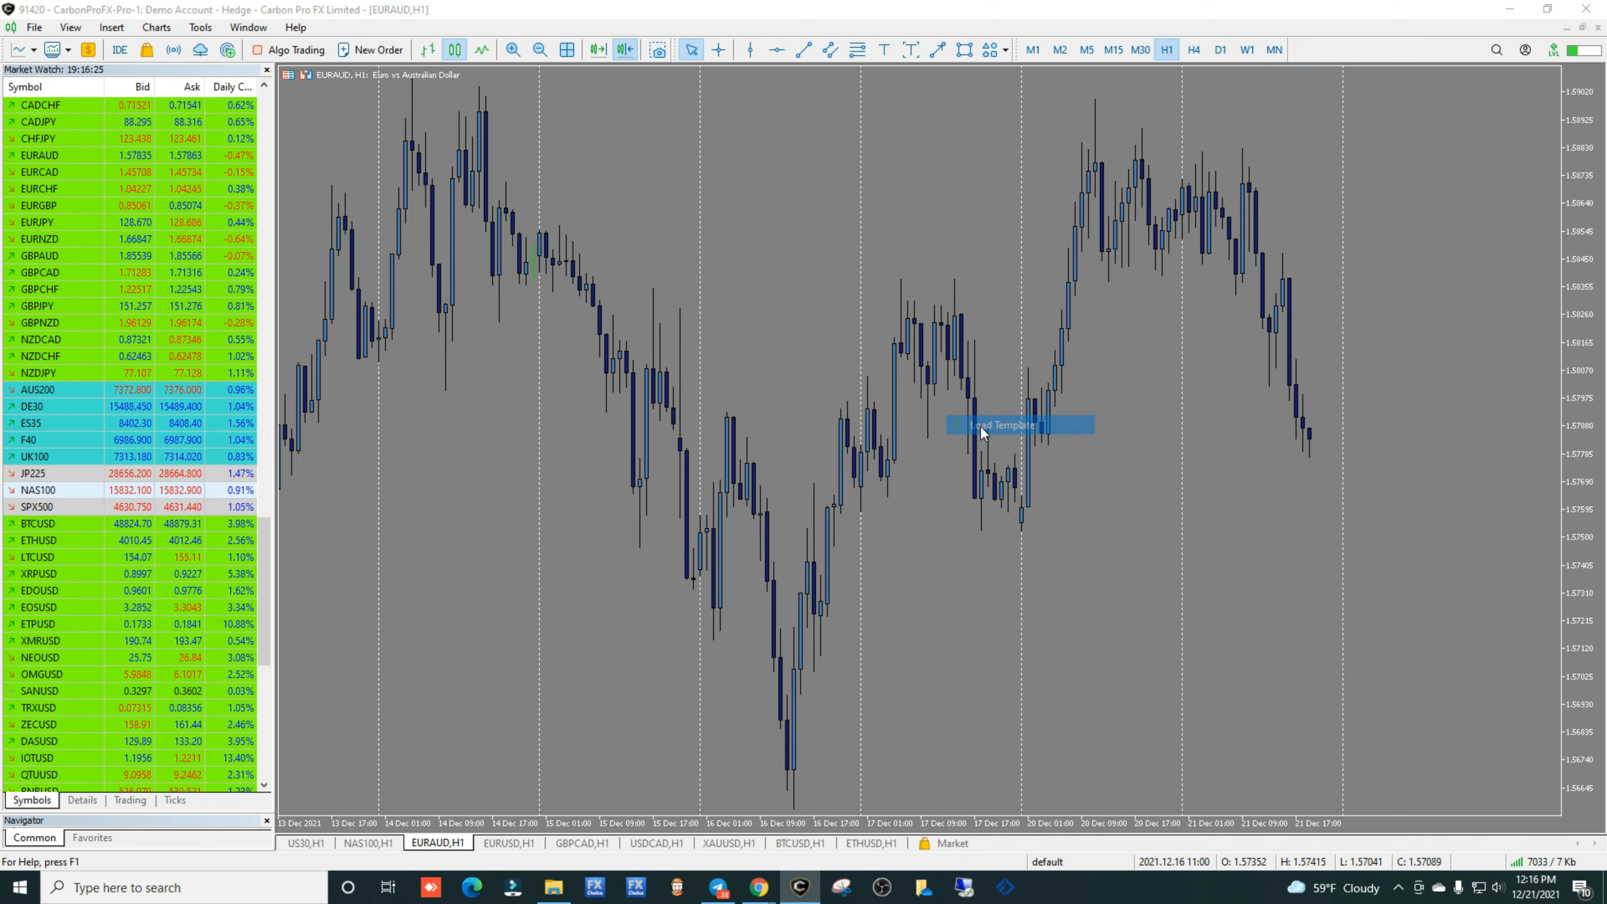
scroll(152, 143, "up", 15)
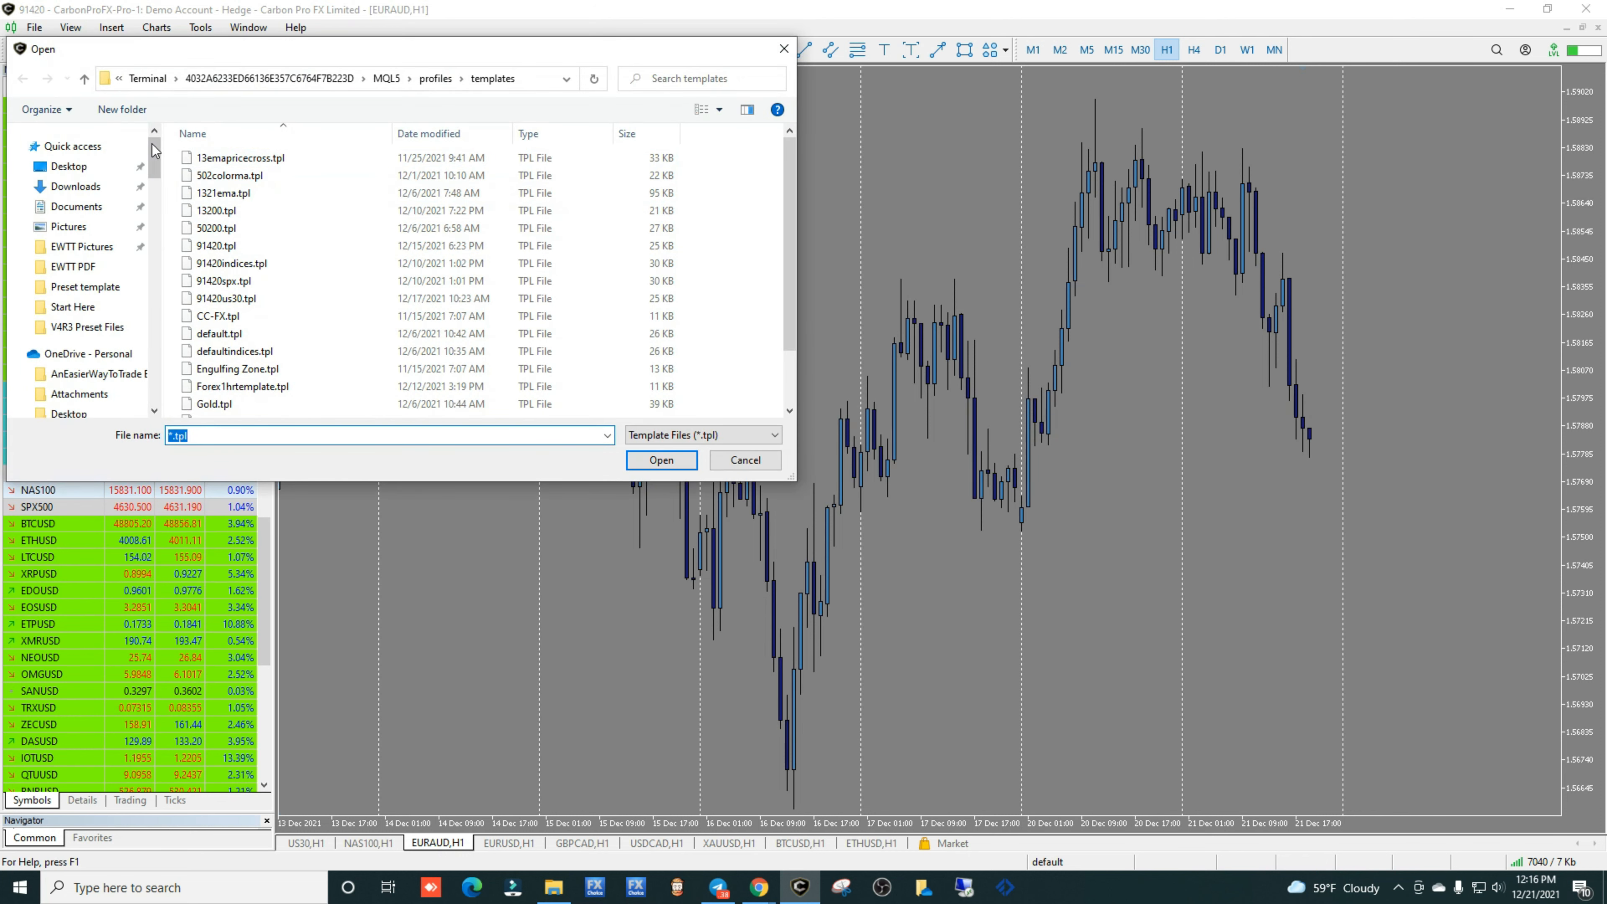
left_click(93, 170)
left_click_drag(789, 175, 790, 306)
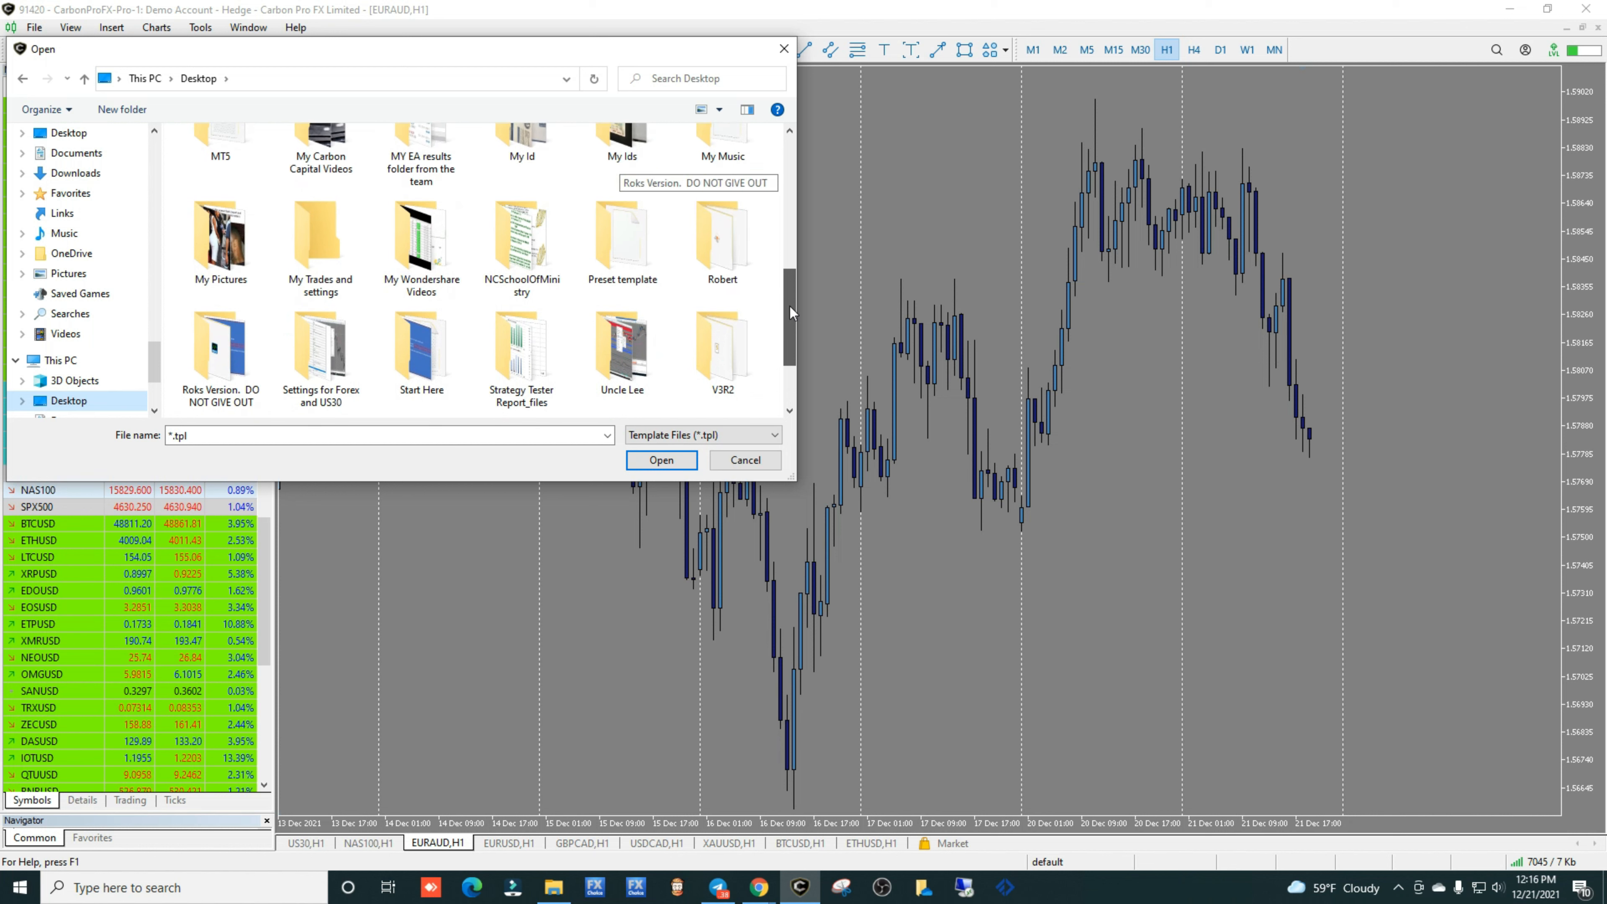
double_click(626, 247)
double_click(221, 157)
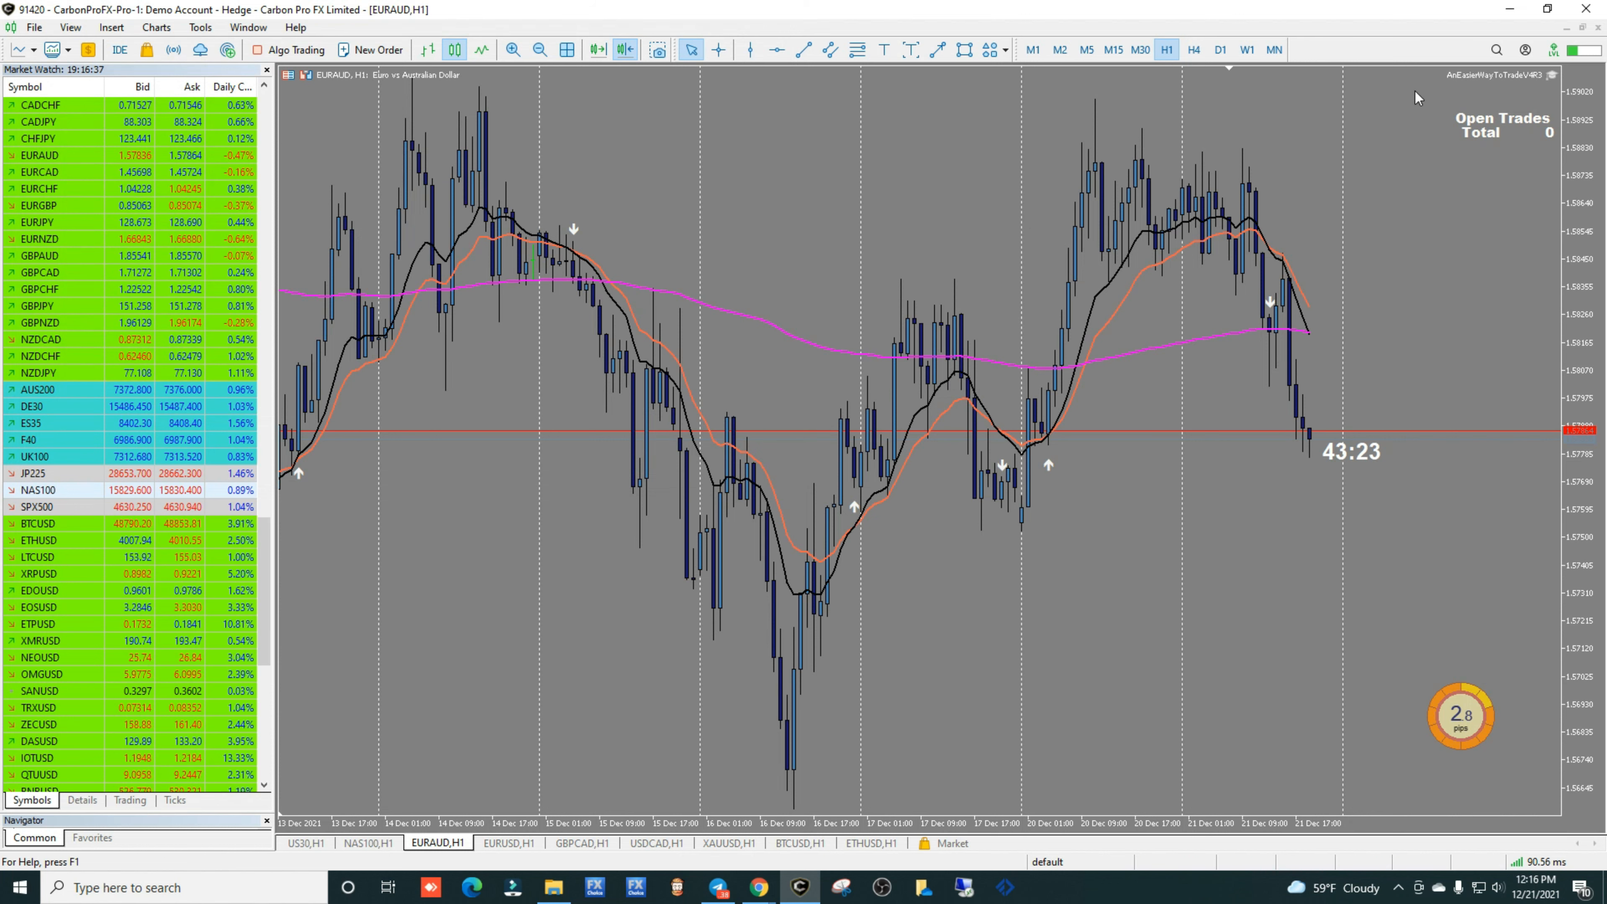
- Load the ea-eu-gcad-ucadh1.set preset from the desktop's V4R3 Preset Files folder into the EURAUD expert advisor's inputs
left_click(1553, 77)
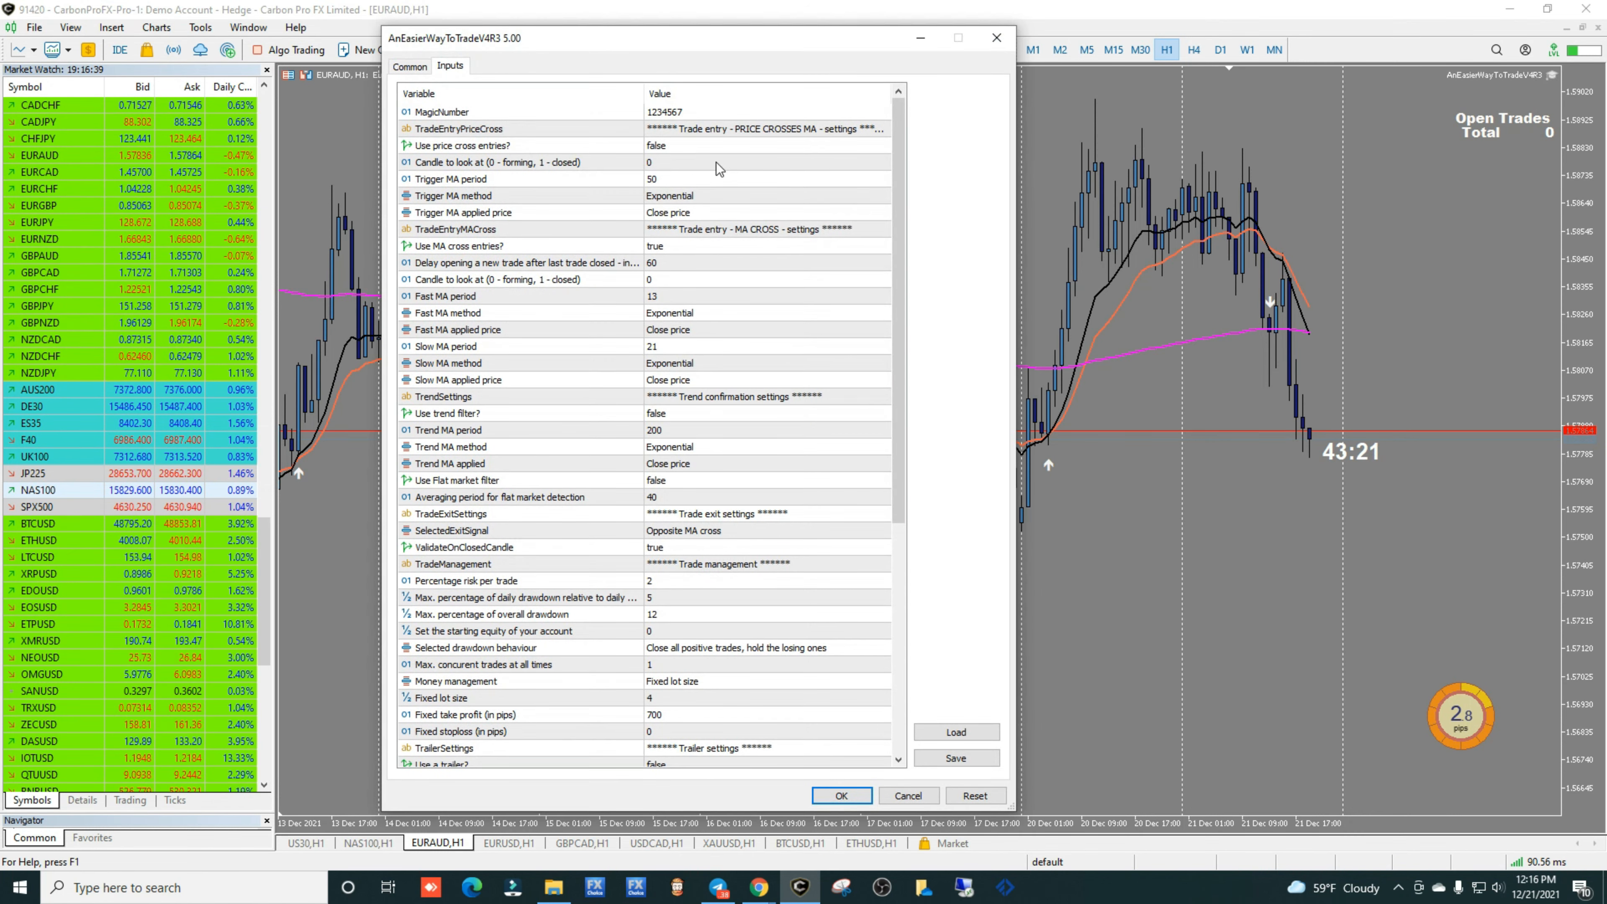
left_click(956, 732)
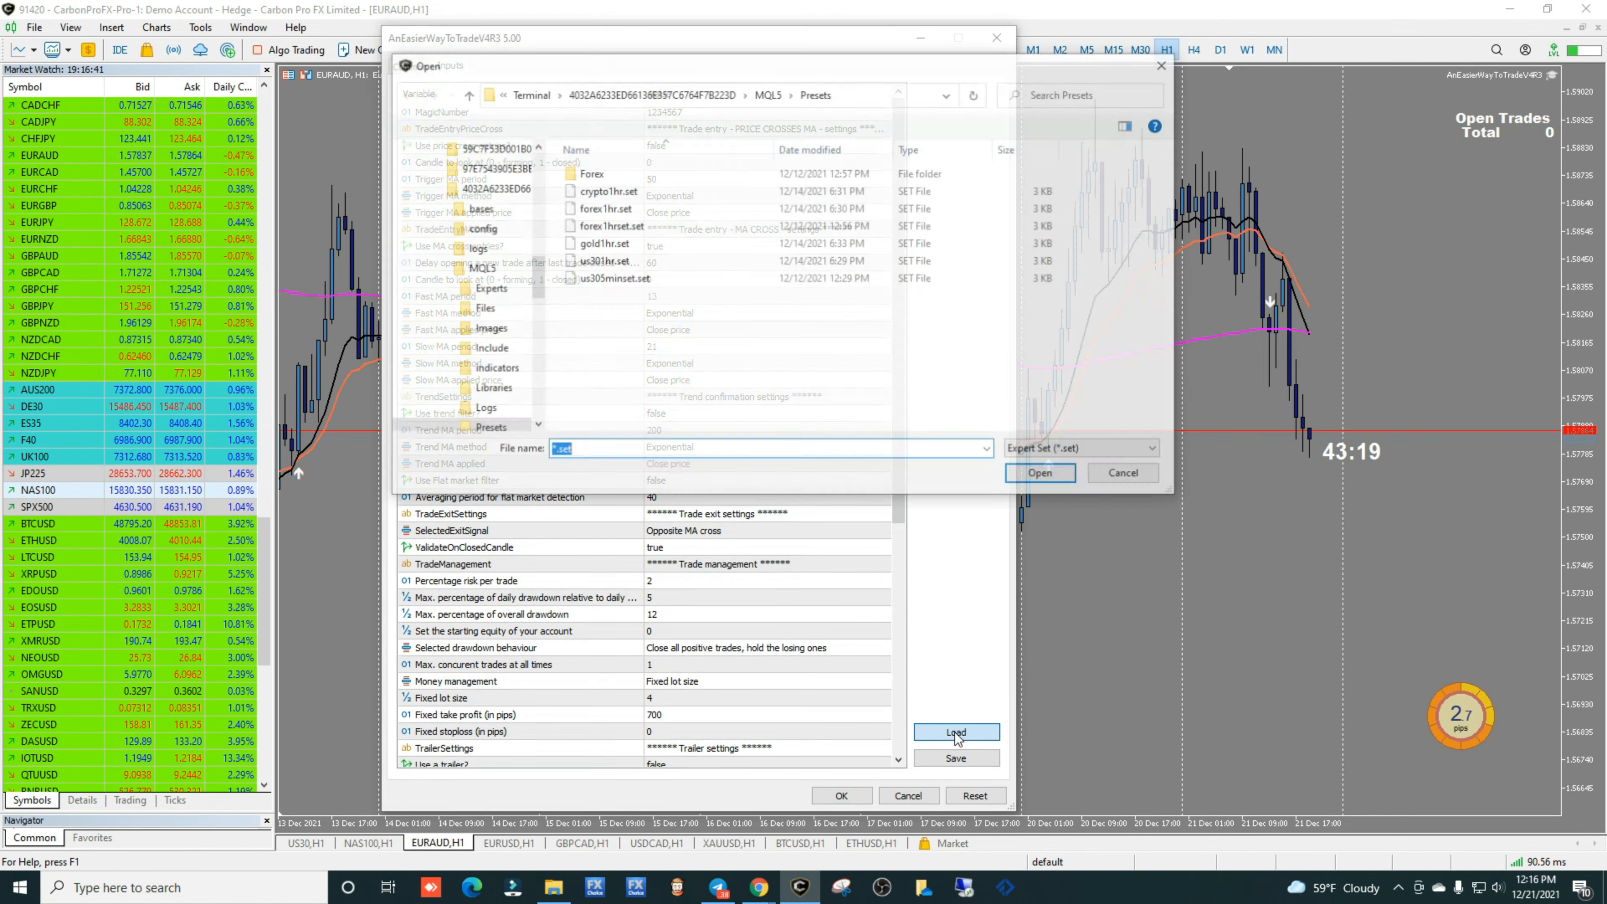
scroll(534, 168, "up", 10)
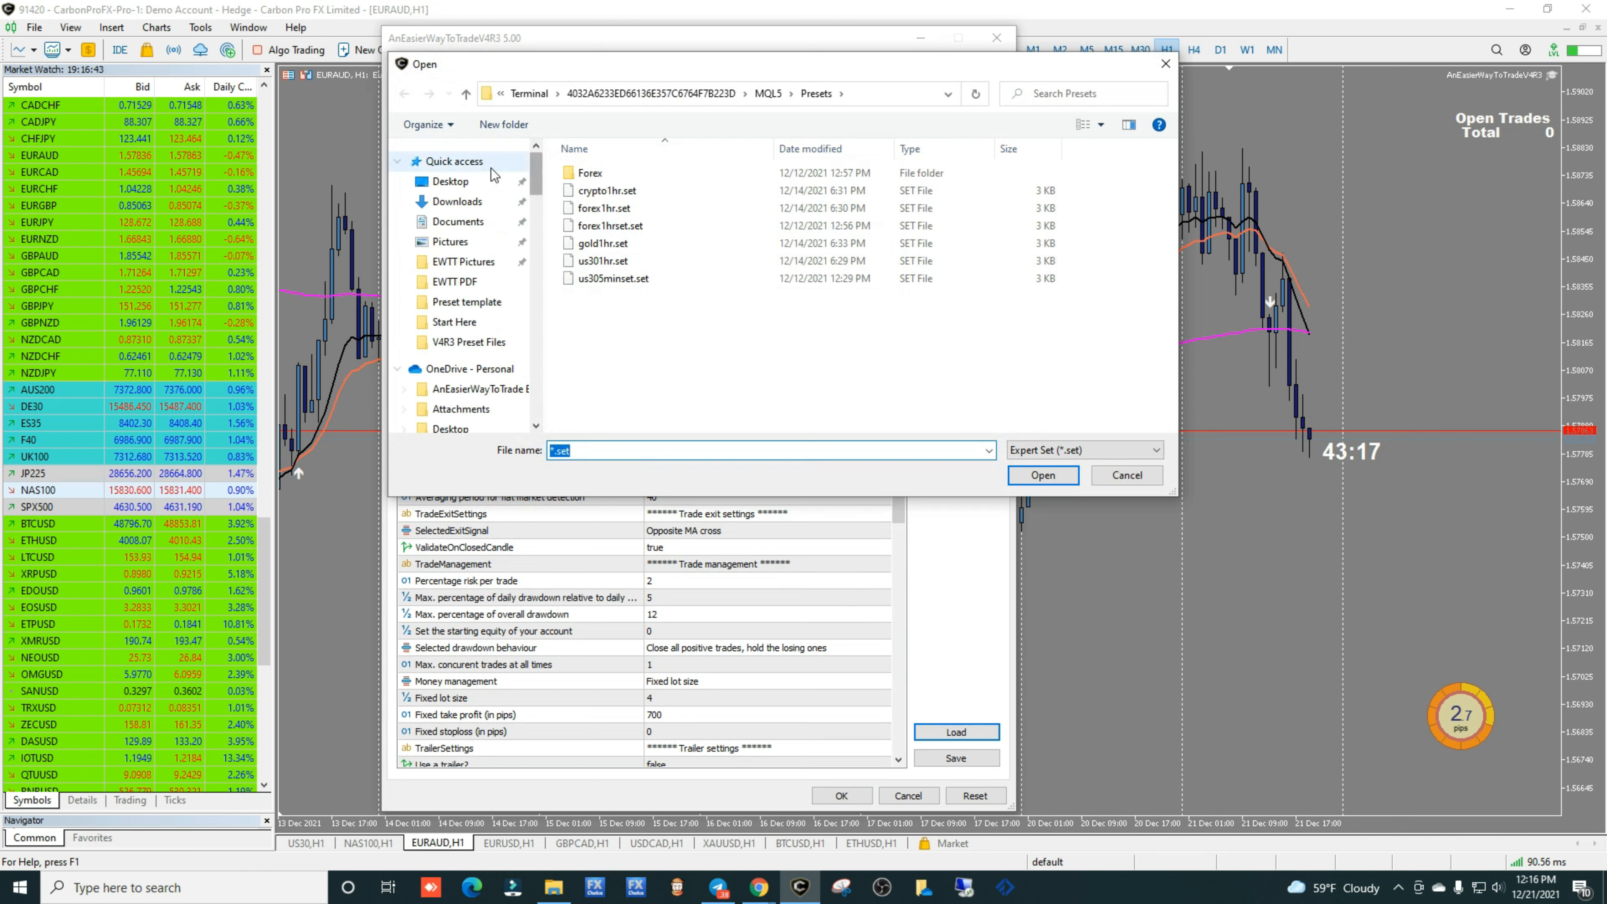
left_click(450, 169)
left_click_drag(1170, 190, 1170, 361)
double_click(613, 389)
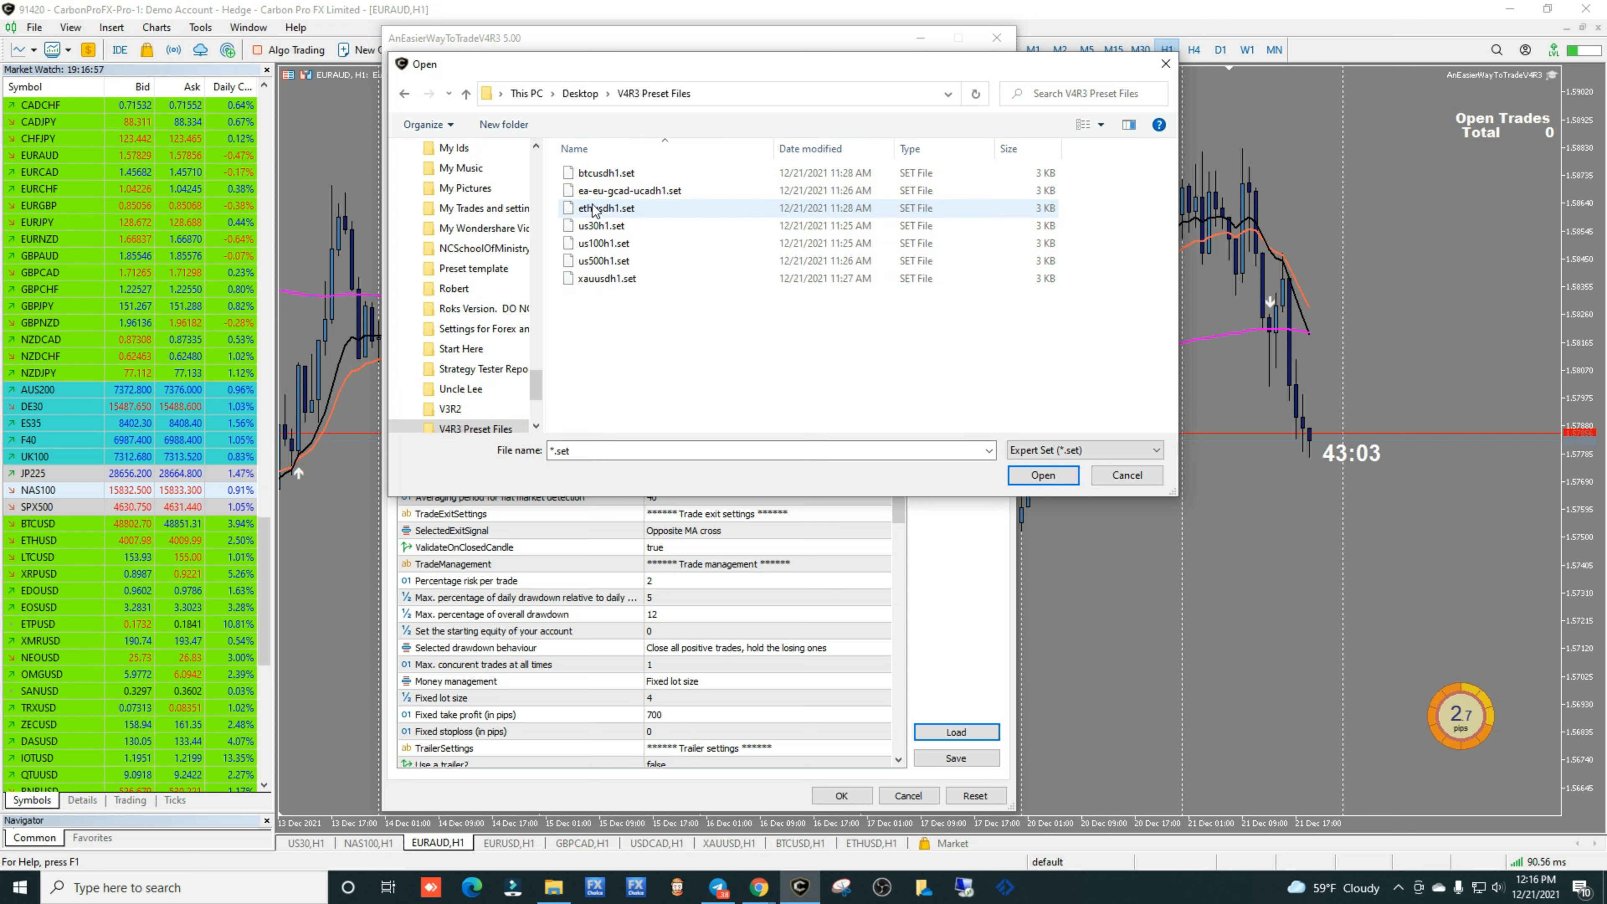
double_click(599, 192)
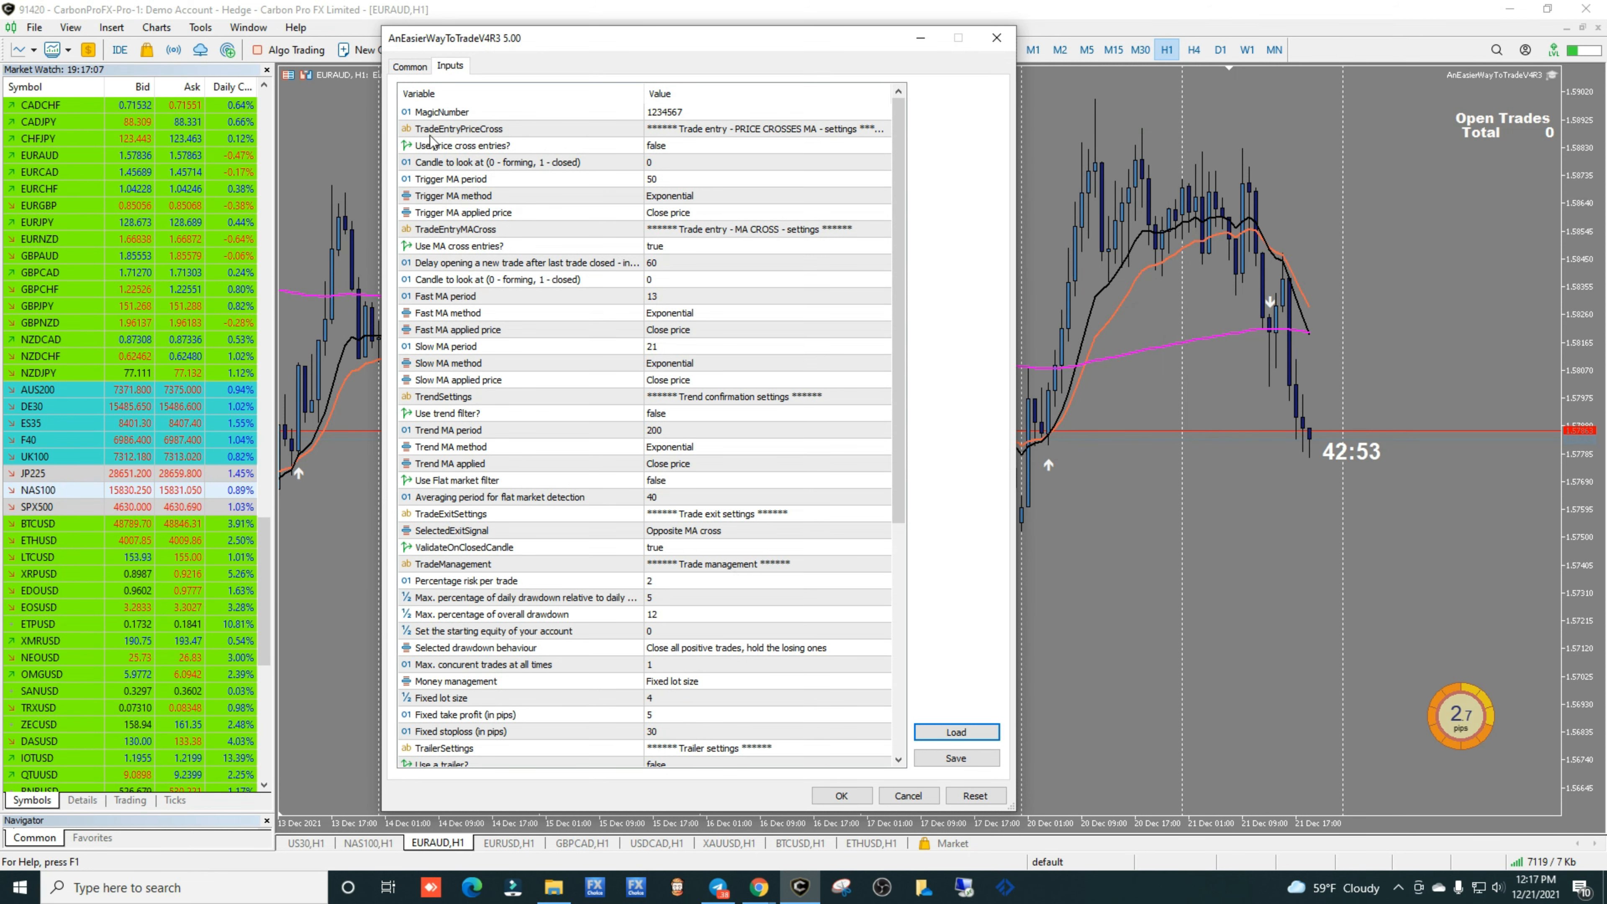
- Check the EURAUD expert advisor's trading permissions and apply its loaded settings
left_click(409, 67)
left_click(450, 67)
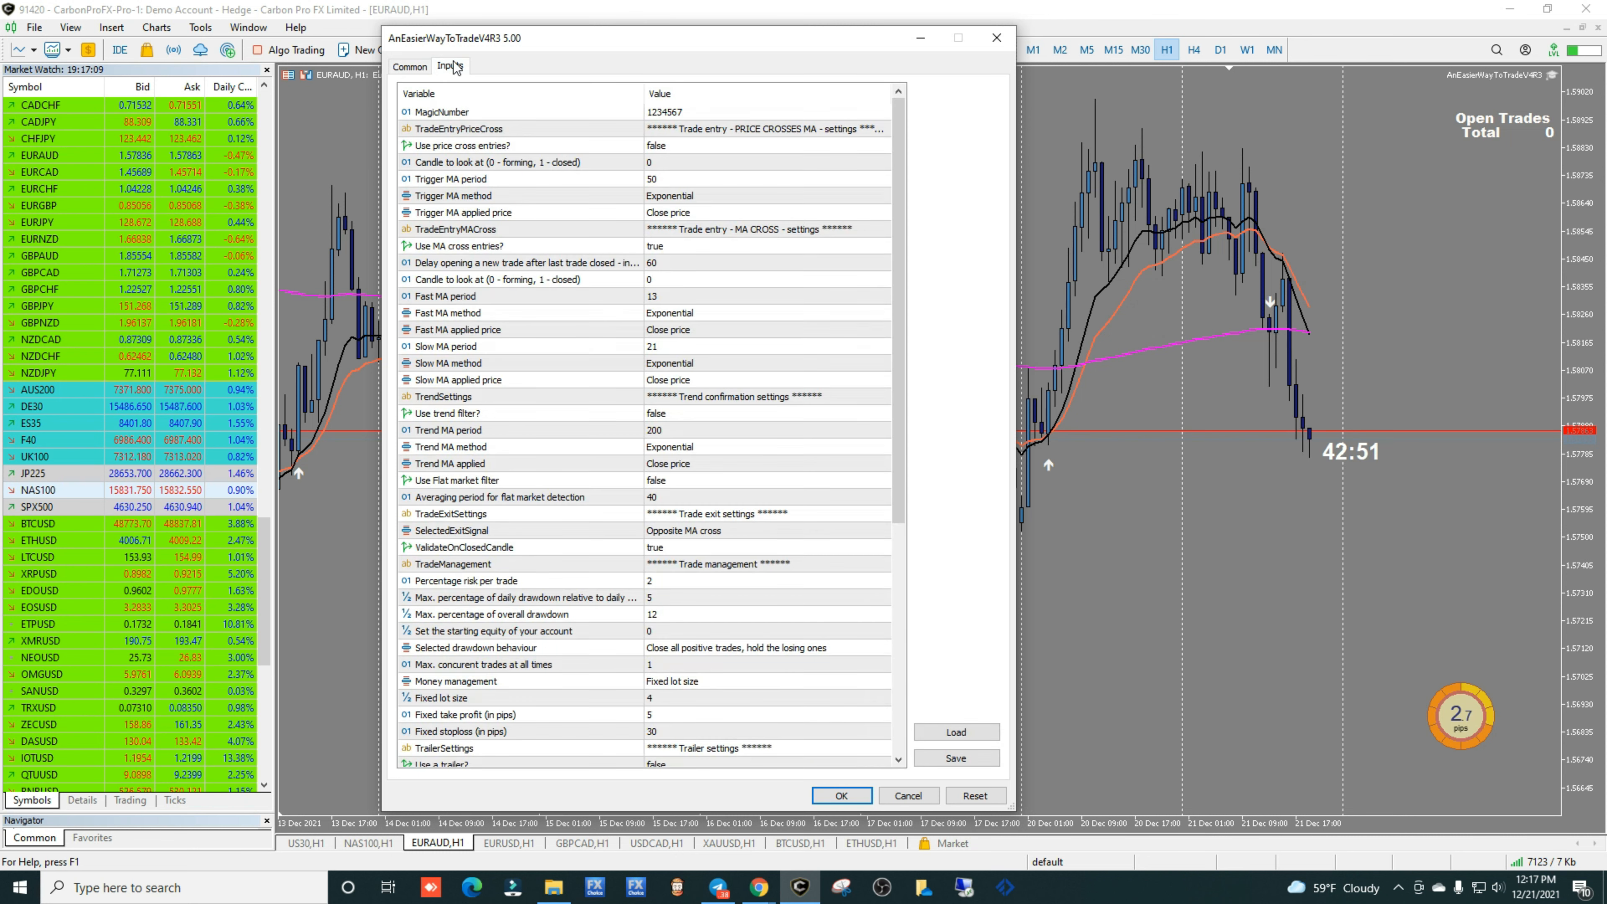
left_click(841, 797)
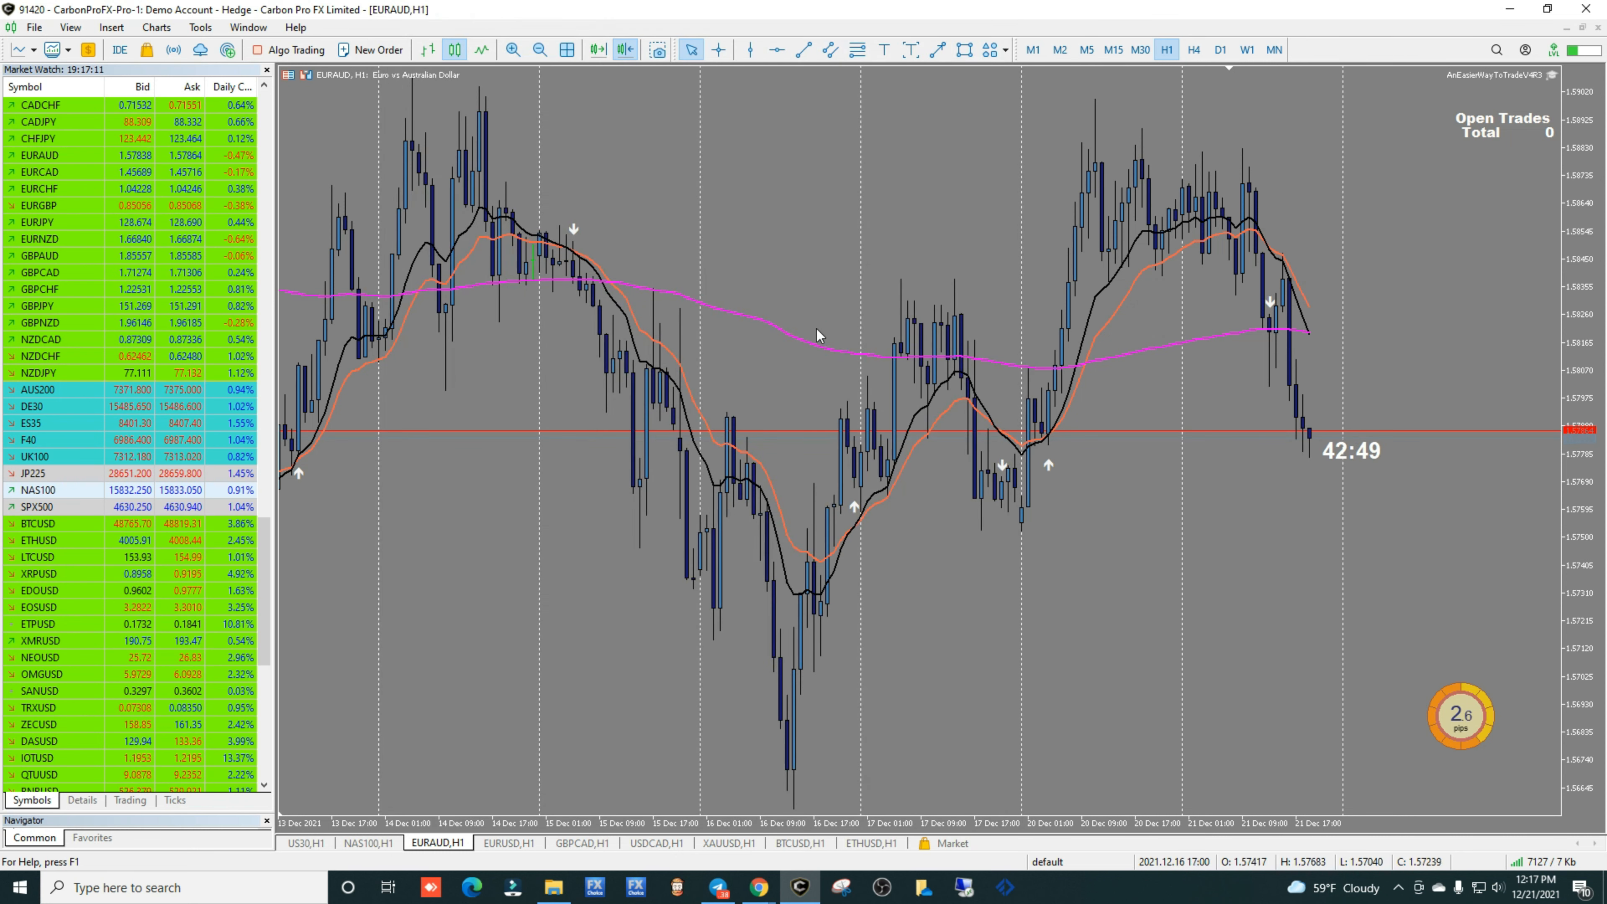
right_click(764, 218)
mouse_move(822, 461)
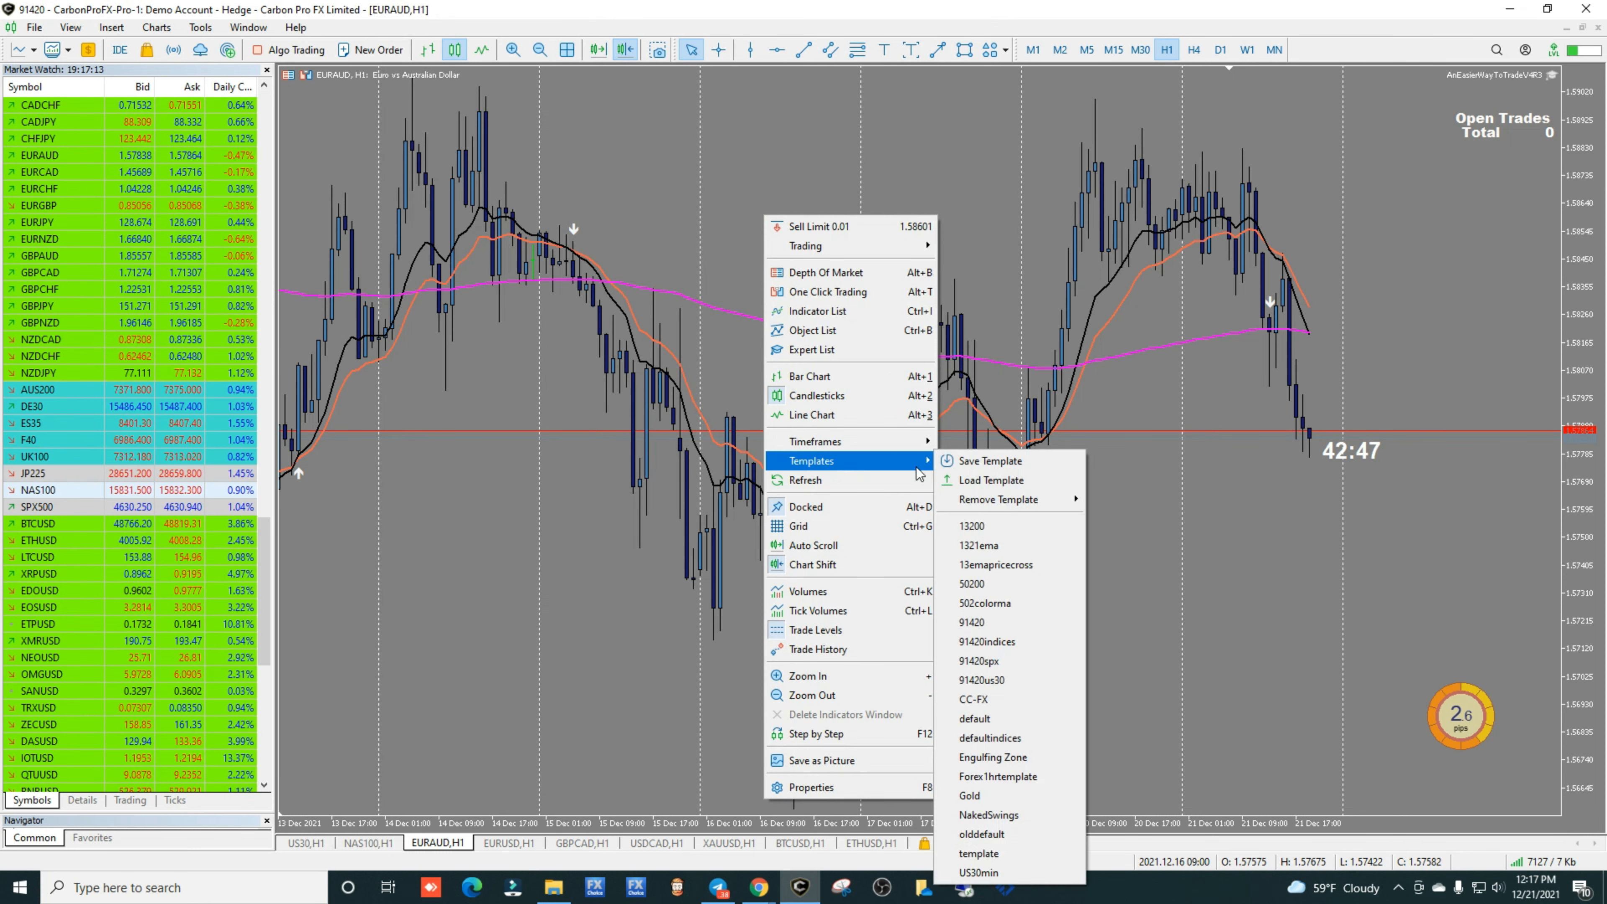
left_click(967, 466)
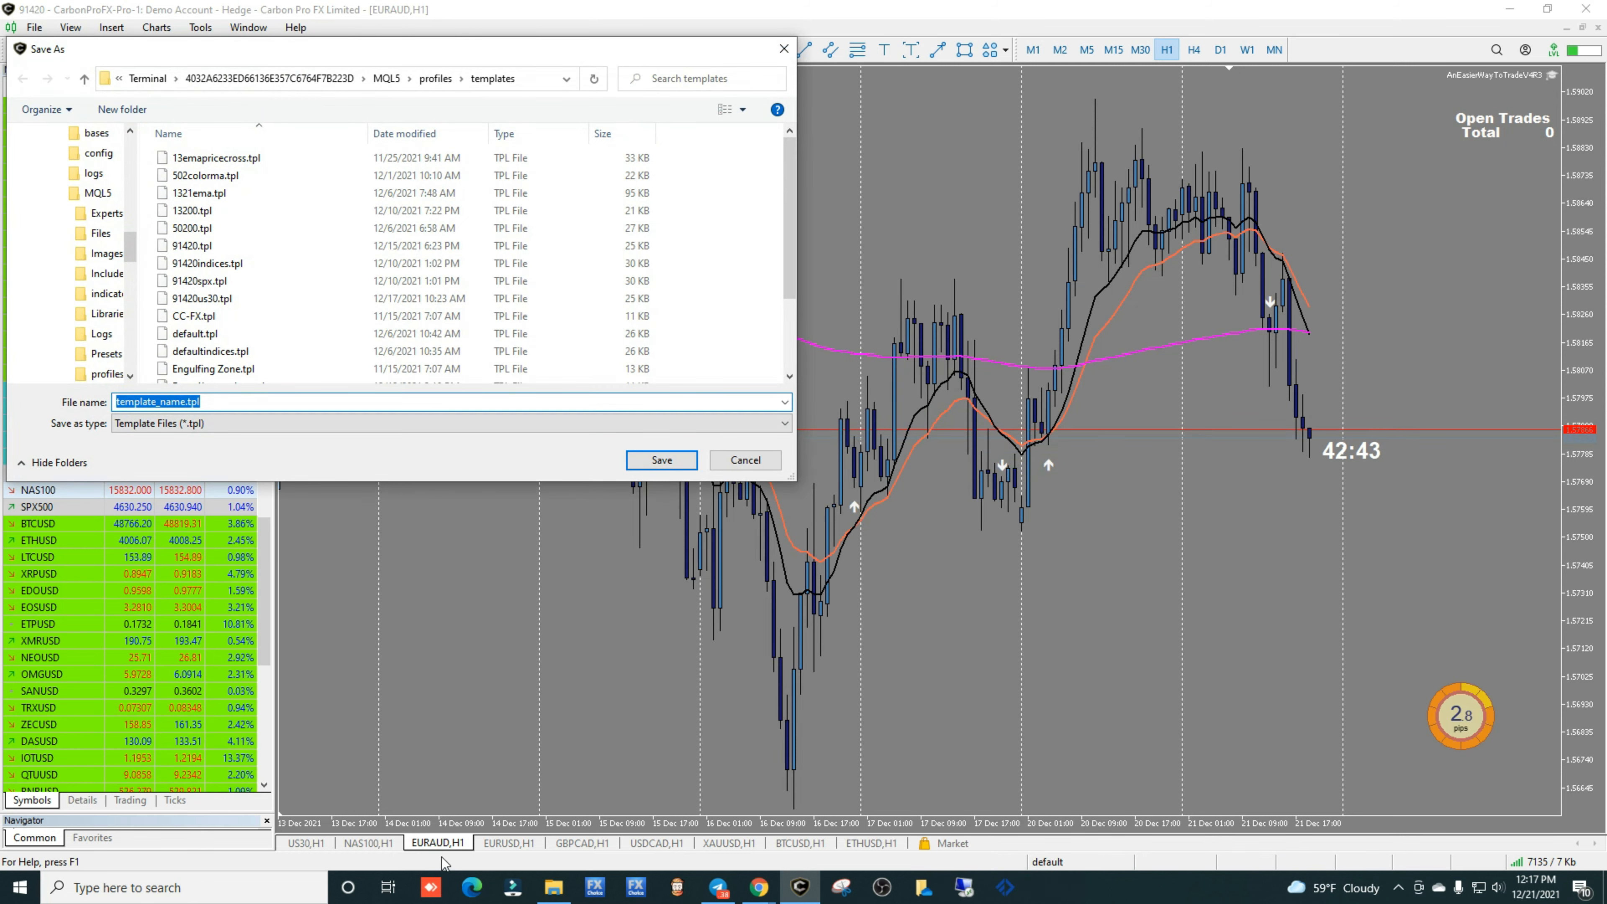
left_click(744, 460)
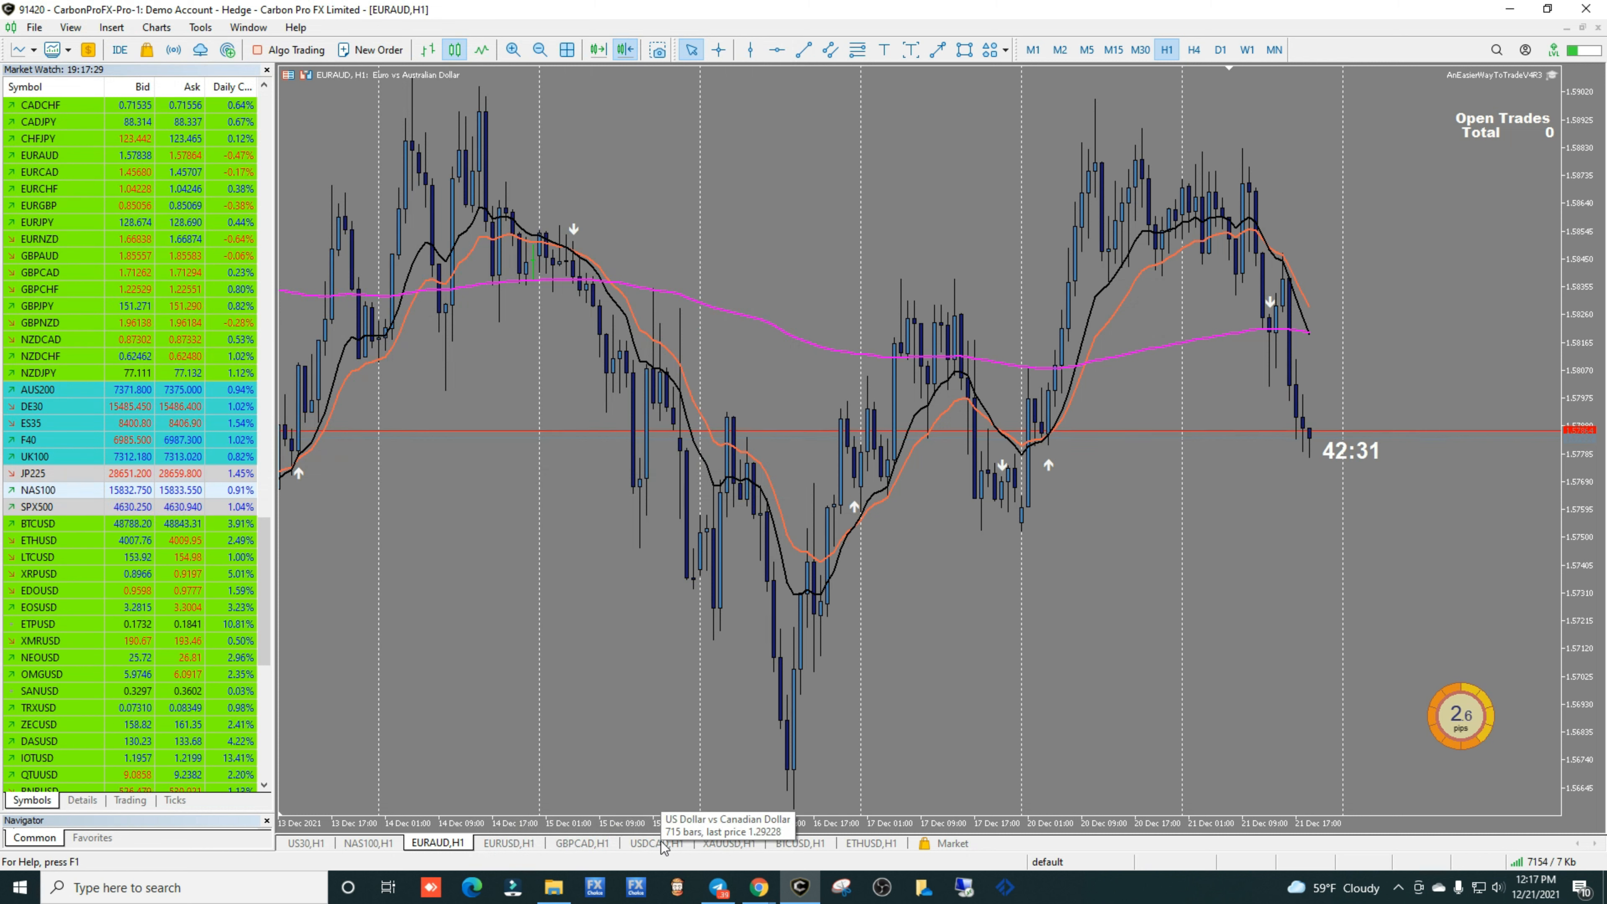
- Load the Default.tpl template from the desktop's Preset template folder onto the XAUUSD chart
left_click(727, 845)
right_click(667, 186)
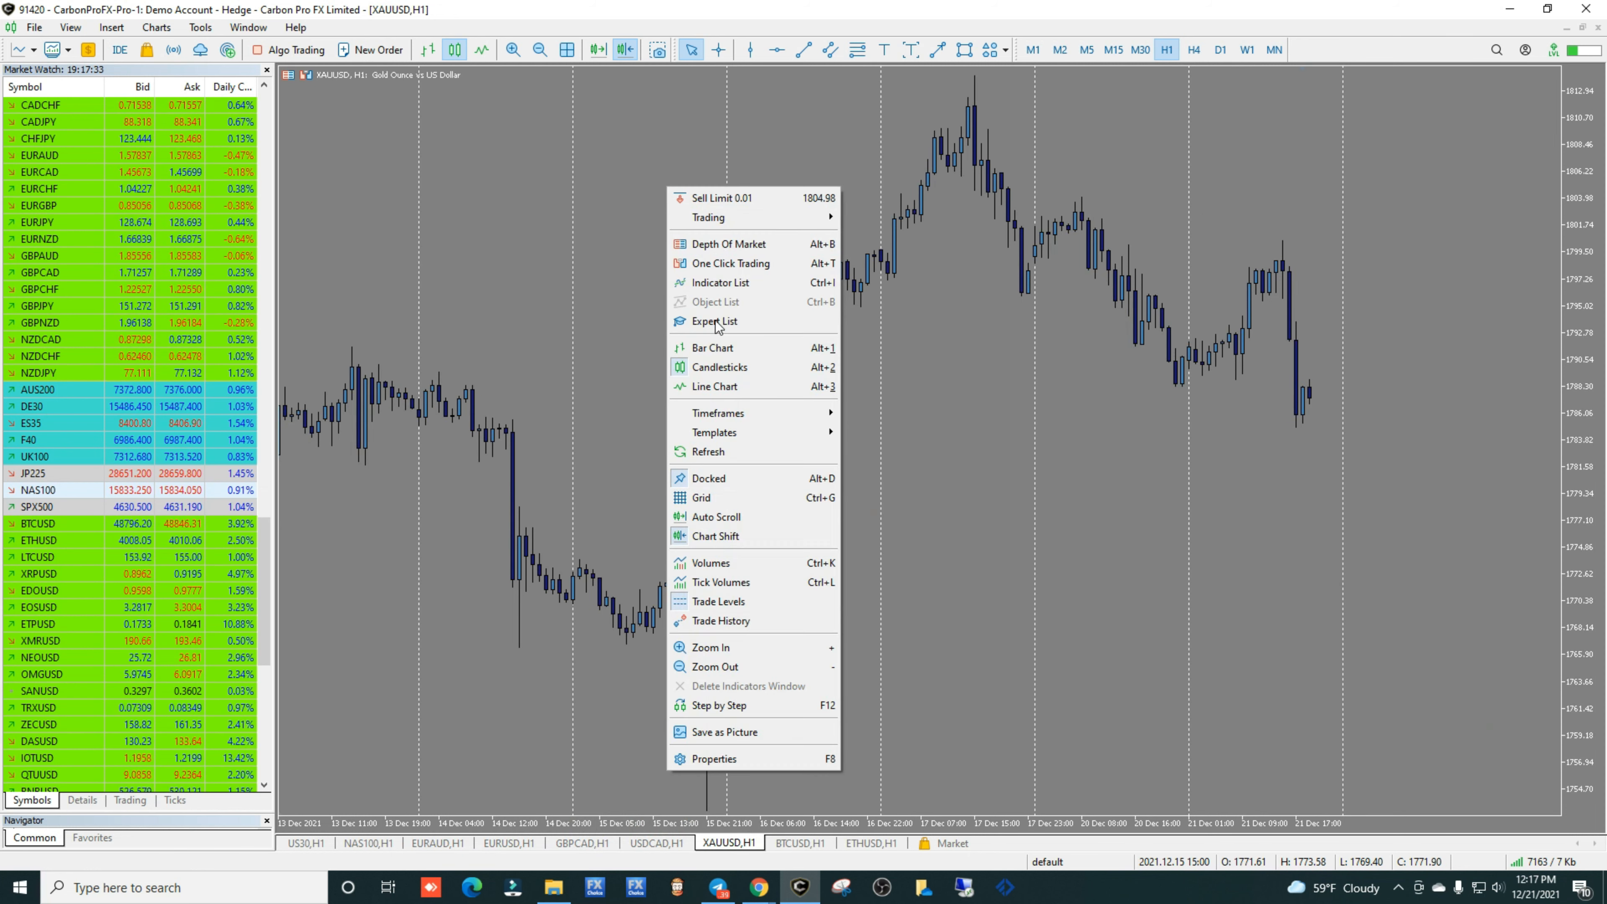
mouse_move(731, 439)
left_click(868, 452)
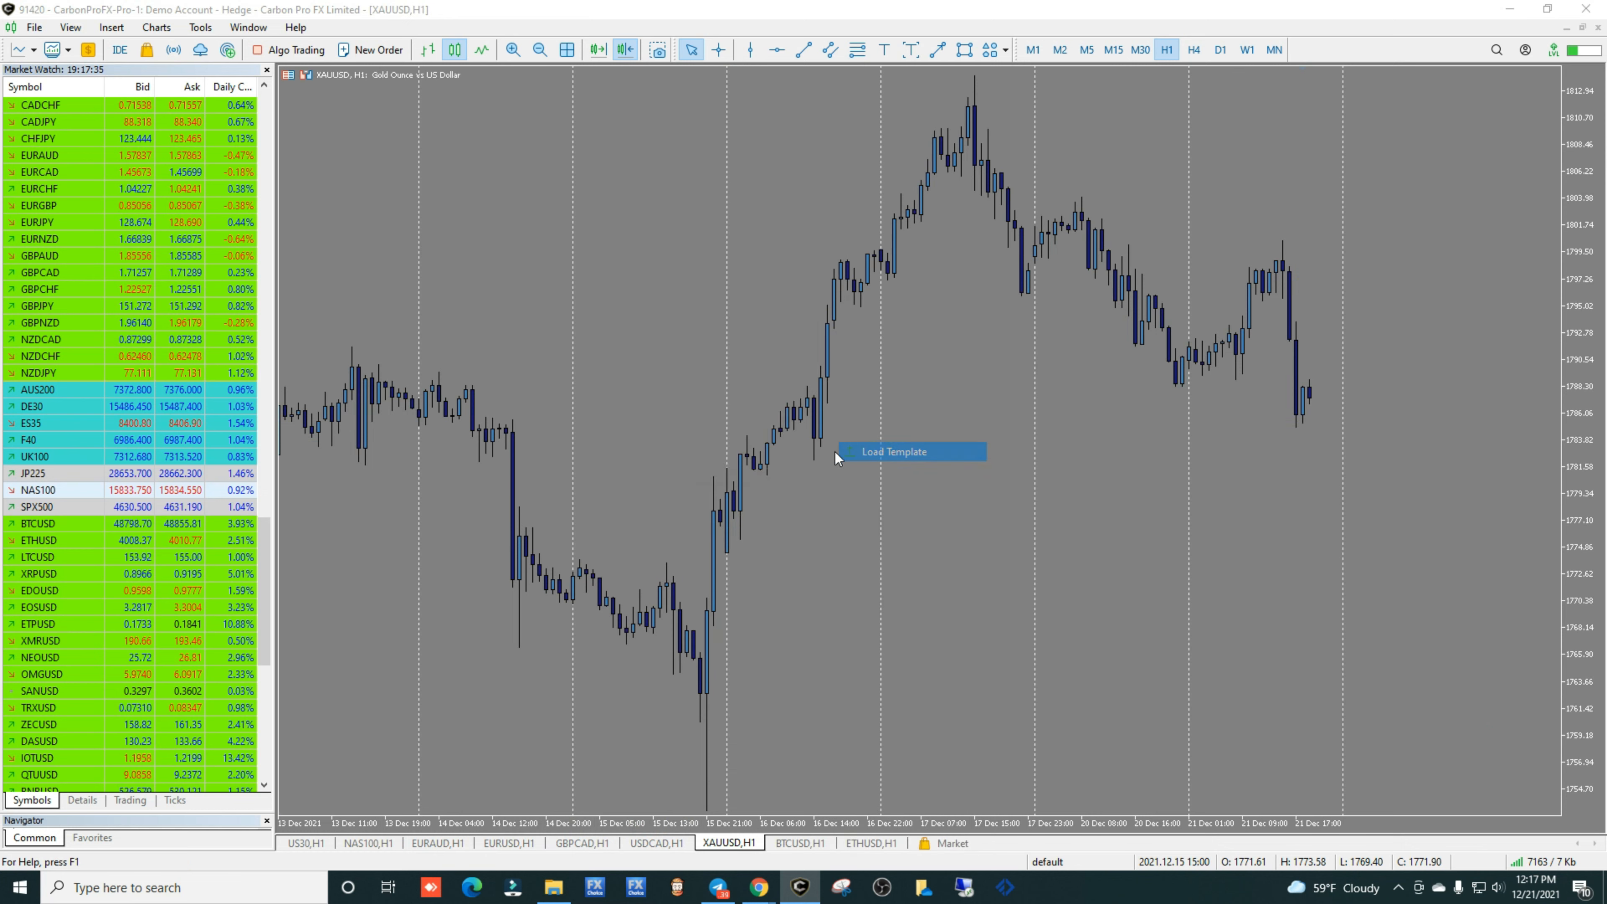
scroll(155, 146, "up", 10)
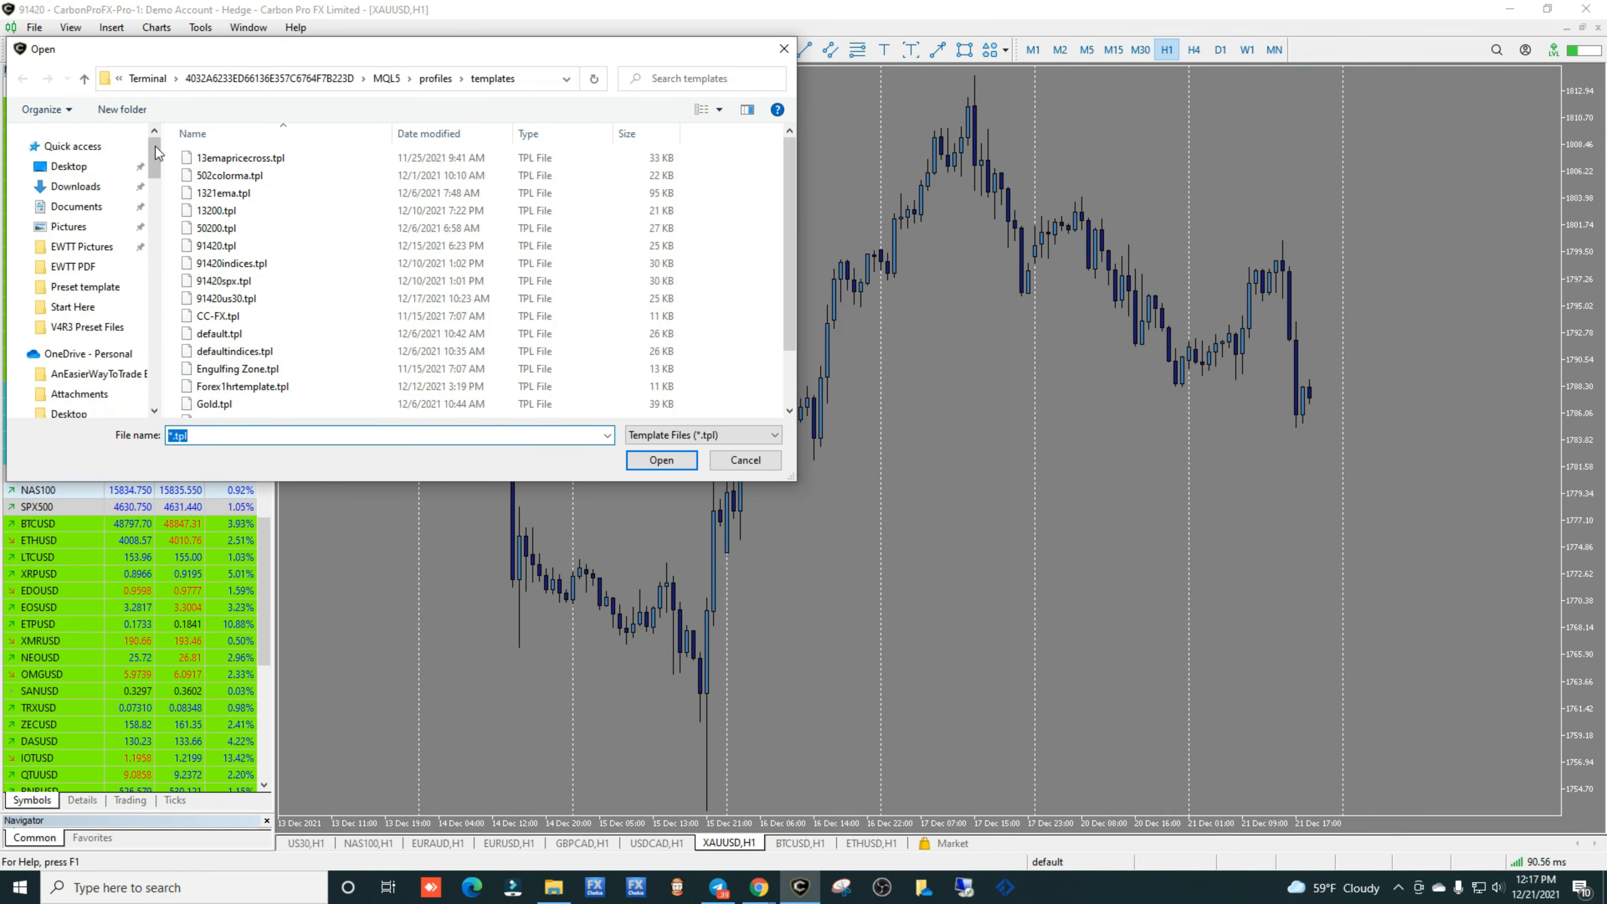
left_click(100, 168)
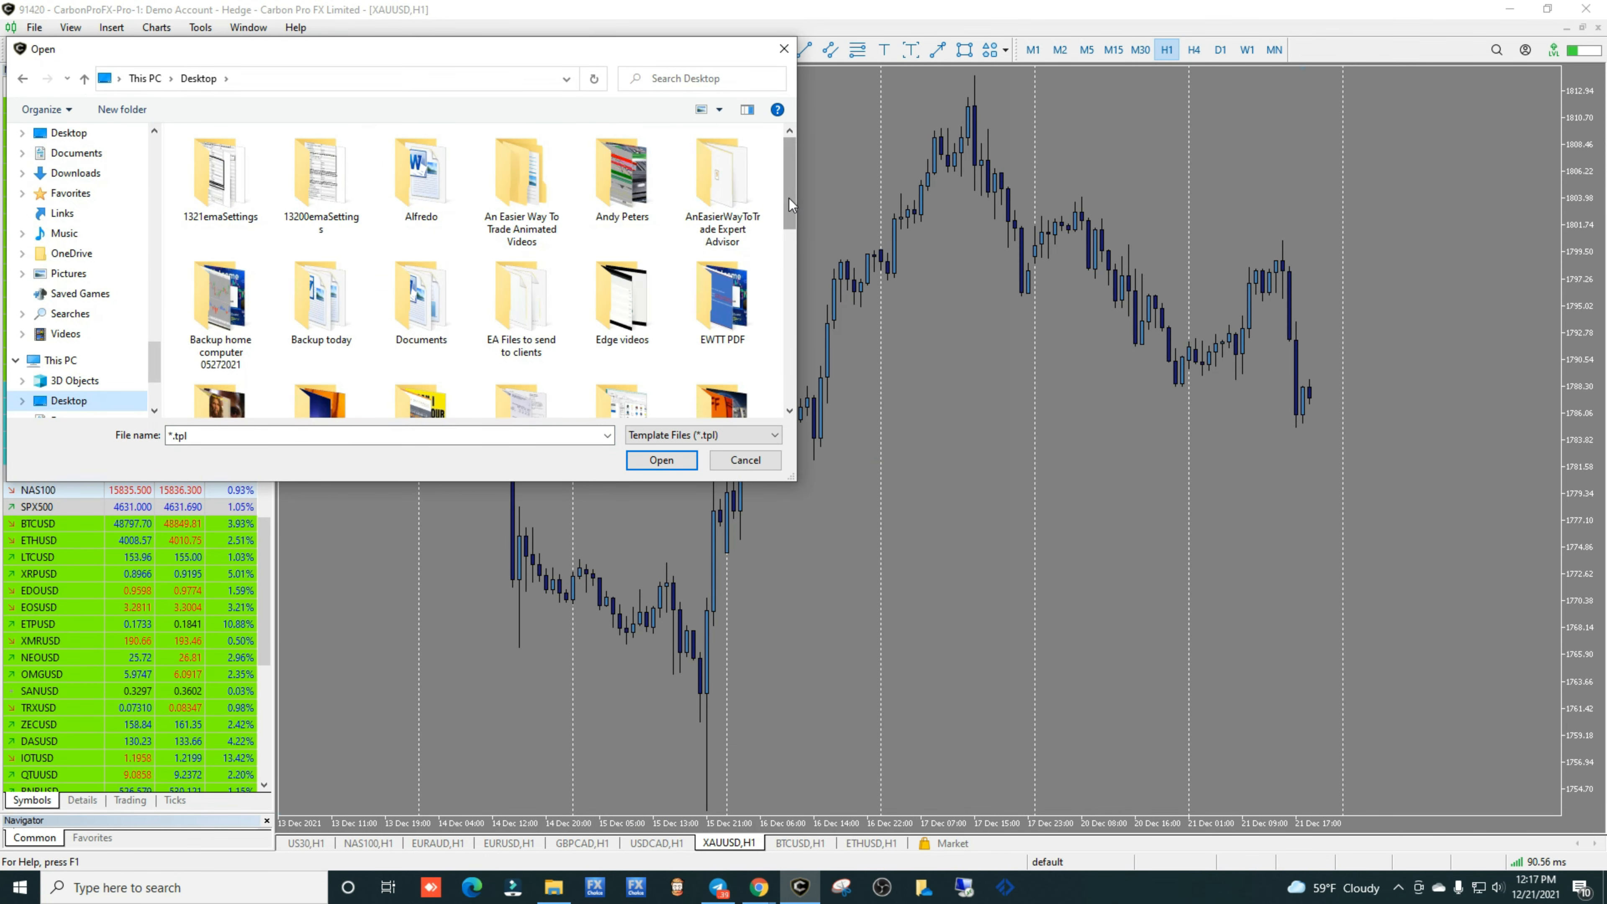
left_click_drag(789, 199, 781, 336)
double_click(628, 241)
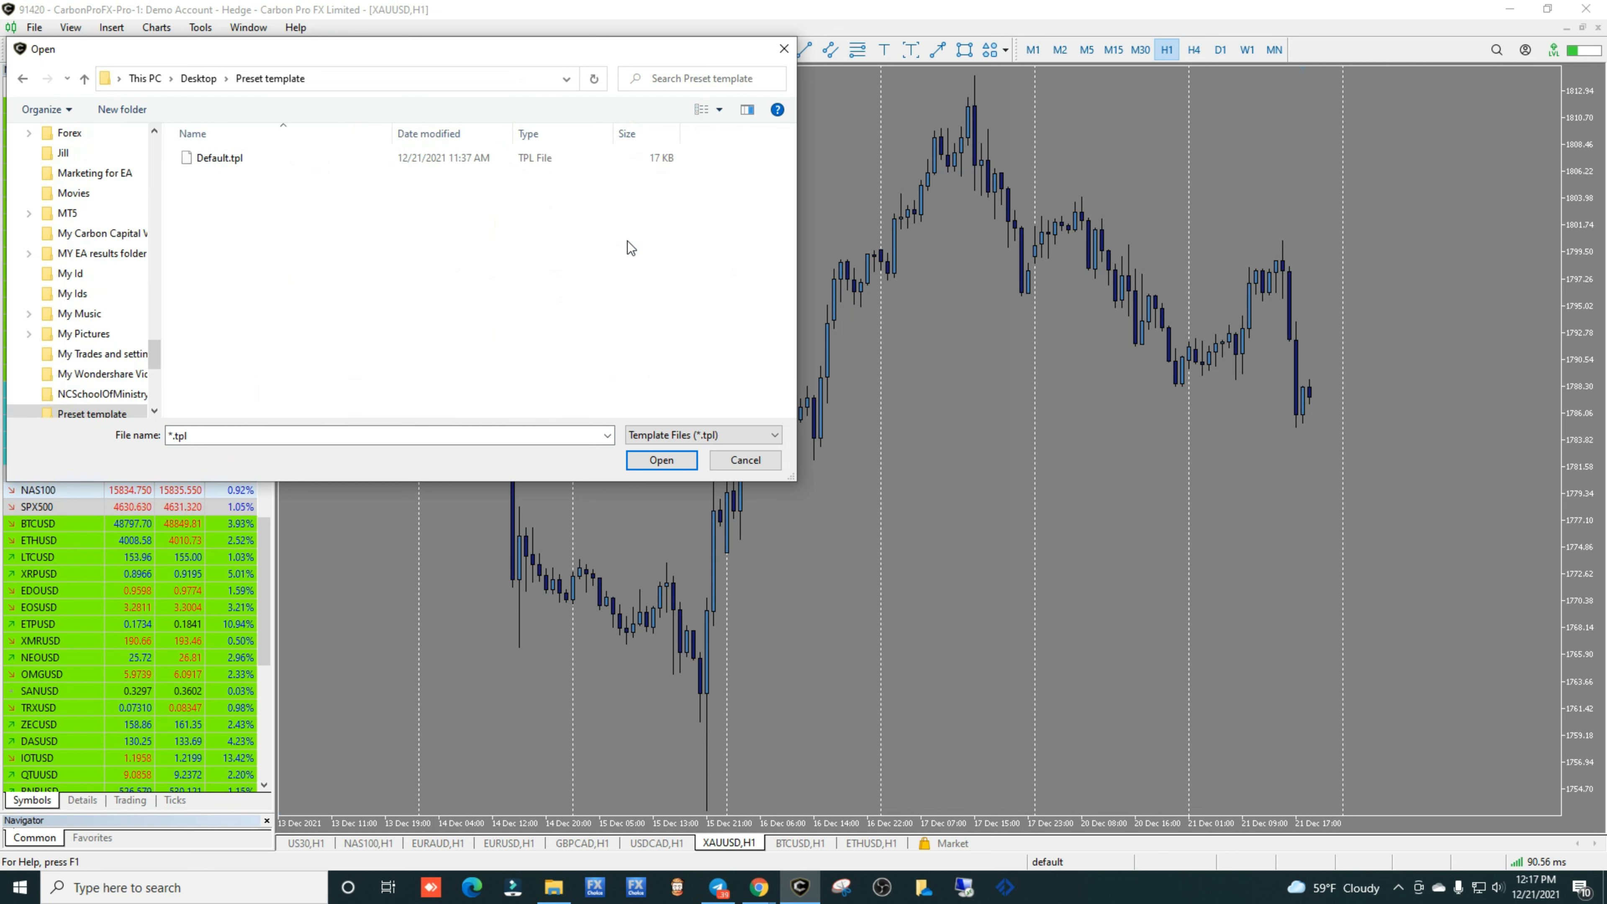
double_click(249, 157)
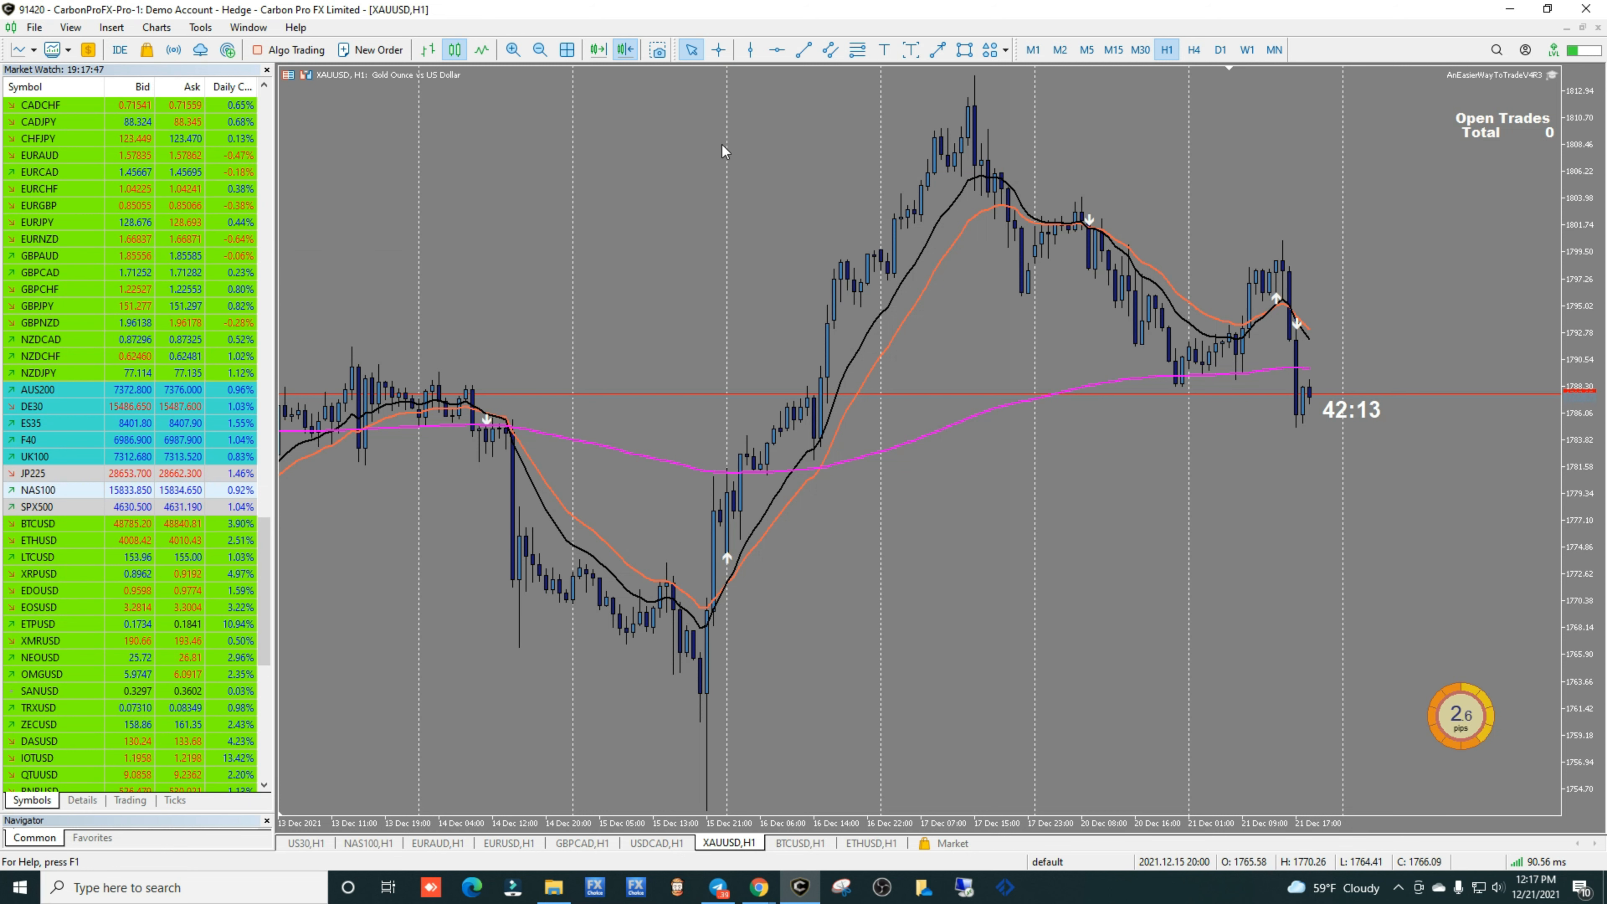
- Load the xauusdh1.set preset from the desktop's V4R3 Preset Files folder into the XAUUSD expert advisor's inputs
left_click(1554, 77)
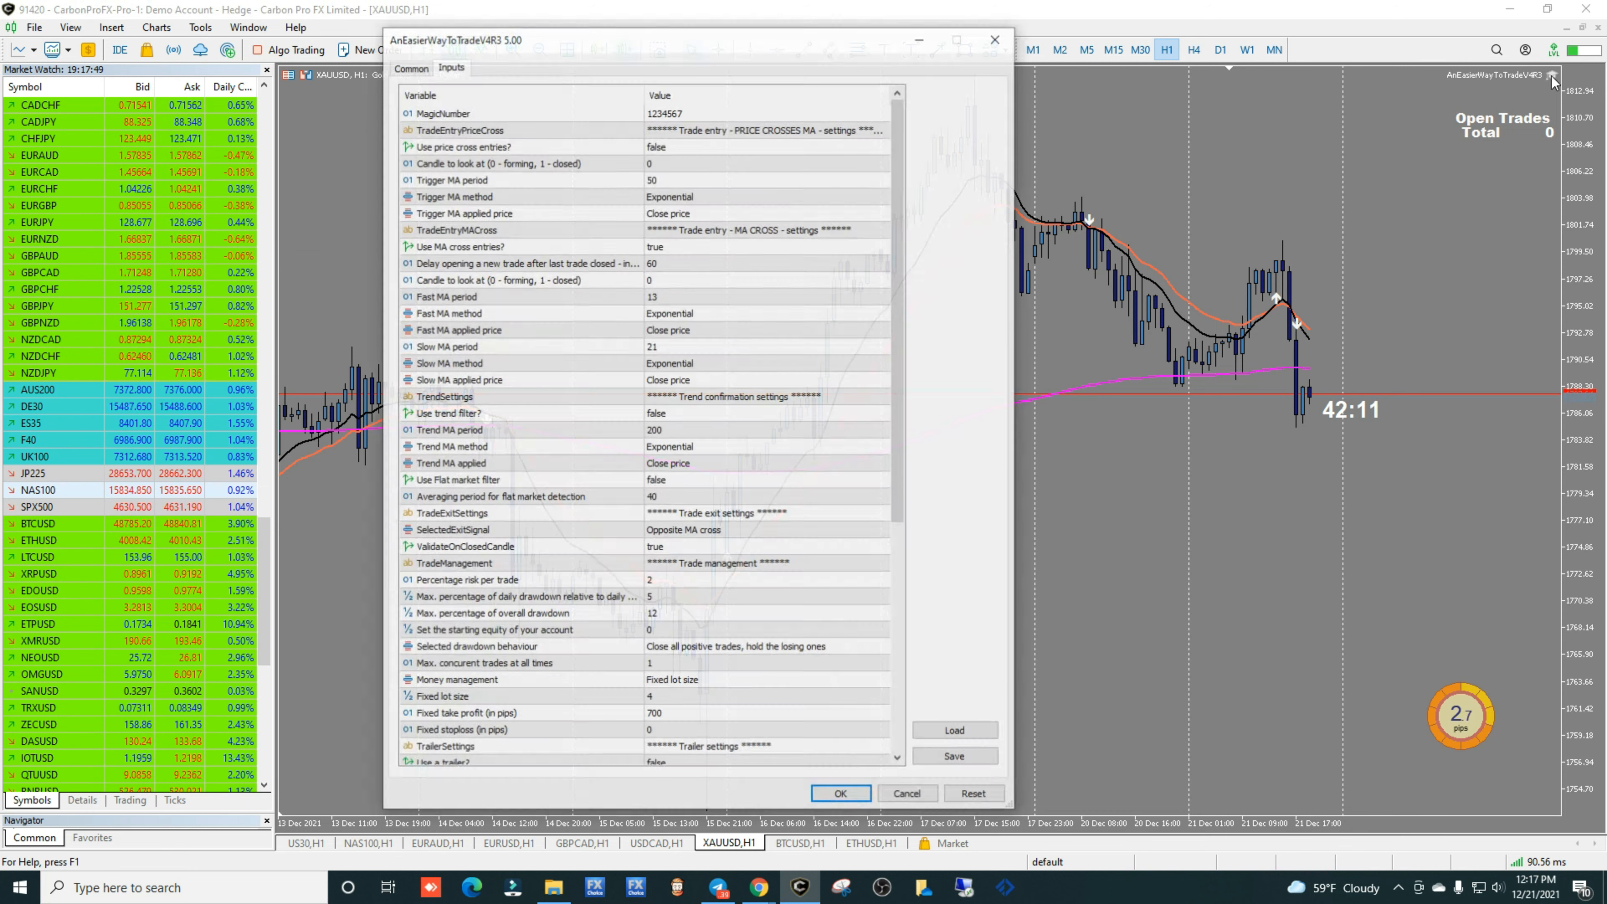
left_click(955, 733)
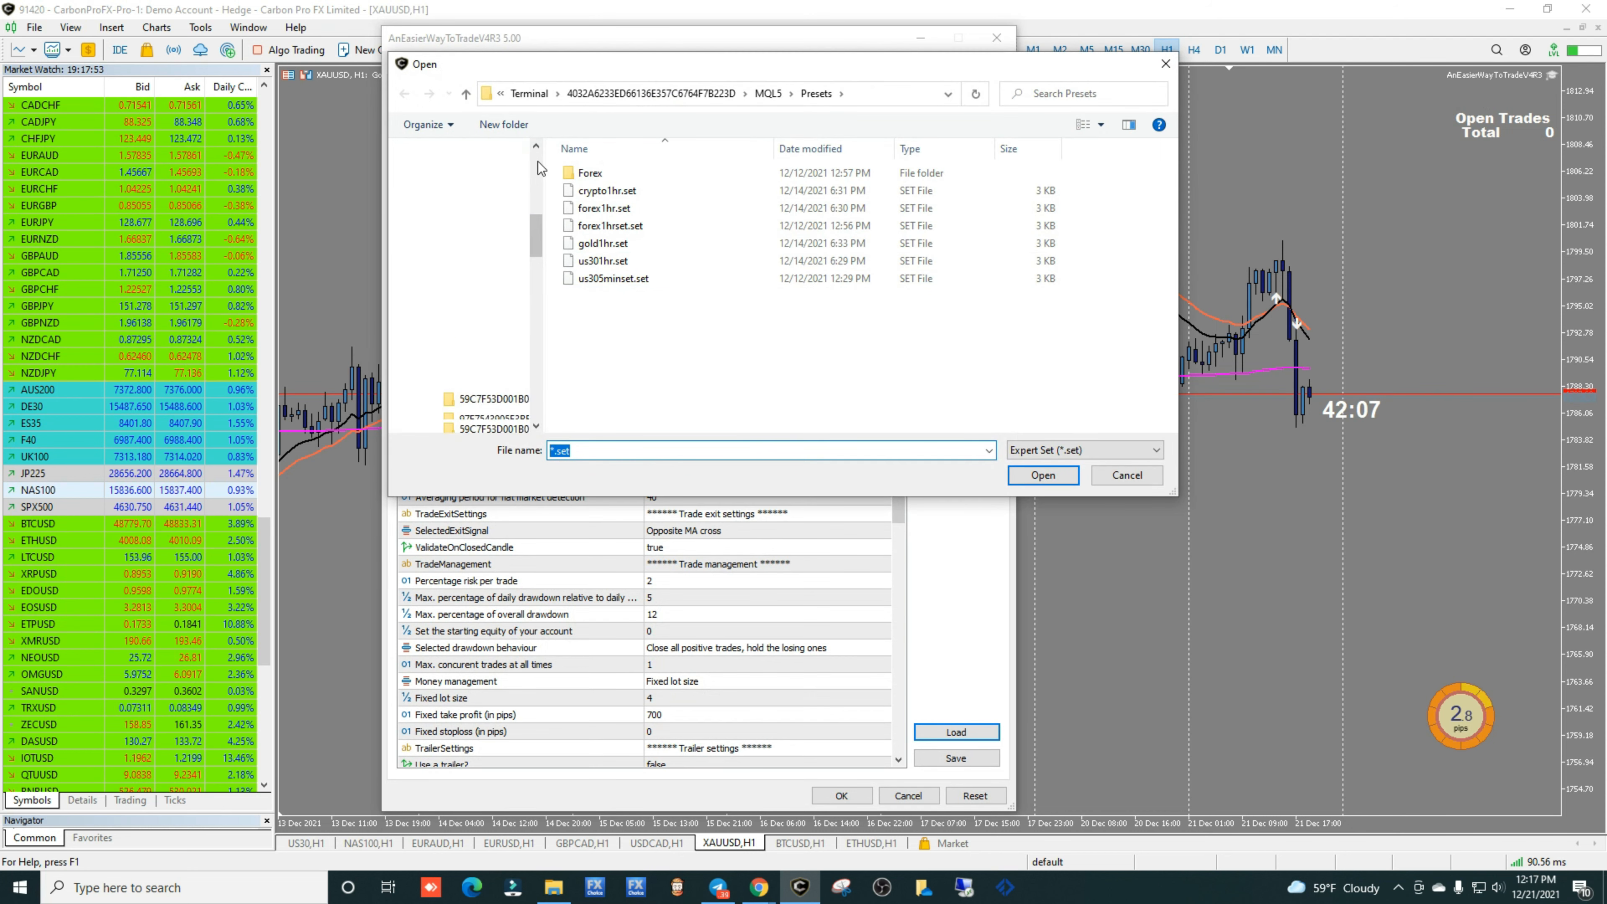
left_click(452, 181)
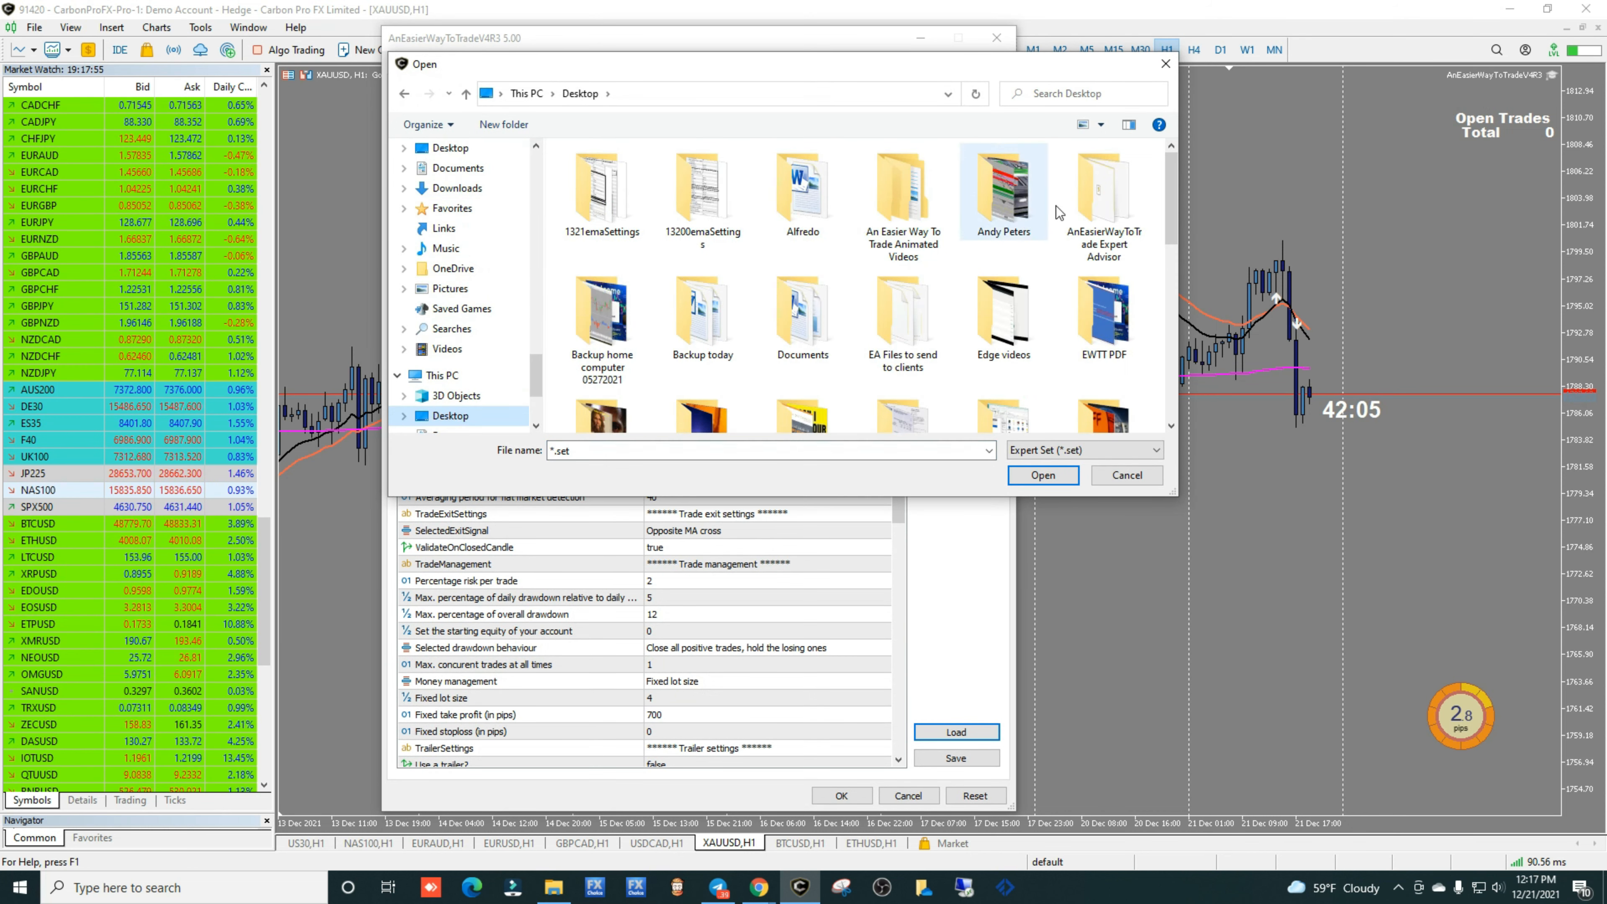
left_click_drag(1175, 184, 1167, 360)
double_click(618, 371)
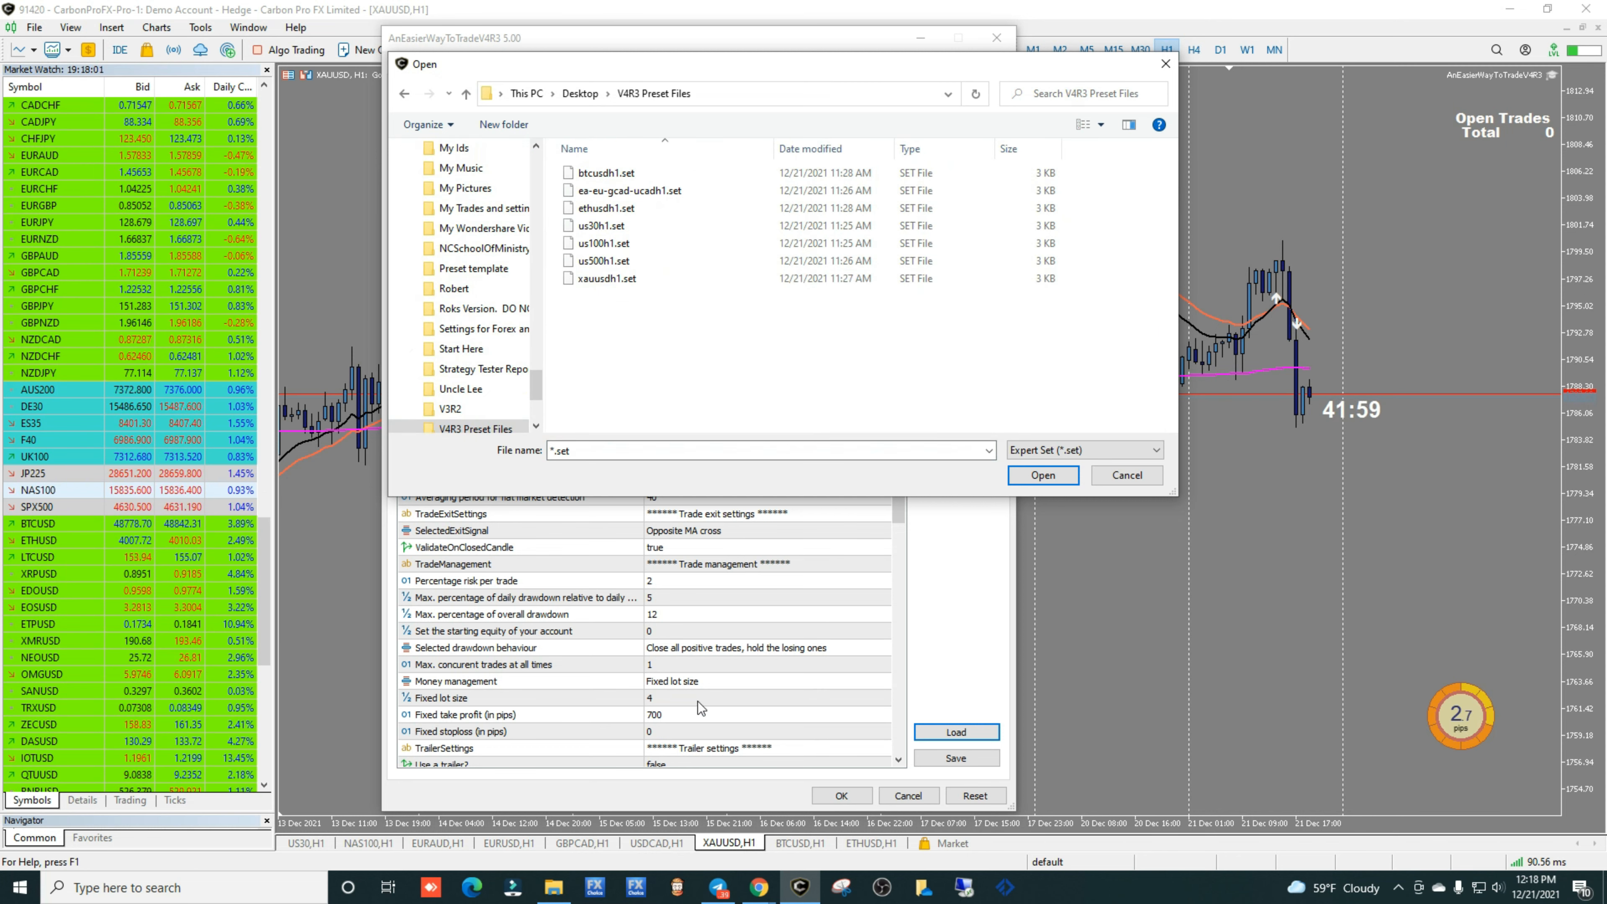
double_click(598, 284)
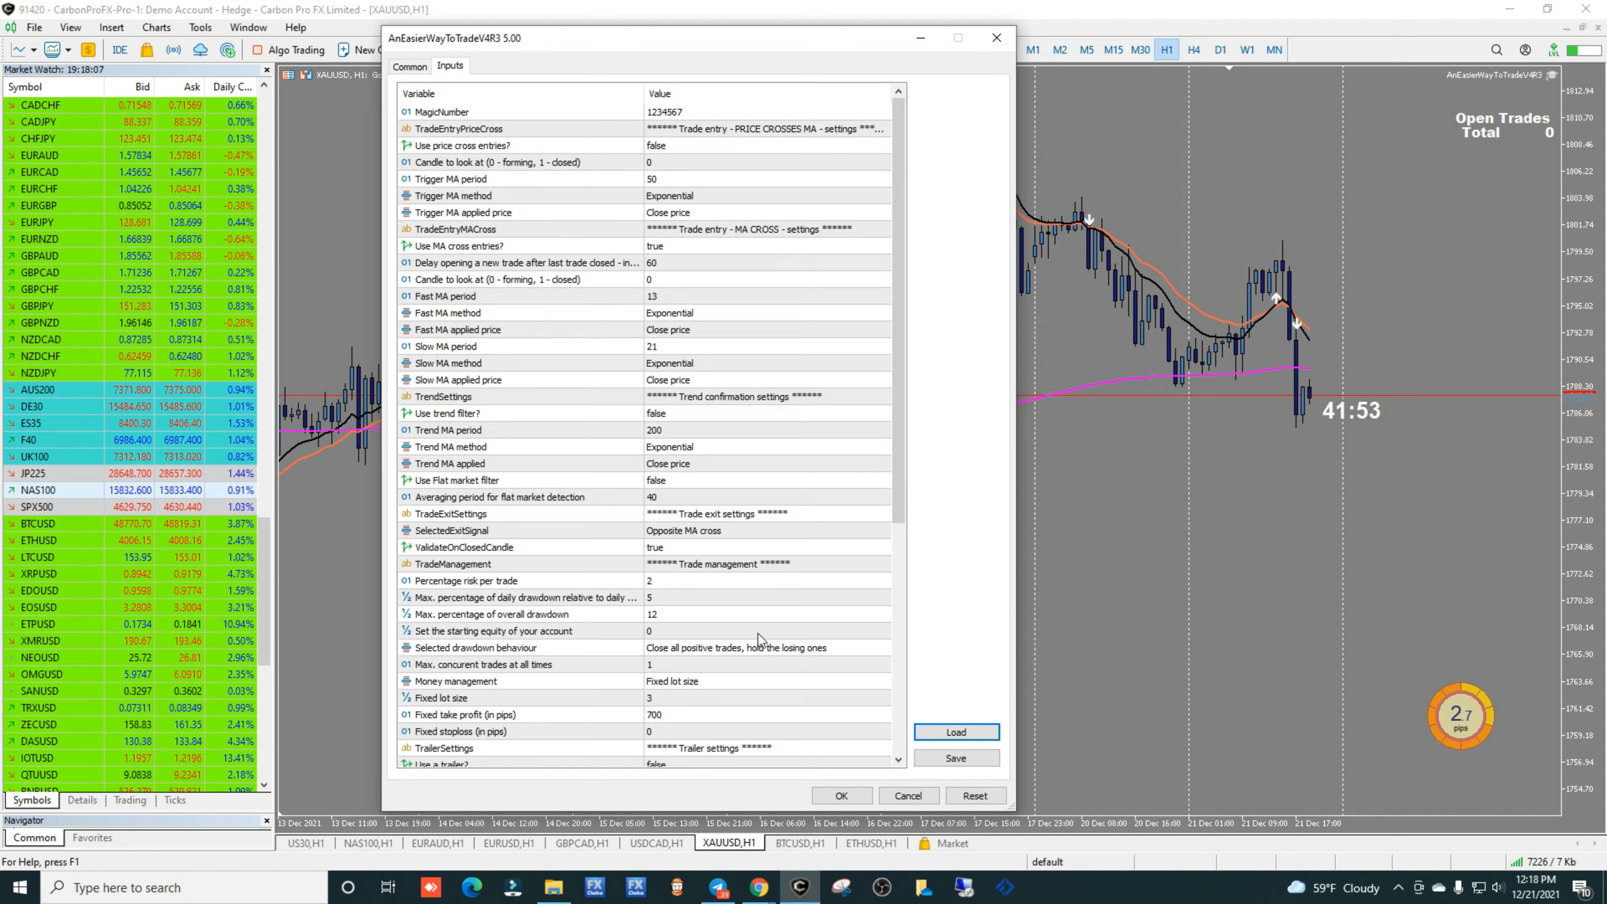
- Check the XAUUSD expert advisor's trading permissions, review its inputs and apply the loaded settings
left_click(410, 67)
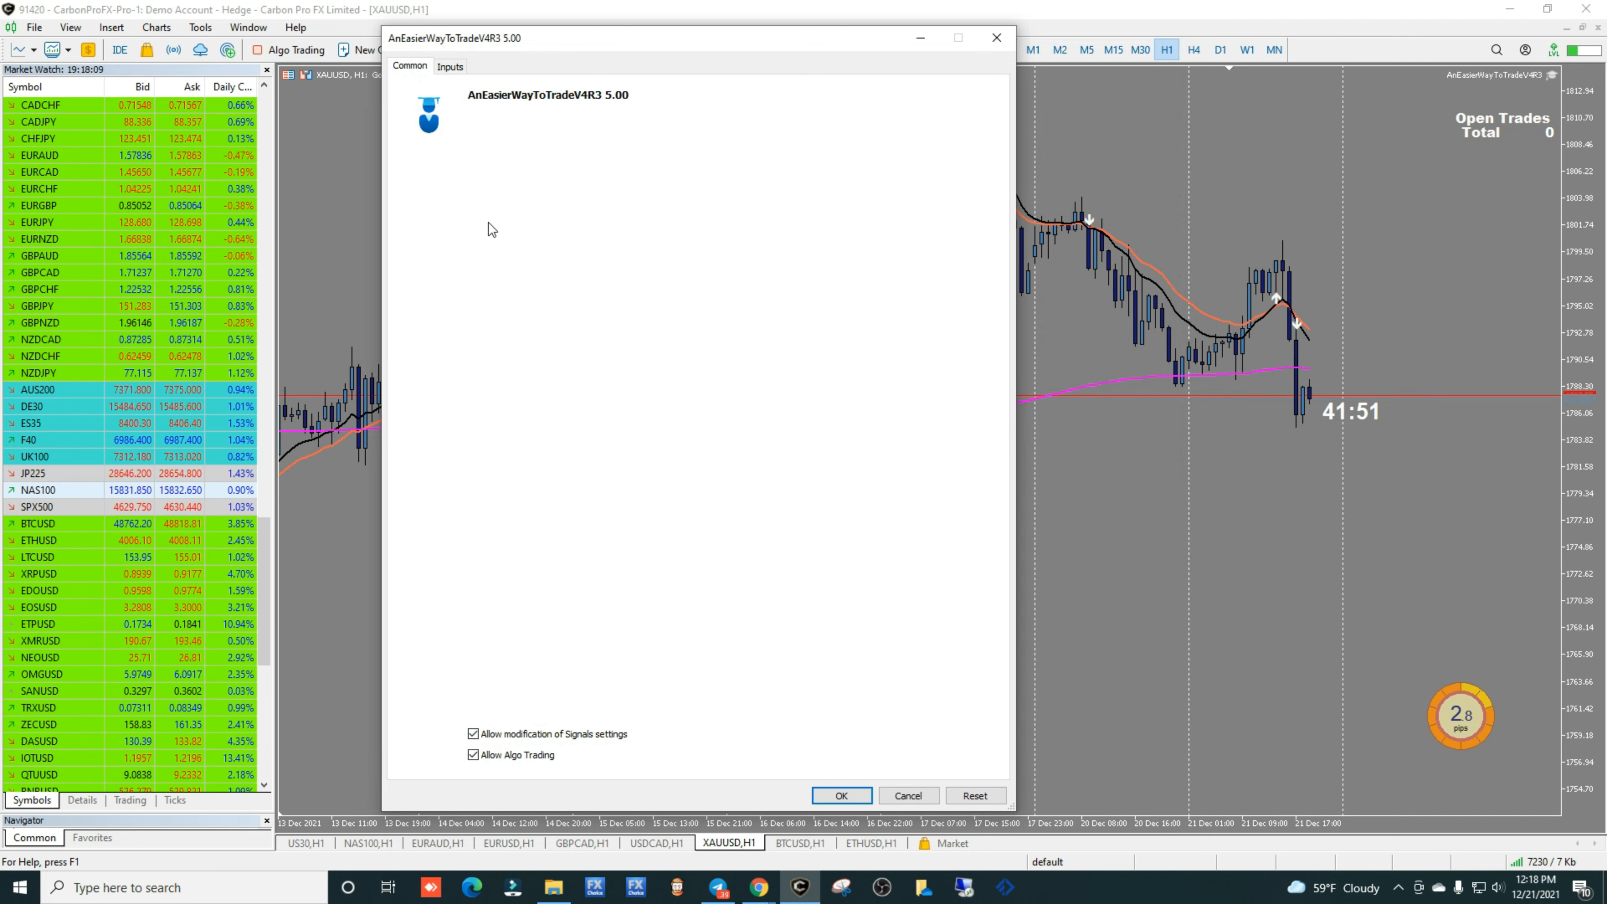
left_click(450, 67)
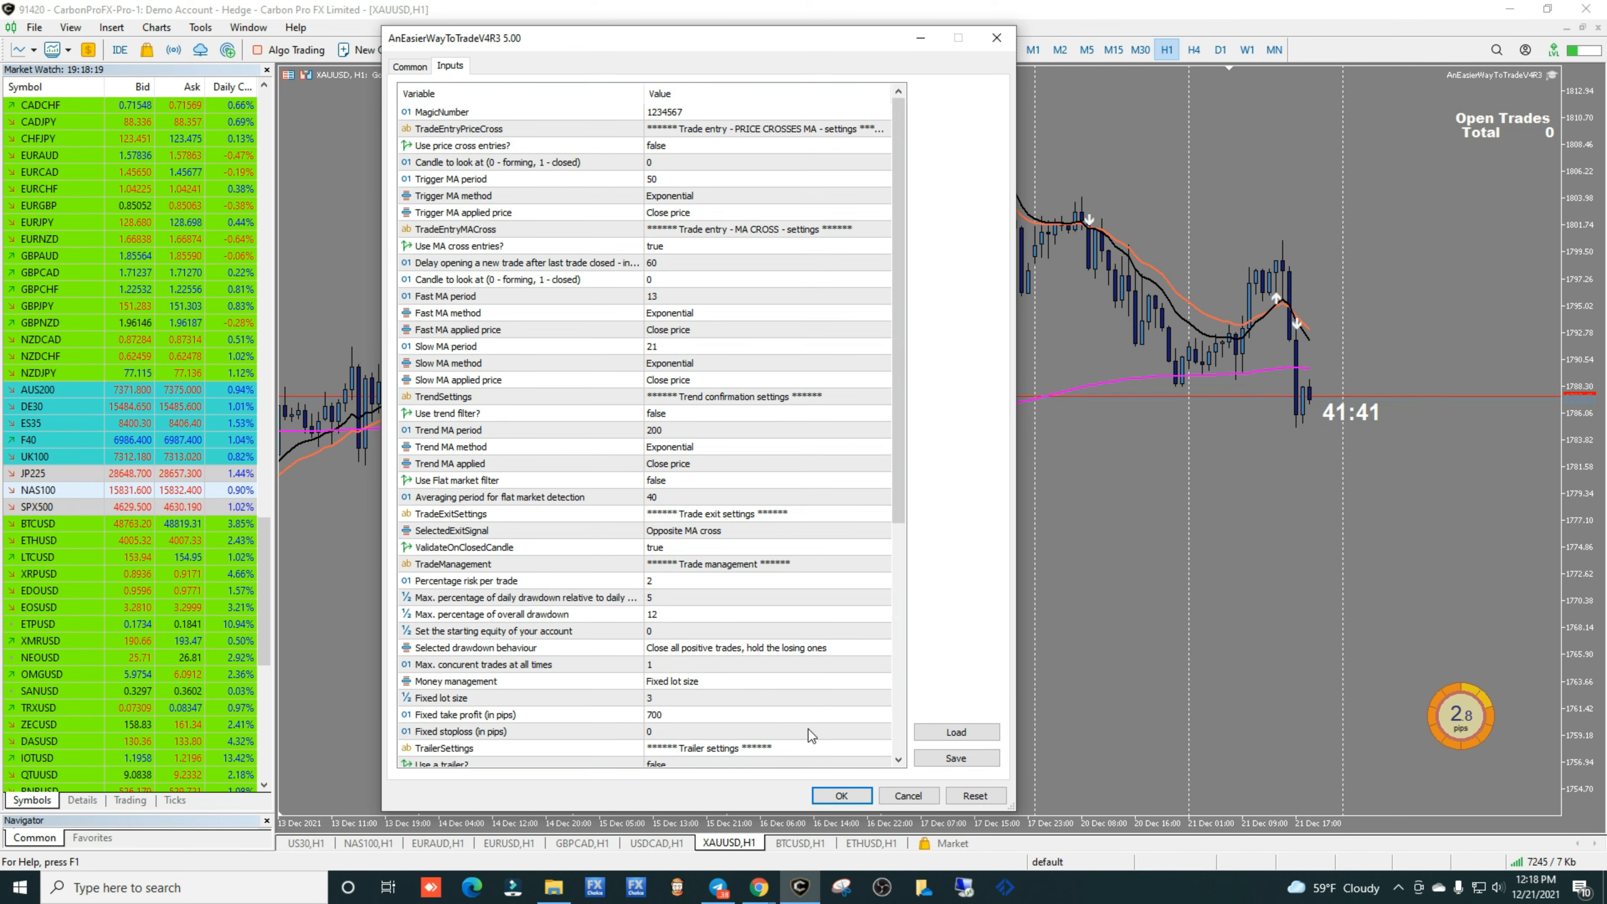
left_click(840, 796)
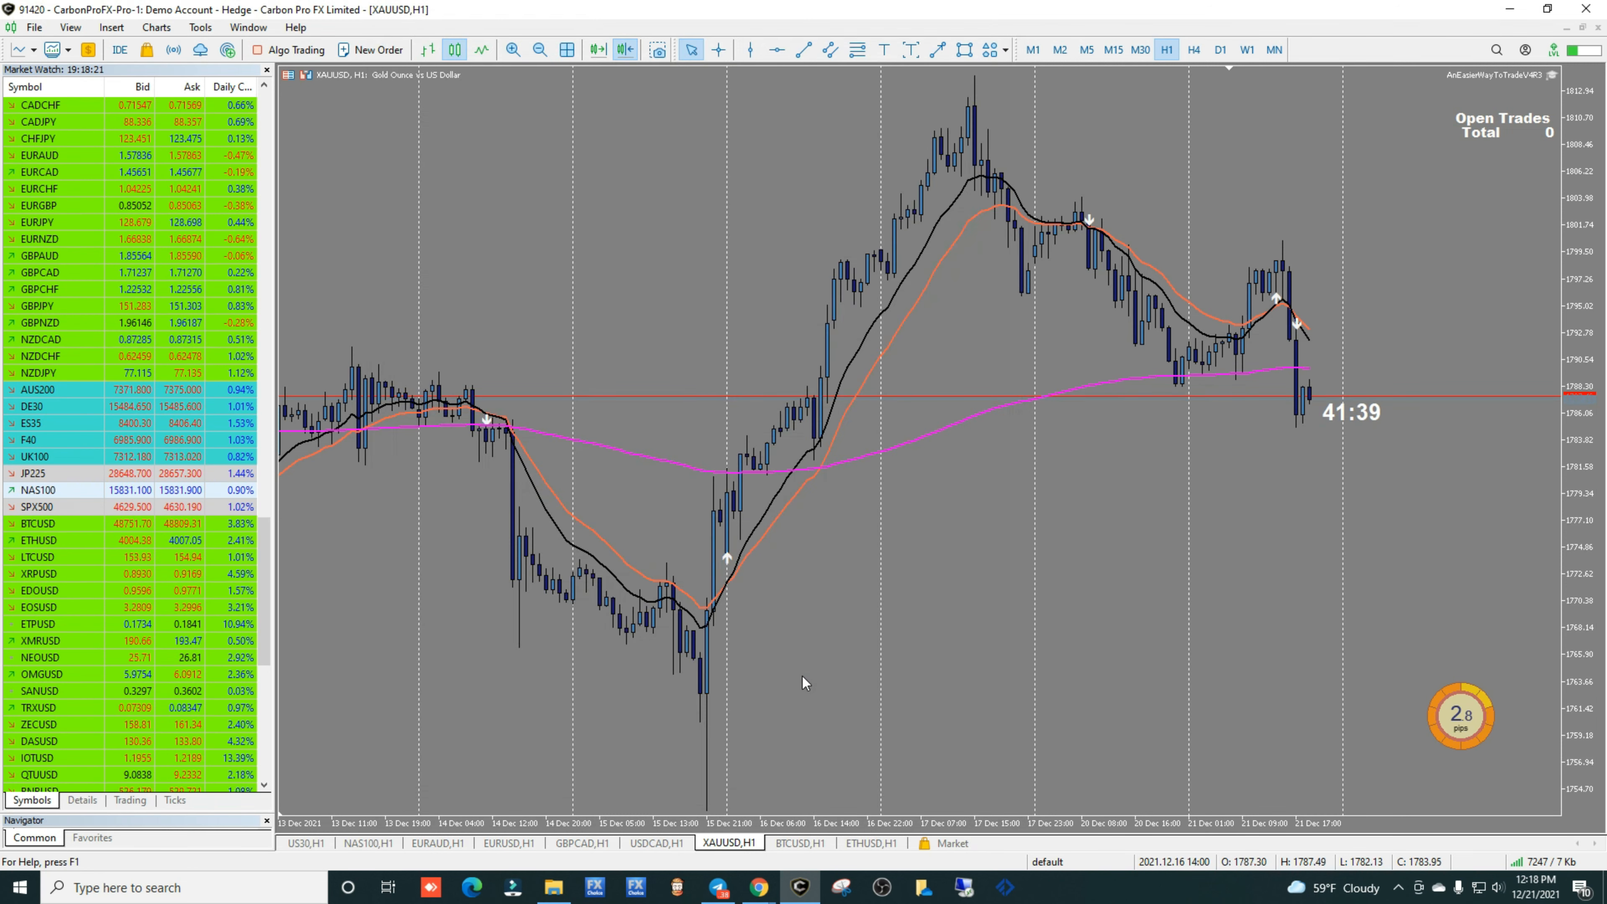
right_click(675, 199)
mouse_move(760, 444)
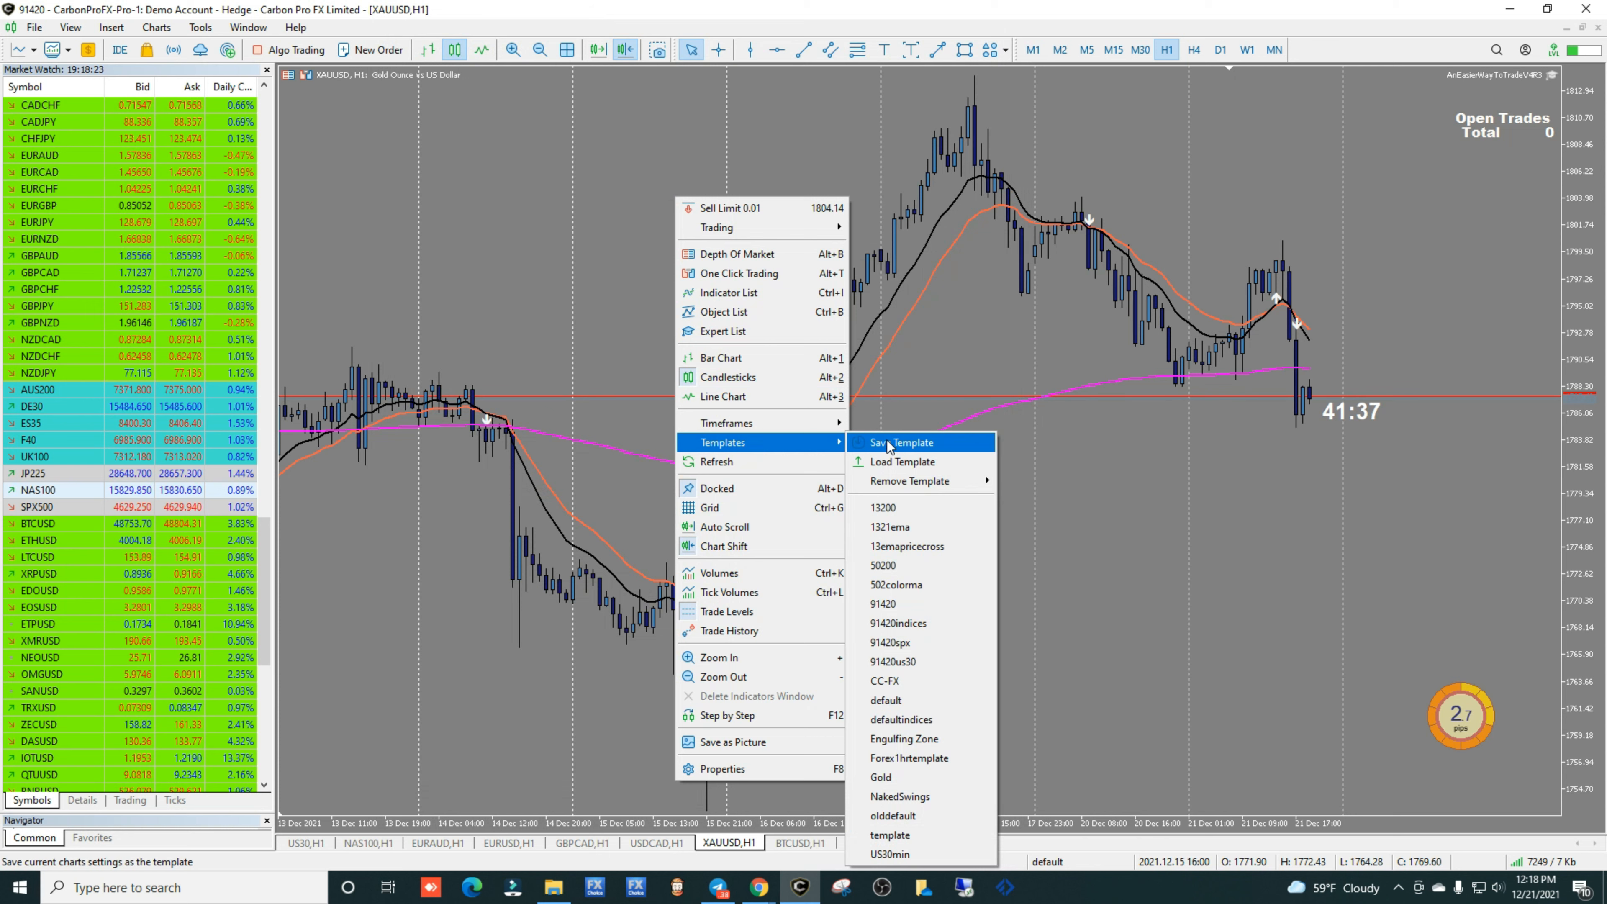
left_click(872, 442)
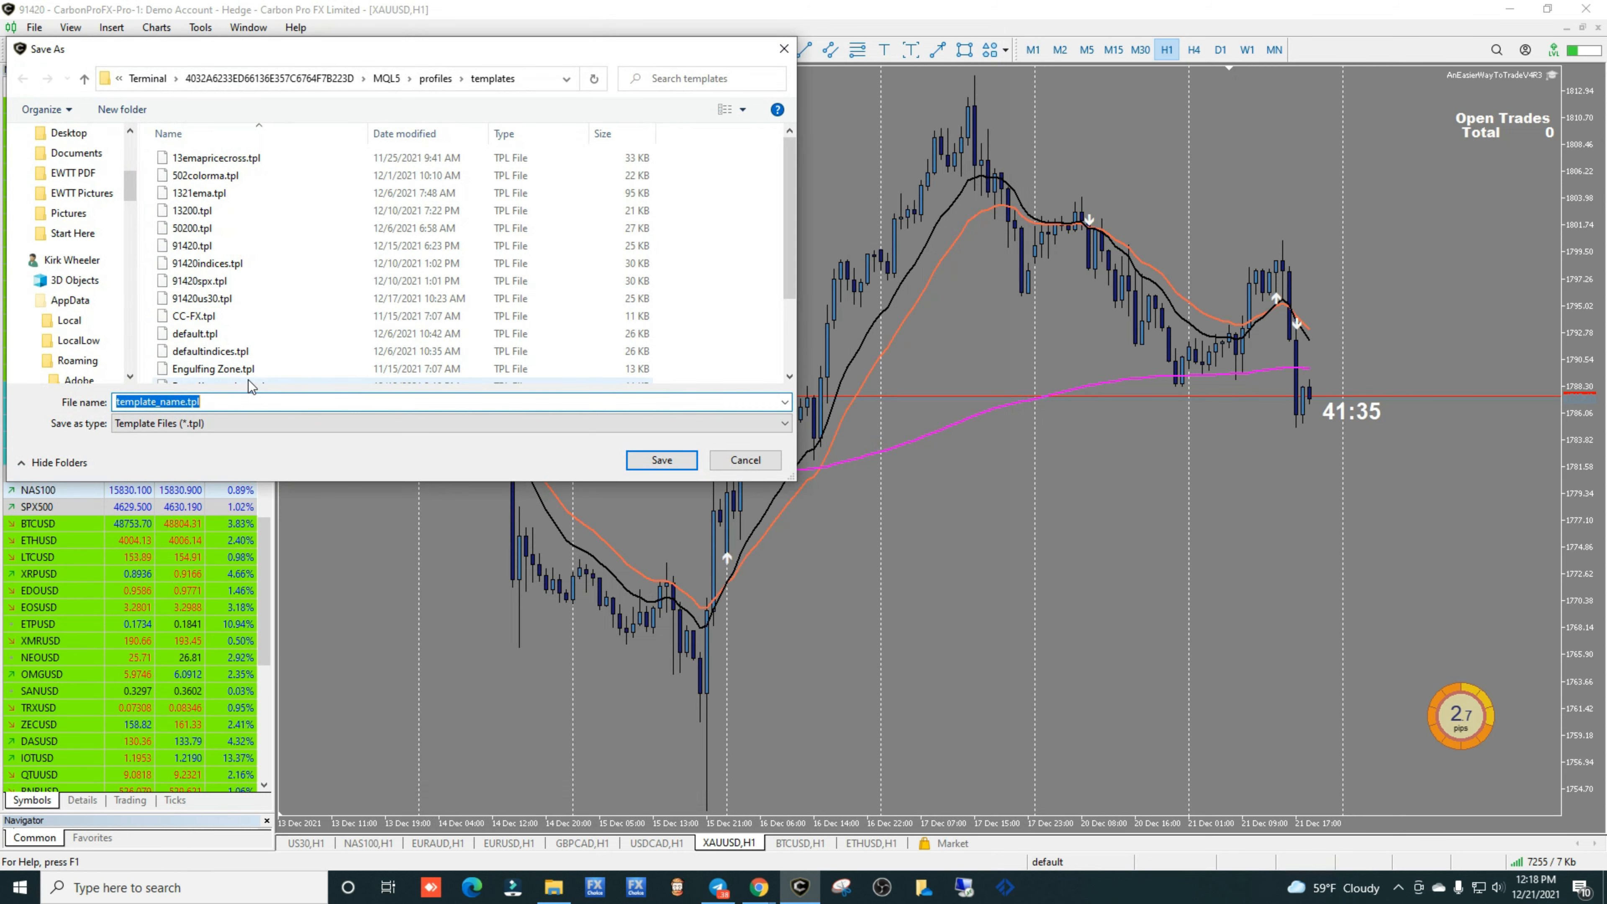
type("gold")
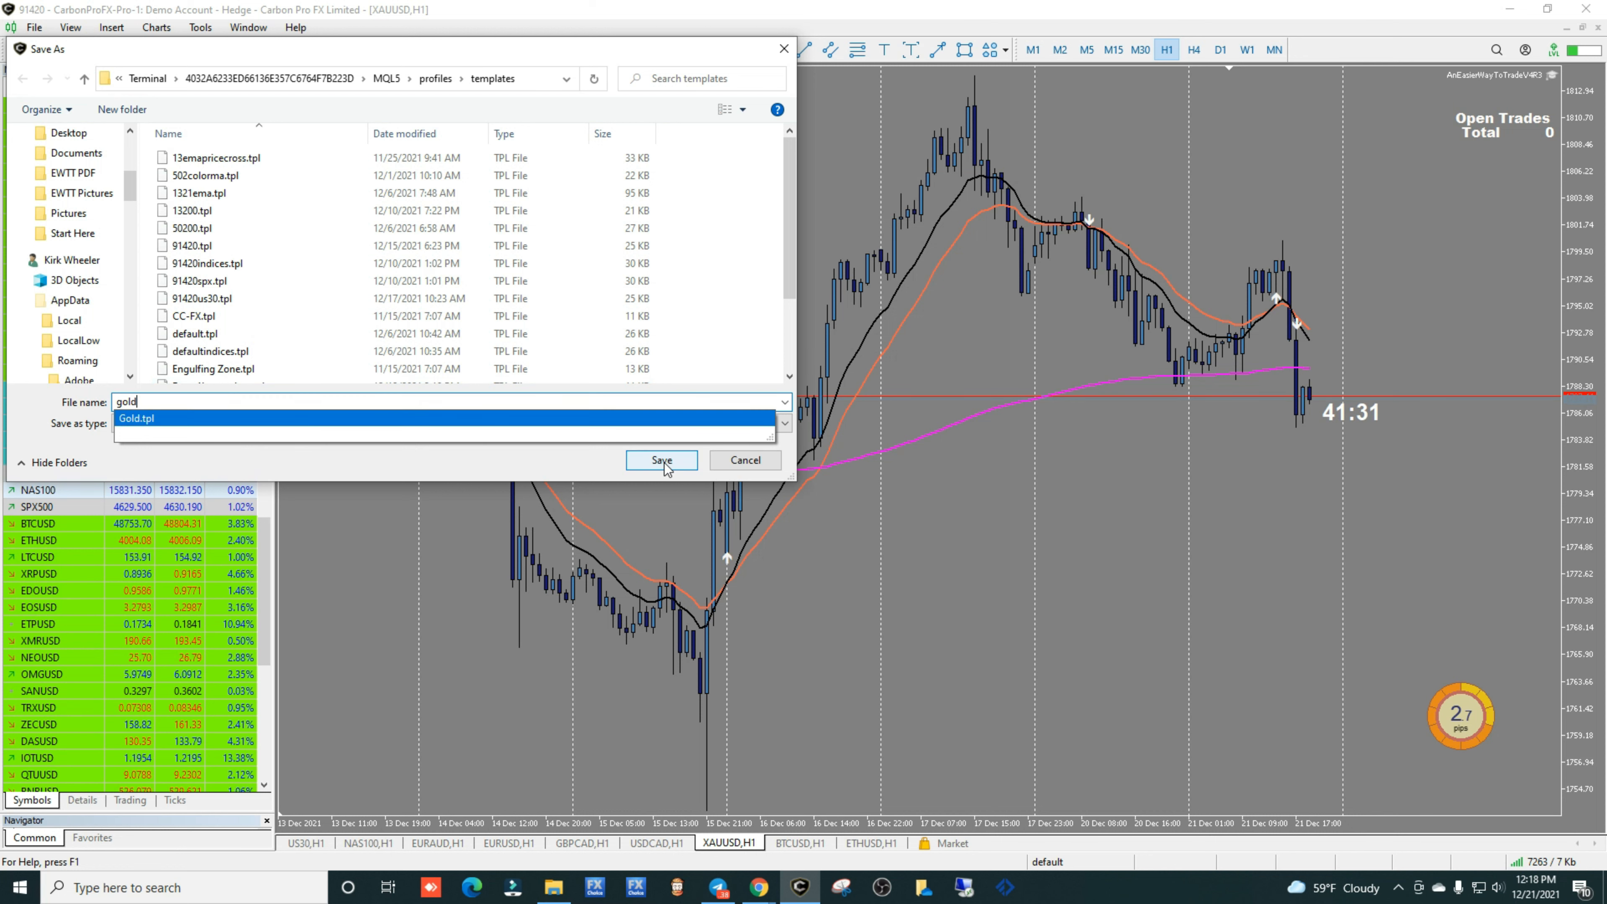
left_click(737, 467)
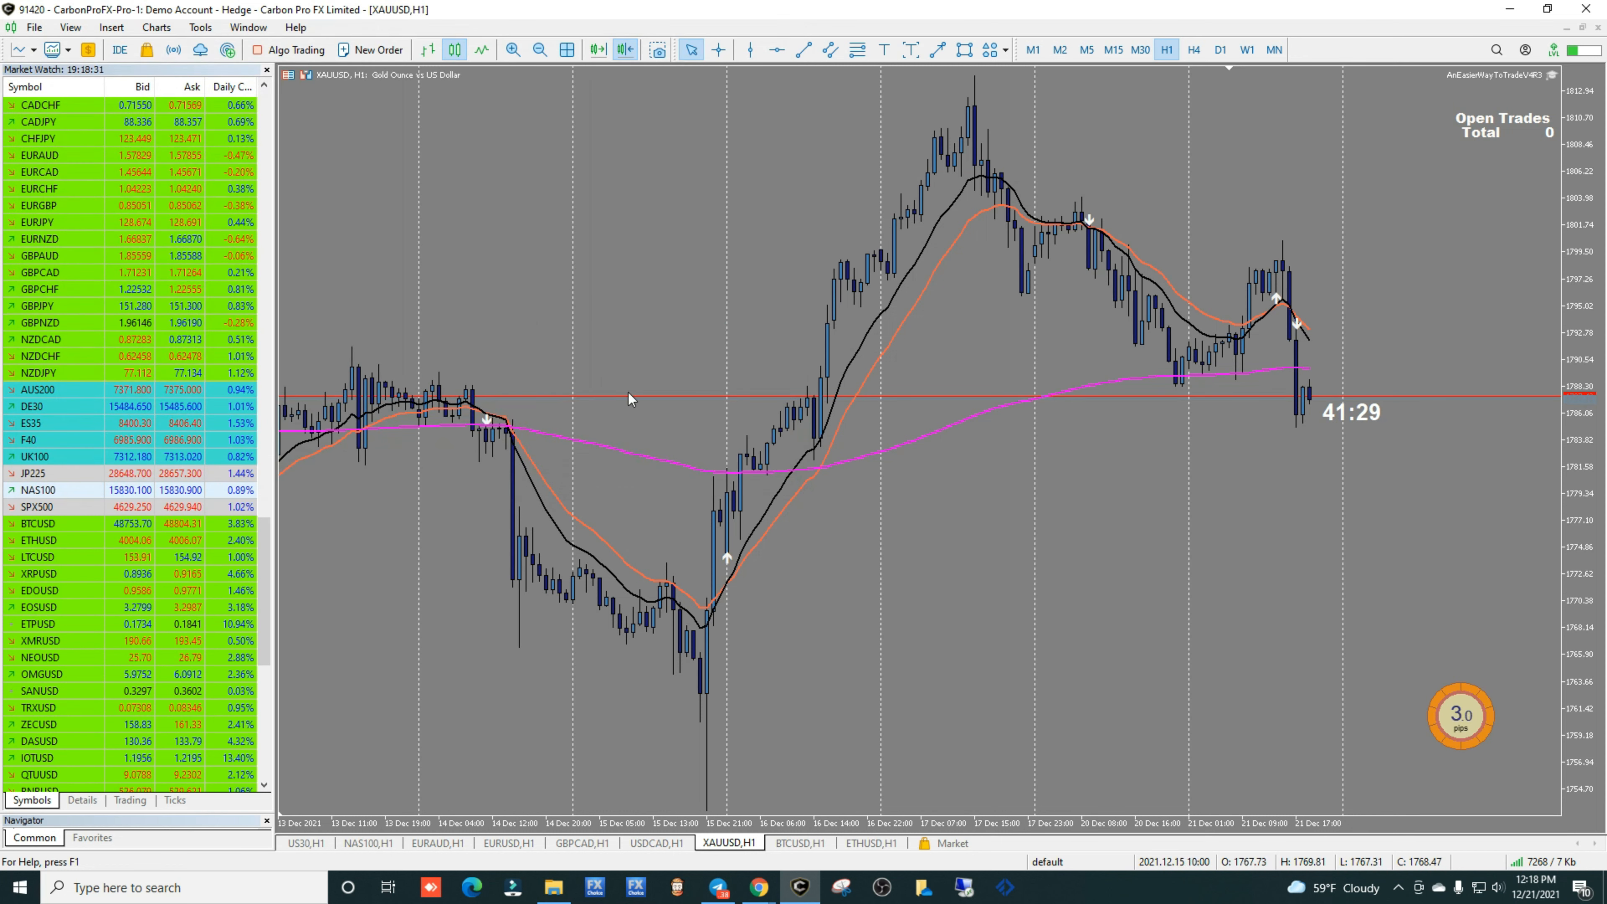
- Load the Default.tpl template from the desktop's Preset template folder onto the BTCUSD chart
left_click(792, 849)
right_click(709, 171)
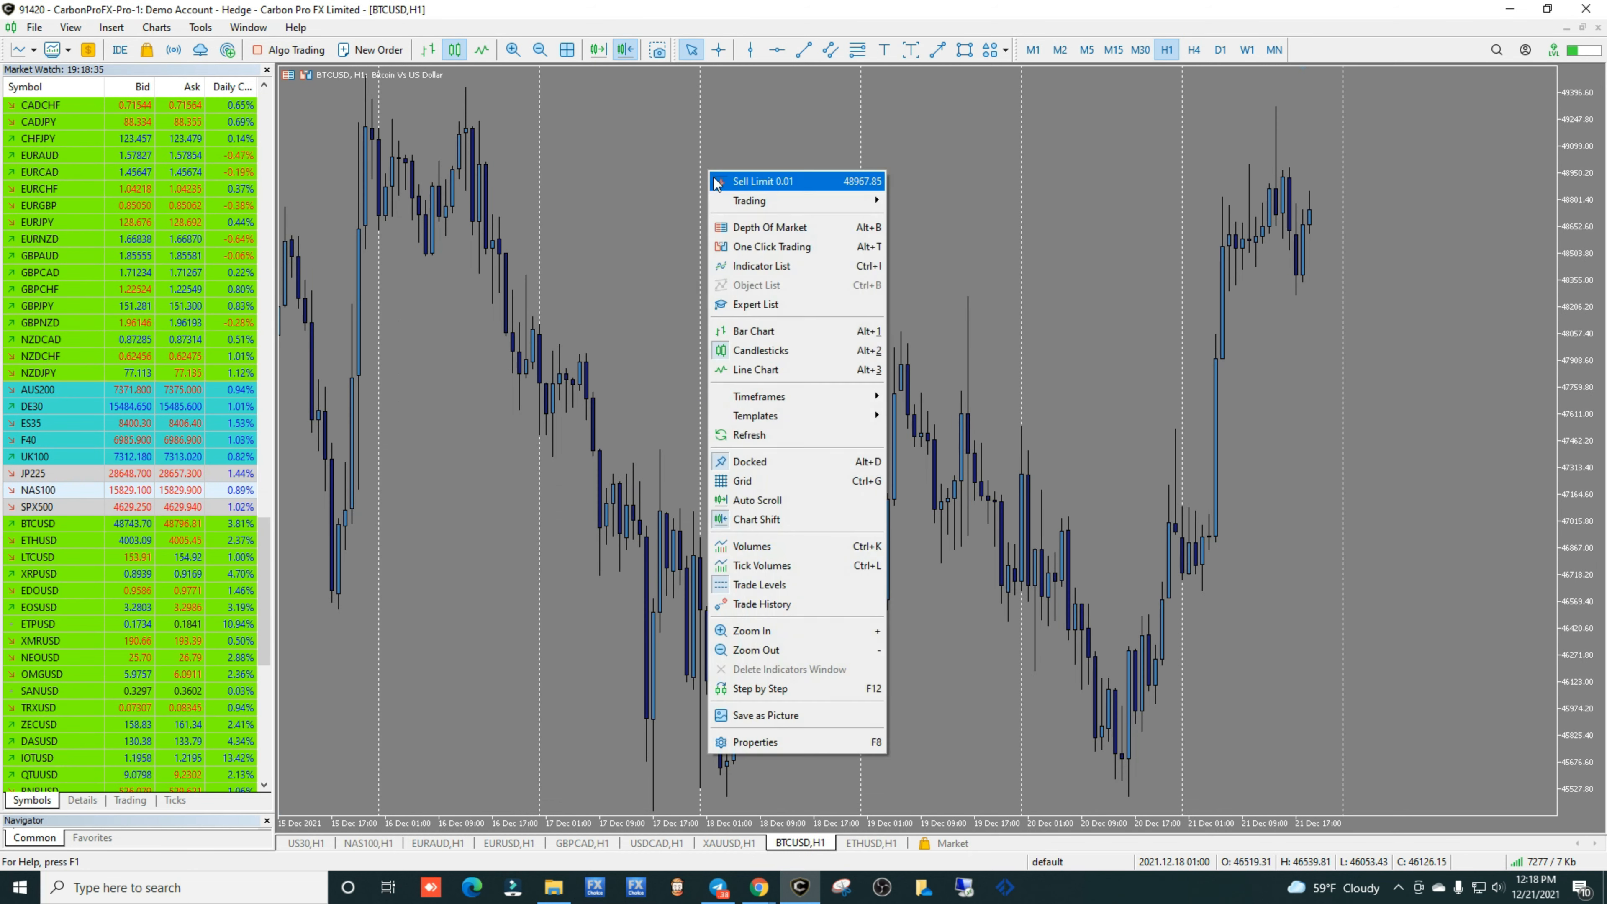
mouse_move(823, 415)
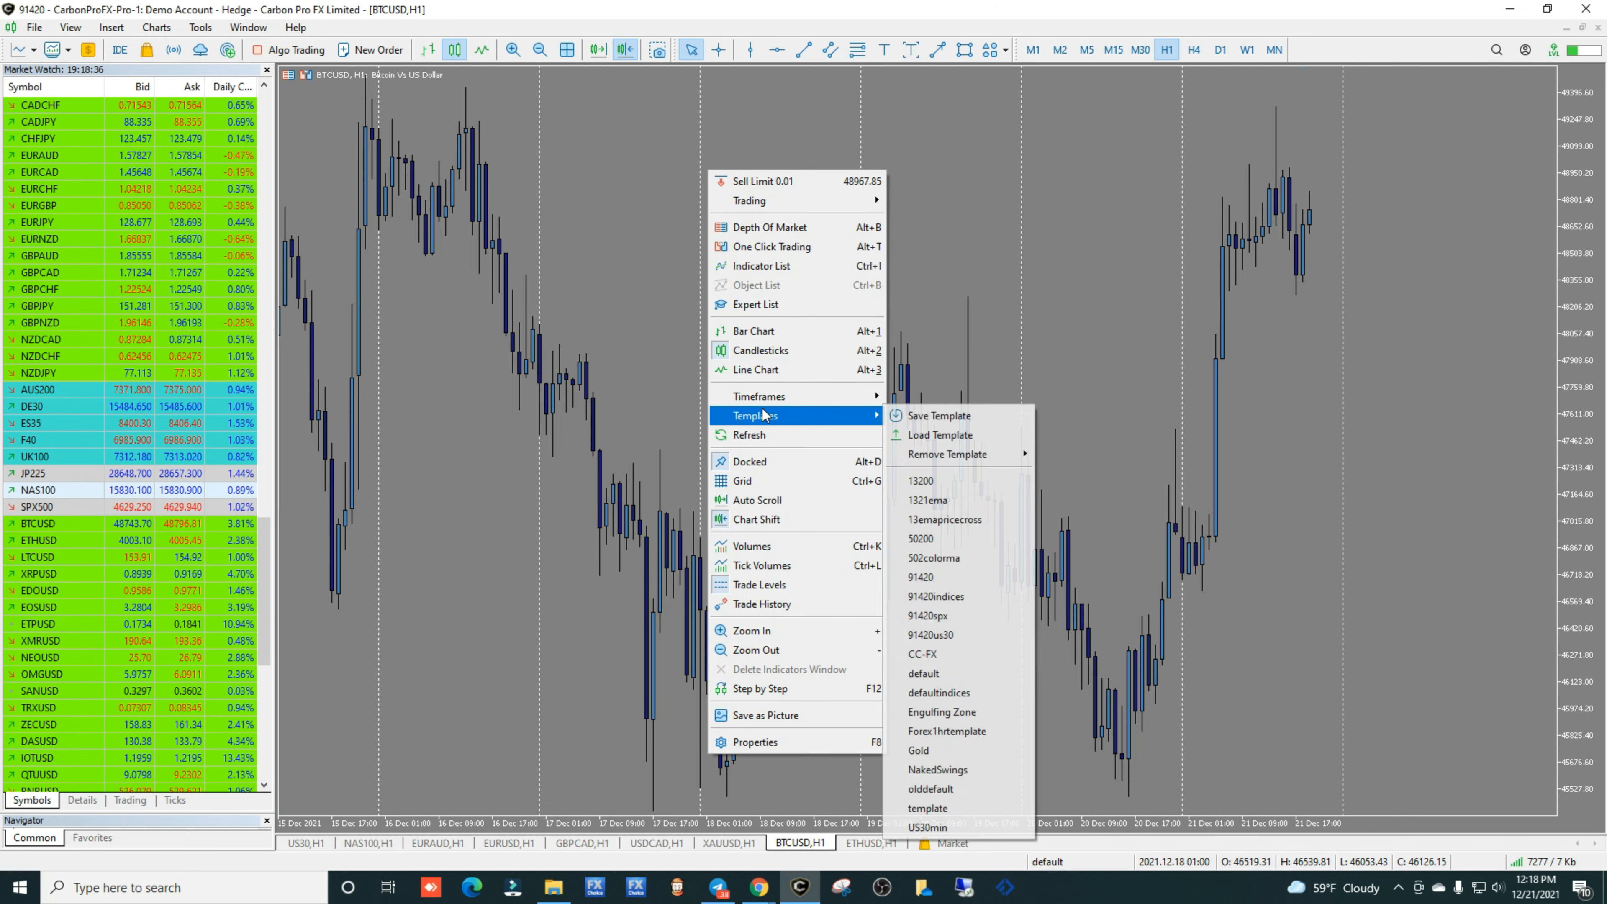
left_click(933, 436)
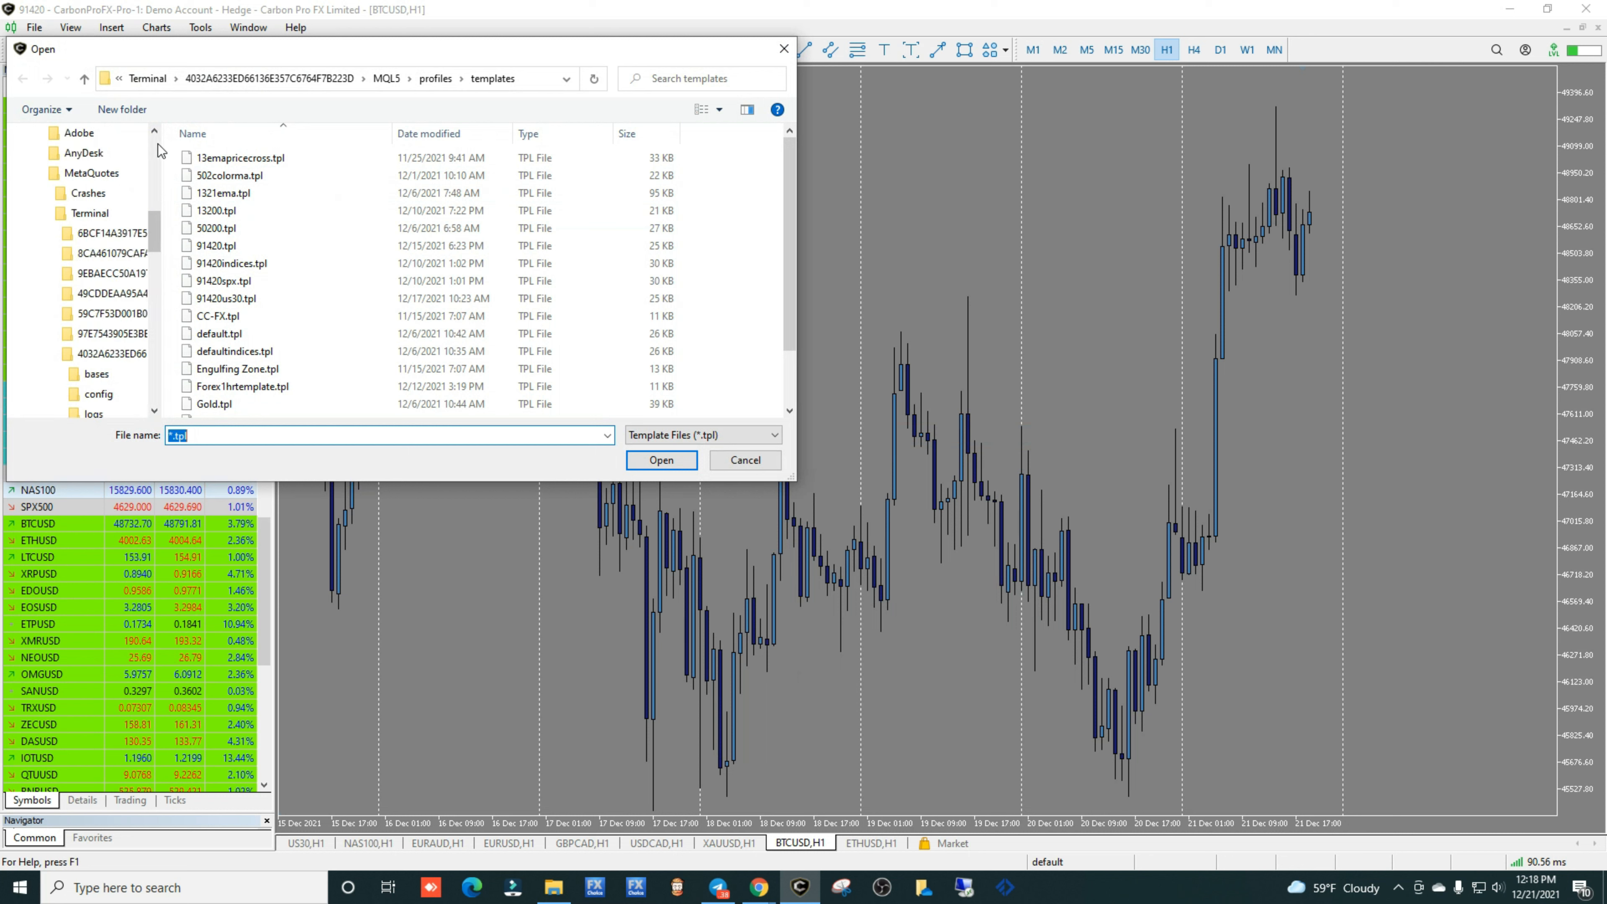
scroll(158, 143, "up", 10)
left_click(69, 153)
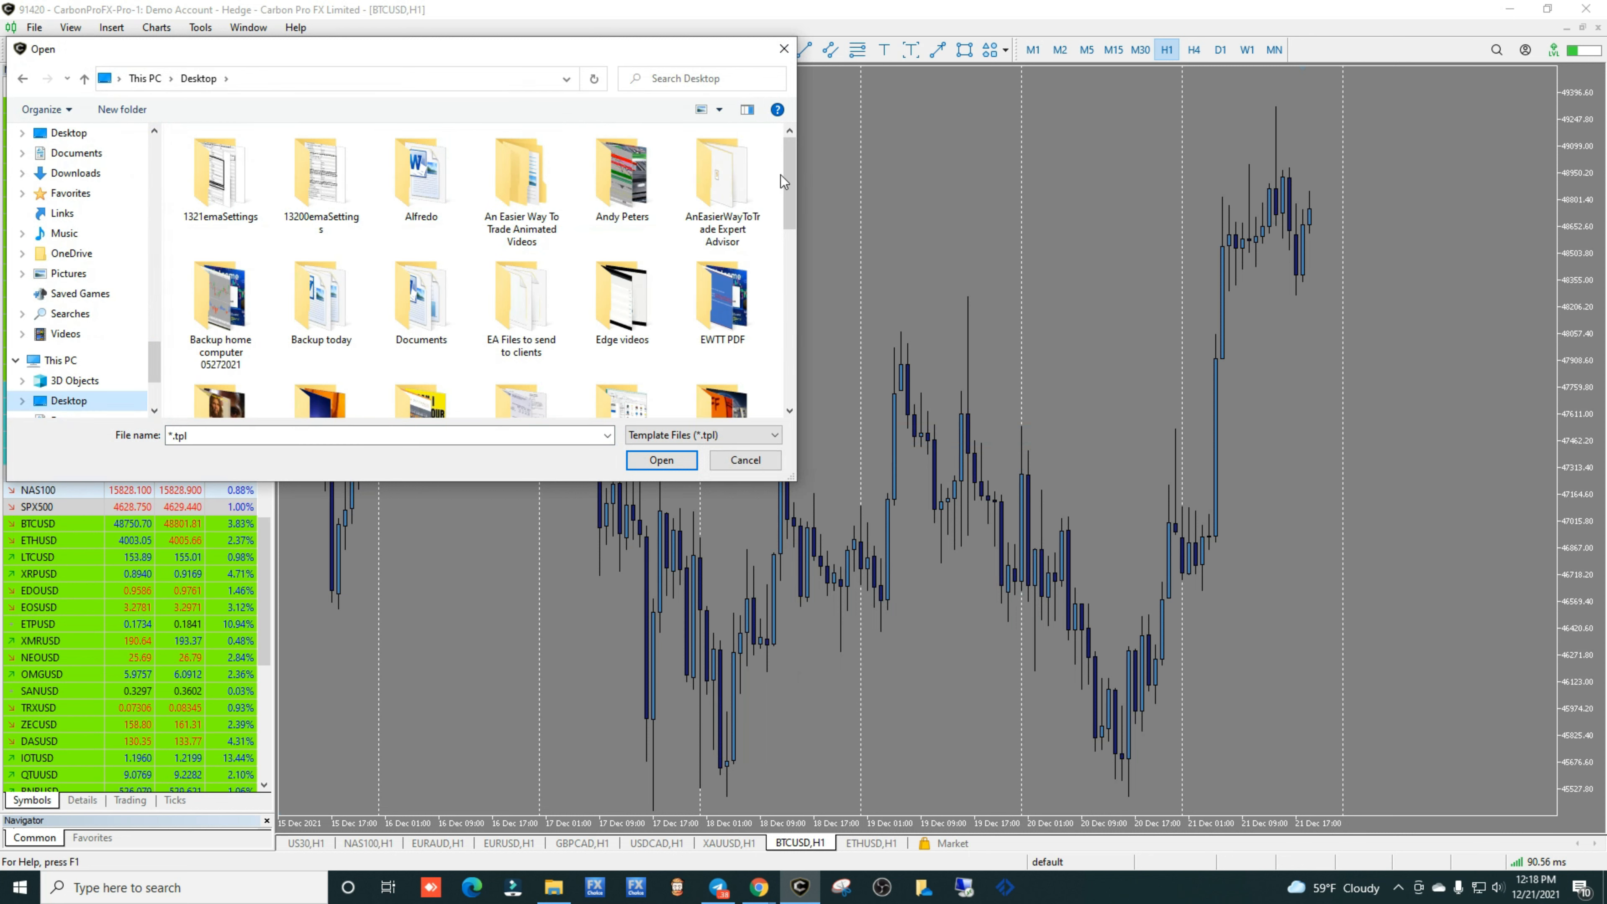
left_click_drag(786, 176, 789, 319)
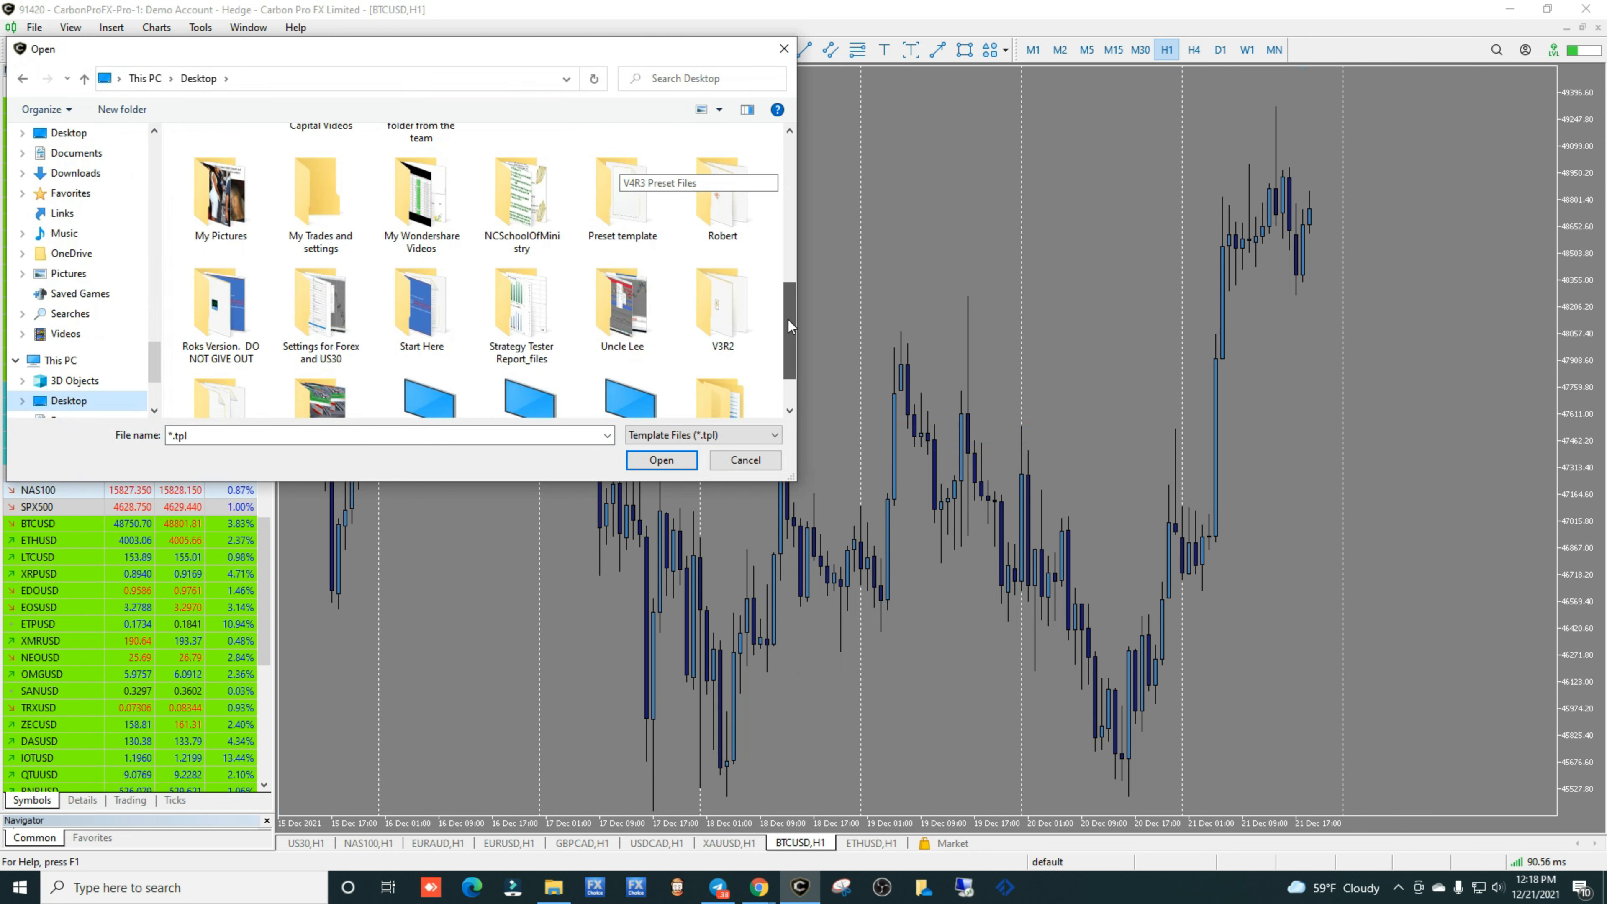
double_click(609, 207)
double_click(240, 162)
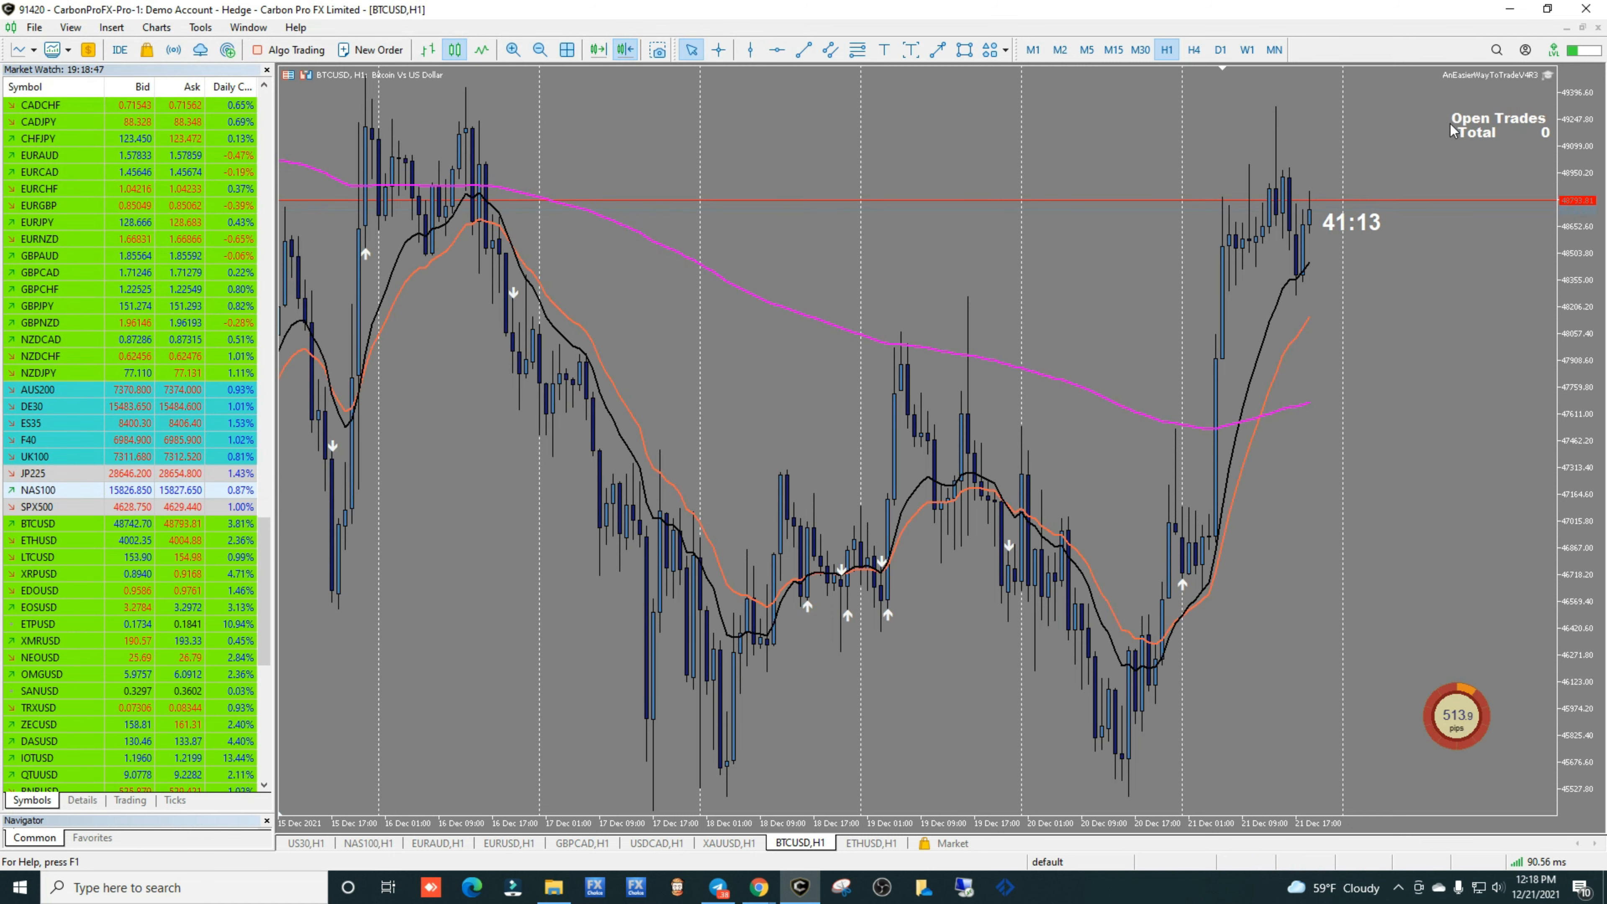
- Load the btcusdh1.set preset from the desktop's V4R3 Preset Files folder into the BTCUSD expert advisor's inputs
left_click(1548, 78)
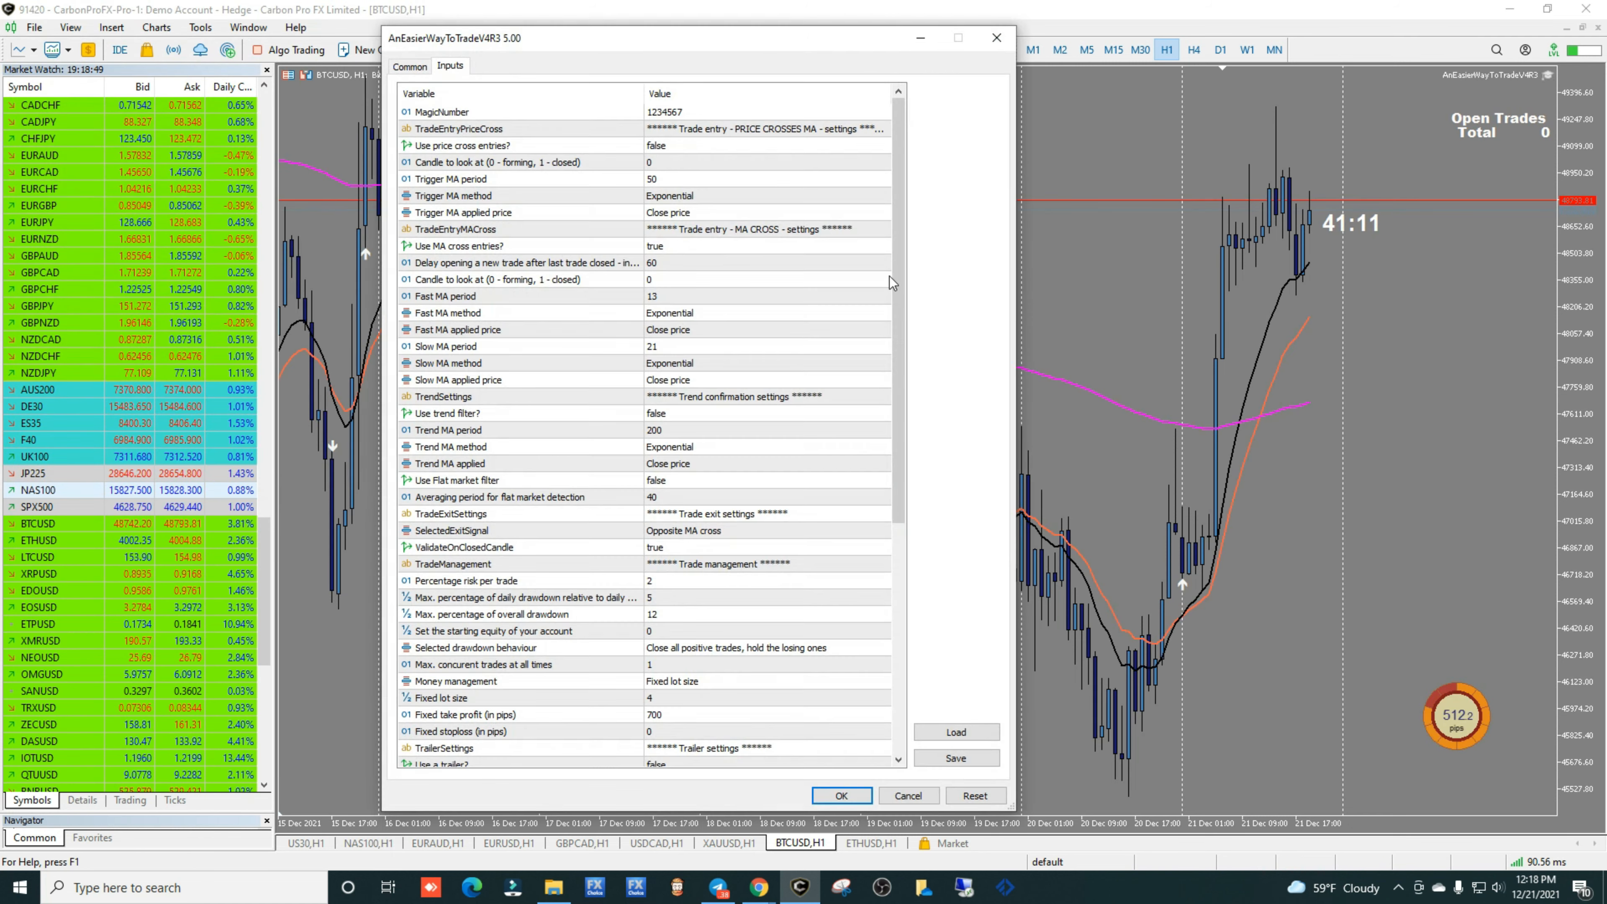
left_click(950, 732)
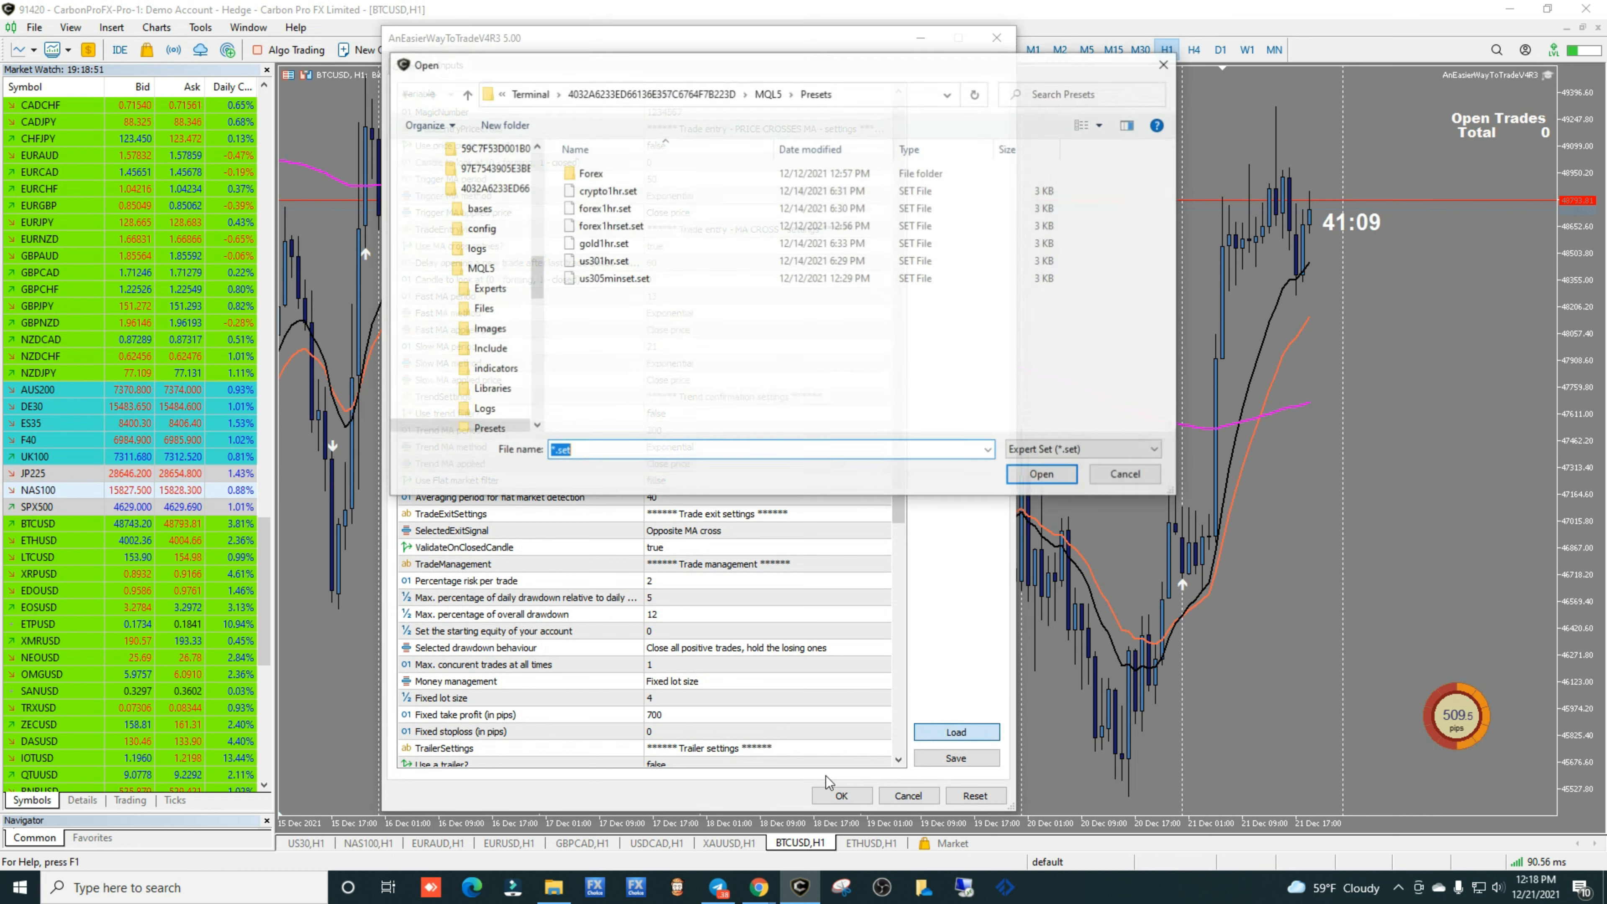
scroll(537, 170, "up", 10)
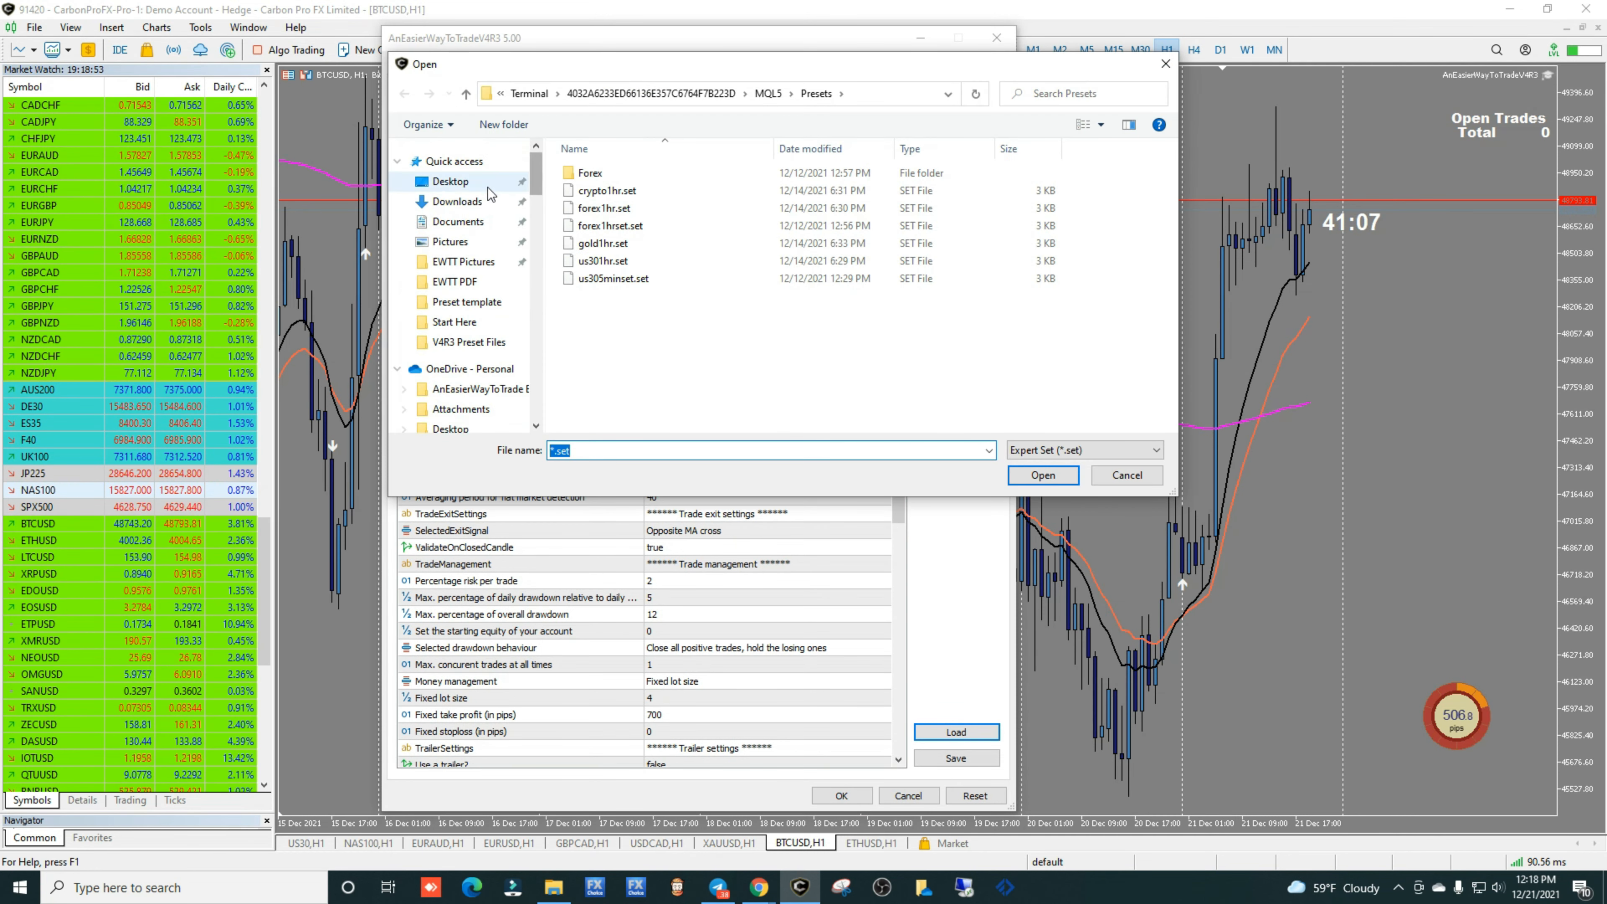
left_click(456, 183)
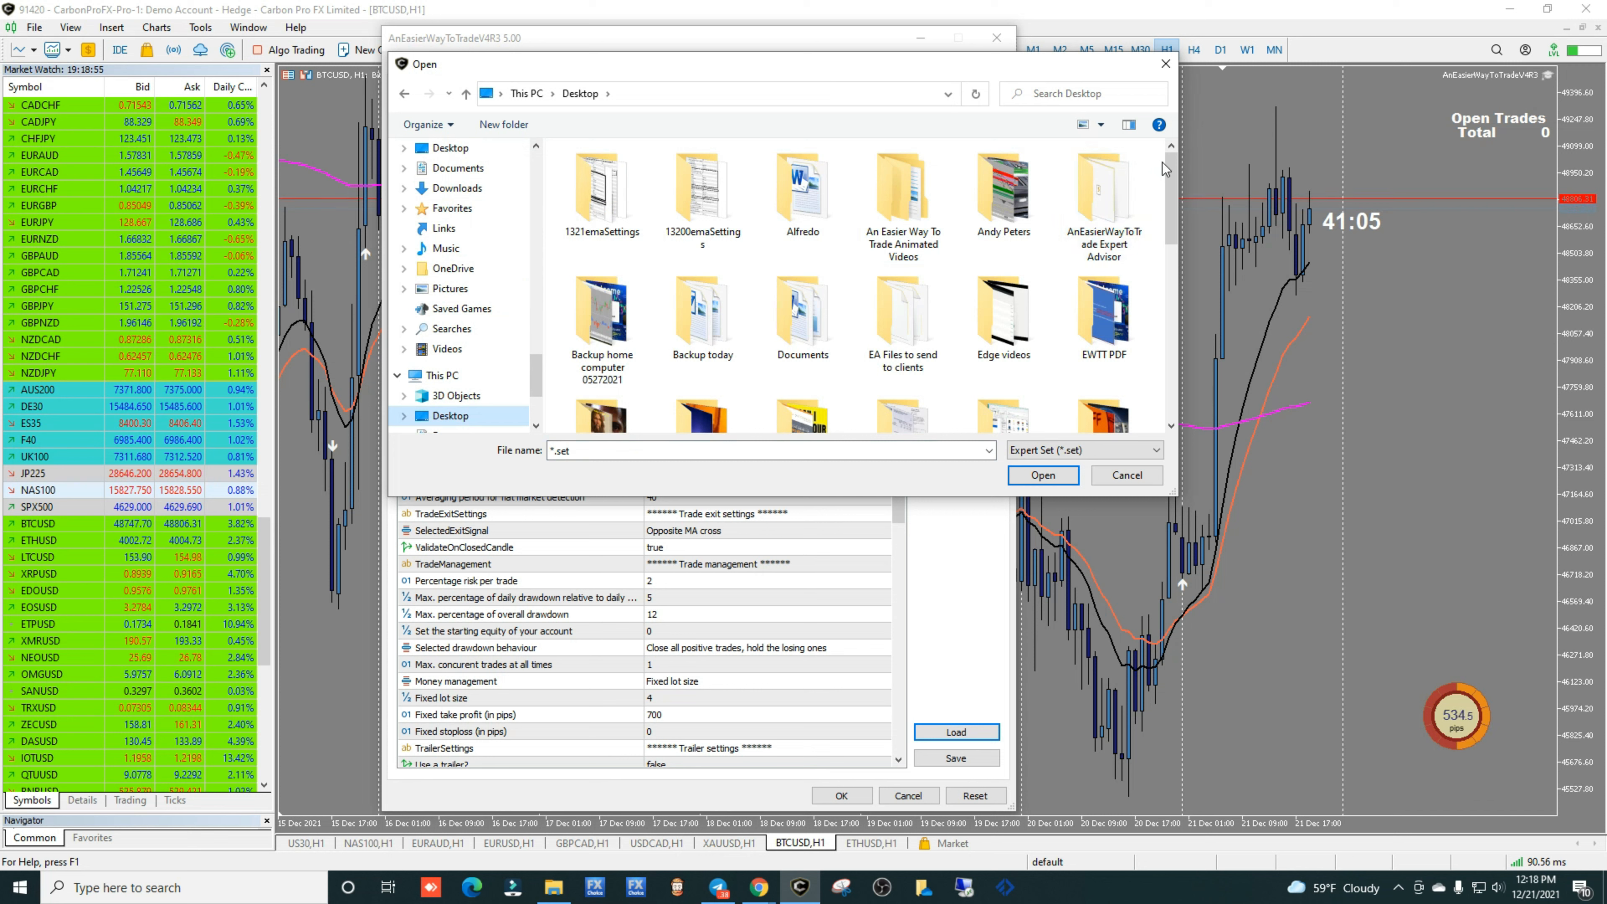
scroll(1139, 266, "down", 3)
scroll(886, 285, "down", 3)
double_click(603, 355)
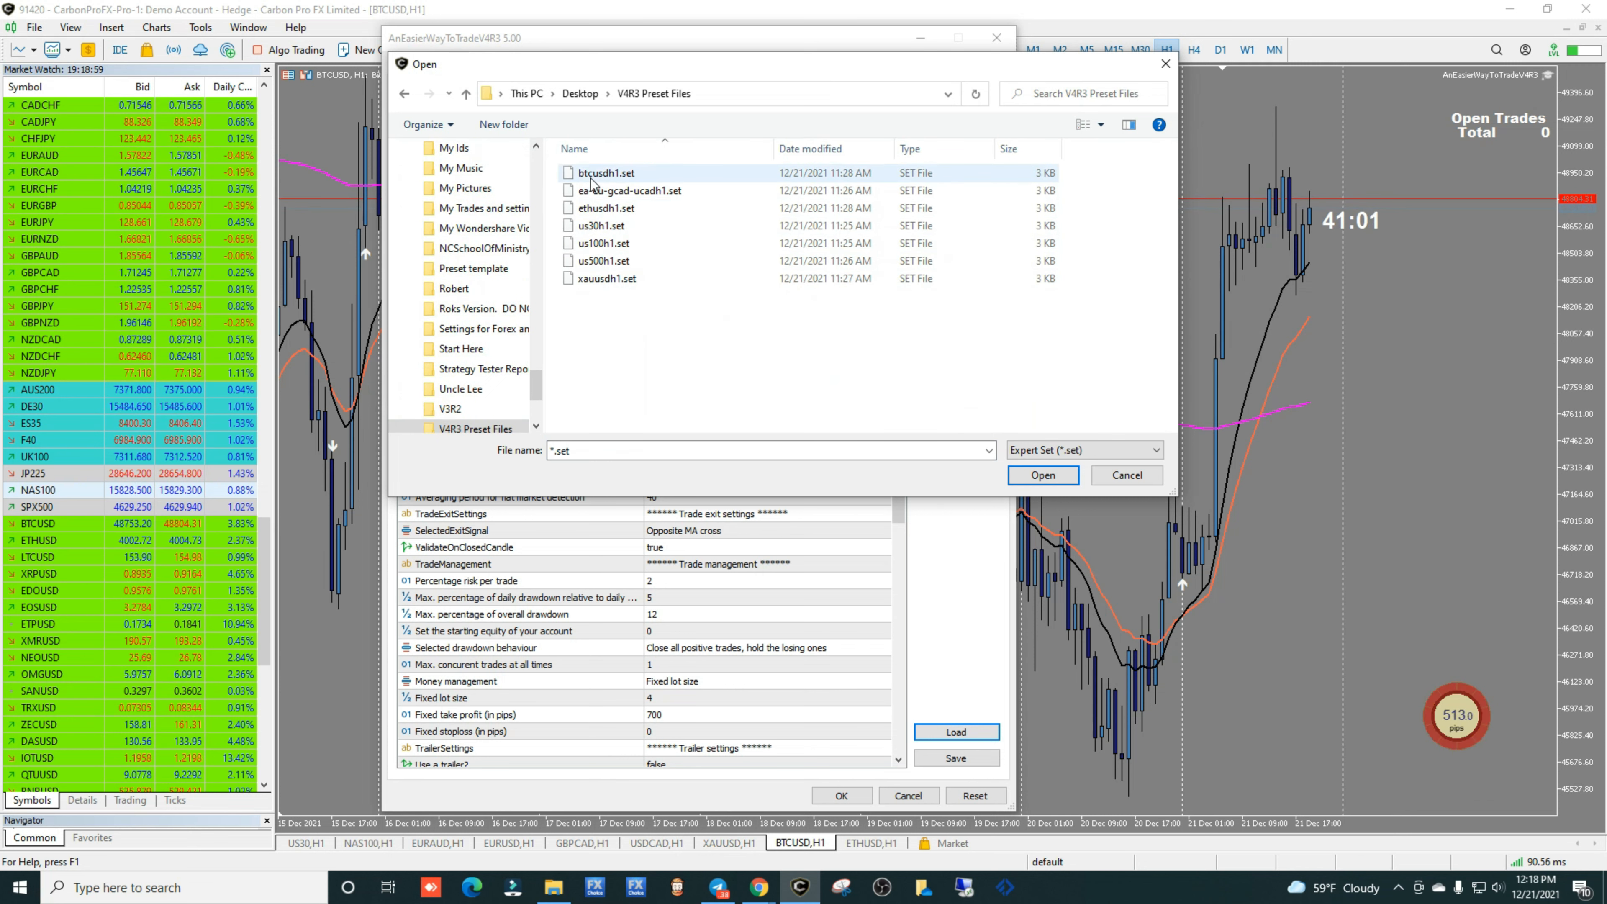
double_click(604, 177)
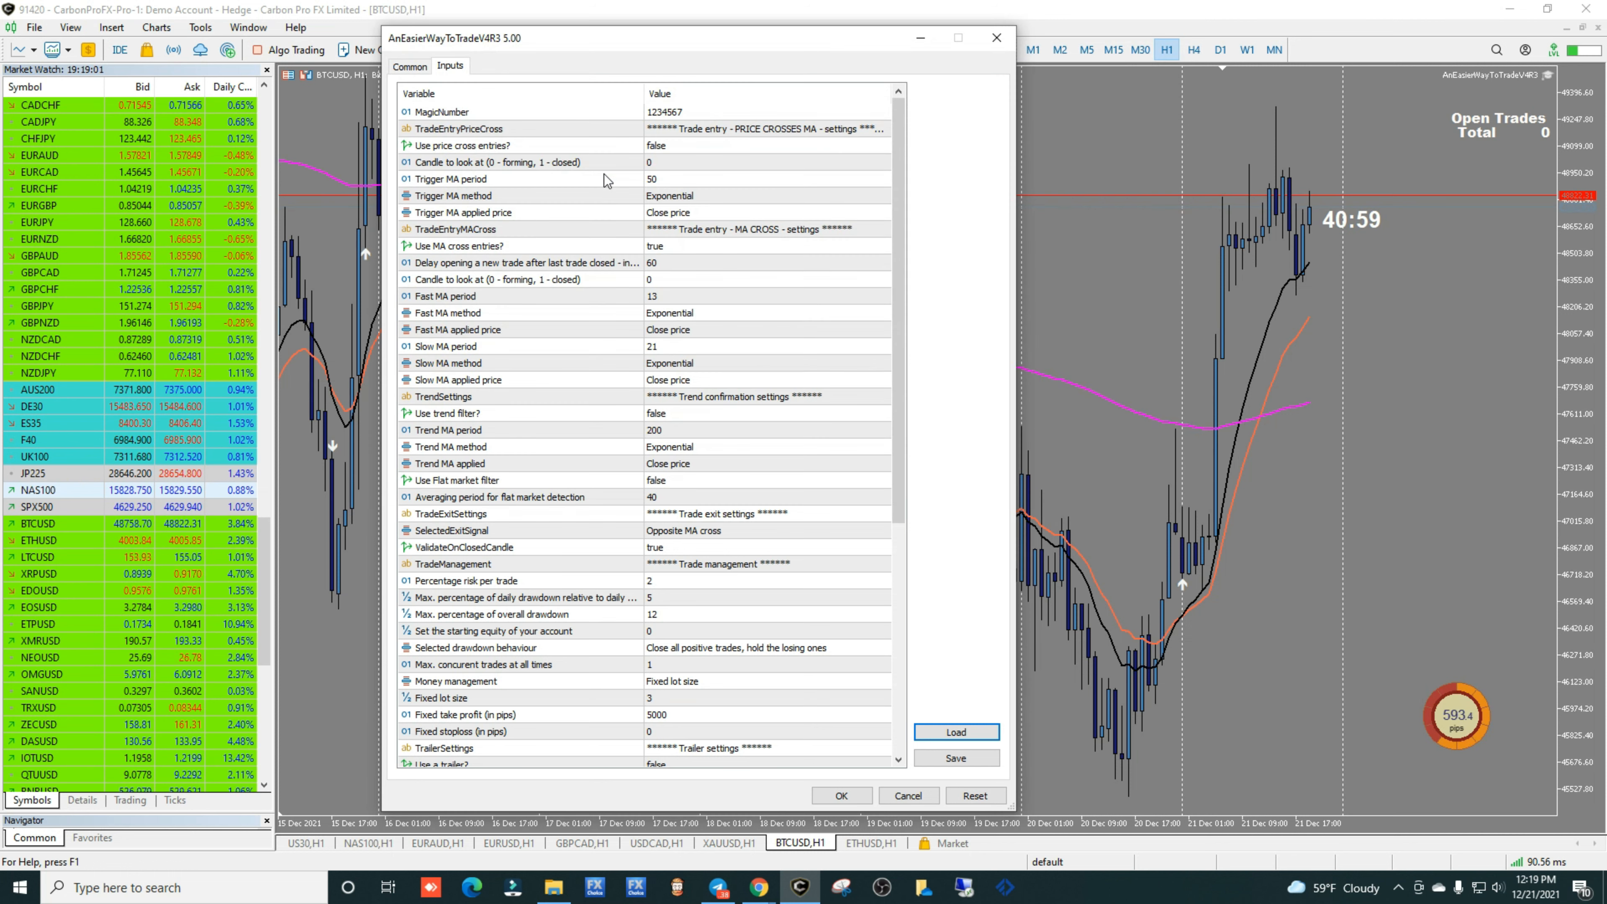
- Check the BTCUSD expert advisor's trading permissions, set its fixed stoploss to 35000 pips and apply the settings
left_click(409, 66)
left_click(450, 66)
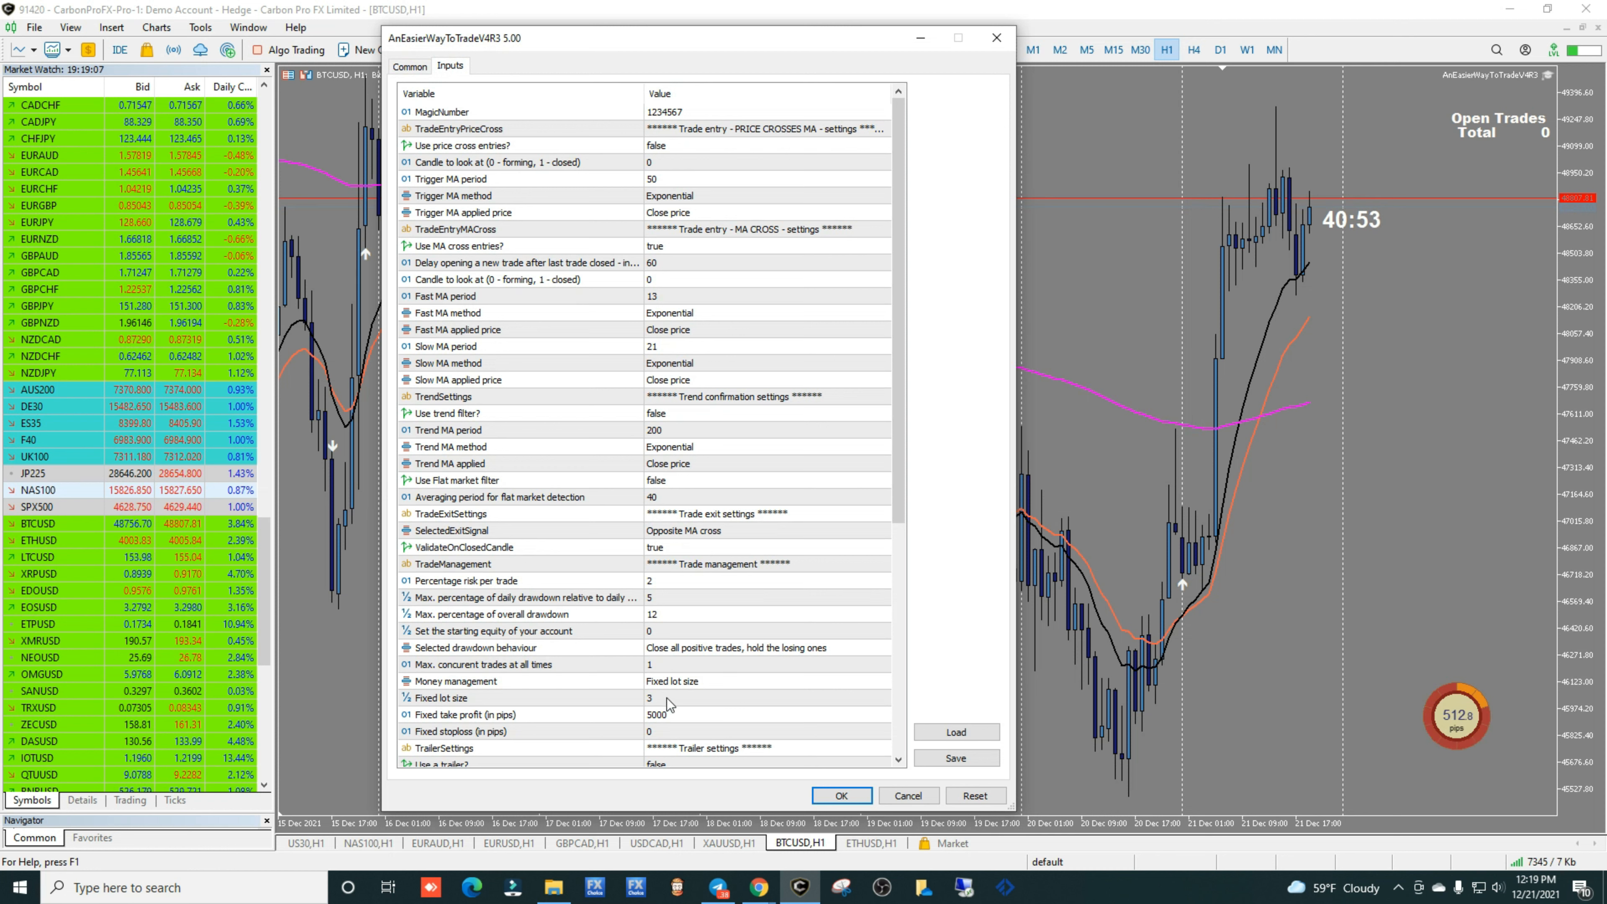
double_click(659, 733)
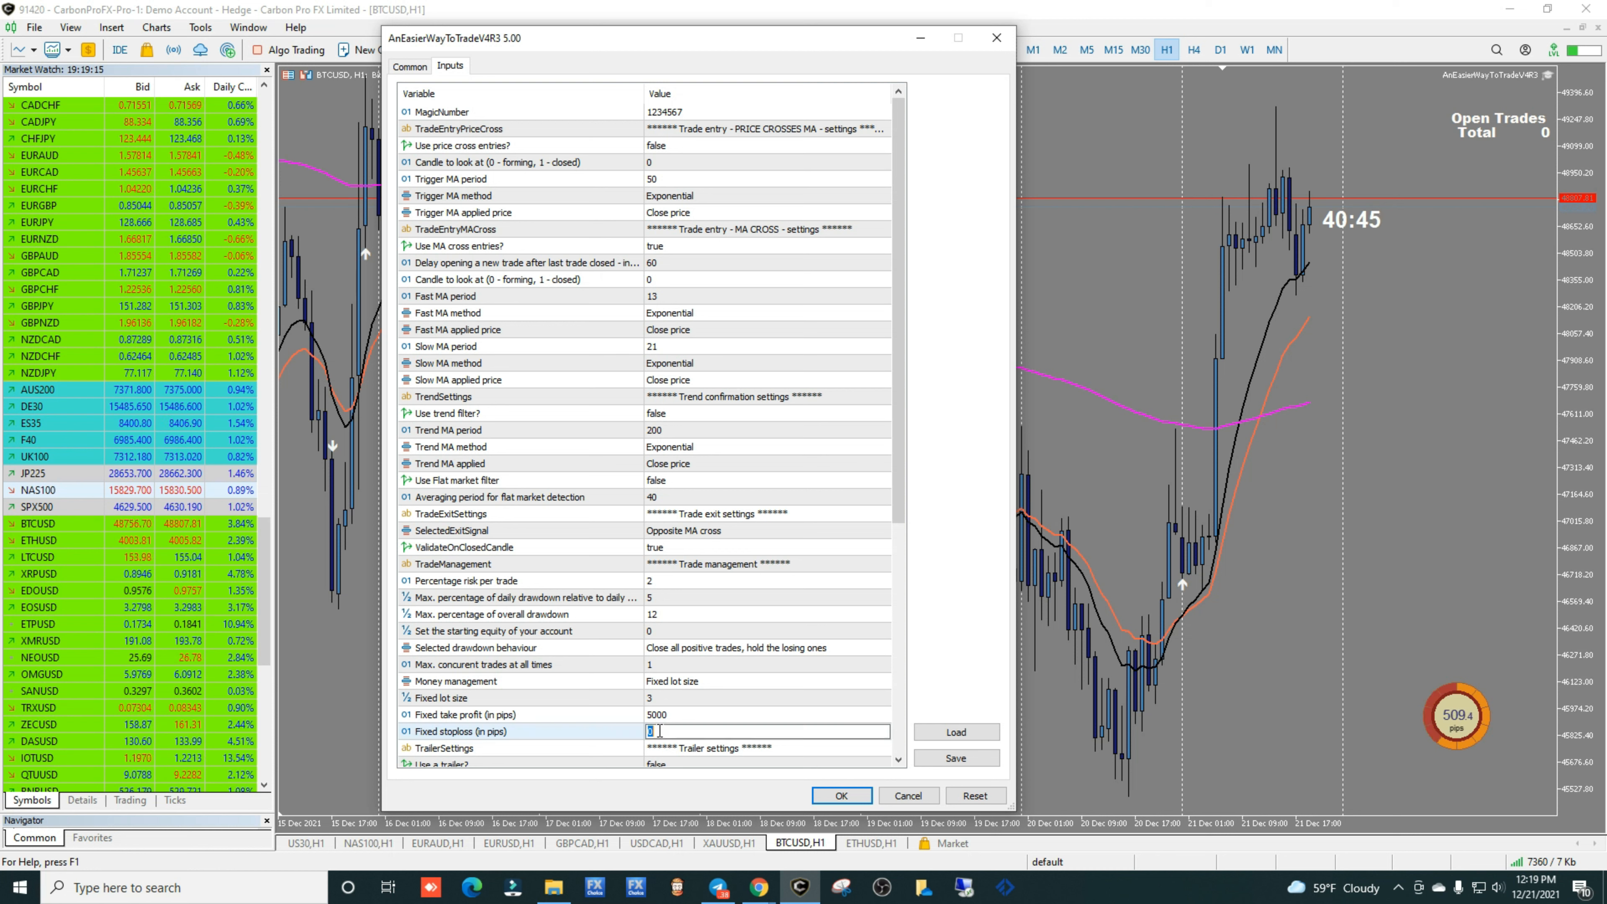
type("35000")
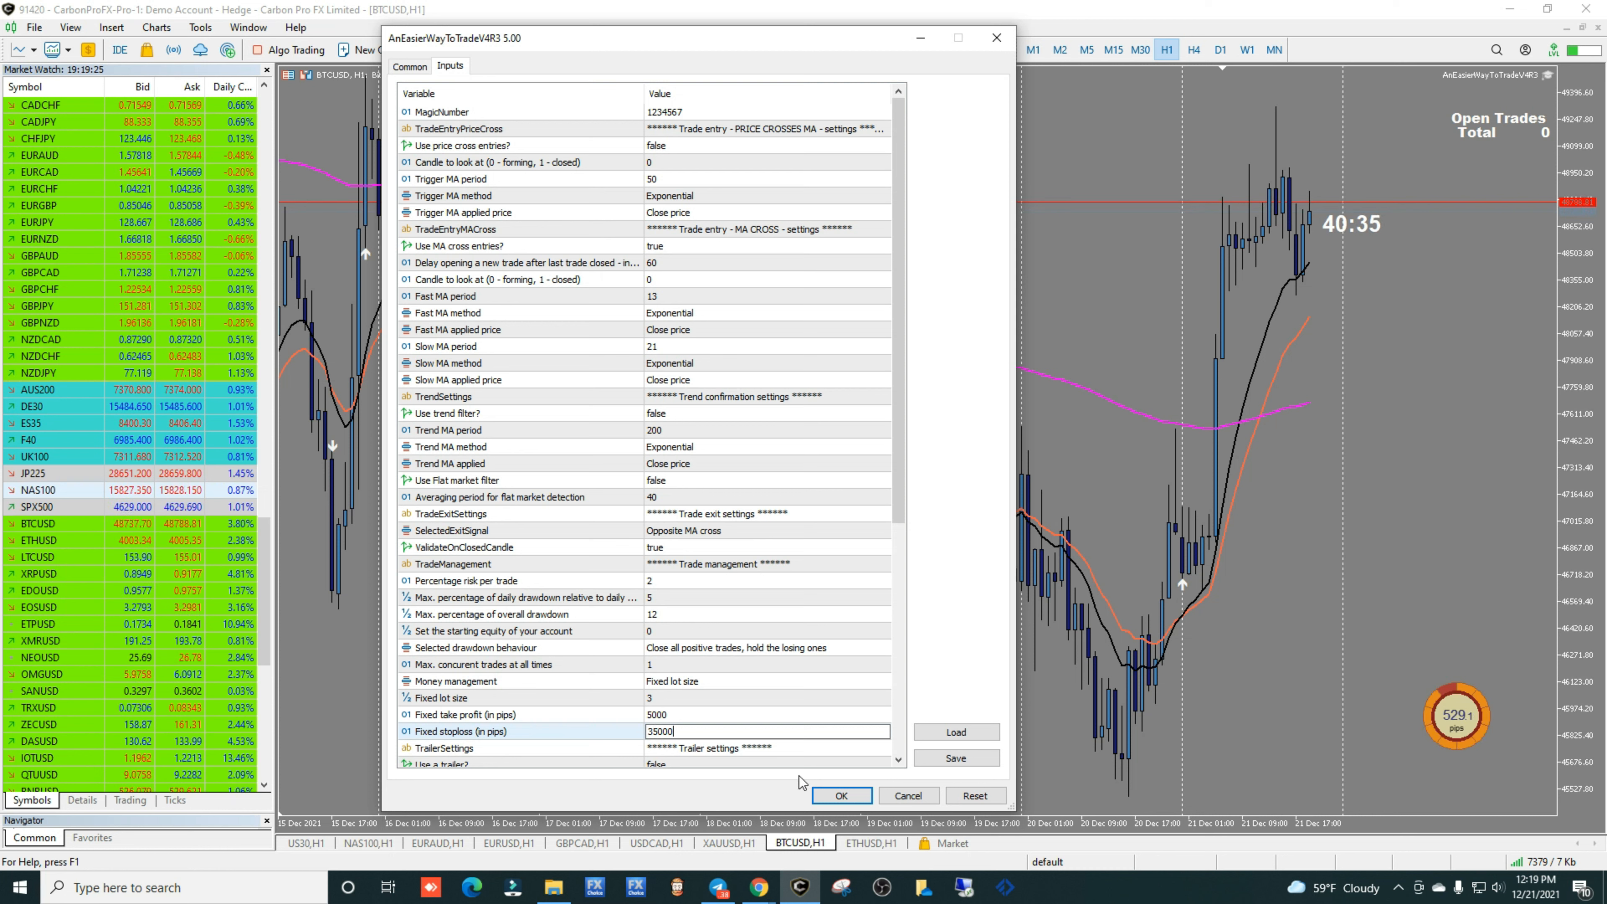
key("Return")
left_click(839, 796)
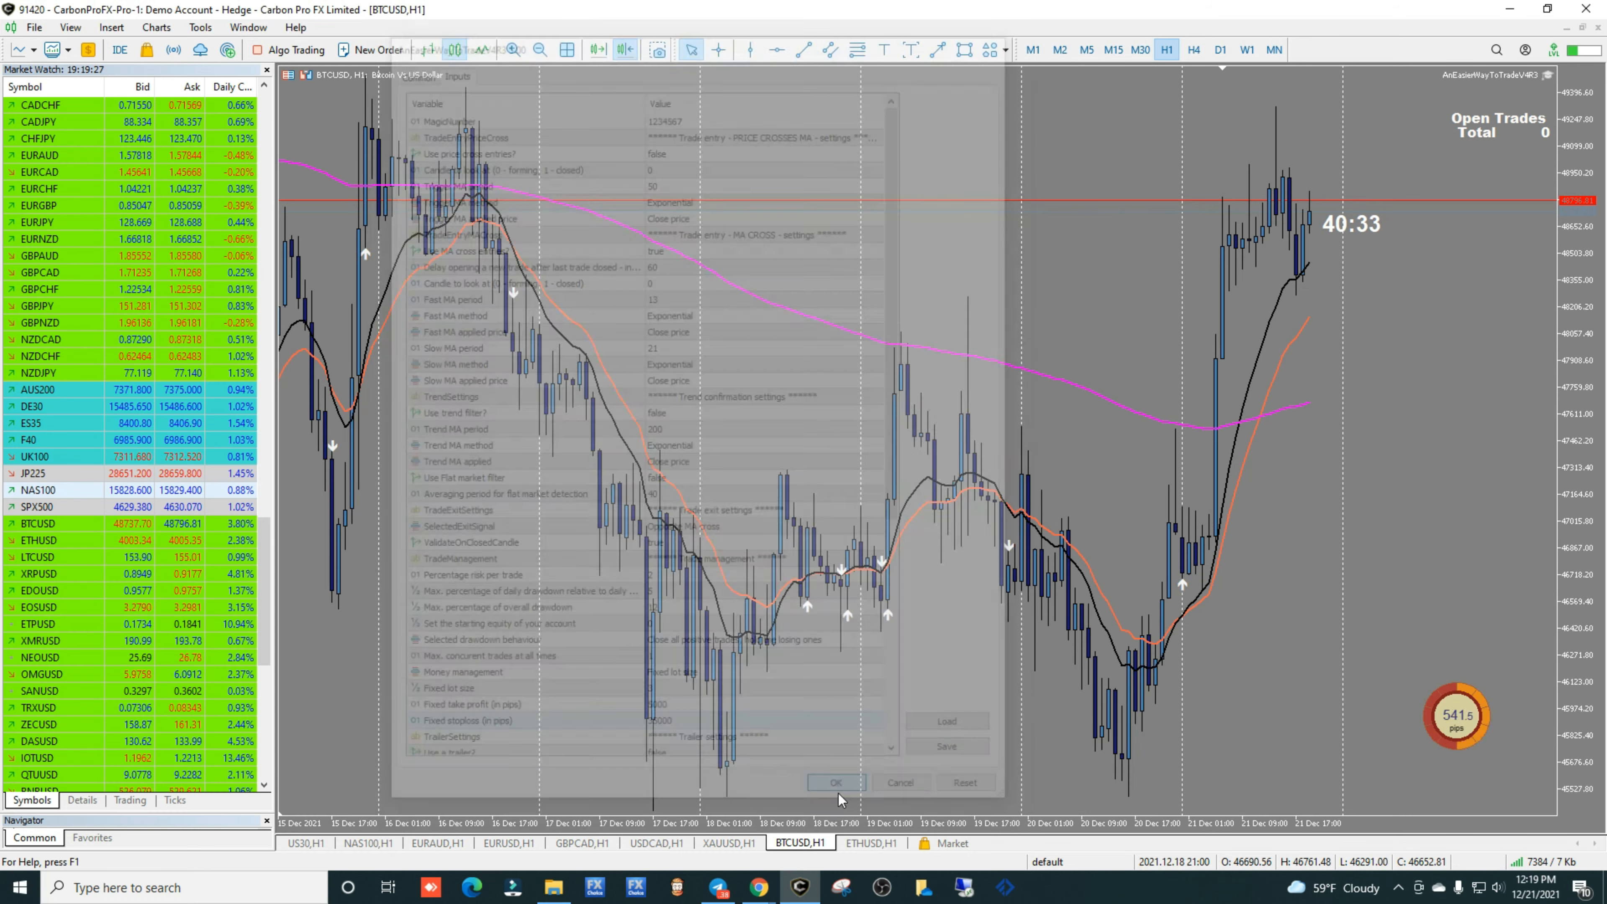
right_click(686, 380)
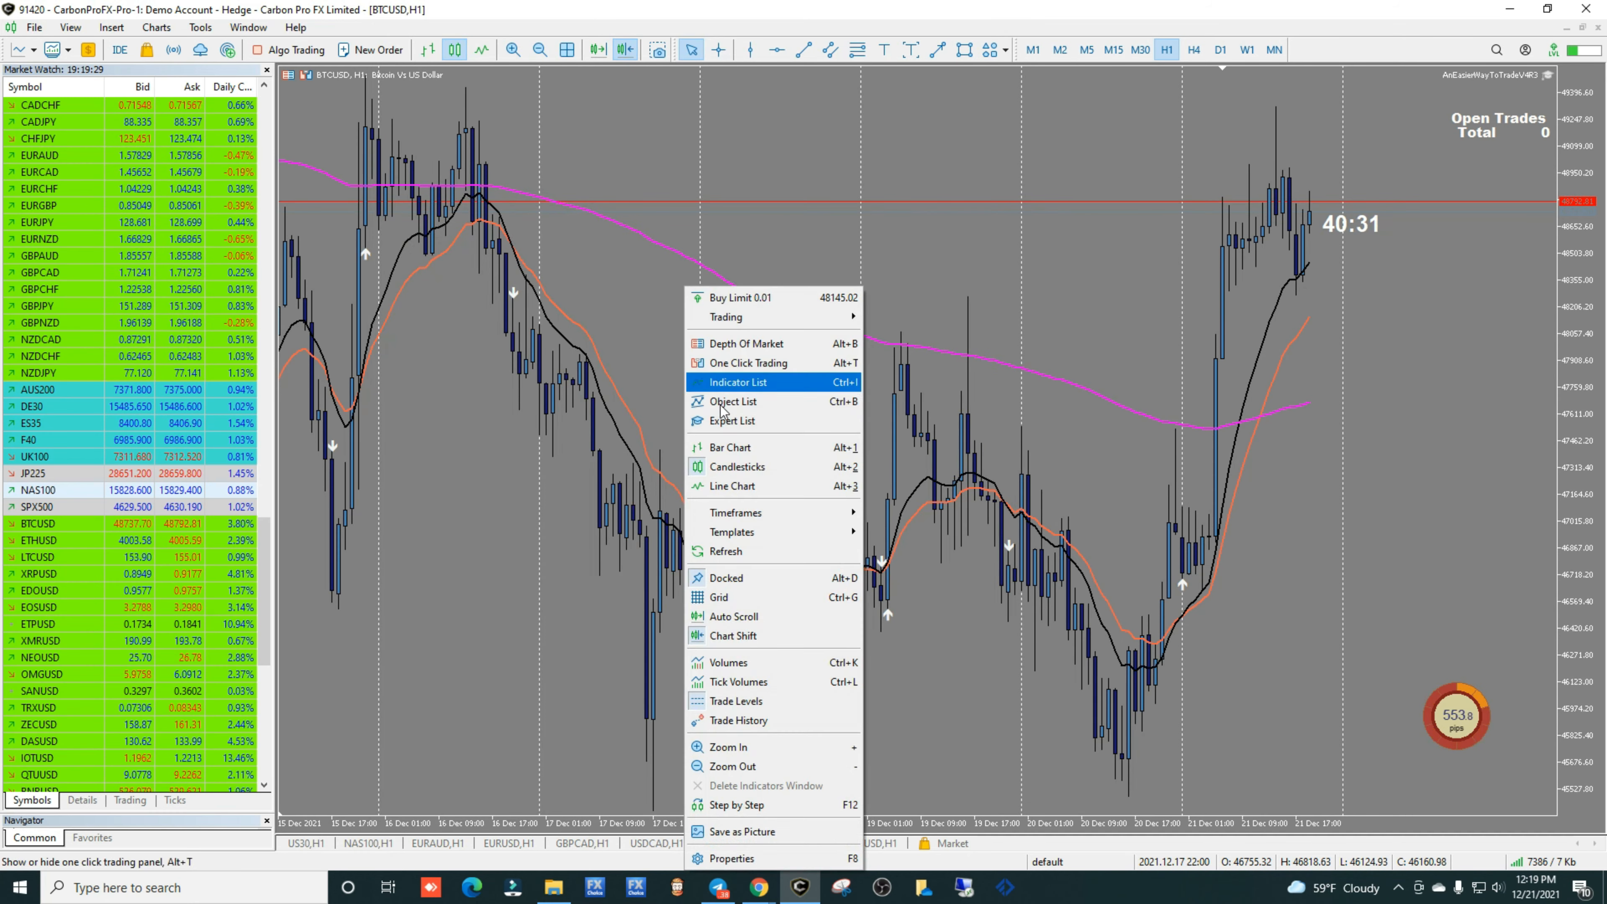
mouse_move(734, 532)
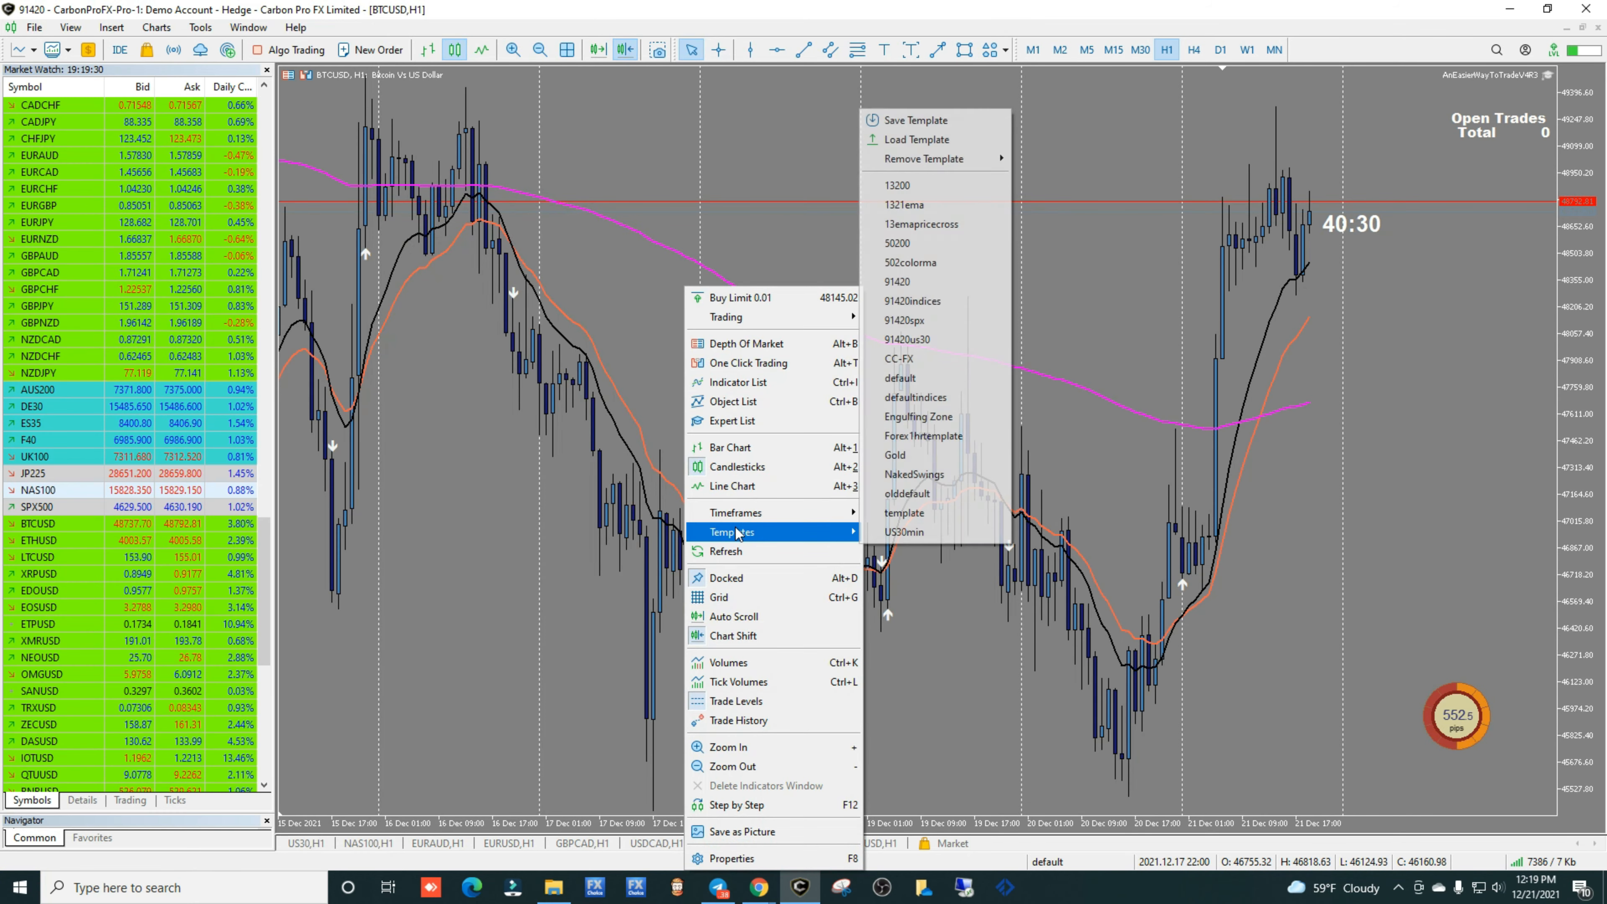
left_click(918, 120)
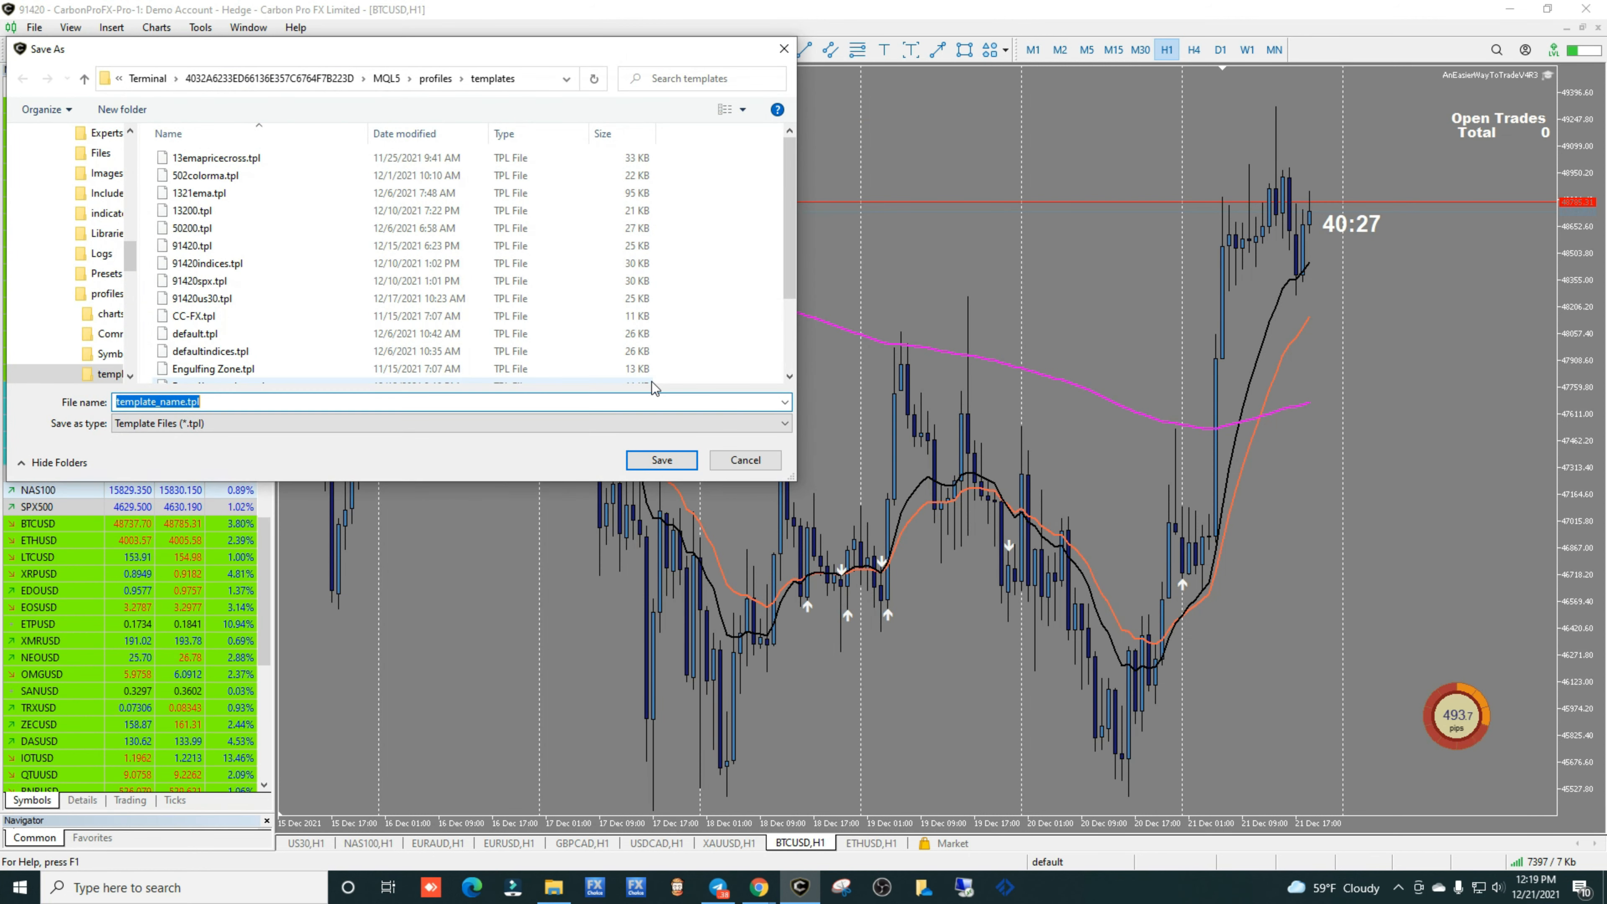
type("btcusd")
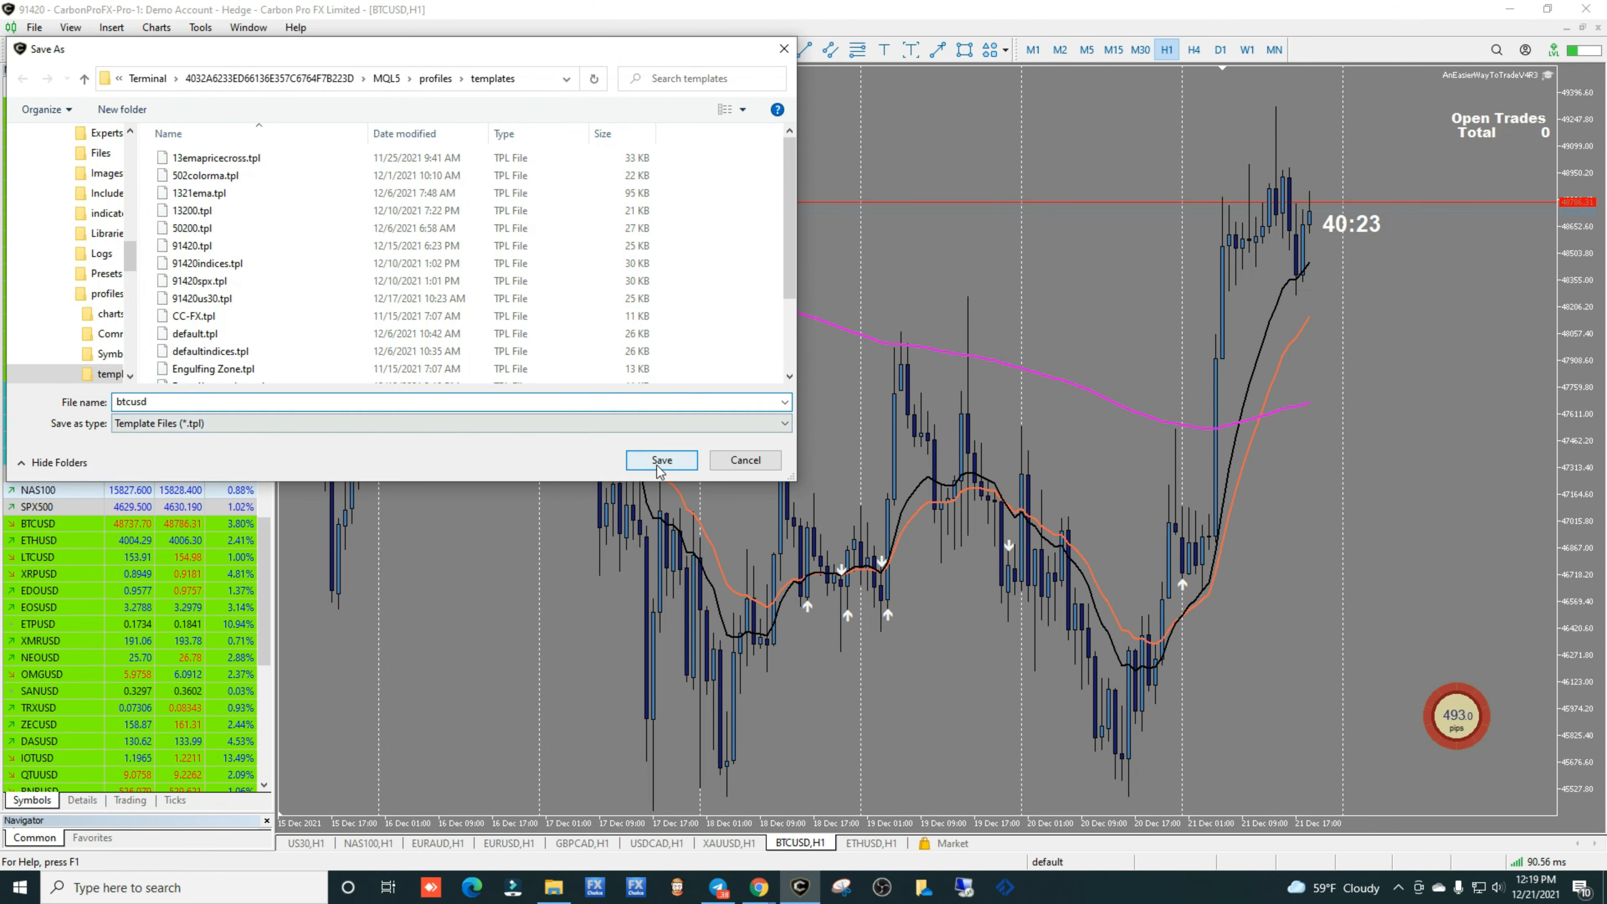
left_click(746, 459)
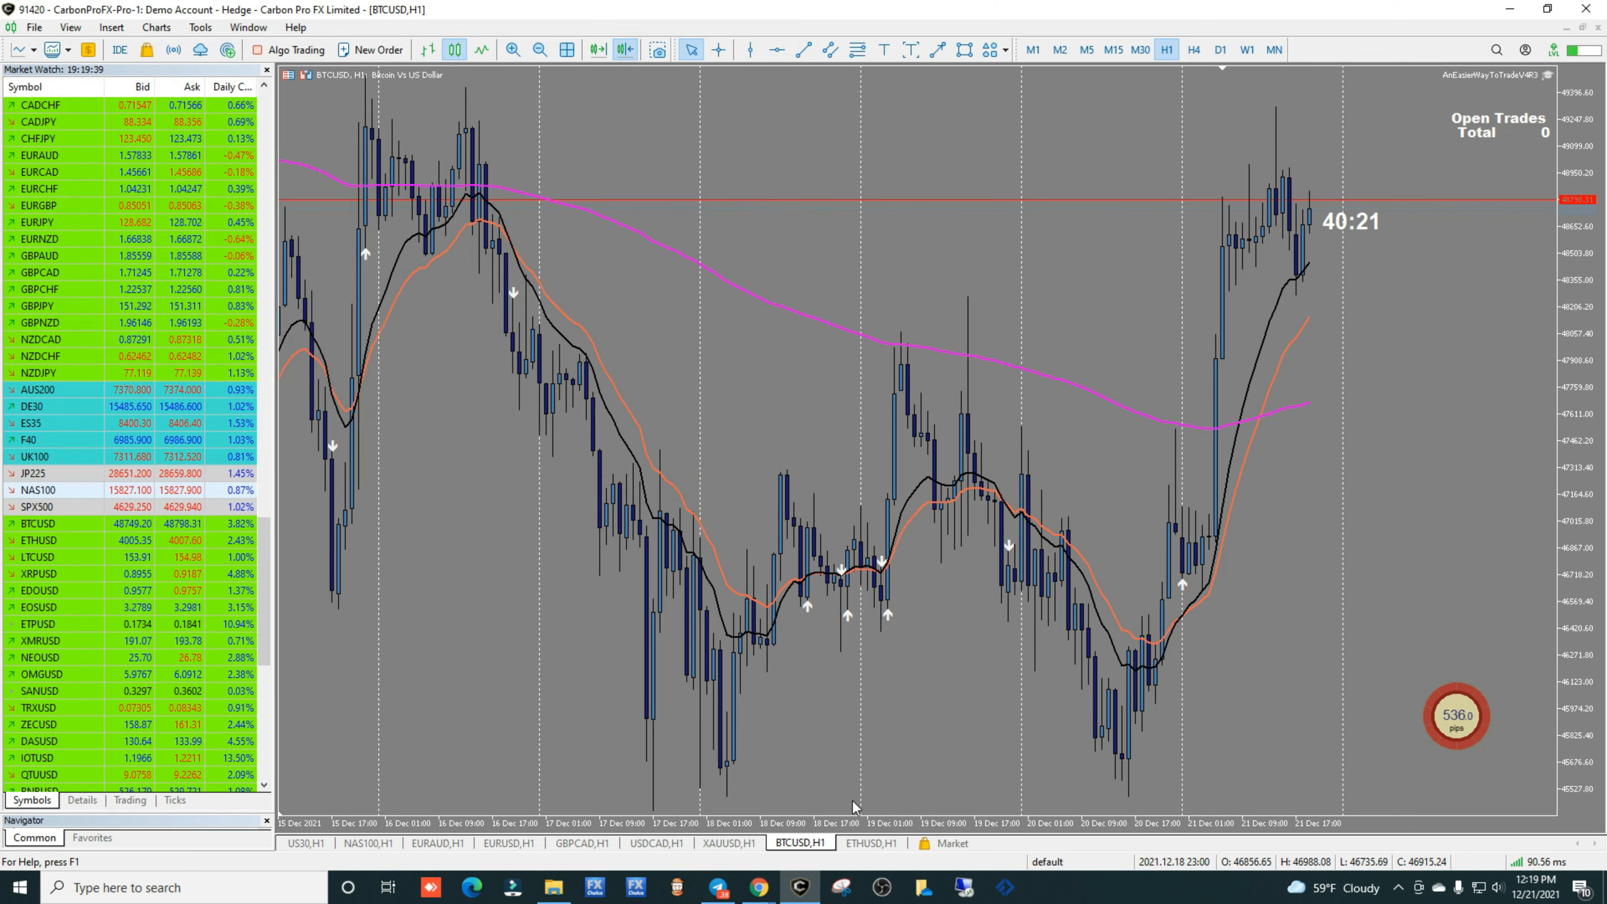
- Load the Default.tpl template from the desktop's Preset template folder onto the ETHUSD chart
left_click(865, 843)
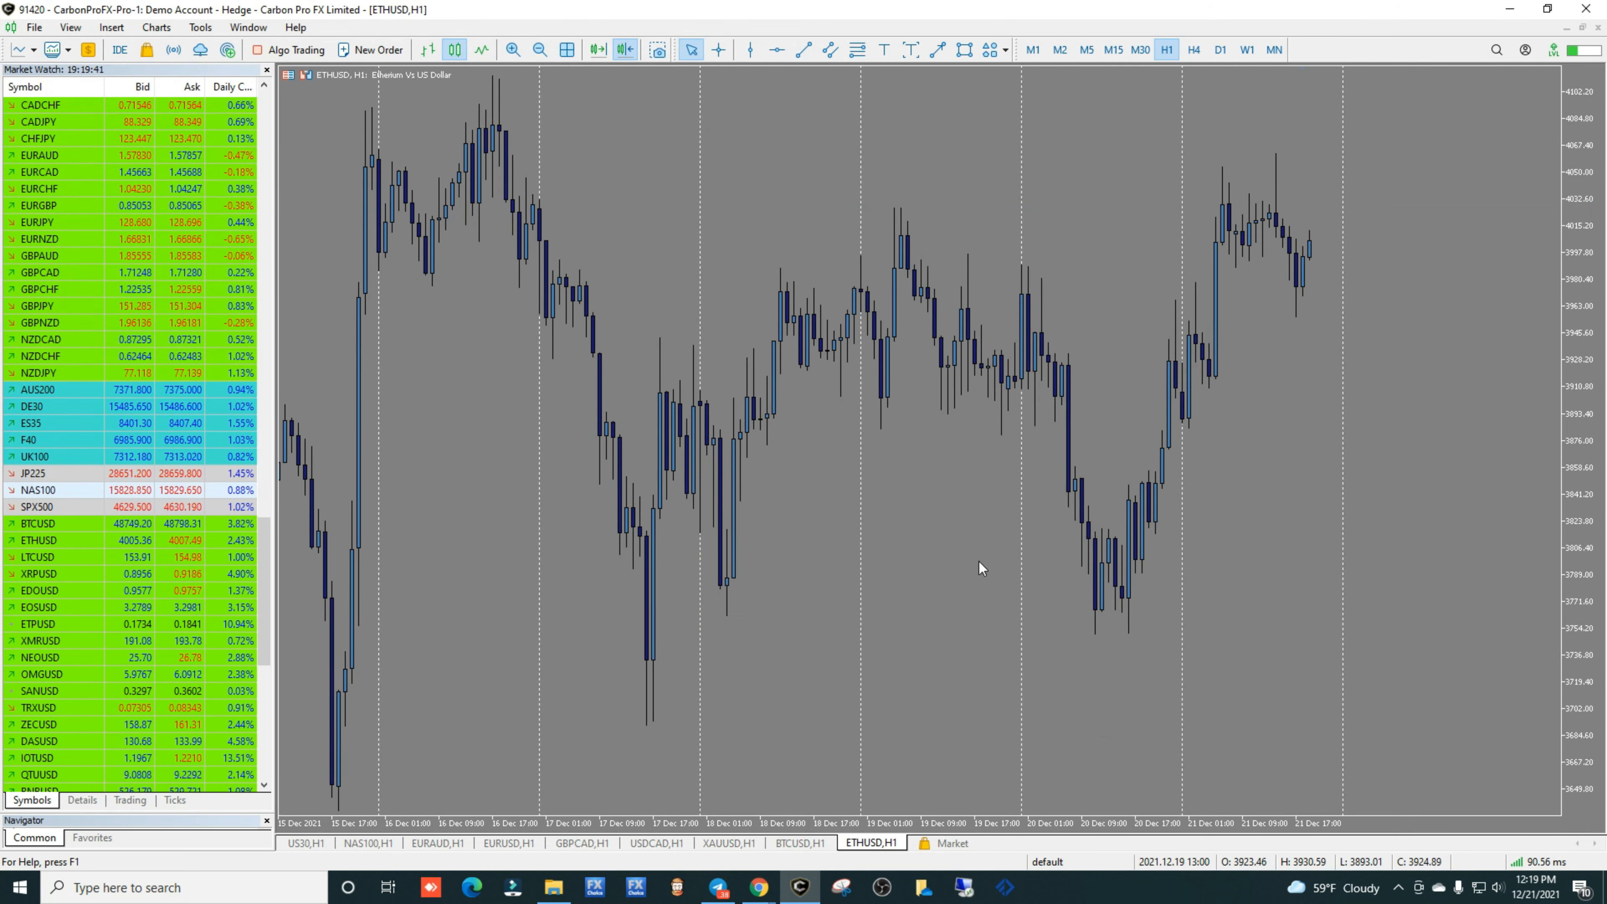
right_click(732, 178)
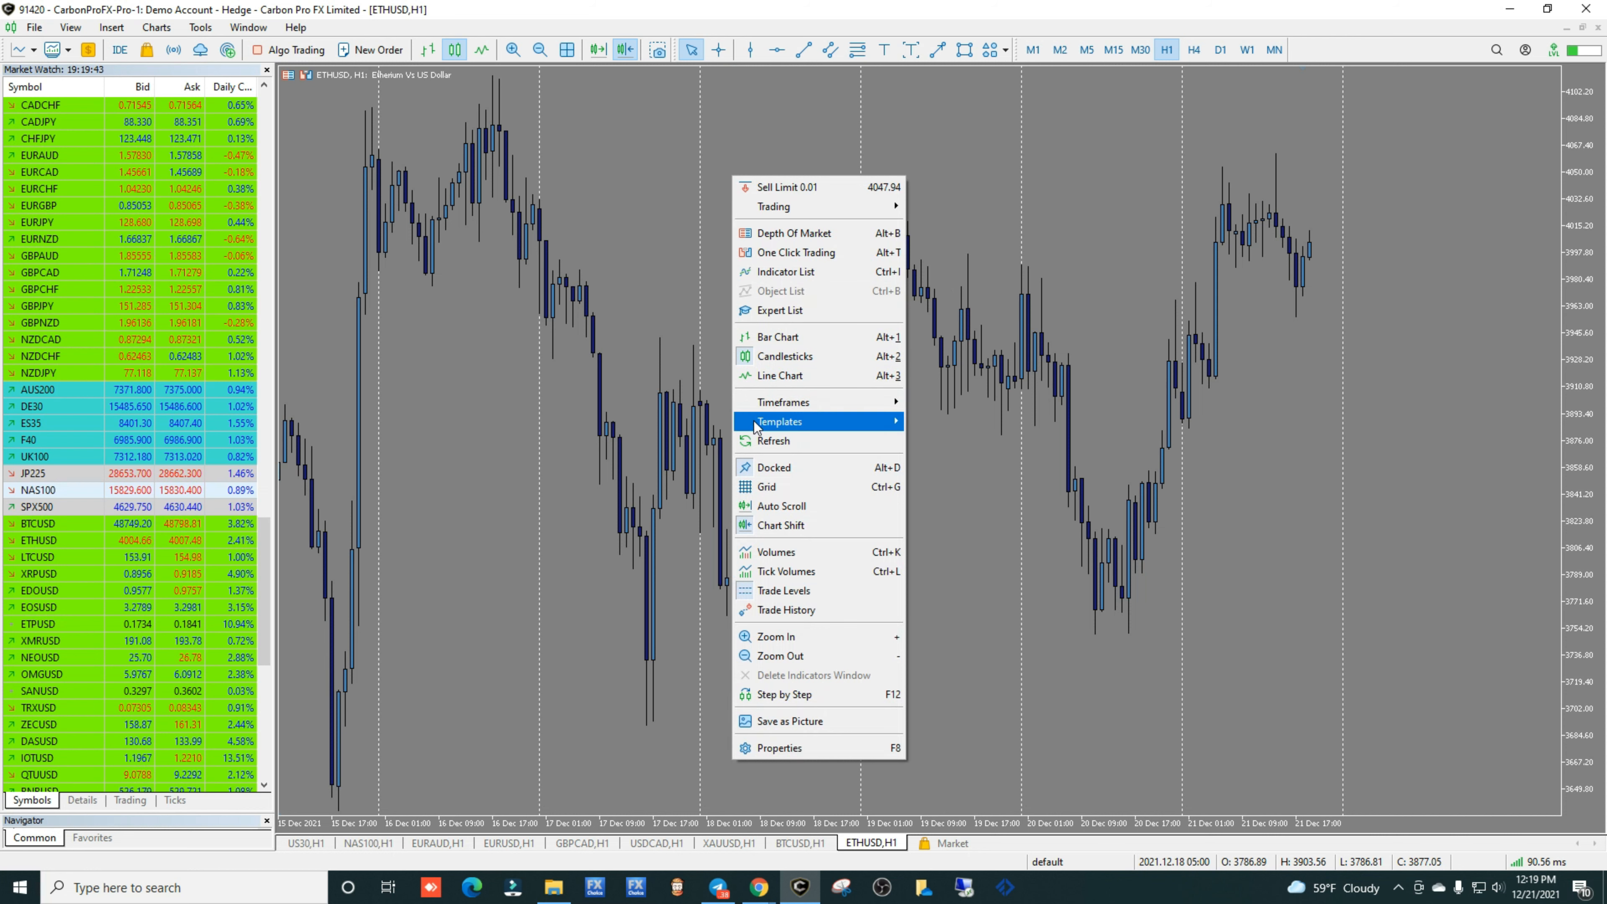
mouse_move(816, 431)
left_click(934, 441)
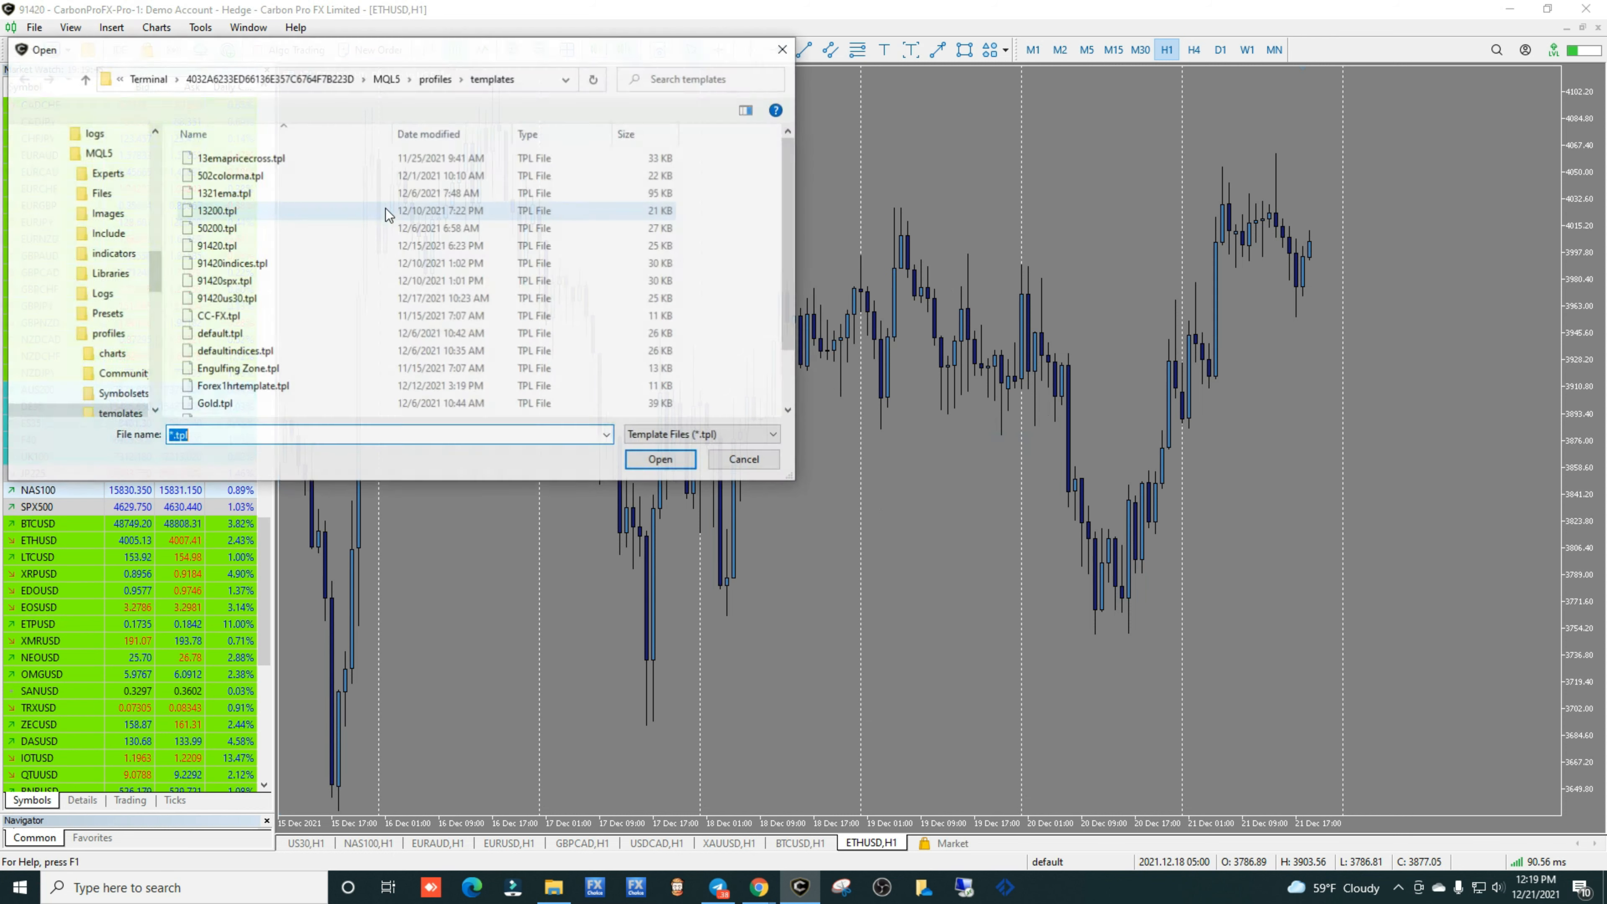
scroll(157, 155, "up", 10)
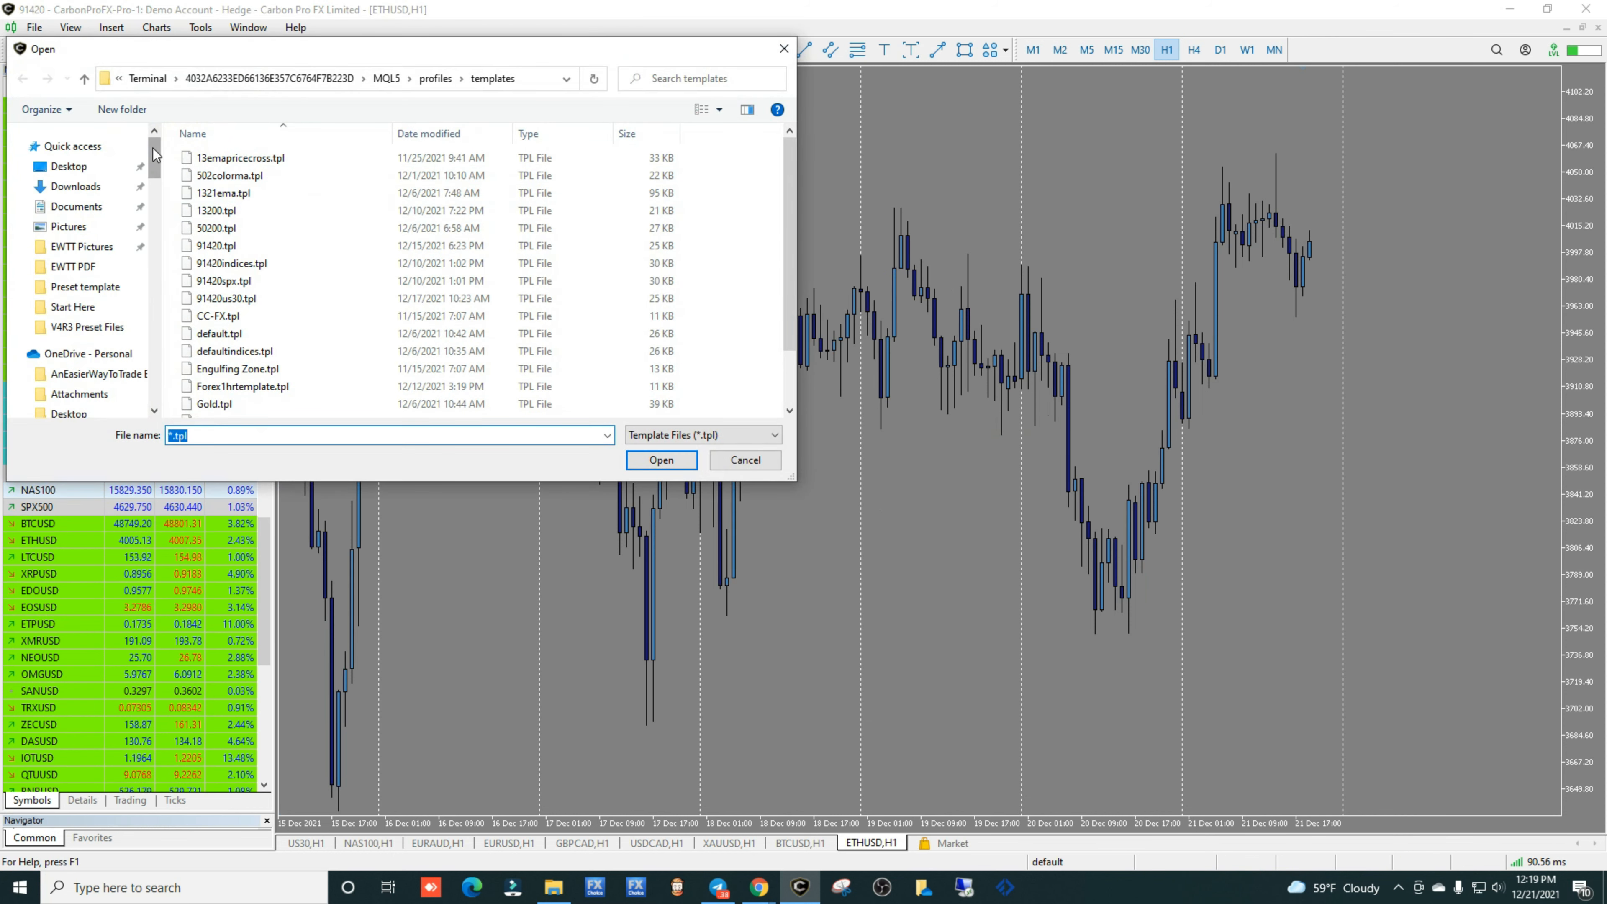
left_click(67, 168)
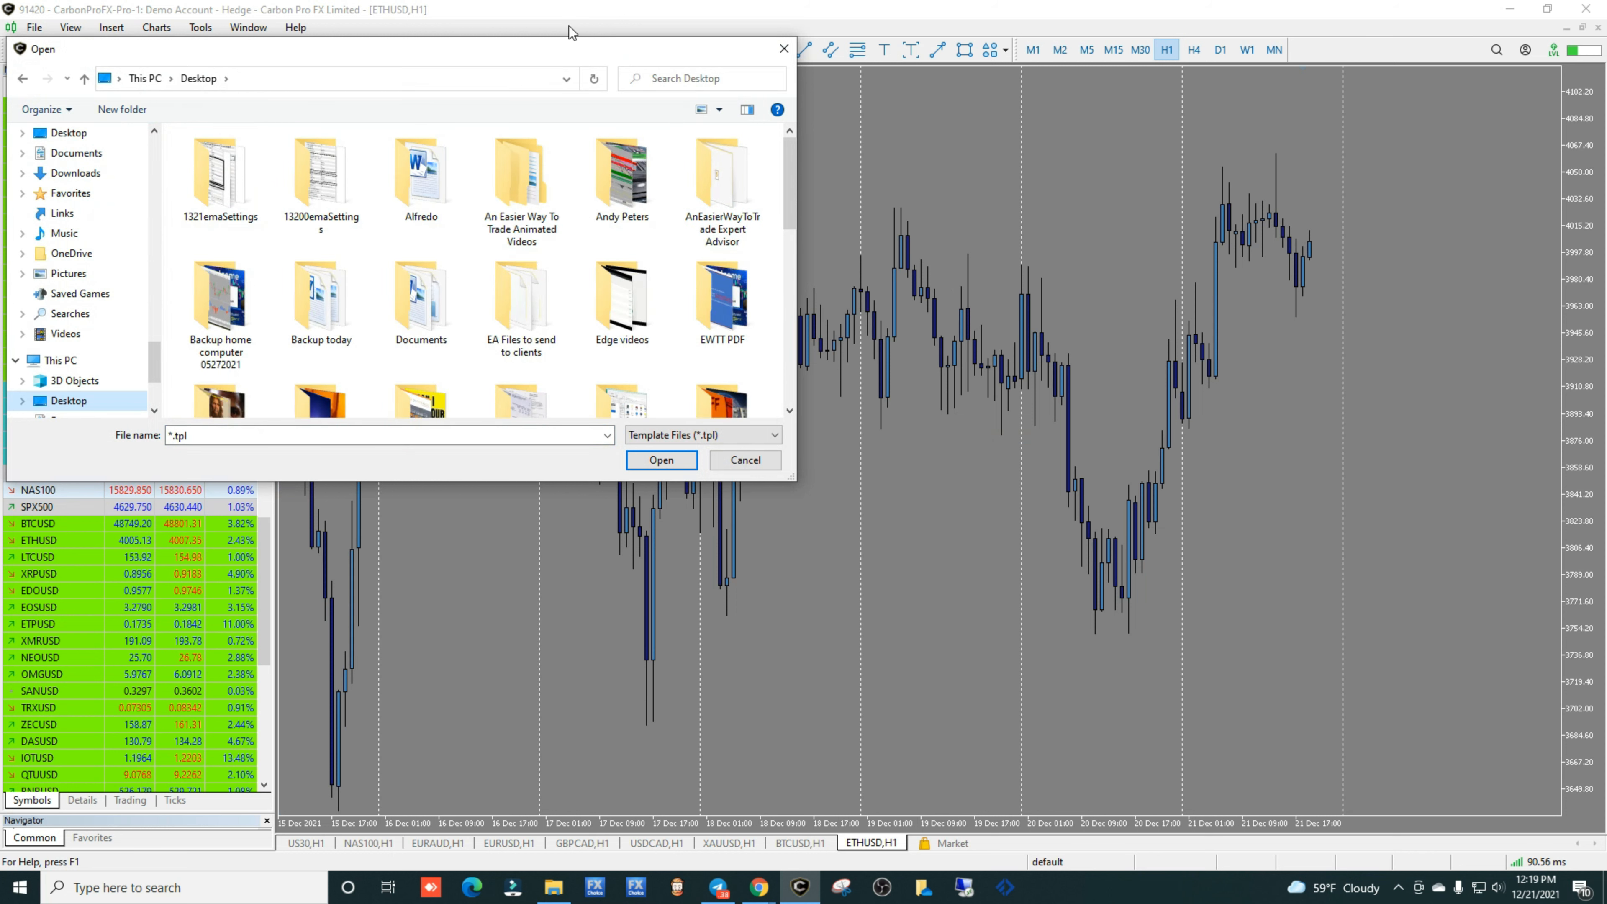
left_click_drag(550, 55, 785, 55)
scroll(840, 163, "down", 6)
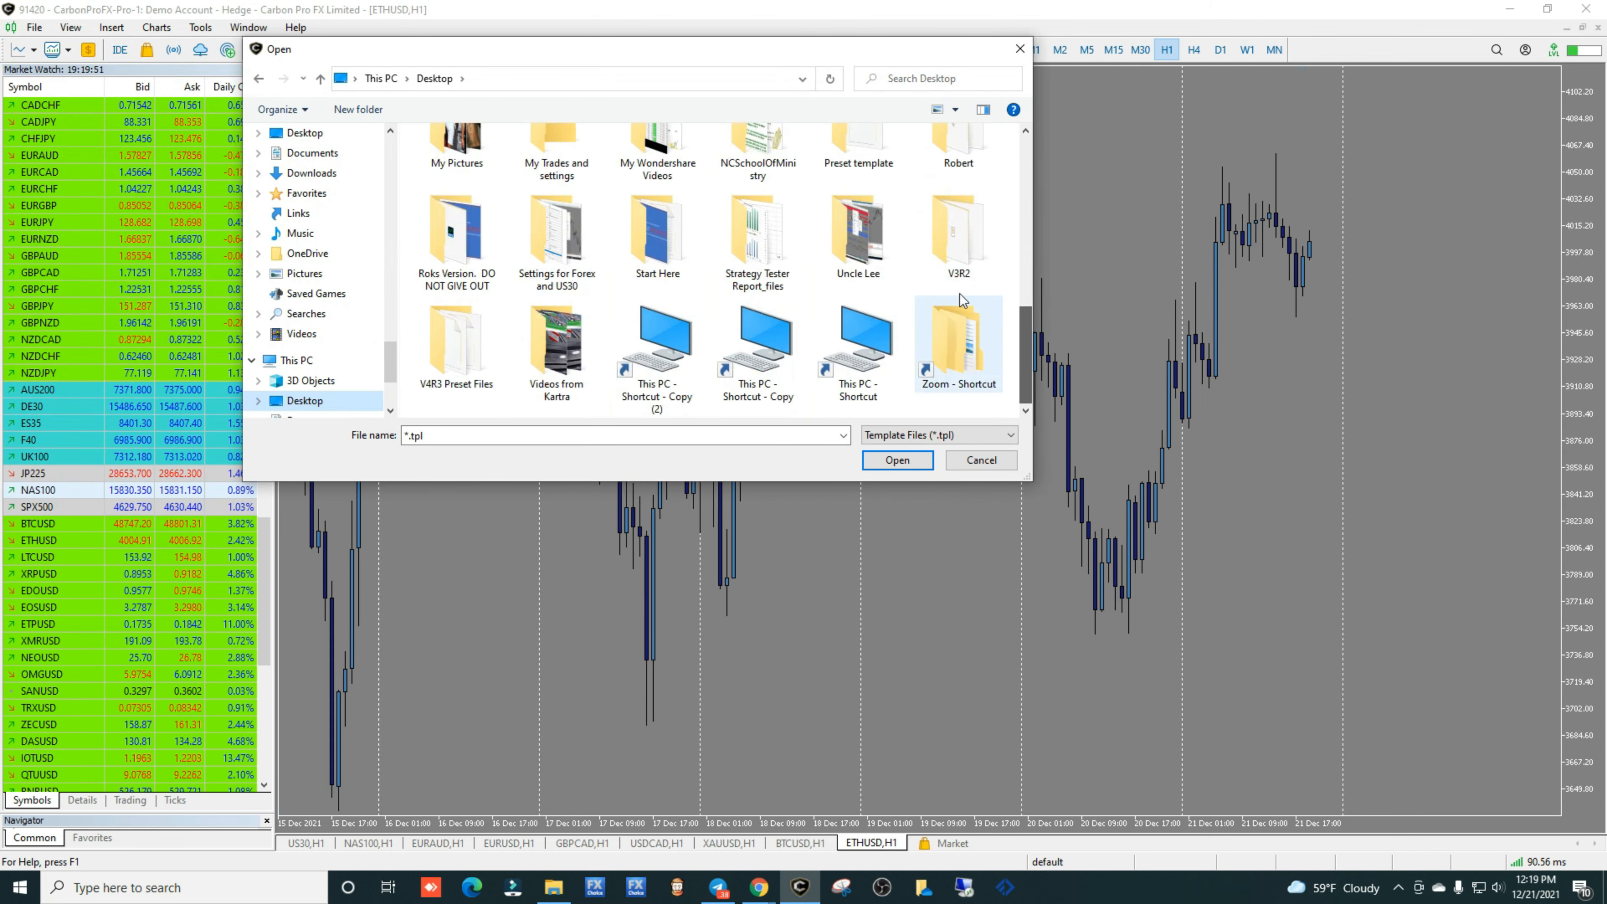
double_click(839, 163)
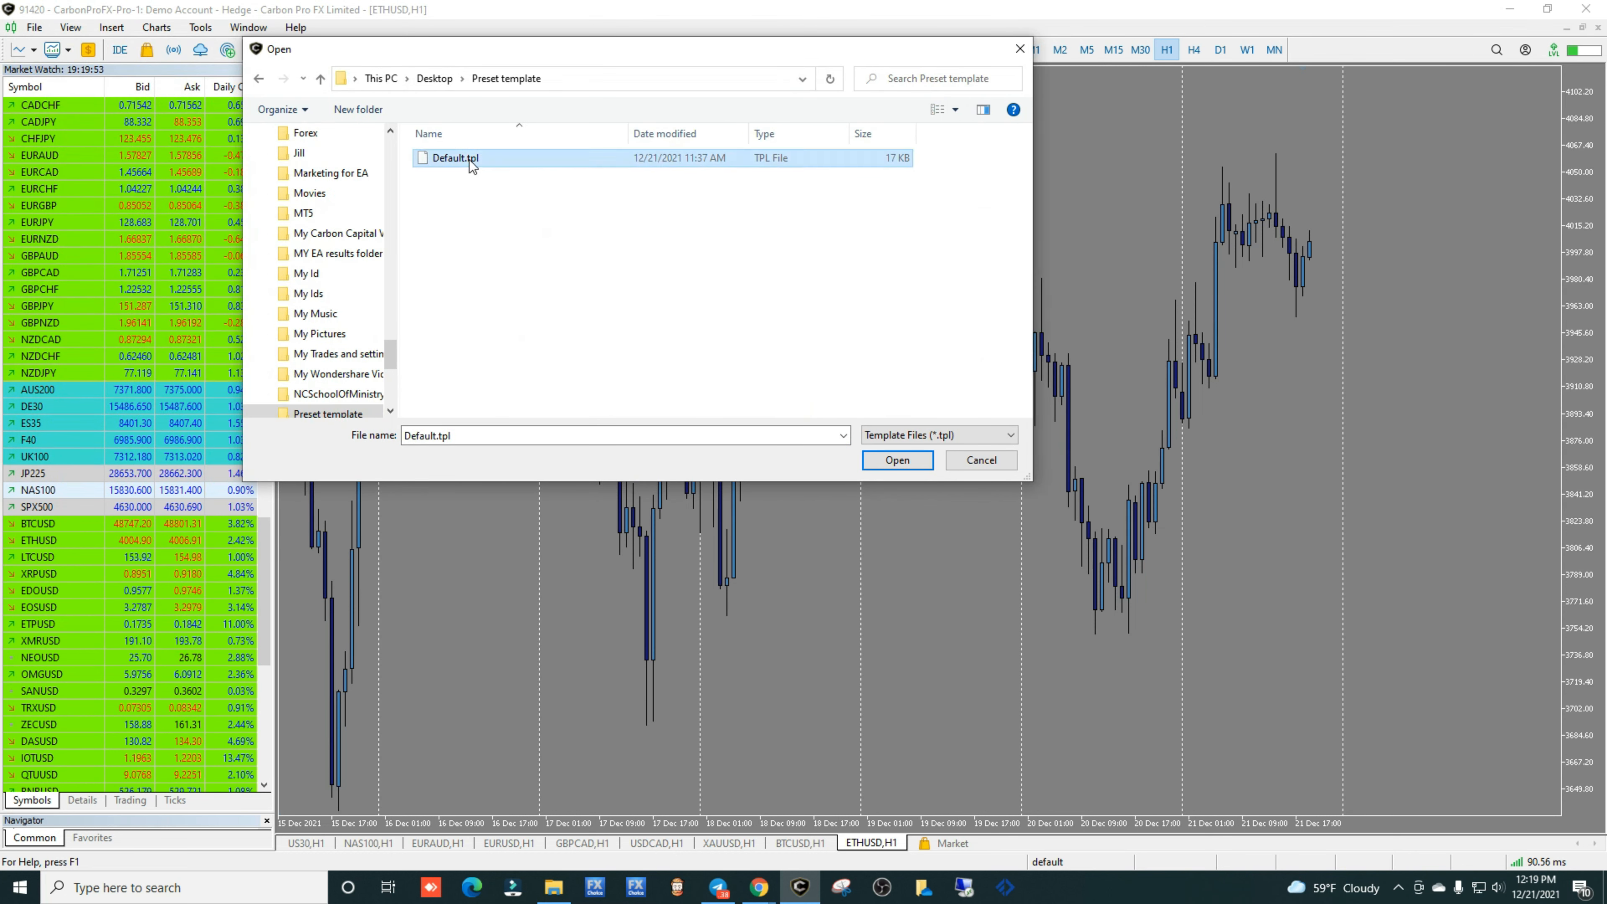
double_click(465, 162)
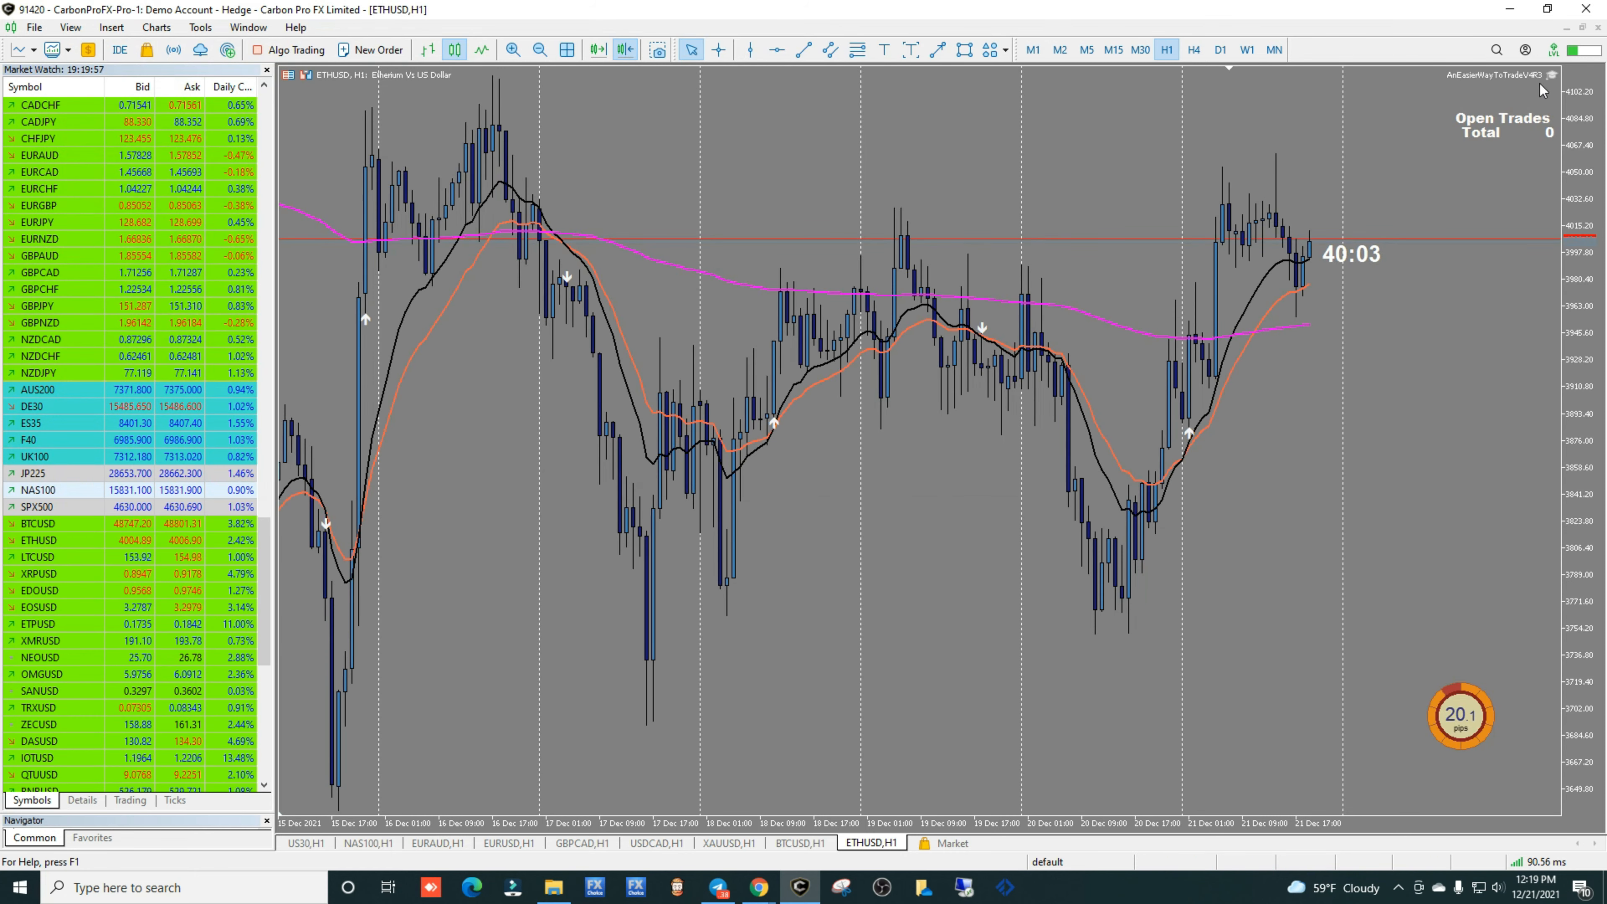
- Load the ethusdh1.set preset from the desktop's V4R3 Preset Files folder into the ETHUSD expert advisor's inputs
left_click(1551, 78)
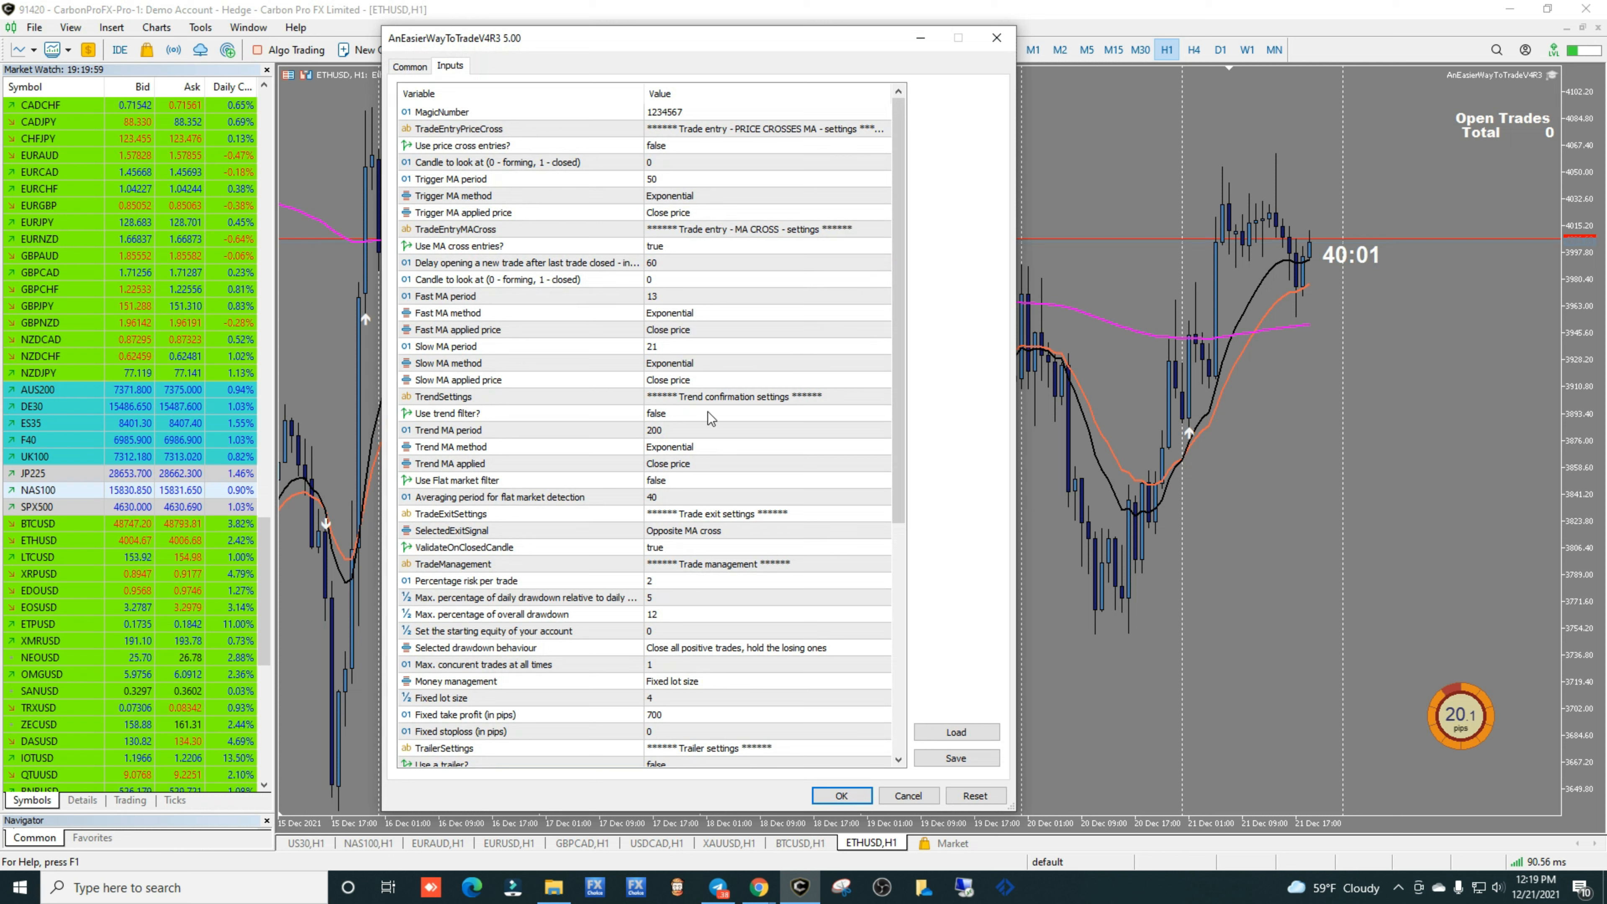
left_click(956, 732)
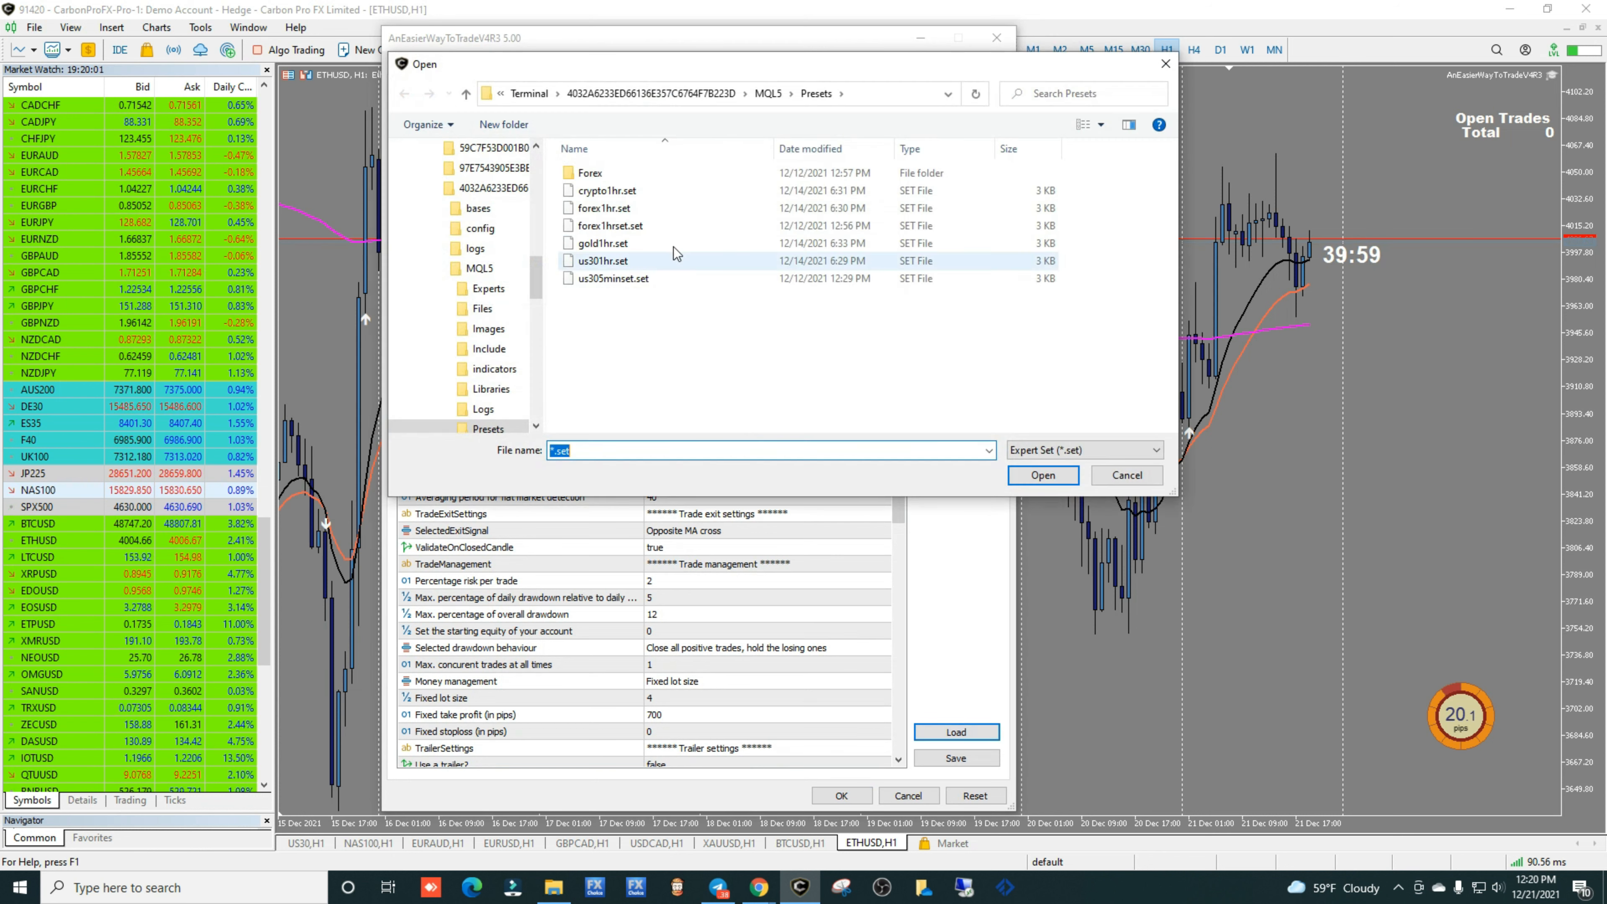
scroll(460, 253, "up", 10)
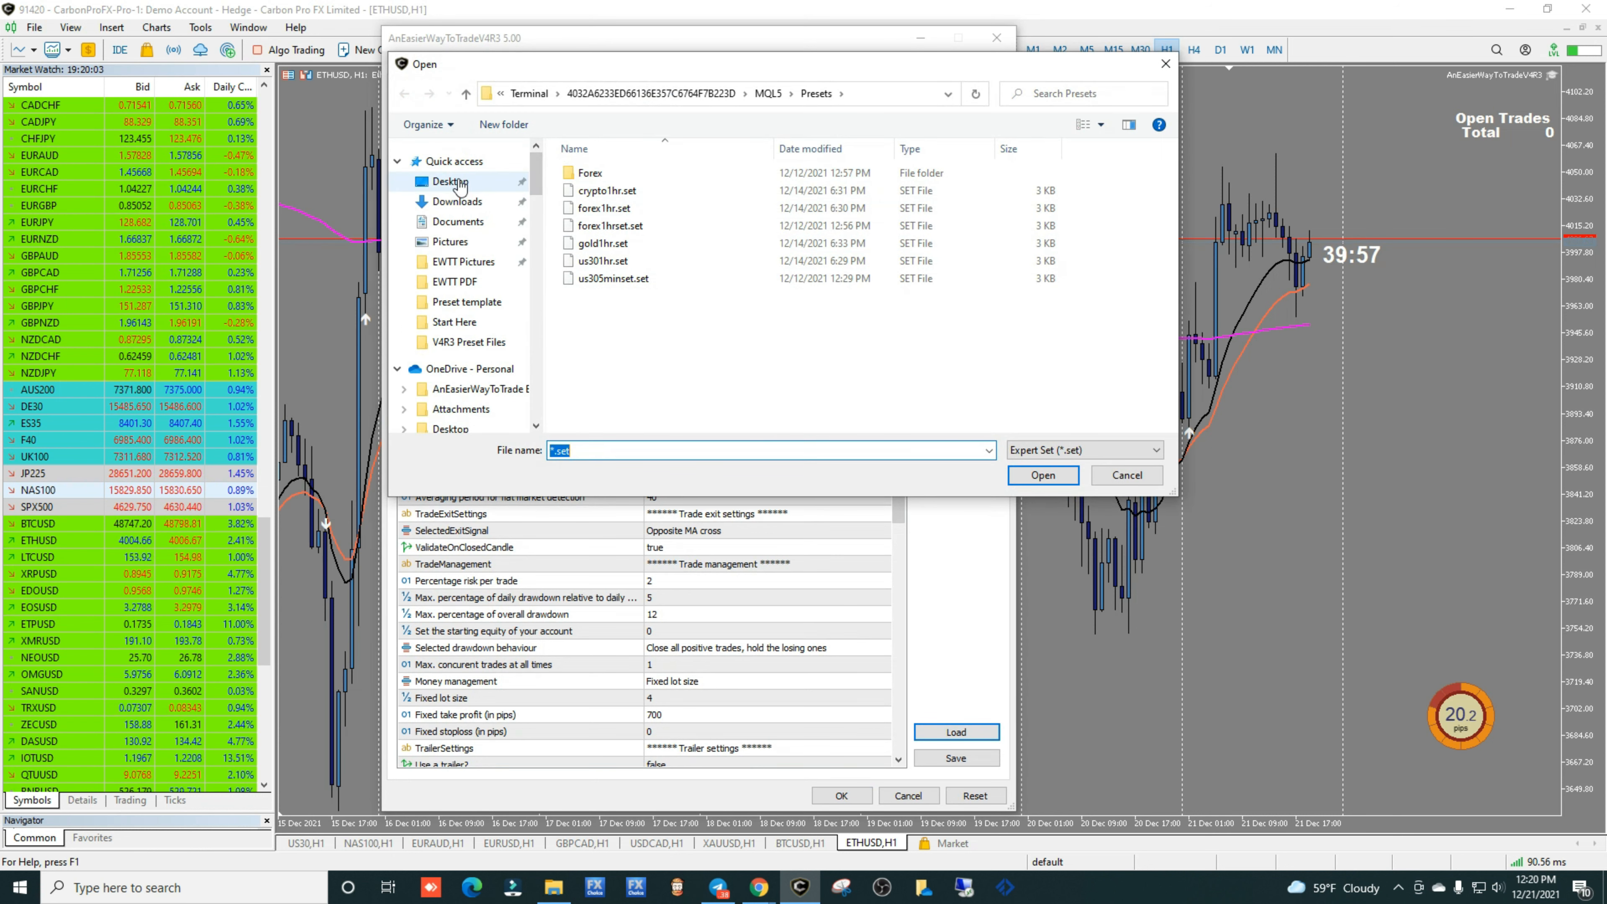
left_click(450, 182)
left_click_drag(1167, 197, 1169, 365)
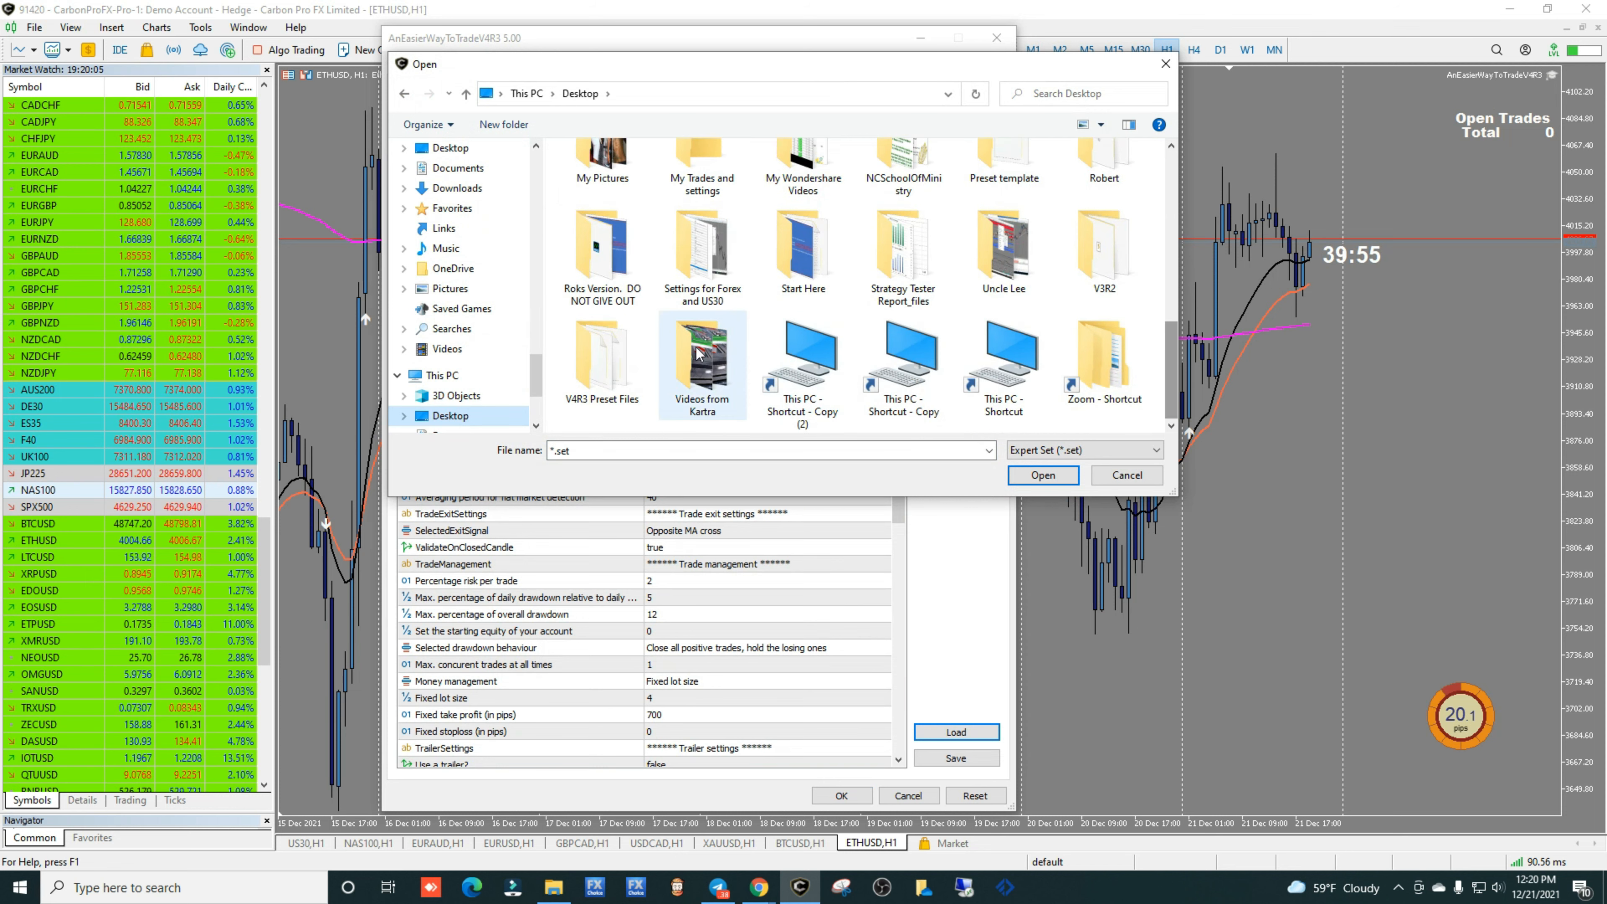
double_click(620, 376)
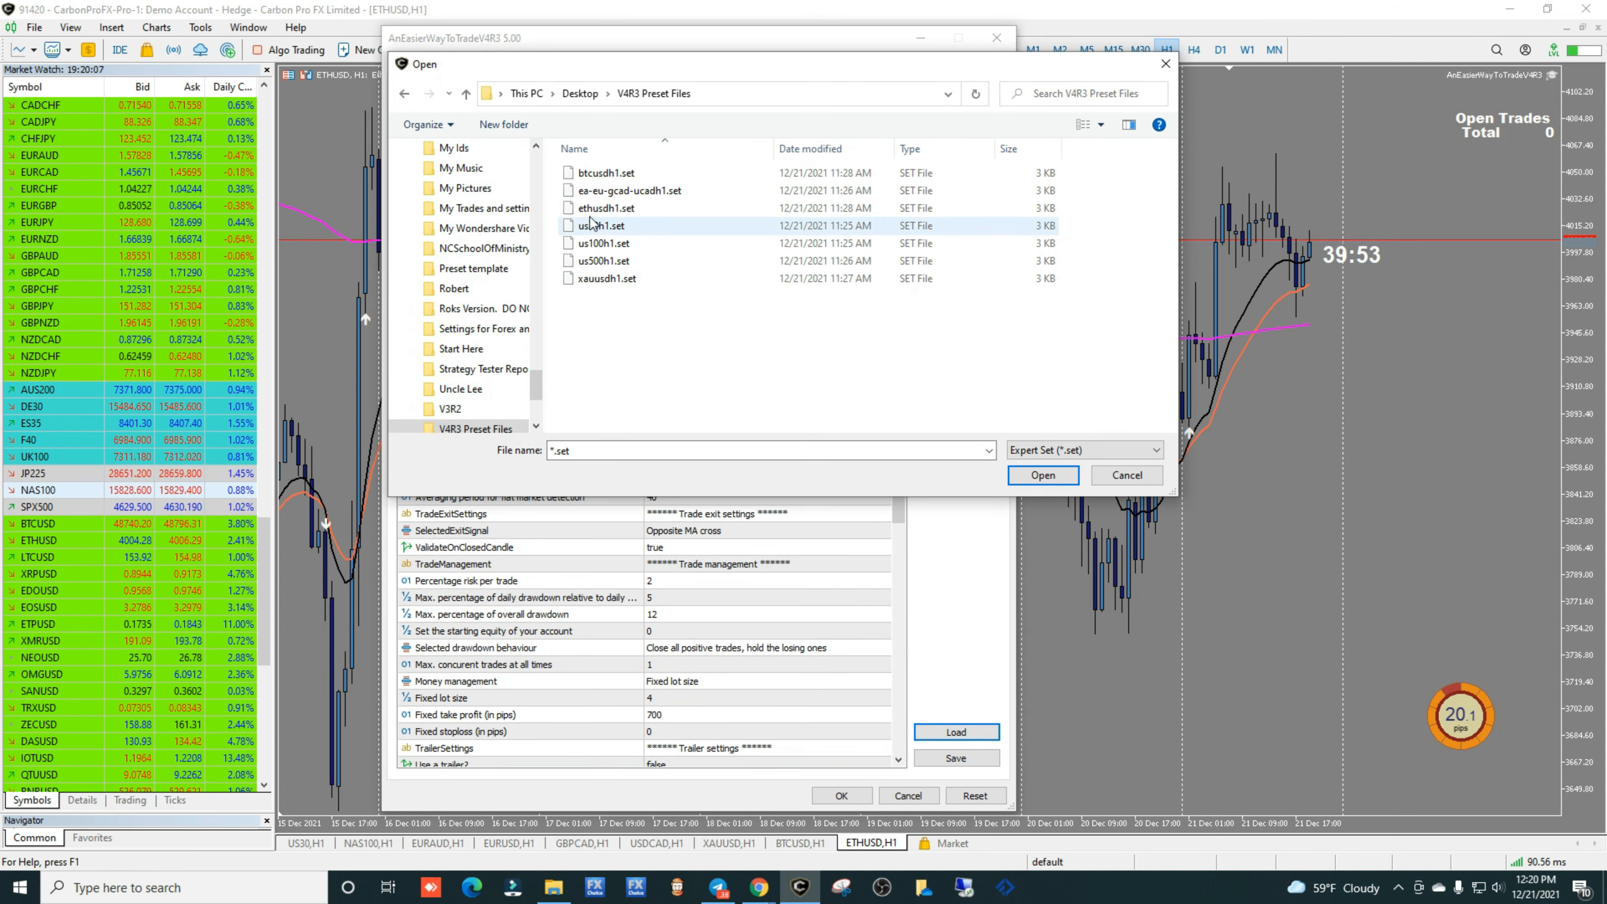
double_click(602, 209)
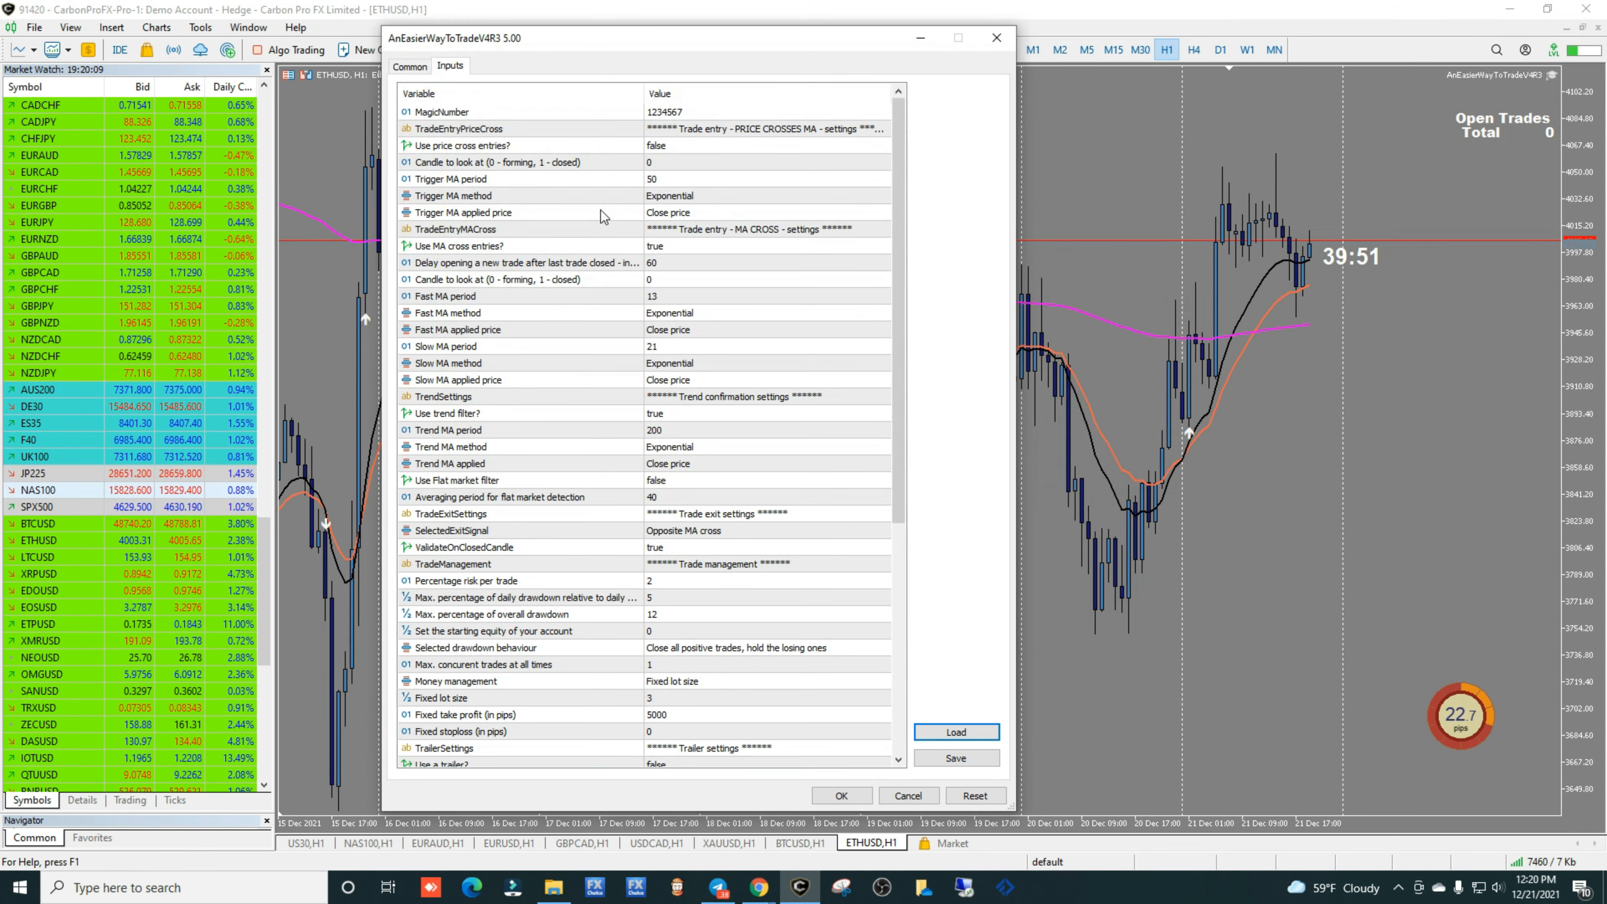
- Check the ETHUSD expert advisor's trading permissions, enter a fixed stoploss of 35000 pips and close the settings without applying them
left_click(410, 66)
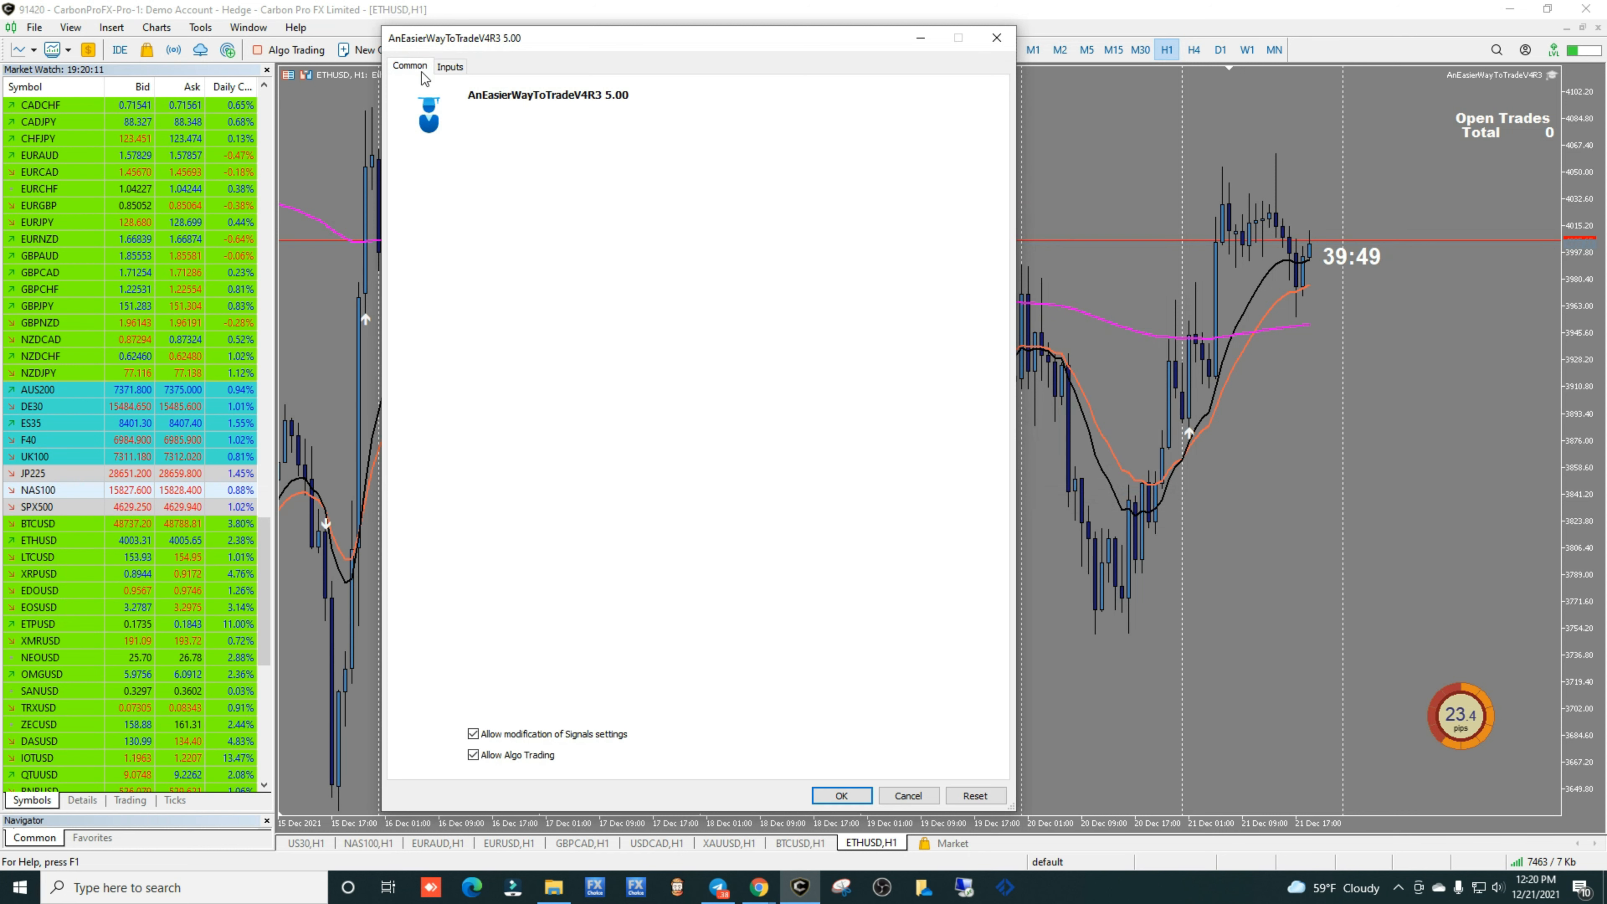
left_click(450, 66)
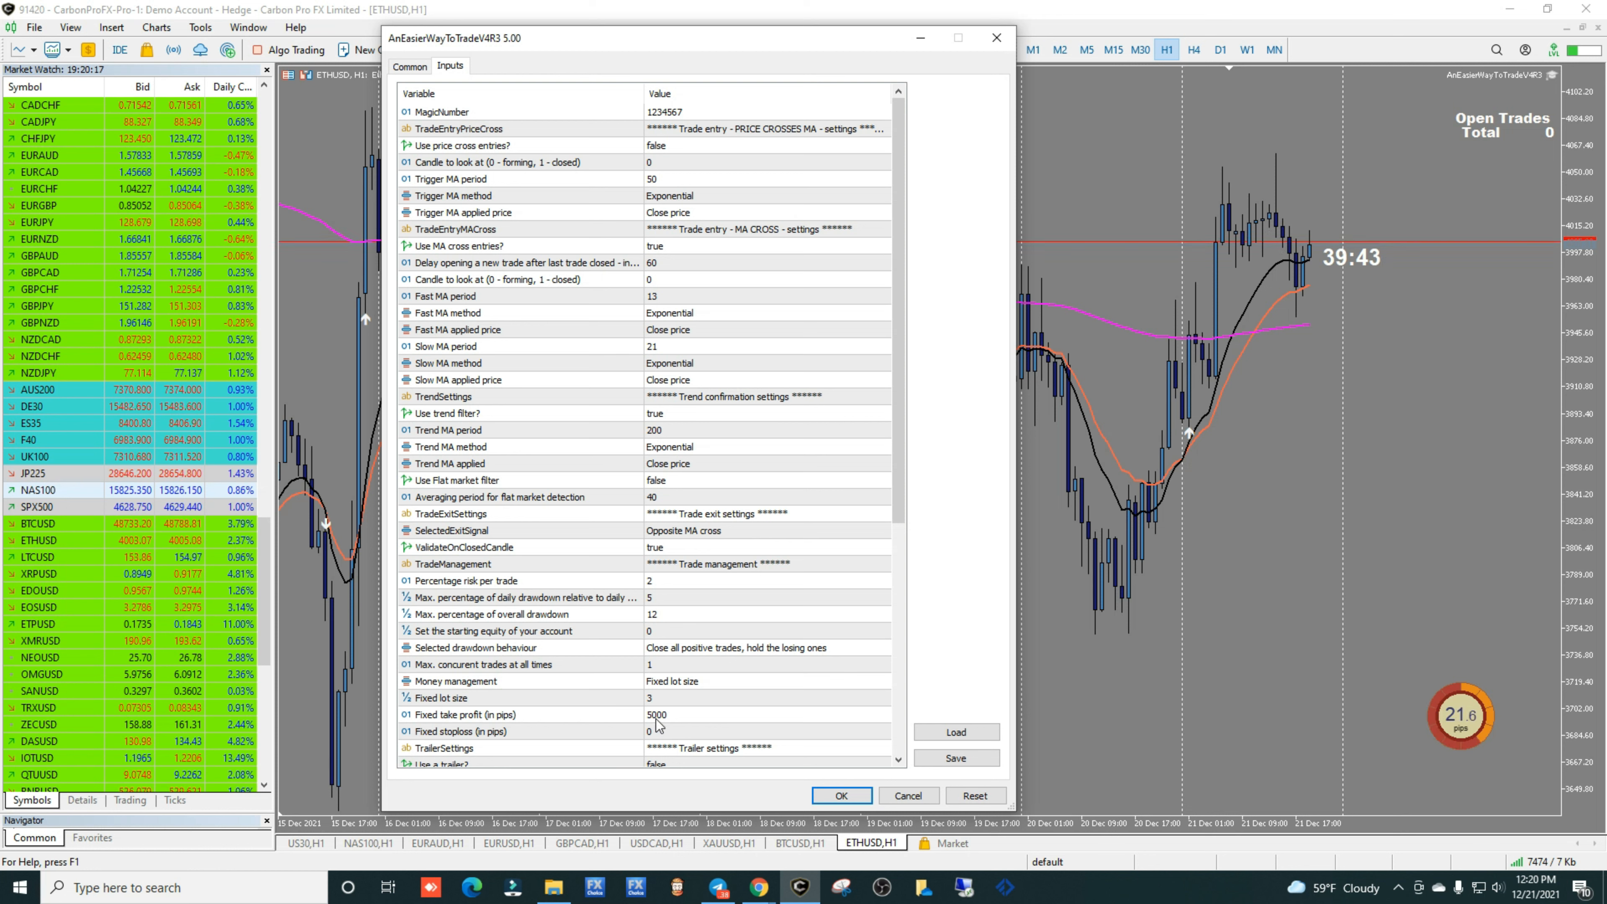
left_click(644, 734)
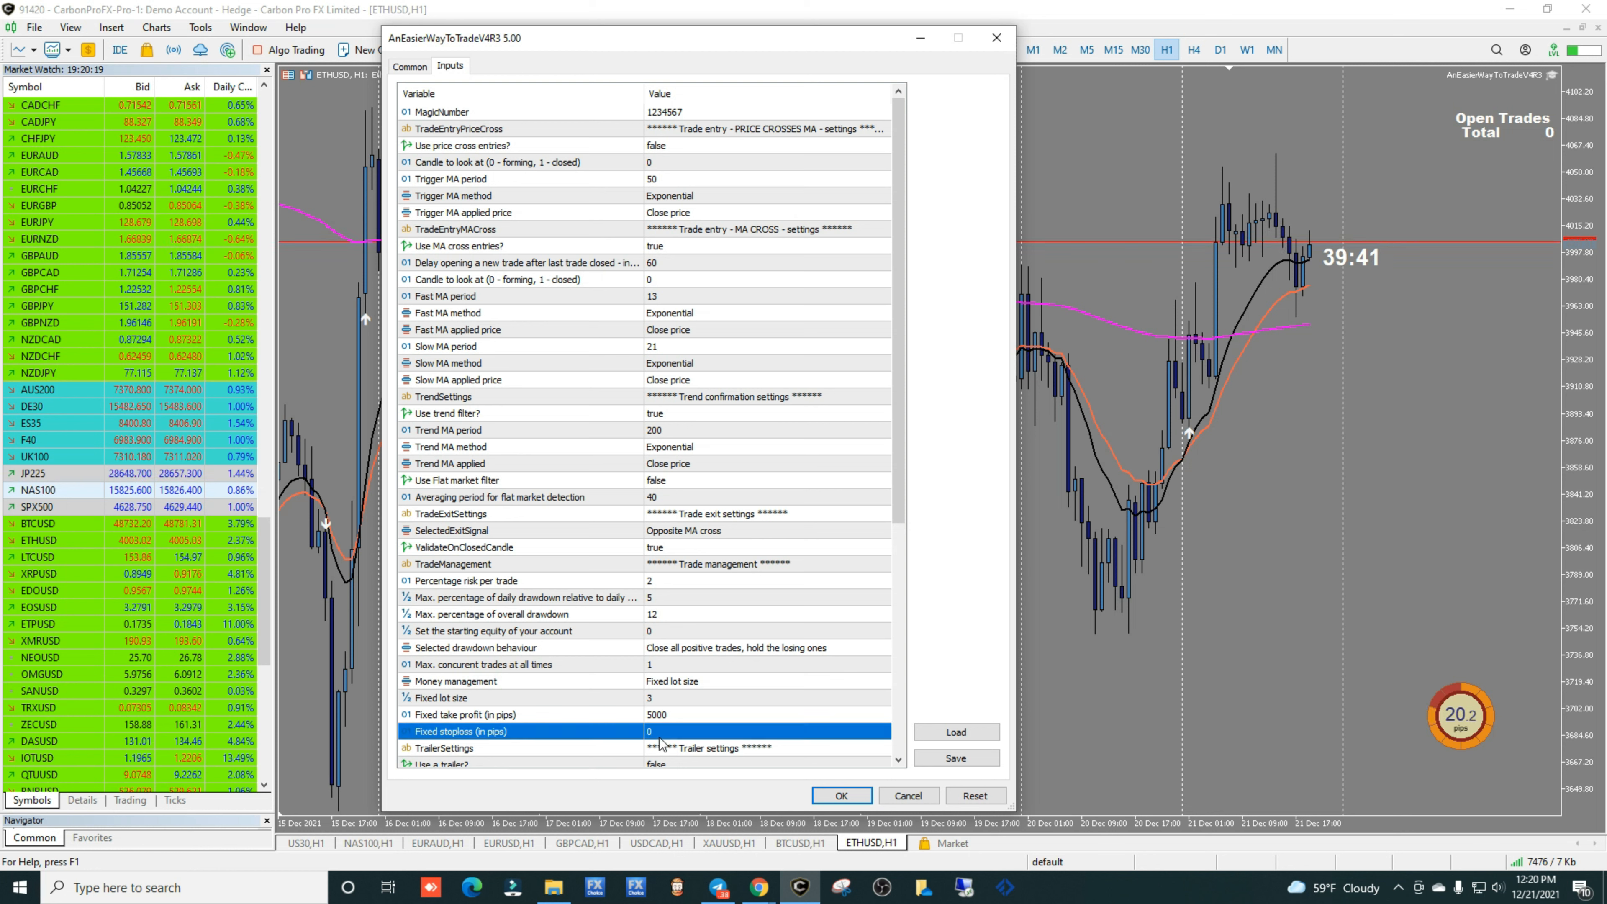
left_click(658, 733)
type("35000")
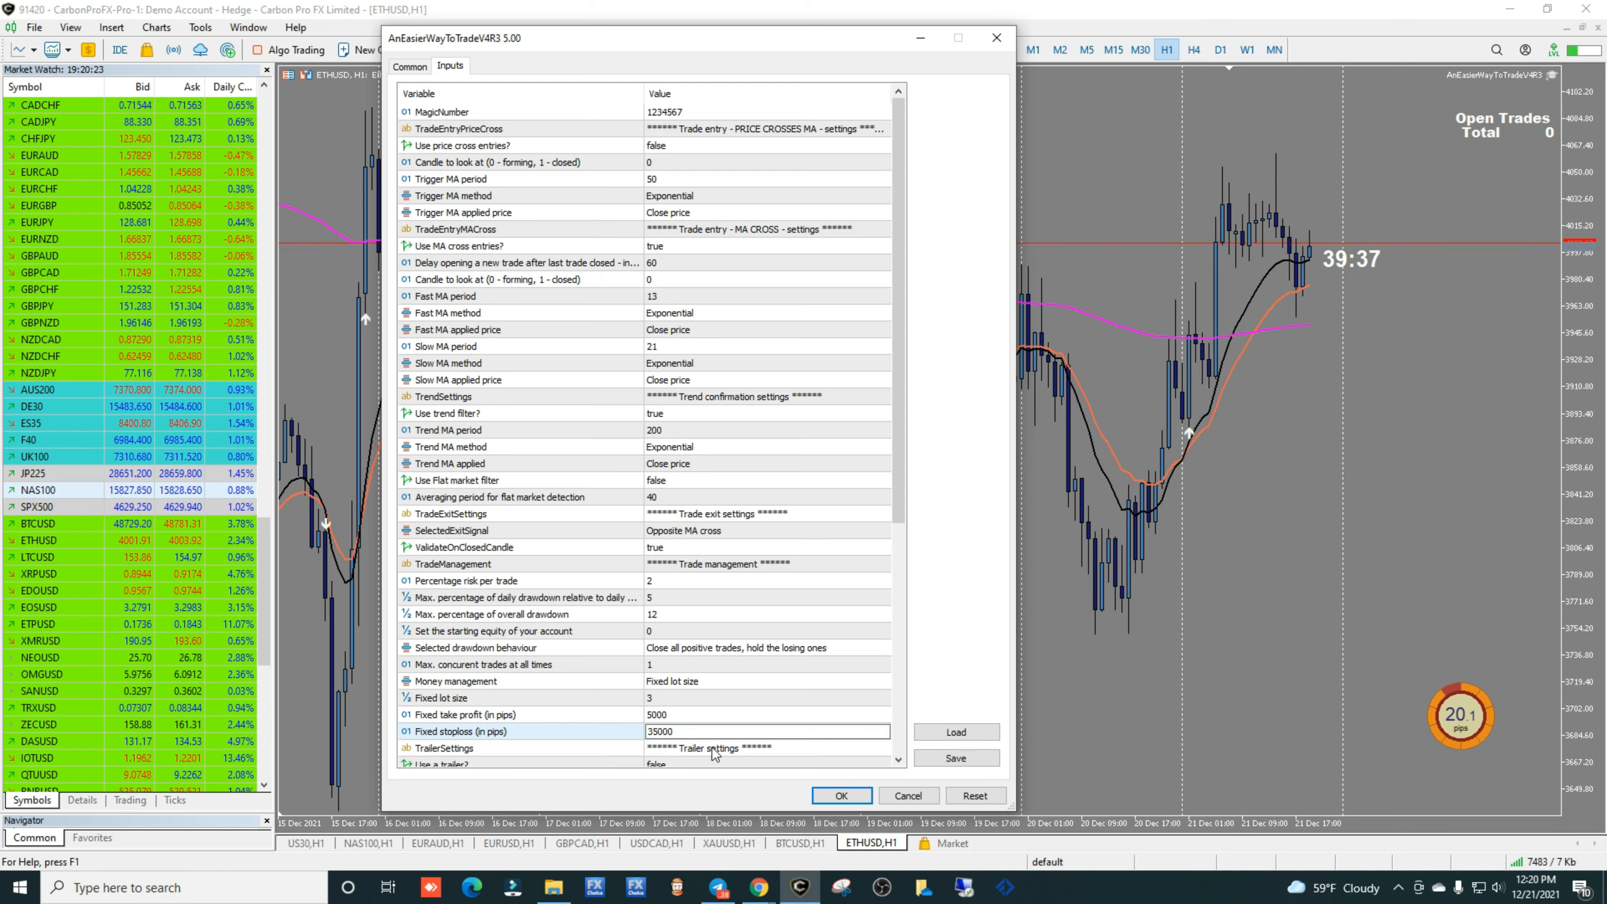
left_click(907, 800)
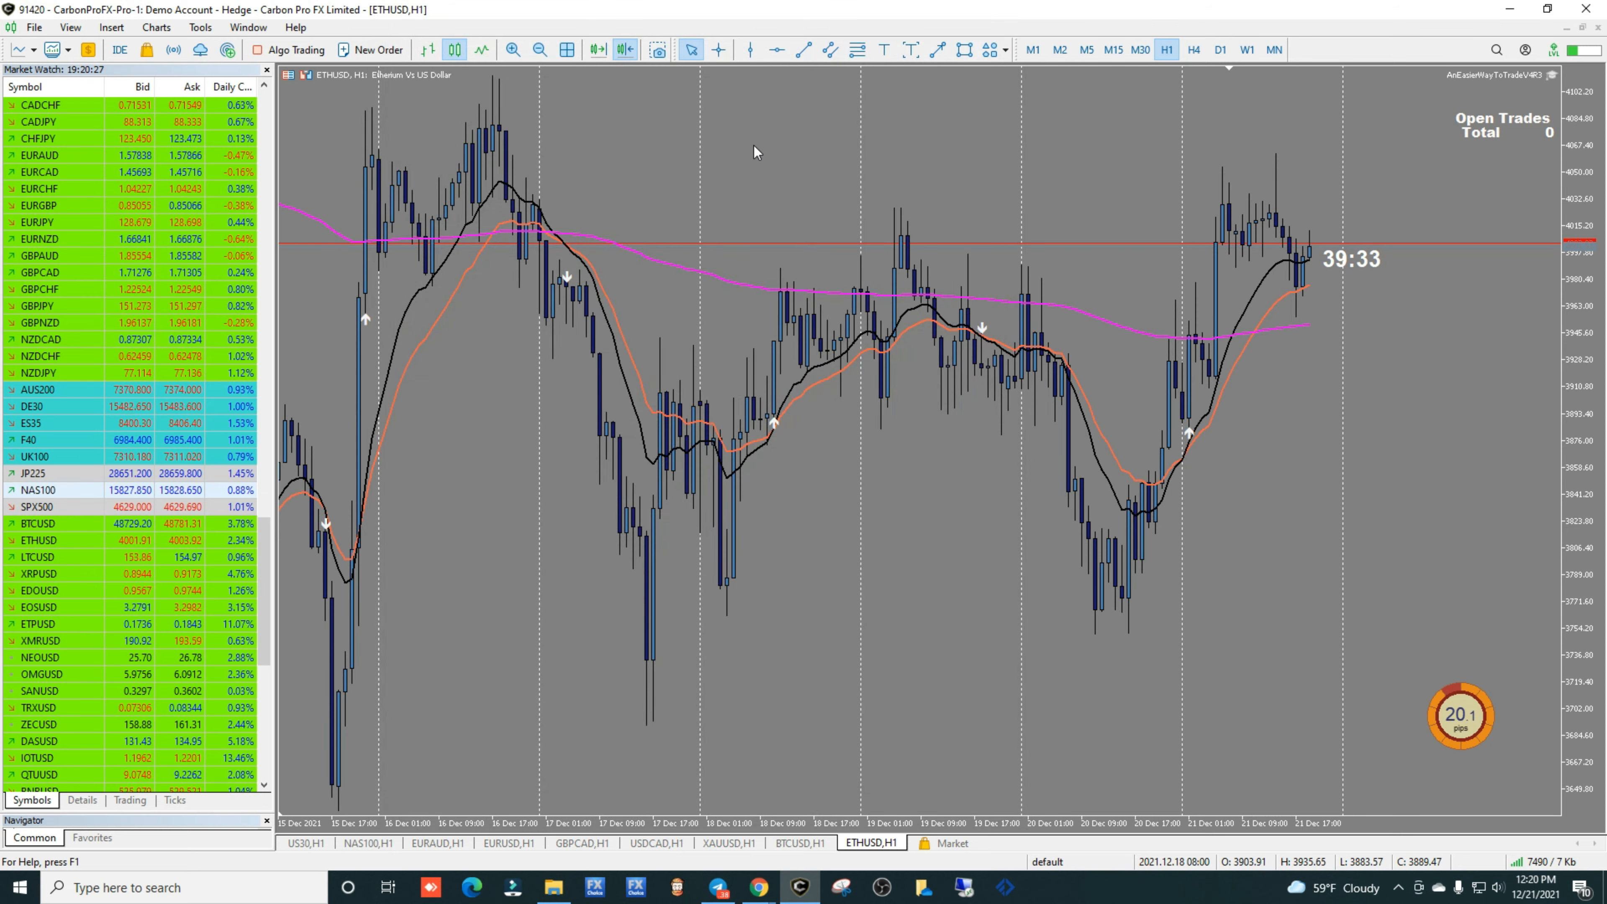
right_click(754, 145)
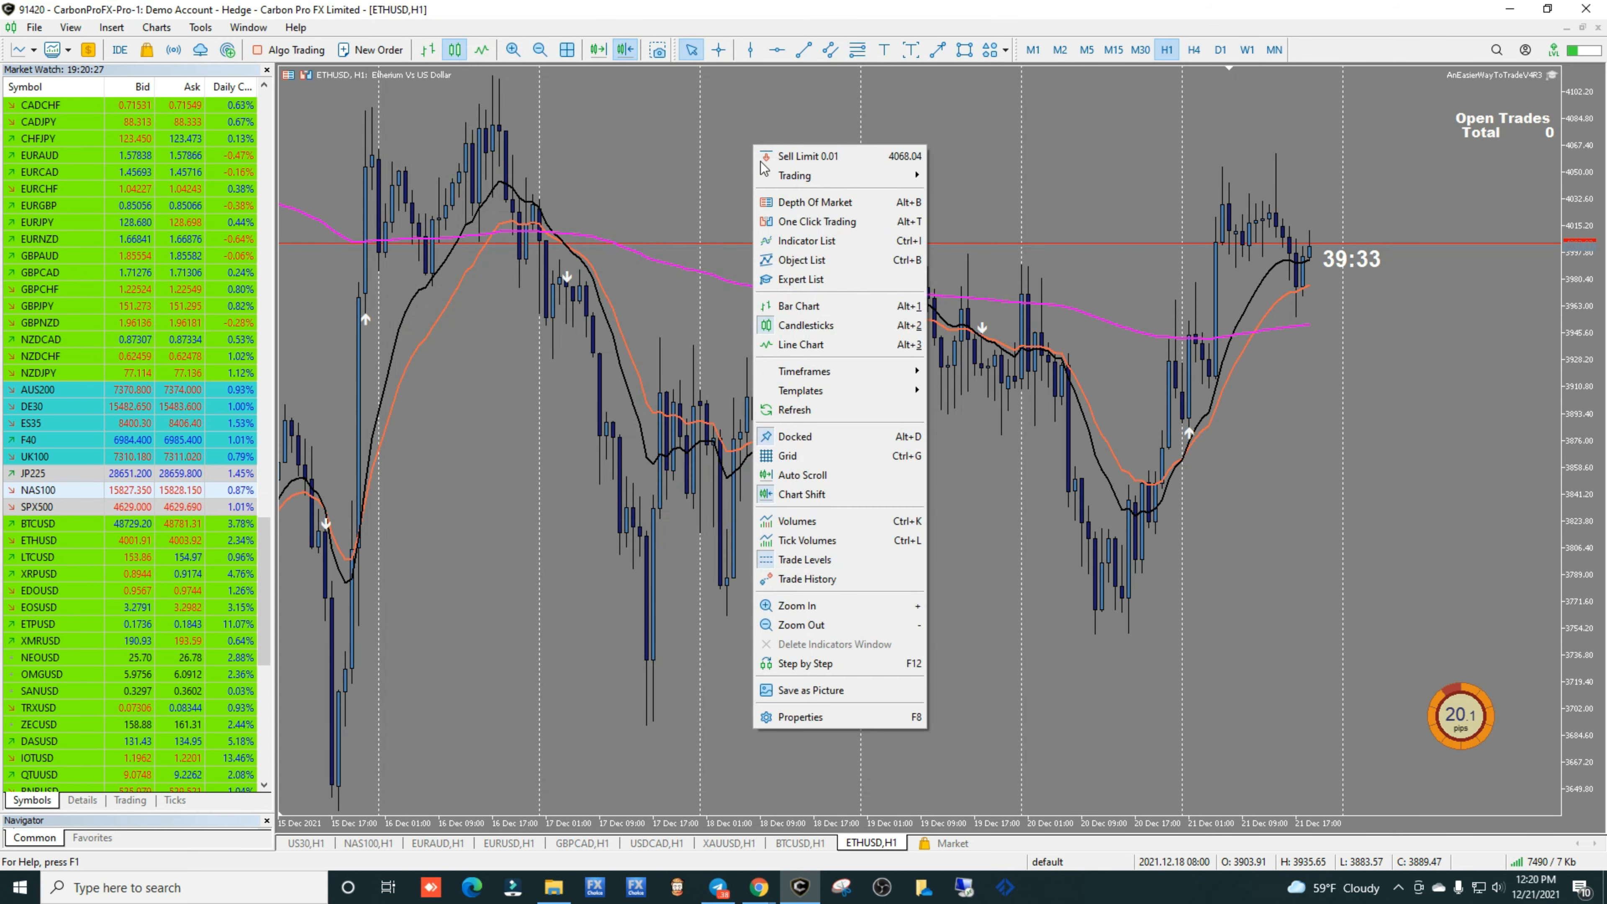
left_click(959, 390)
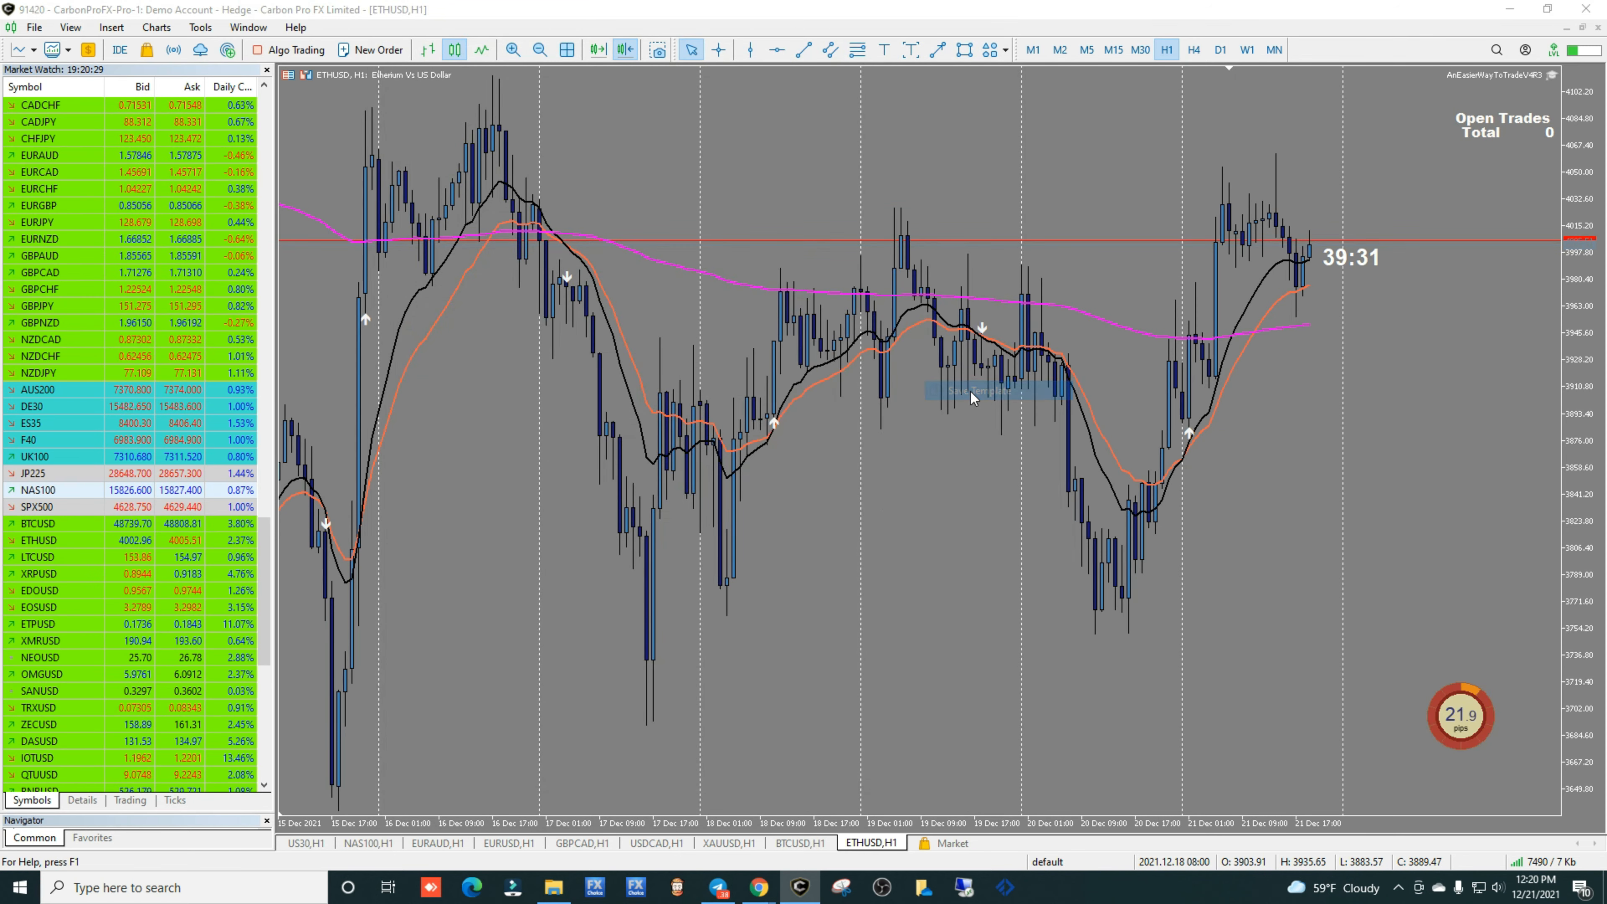
type("eth")
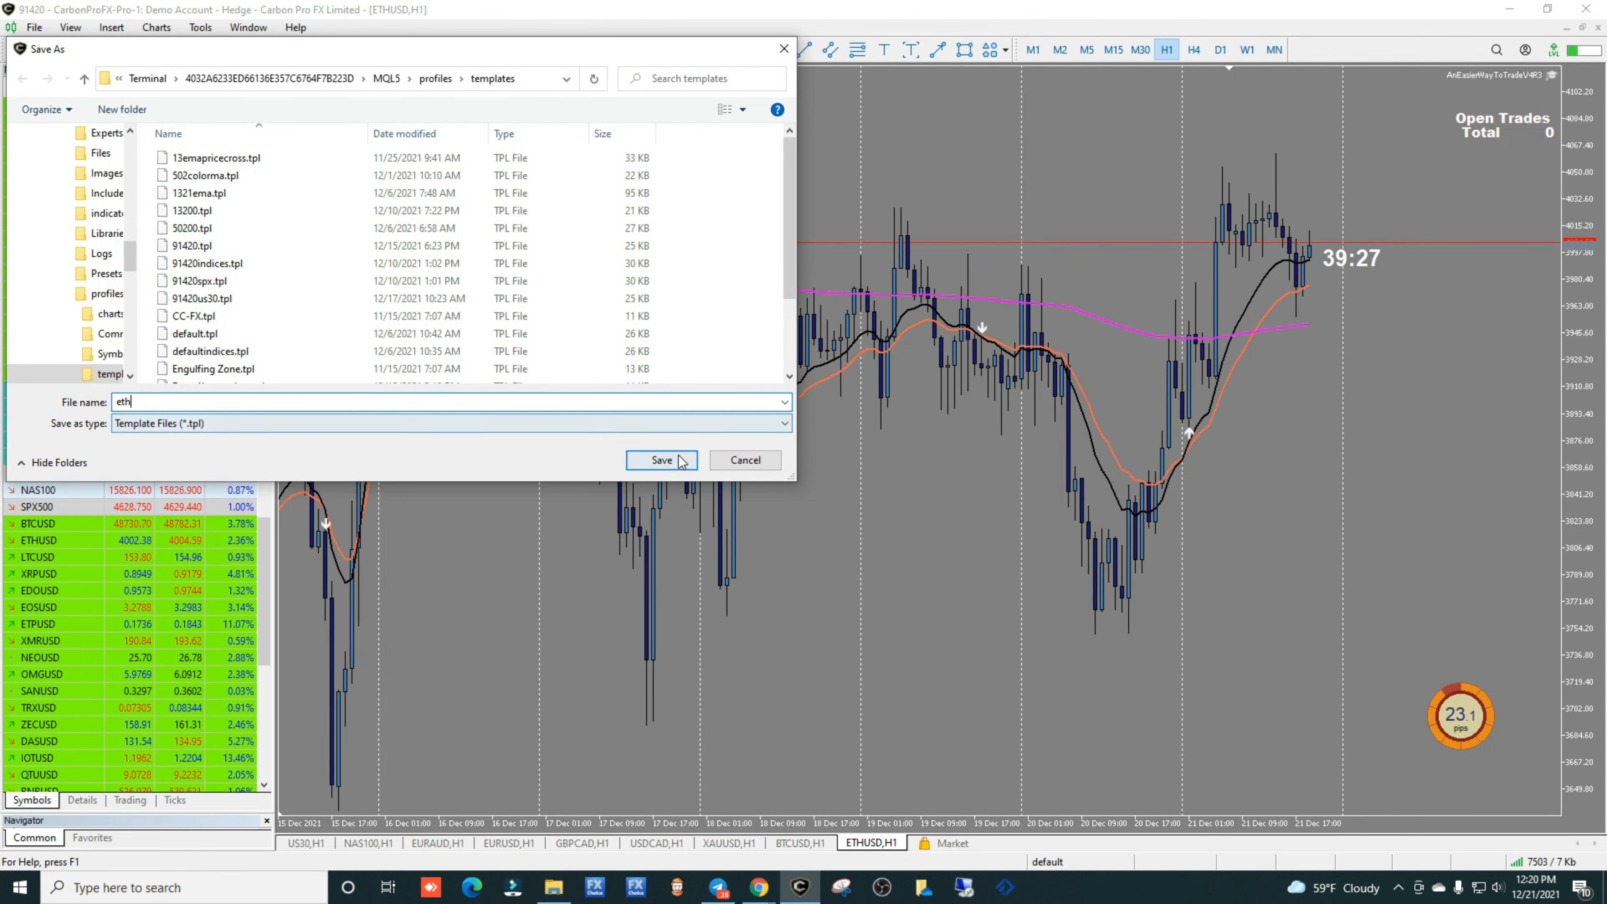
left_click(732, 461)
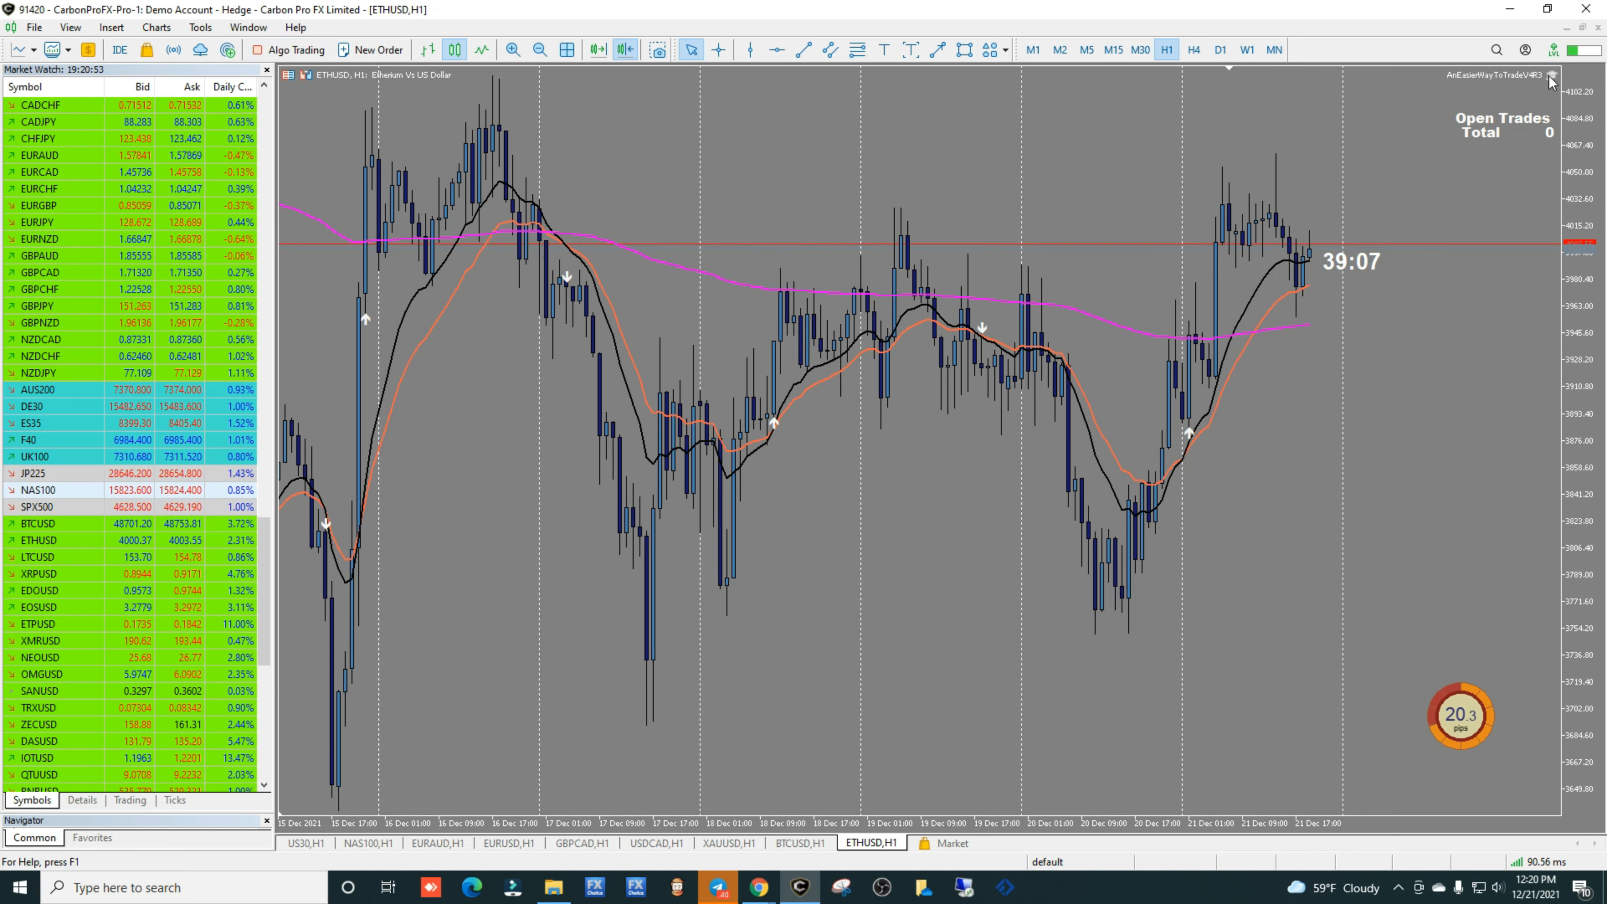
- Reopen the ETHUSD expert advisor's settings to review its input values, and close them without making changes
key("F7")
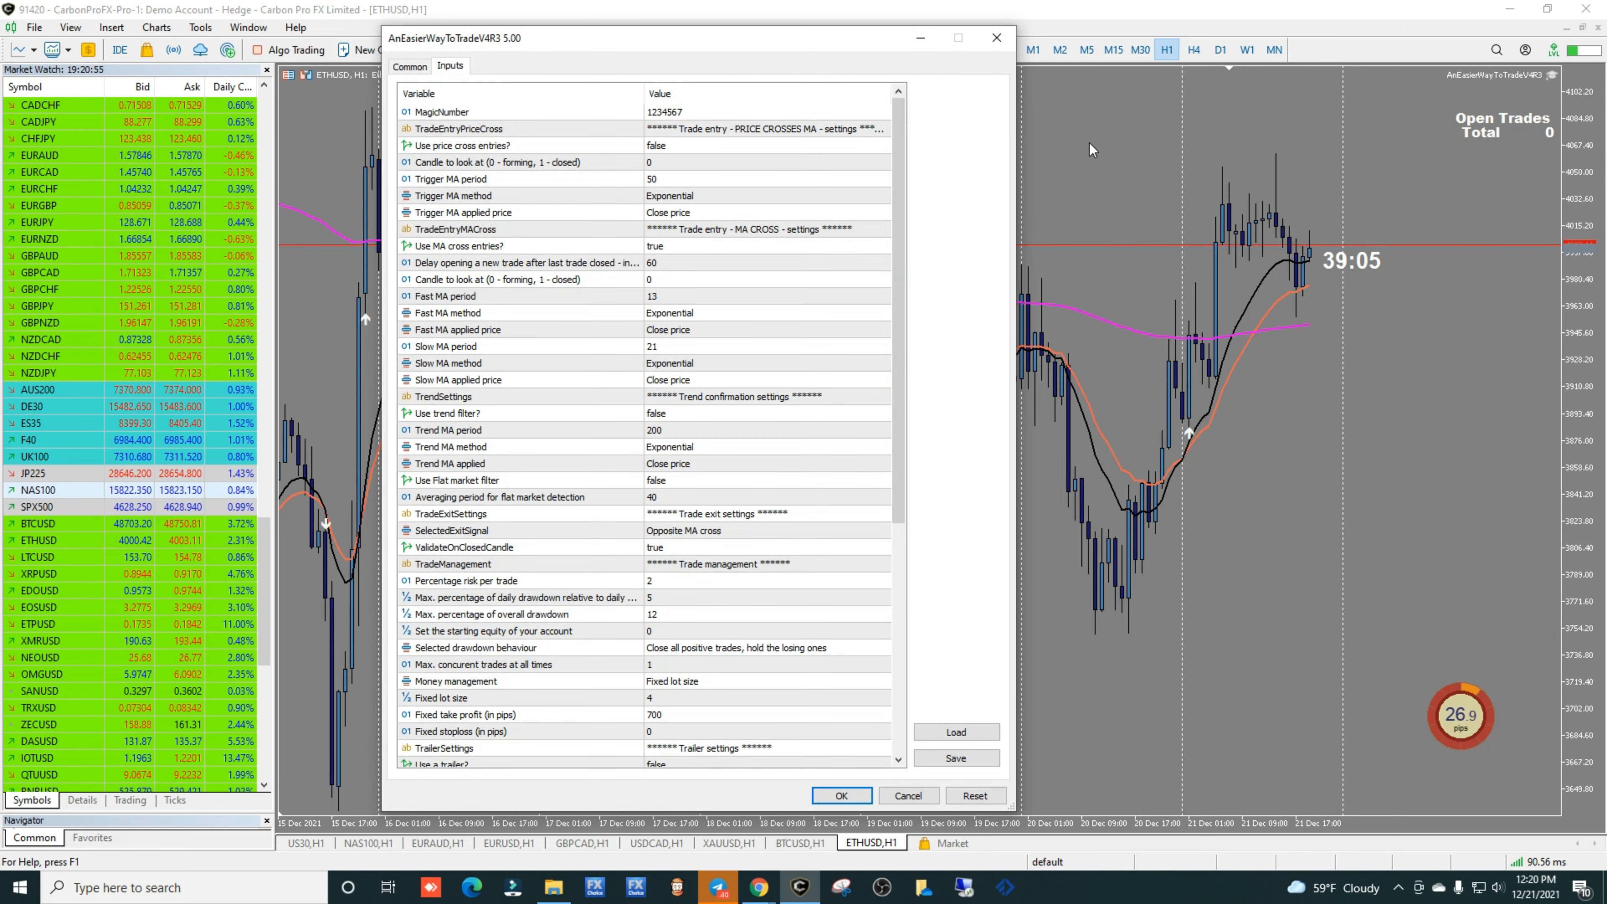
left_click_drag(674, 35, 673, 11)
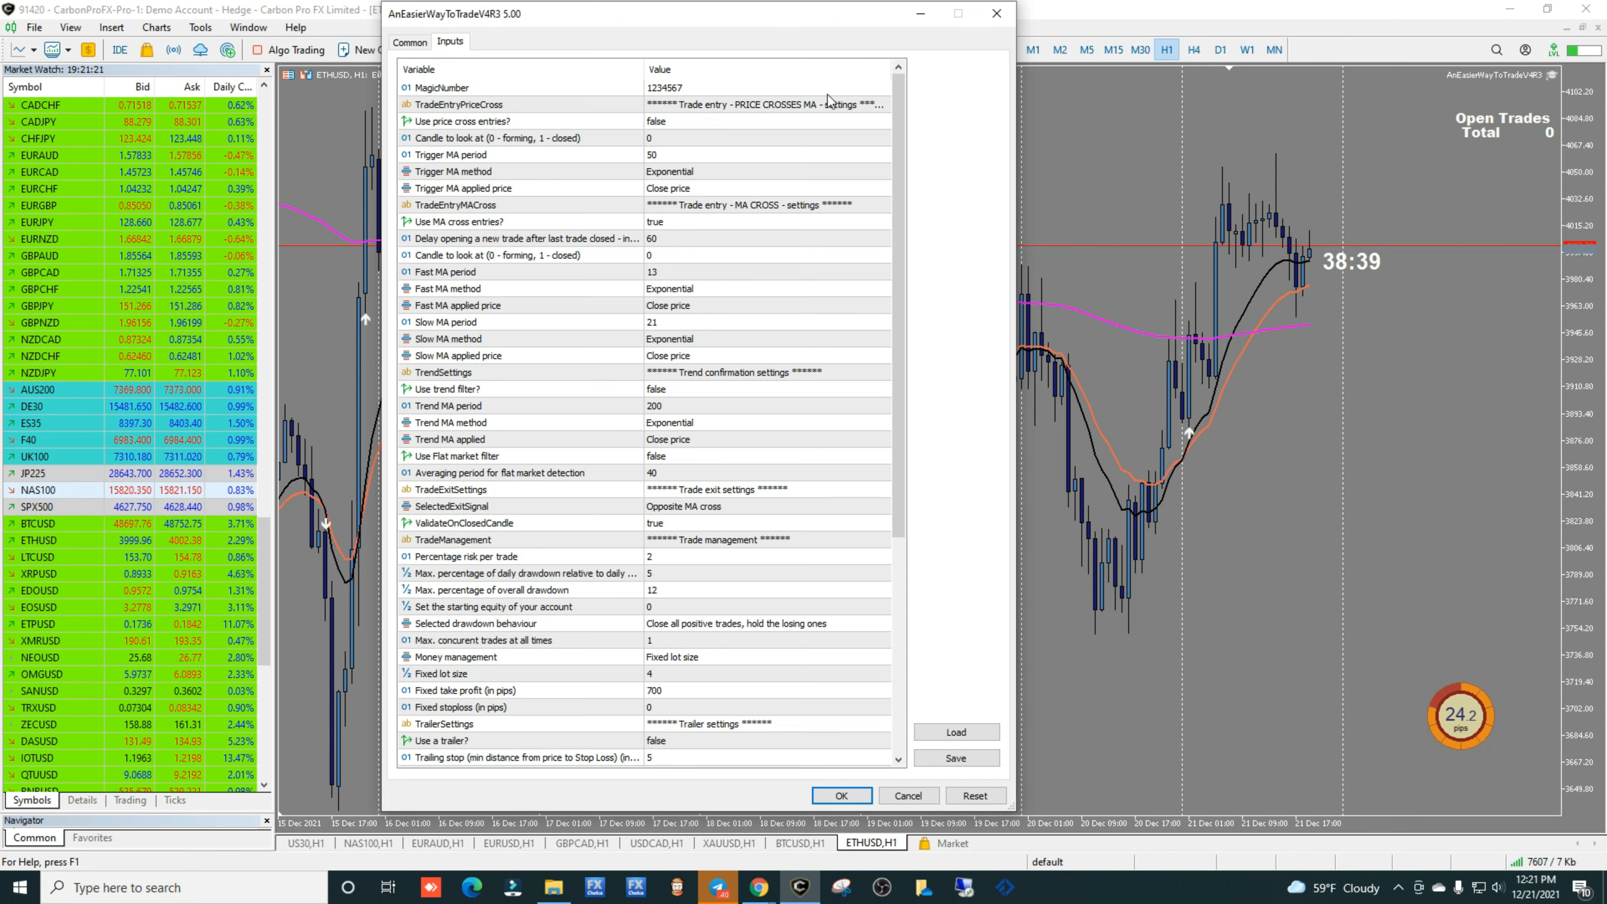
left_click(999, 15)
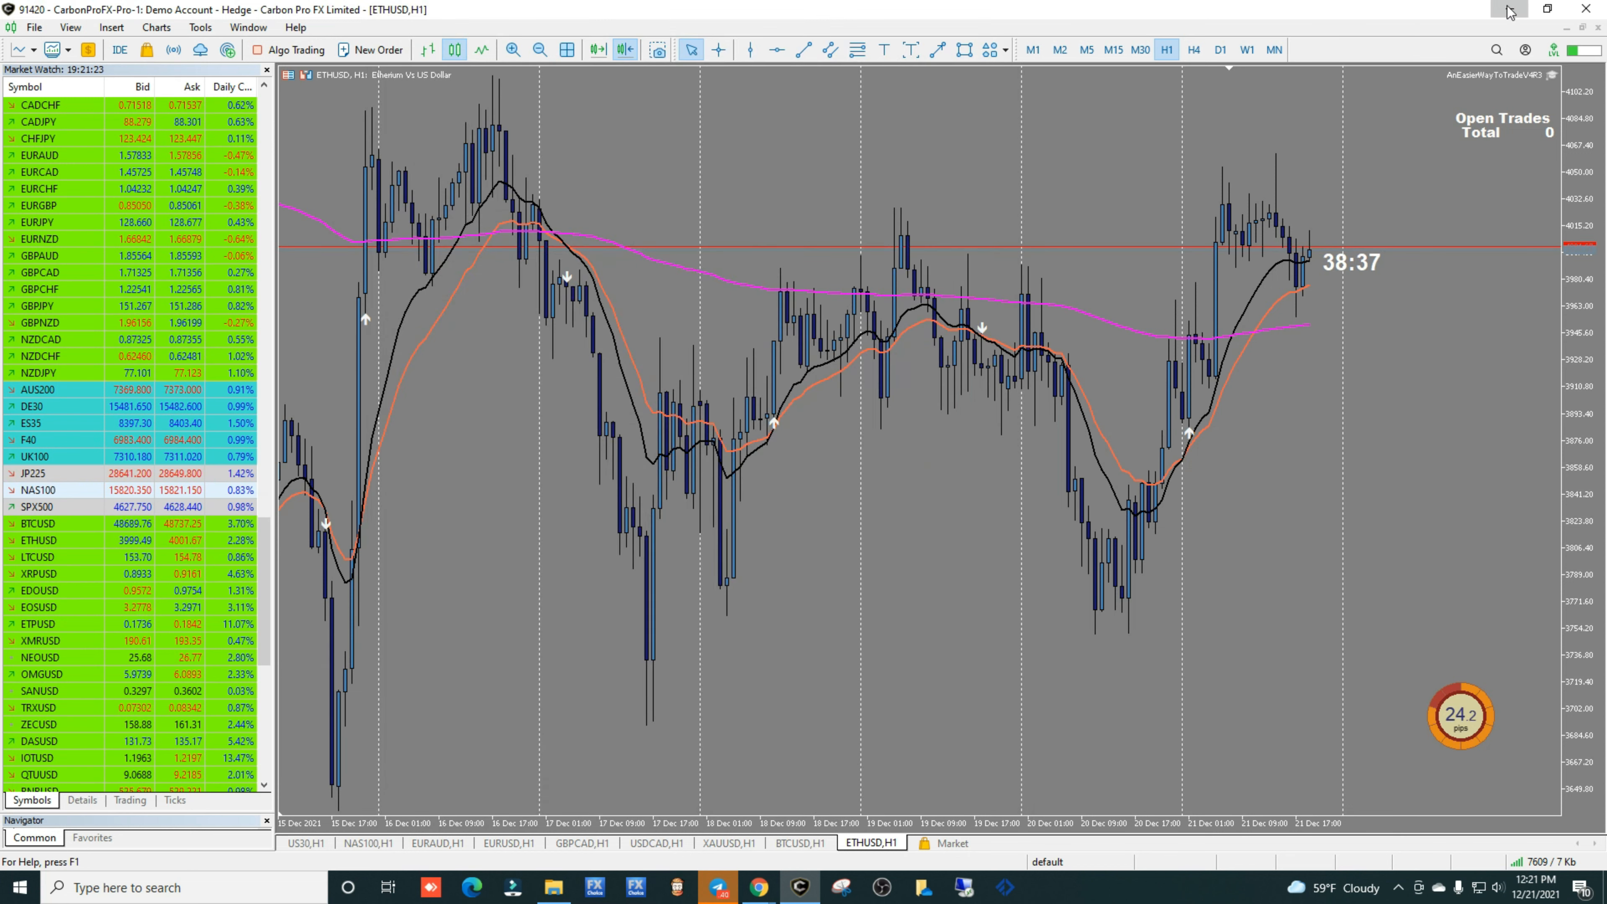
- Open the What The Inputs Mean.pptx presentation from the desktop's Start Here folder in PowerPoint
key("super+d")
double_click(731, 111)
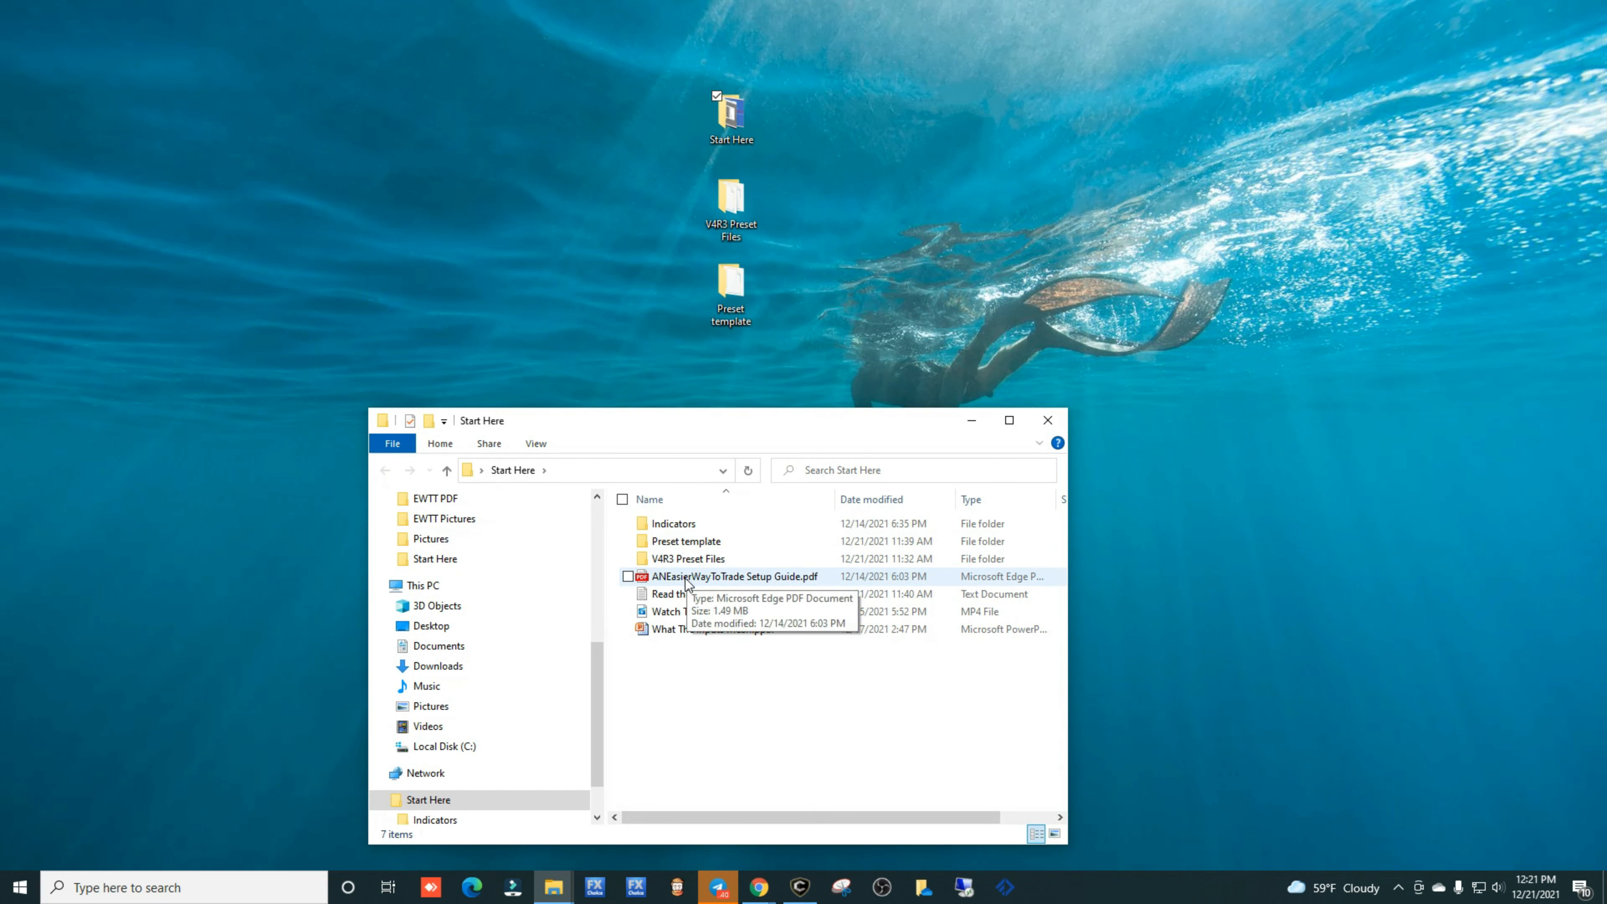
double_click(687, 634)
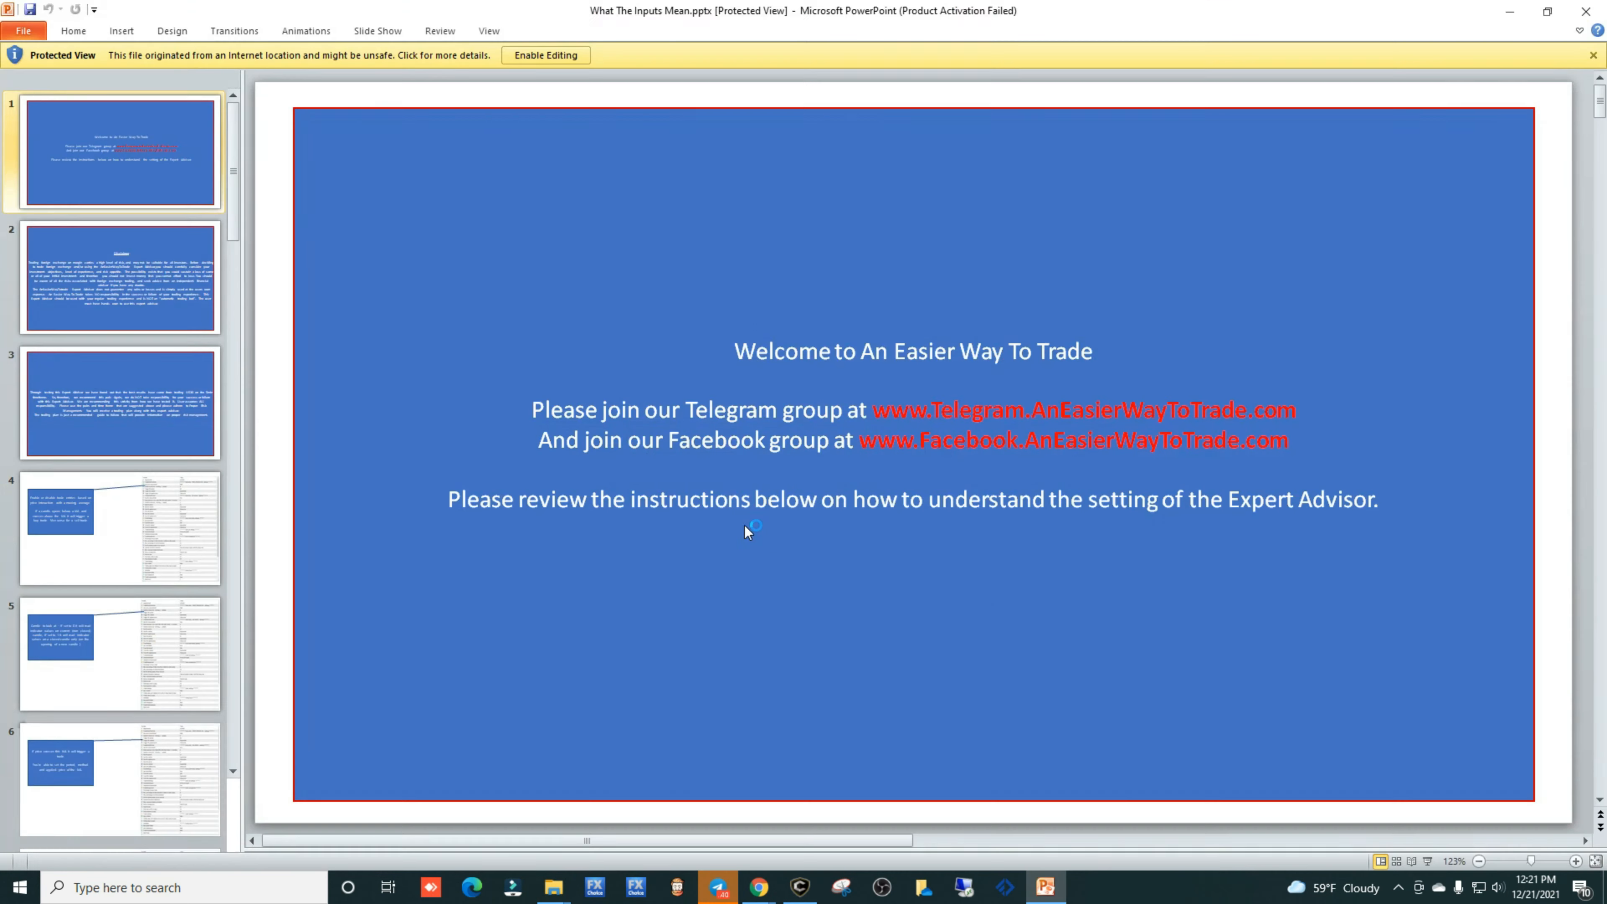
left_click(954, 600)
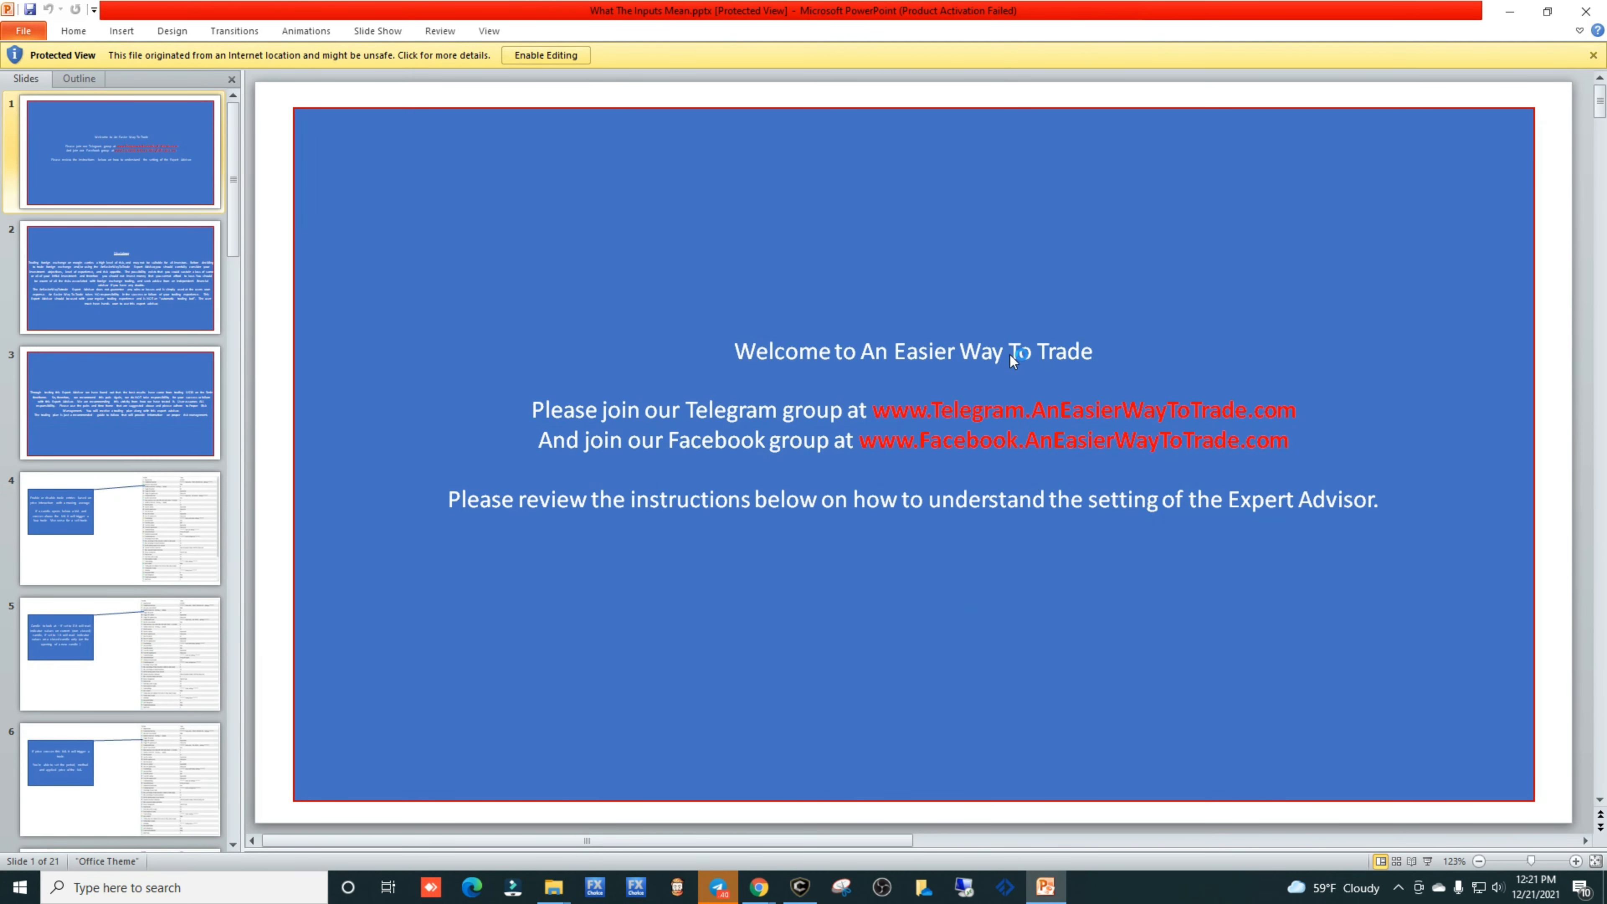
- Review slides 7, 8 and 6 on the moving-average cross, trade delay and price-cross inputs, and close the presentation and the Start Here folder
left_click_drag(233, 225, 234, 381)
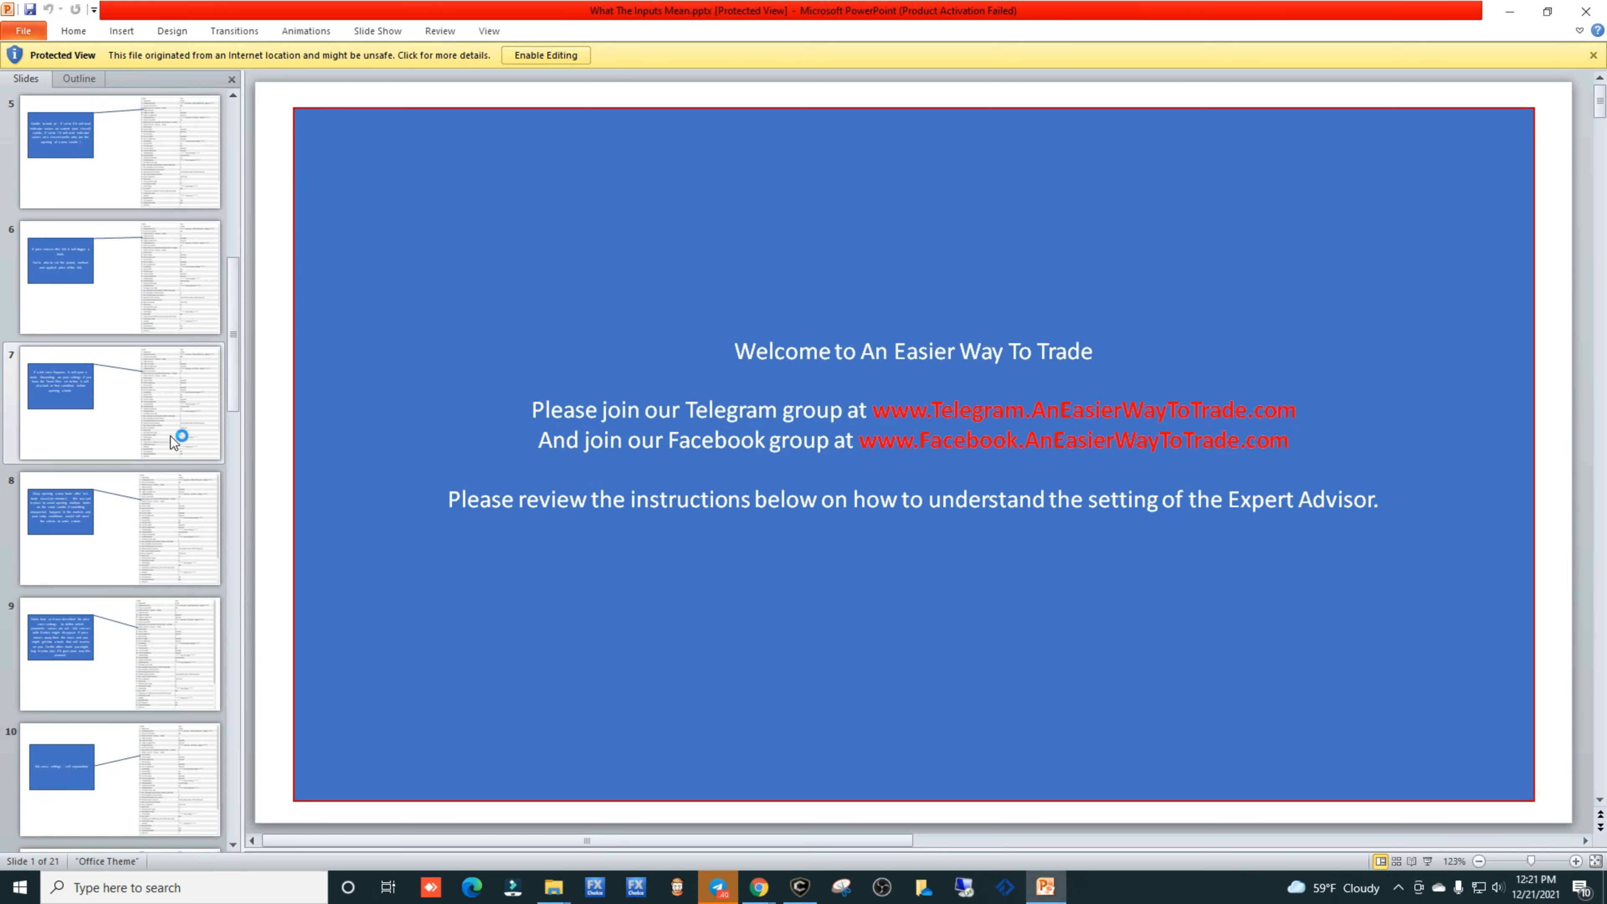
left_click(101, 384)
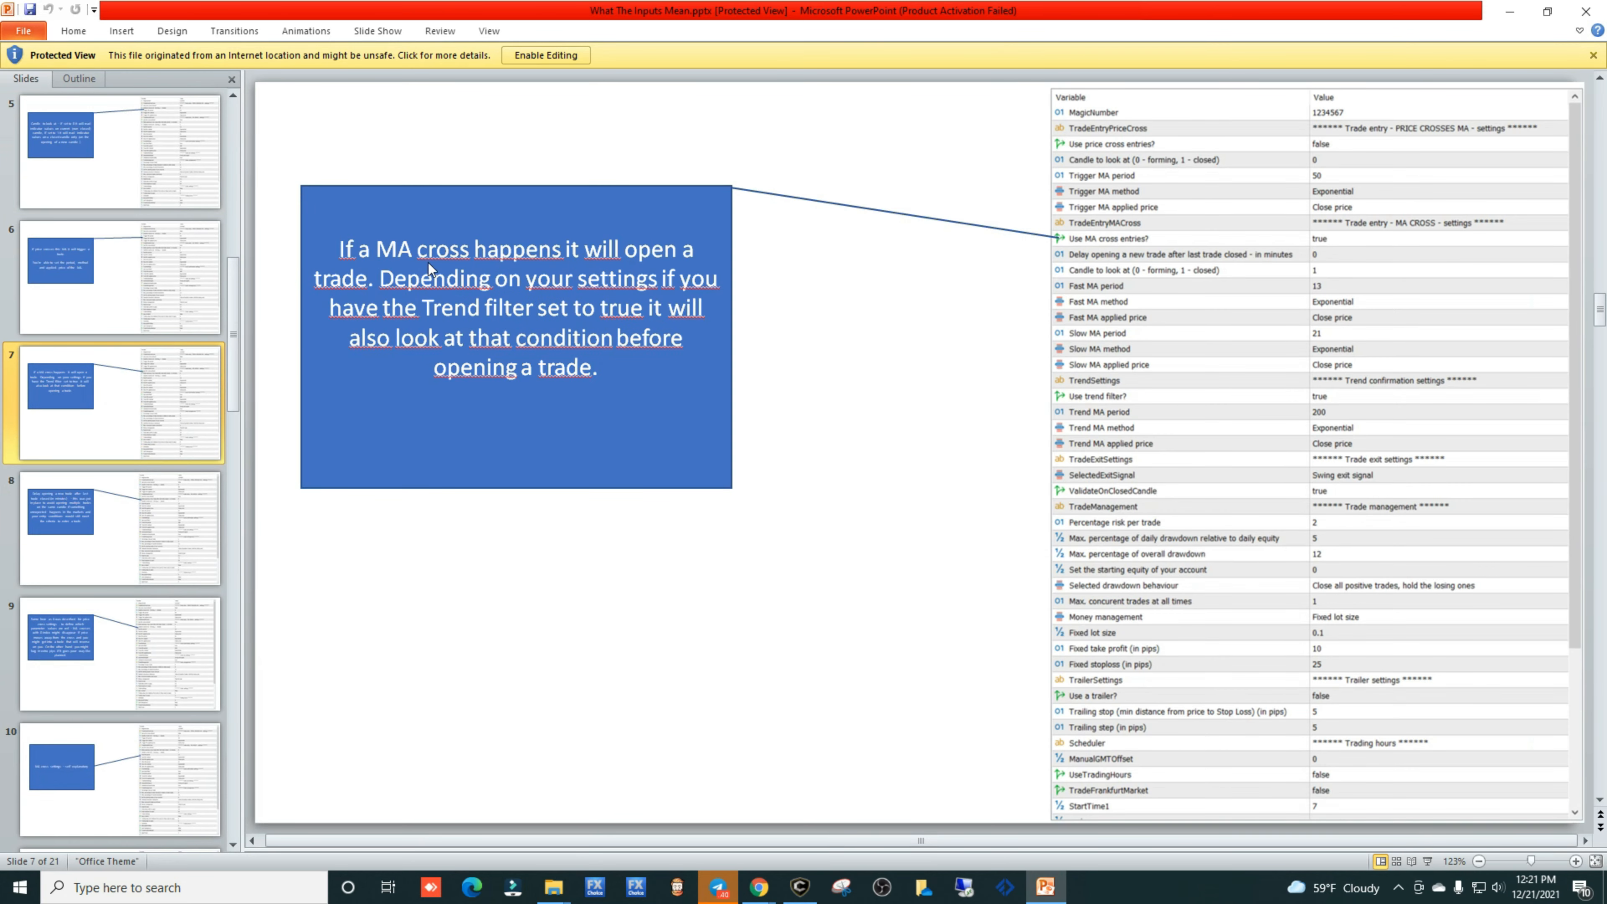
left_click(71, 526)
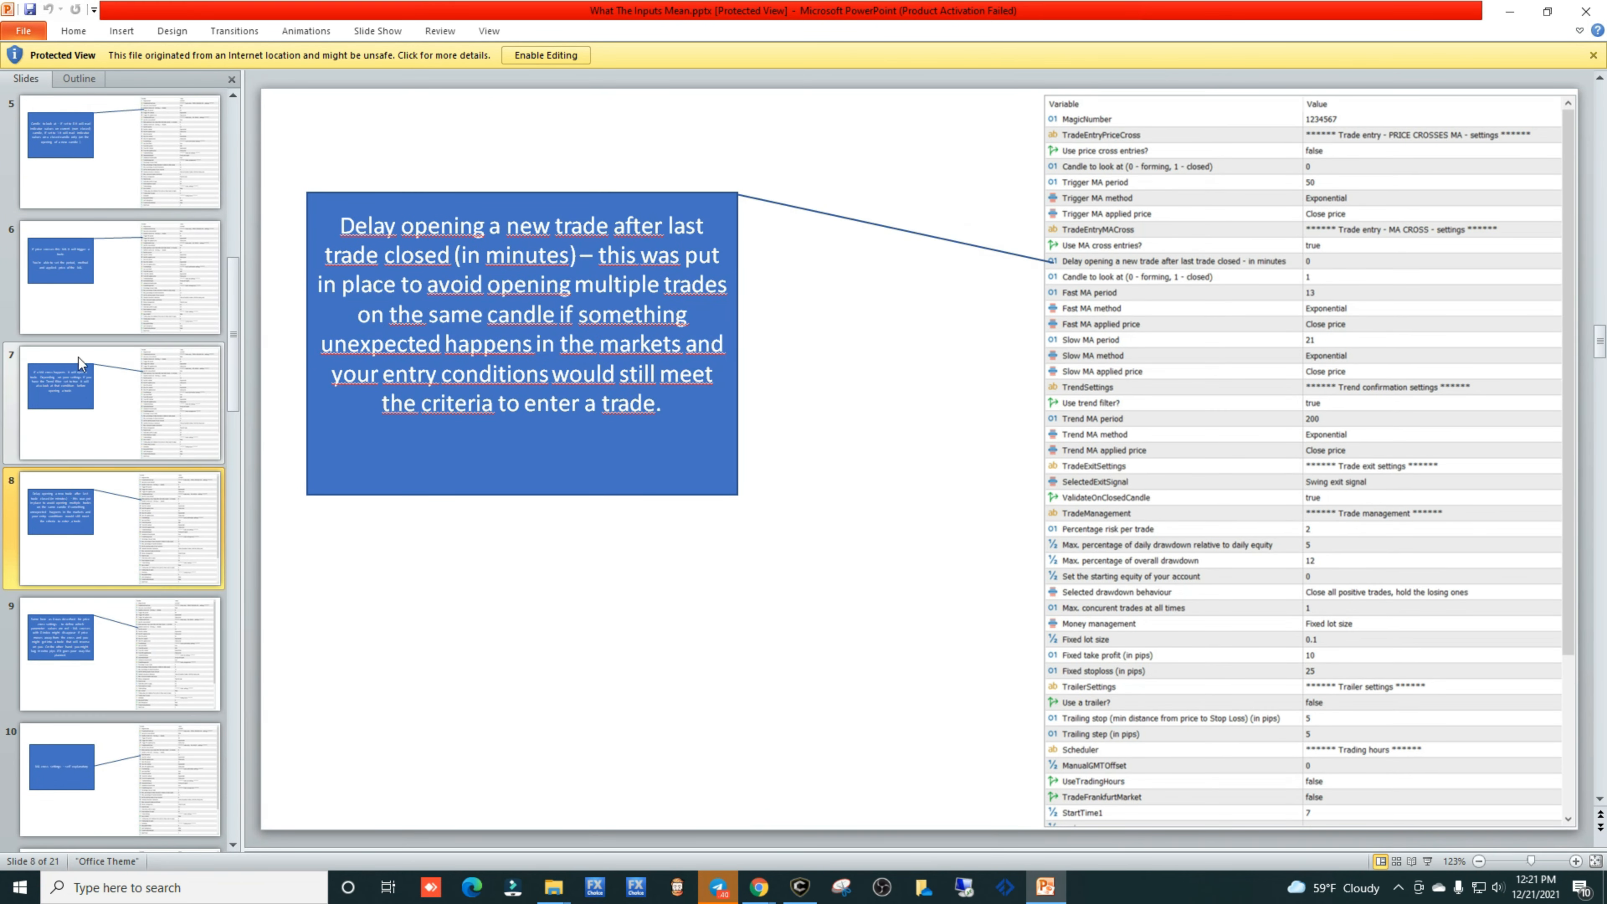
left_click(84, 247)
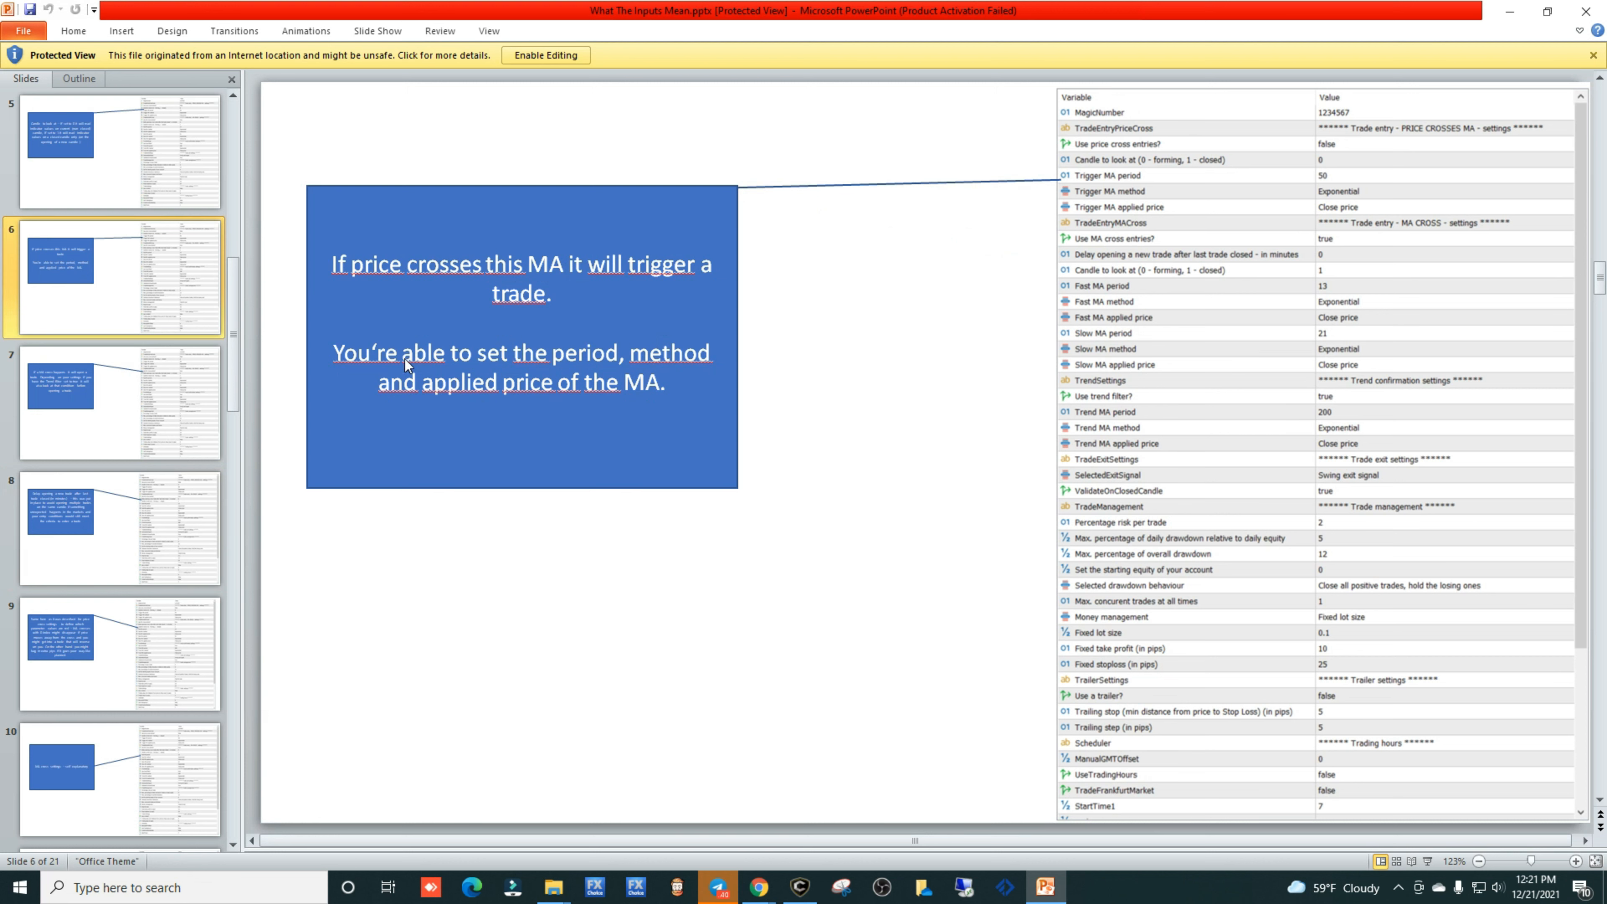
left_click(1584, 10)
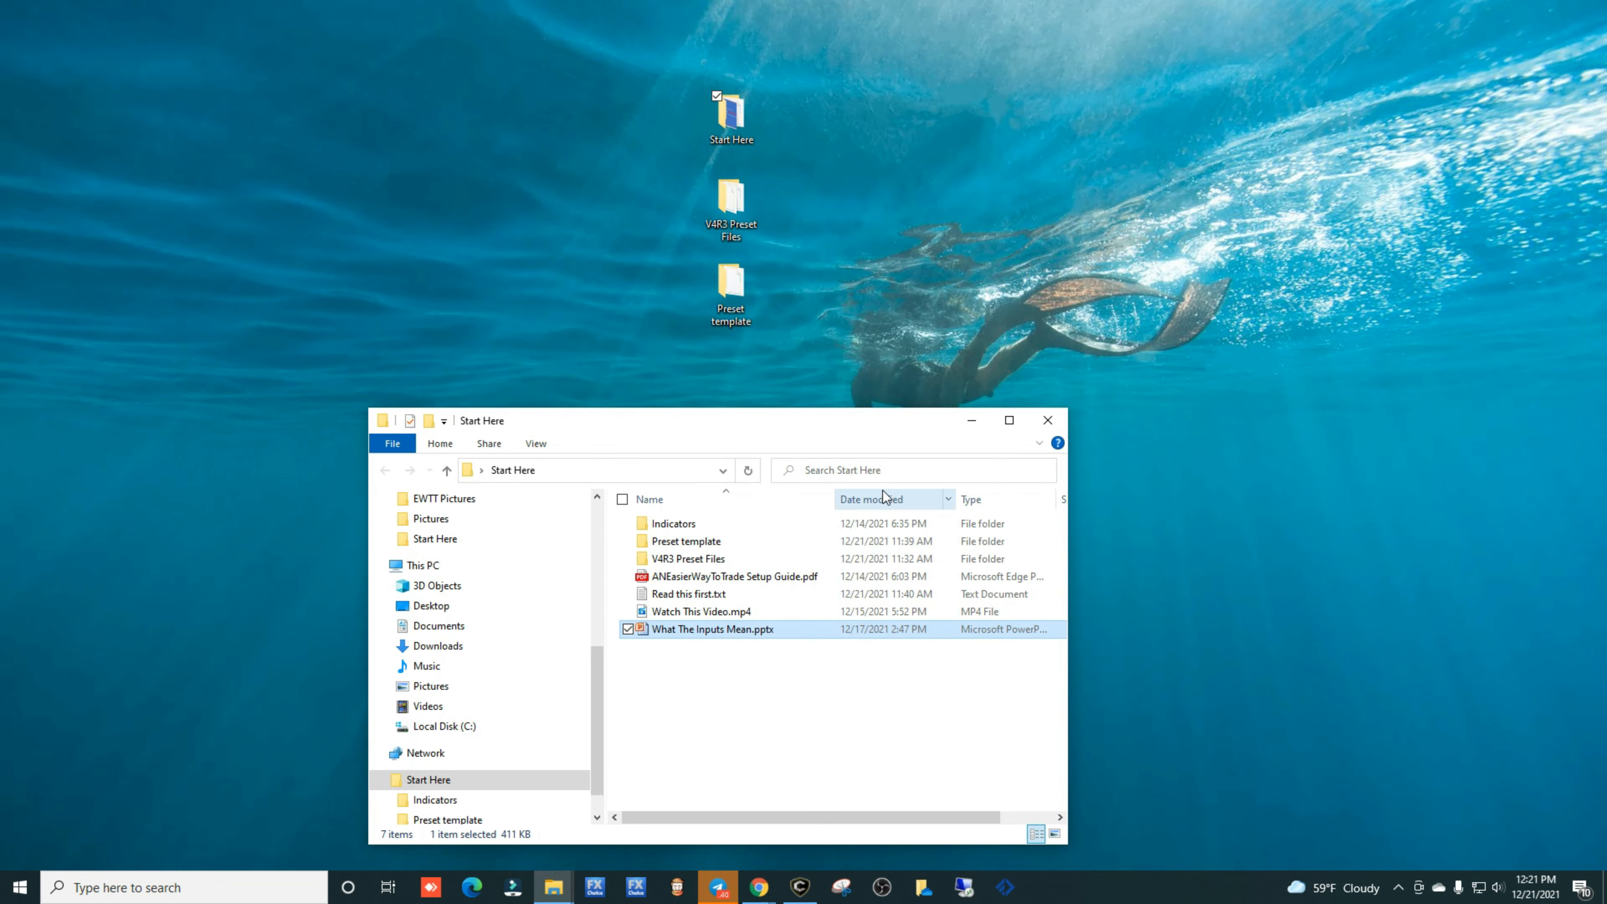
left_click(1047, 421)
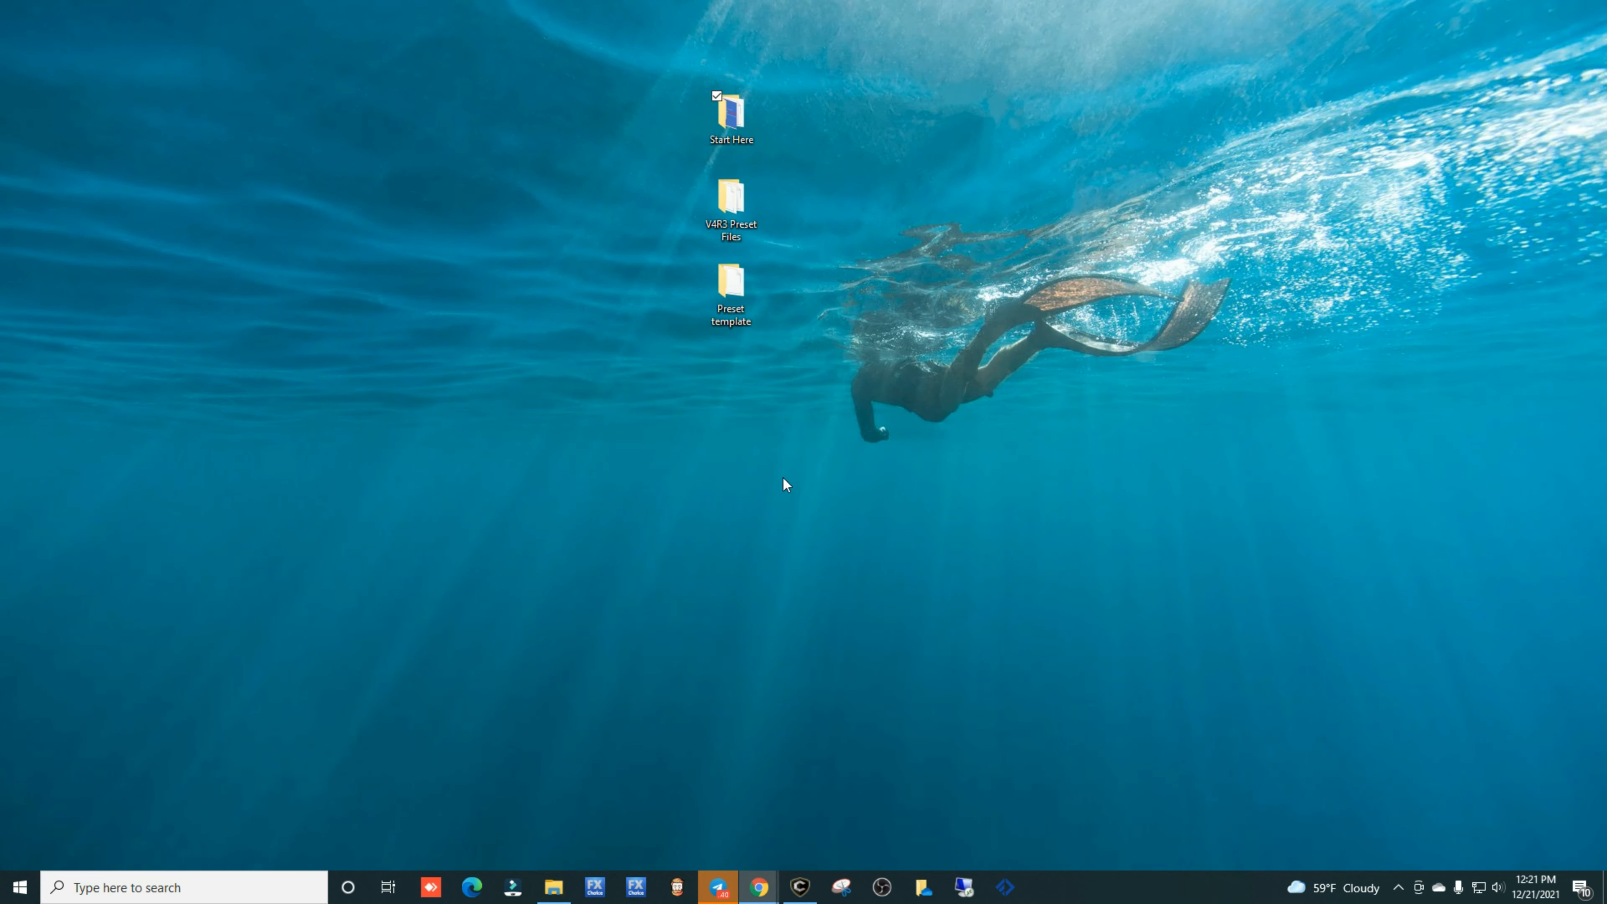